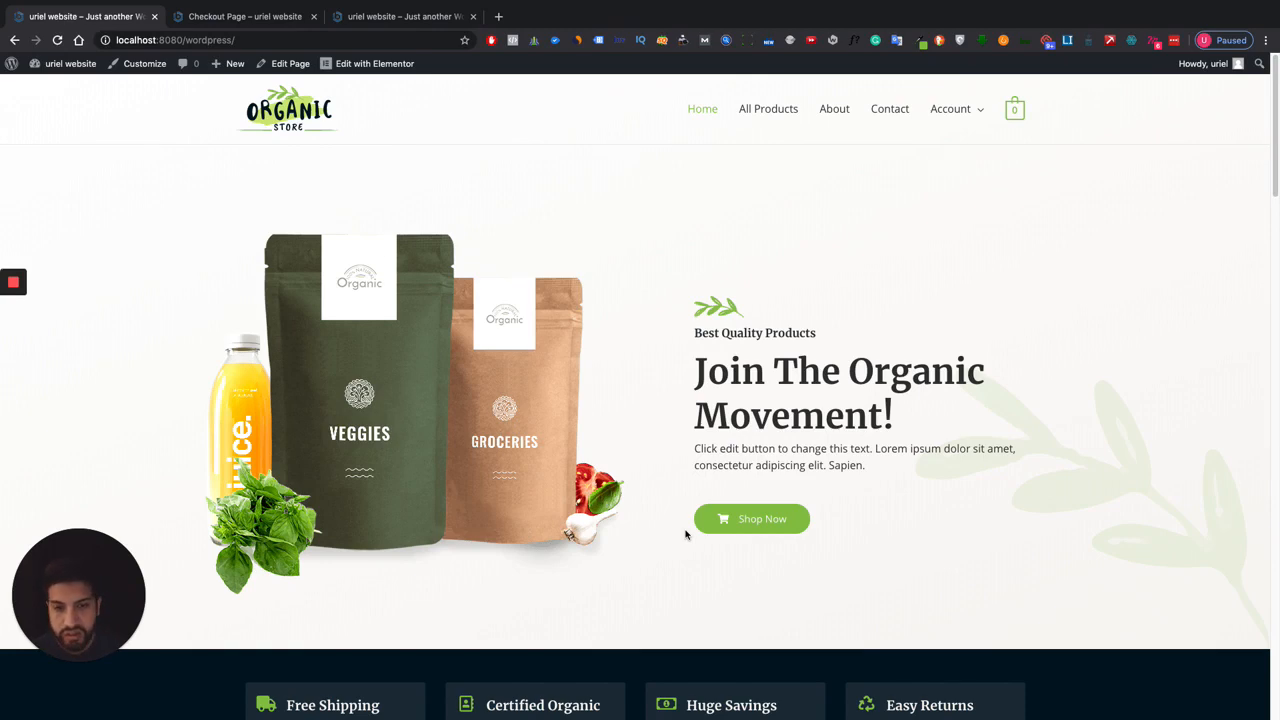
# Look over the store's home page, from the hero banner through the best-selling products to the category cards.
pyautogui.scroll(-6, 931, 443)
pyautogui.scroll(6, 840, 431)
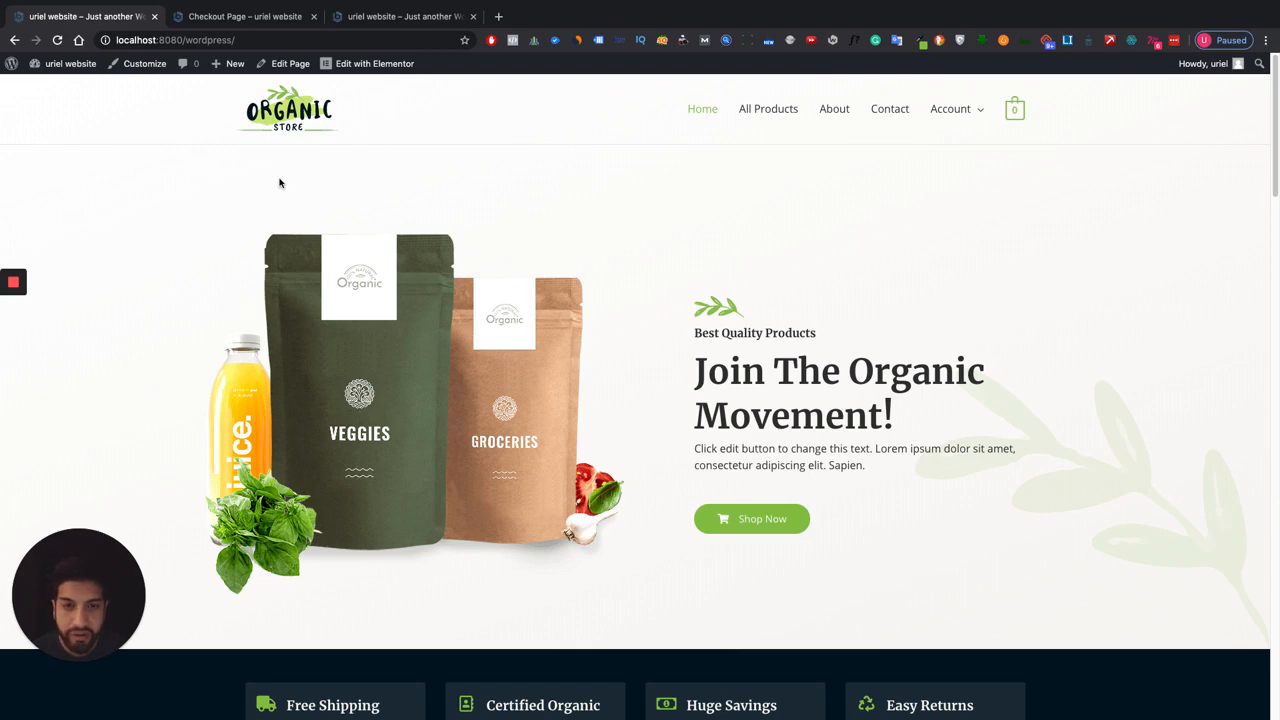
pyautogui.scroll(-15, 758, 422)
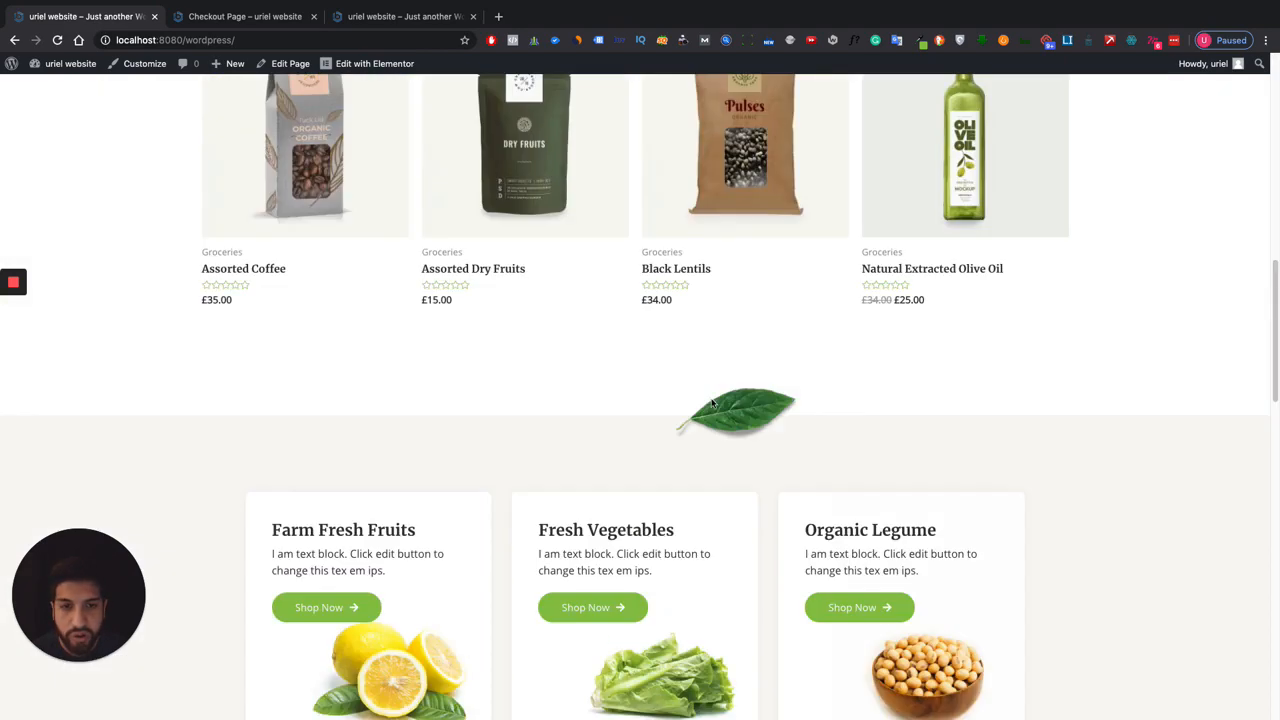
pyautogui.scroll(15, 743, 419)
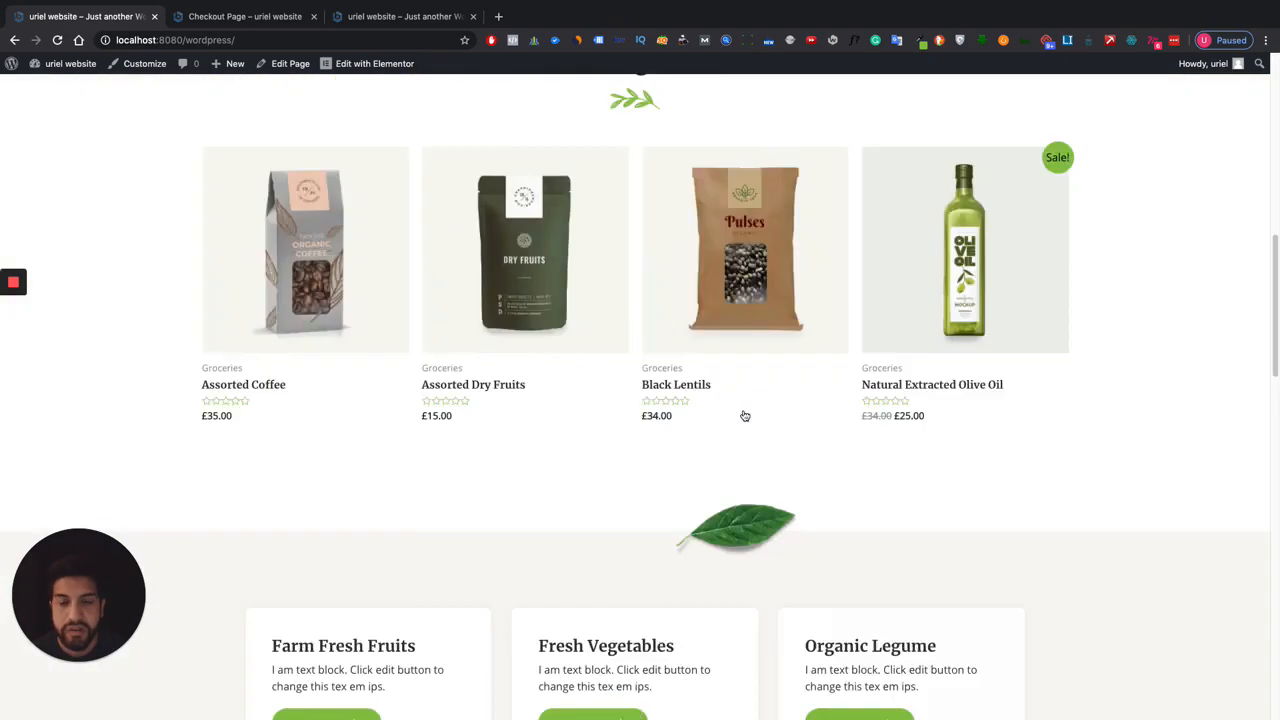
pyautogui.scroll(-4, 660, 335)
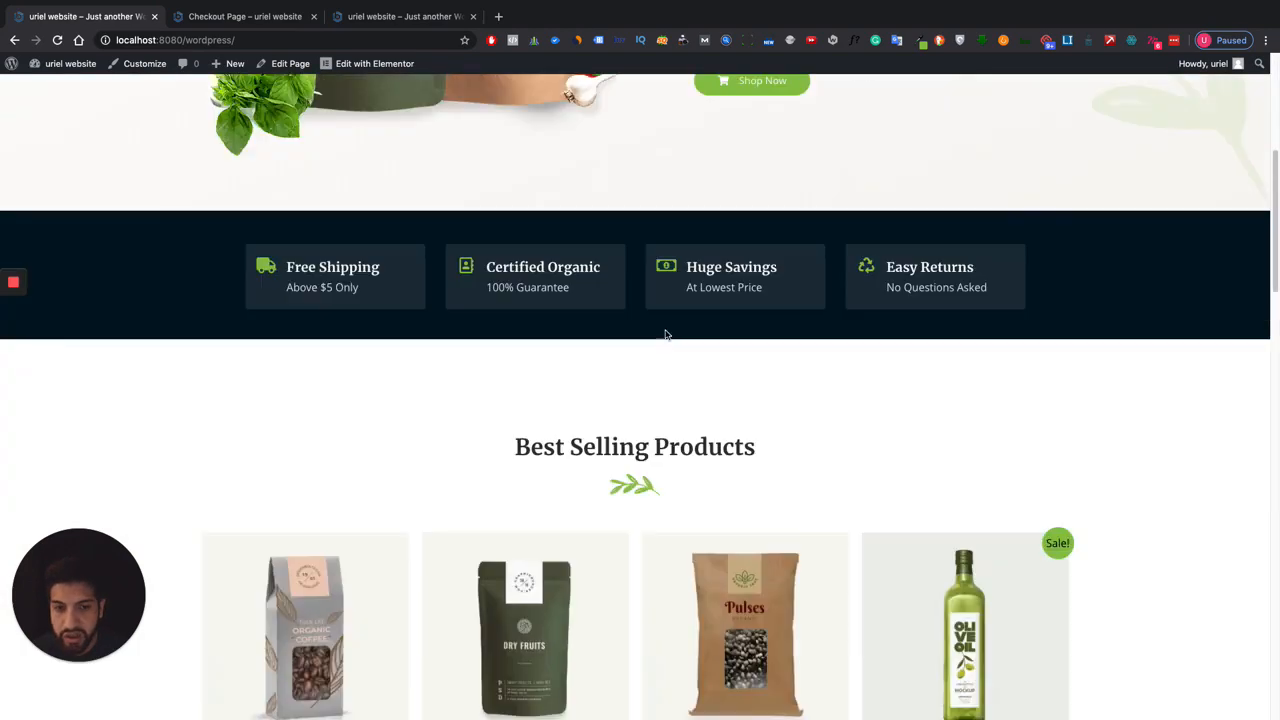
pyautogui.scroll(4, 650, 330)
pyautogui.scroll(-2, 500, 312)
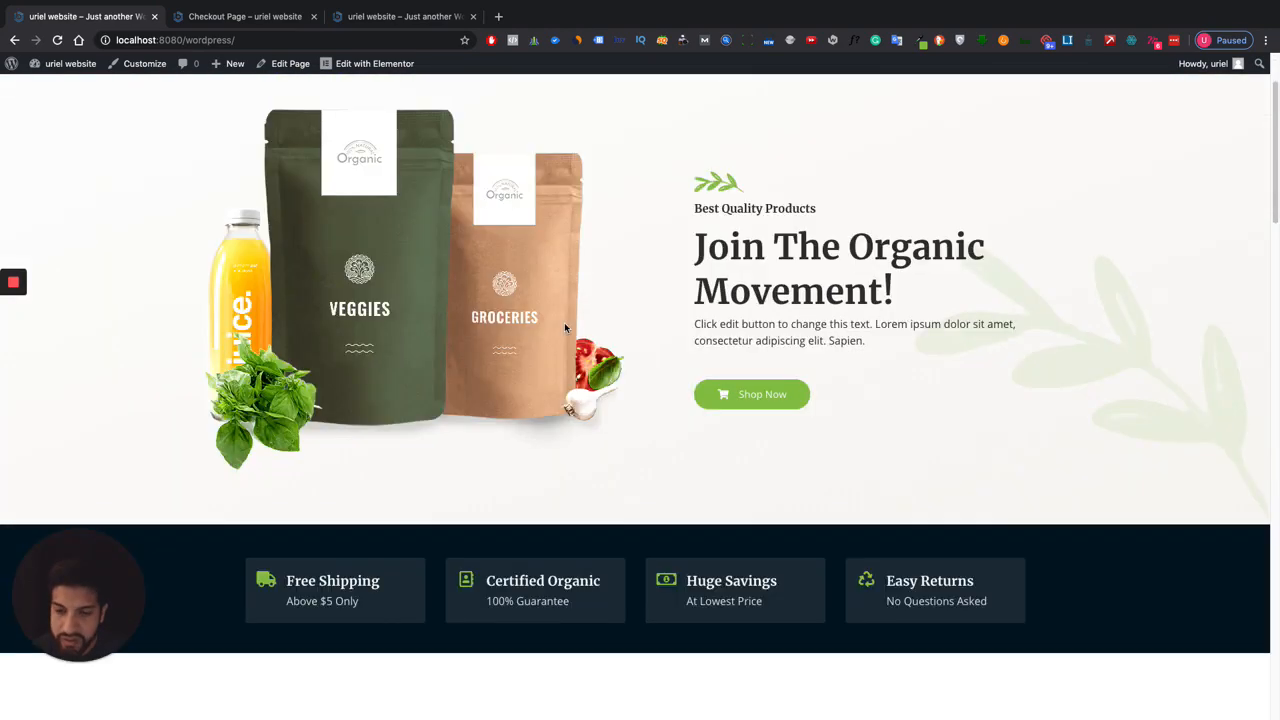
pyautogui.scroll(2, 620, 330)
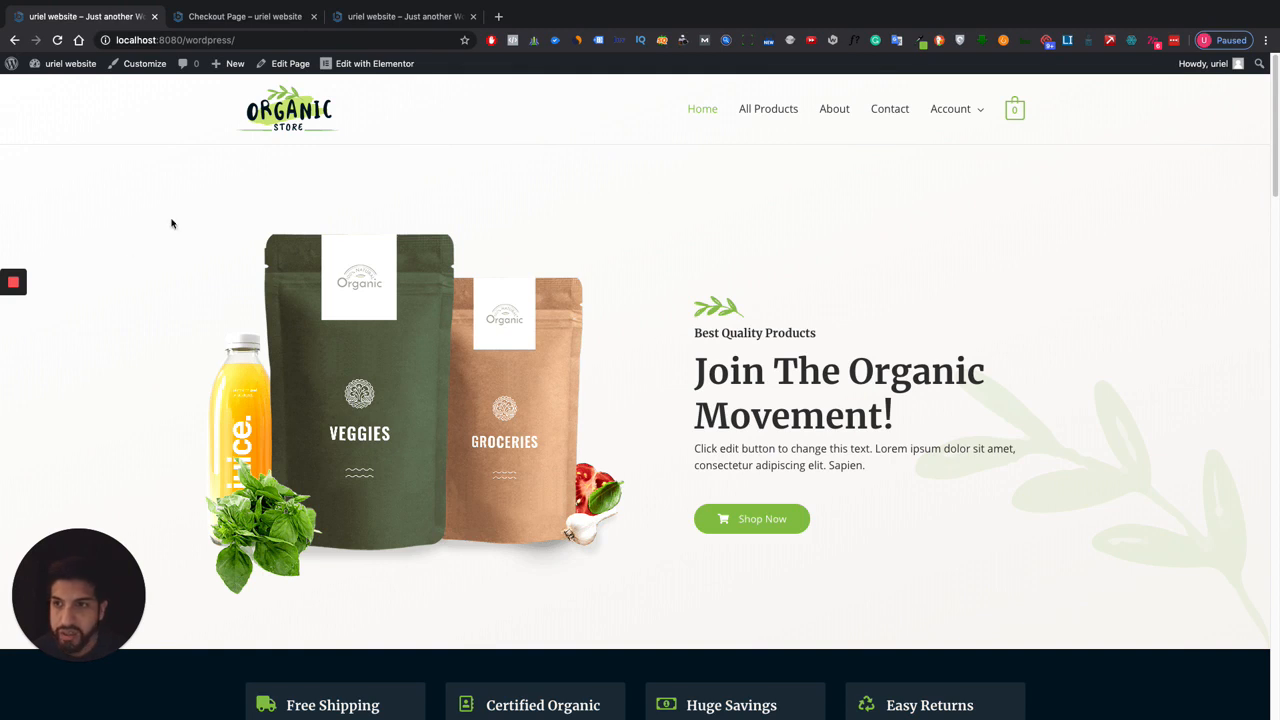
# Search the WordPress plugin directory for cartflows from the site's admin area.
pyautogui.moveTo(65, 63)
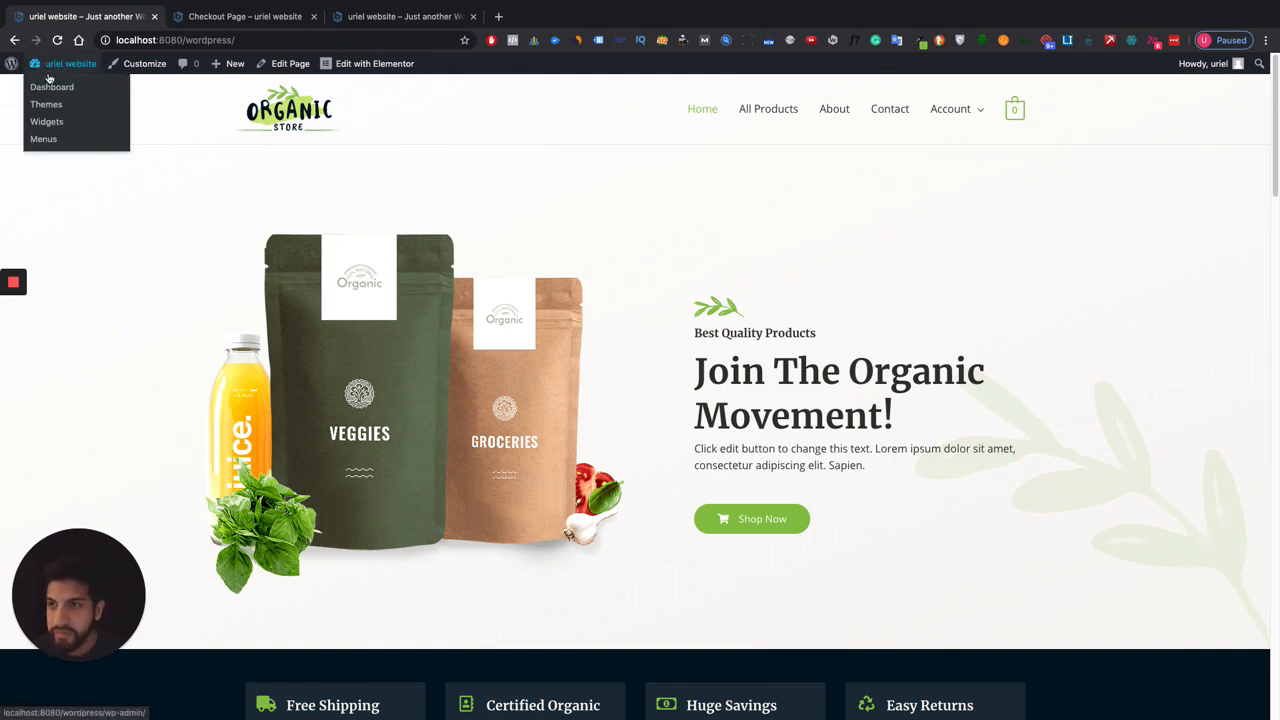
pyautogui.click(50, 84)
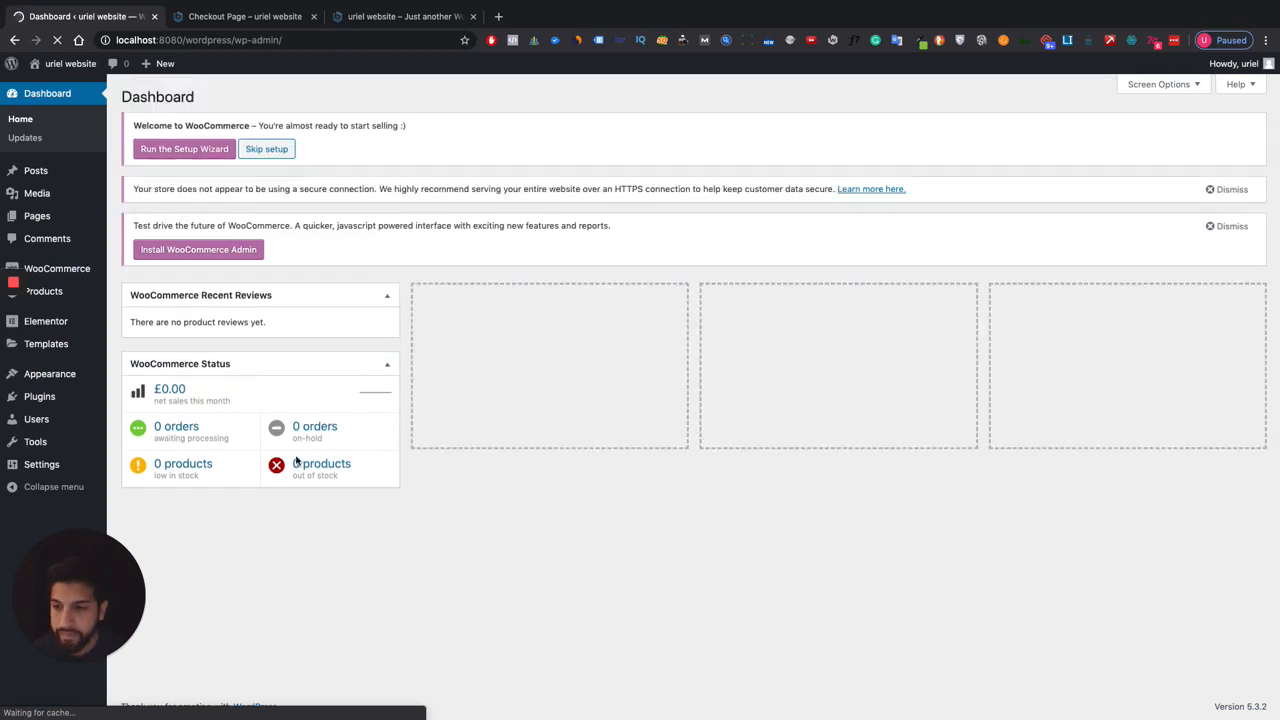
pyautogui.click(37, 394)
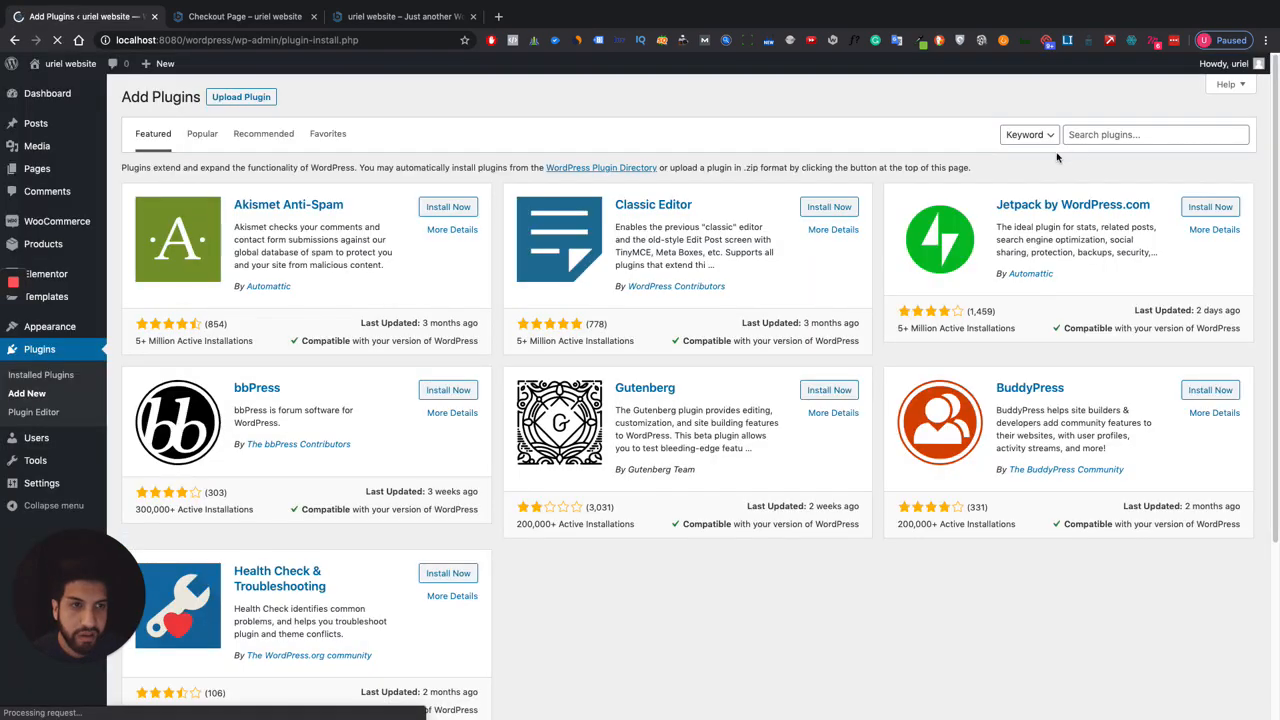
pyautogui.click(1150, 134)
pyautogui.write('ca')
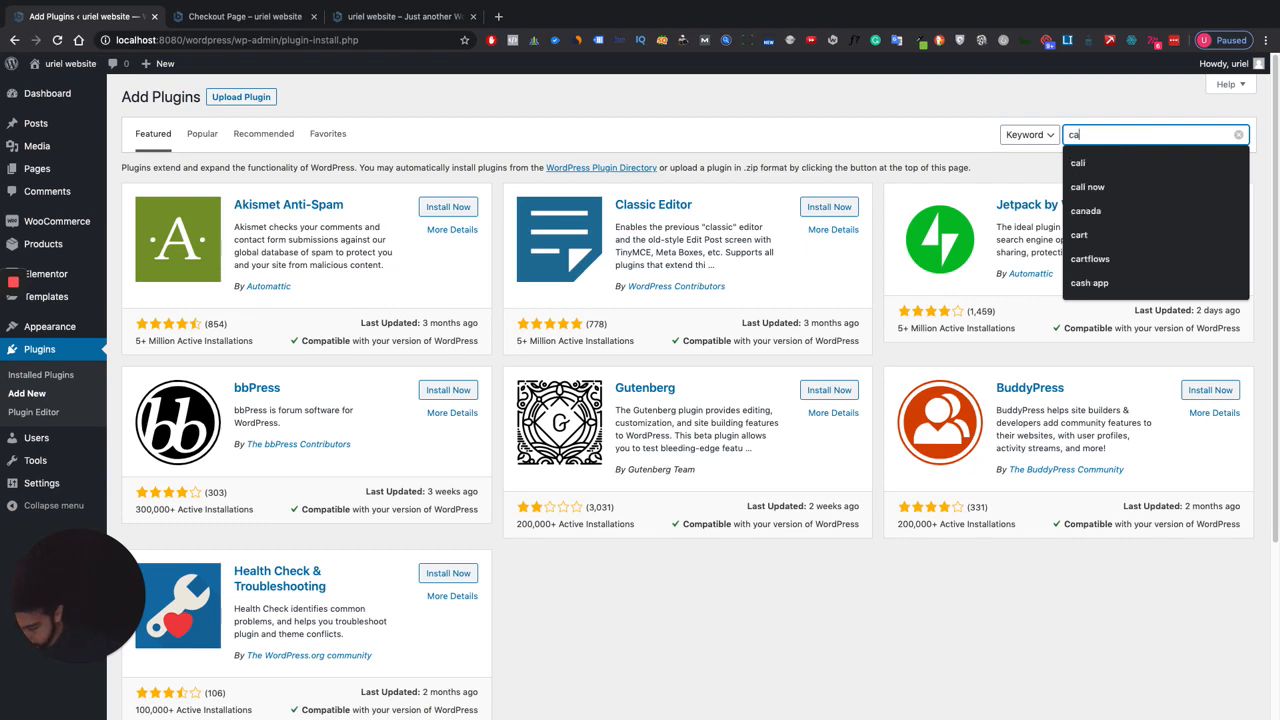
pyautogui.write('rtflows')
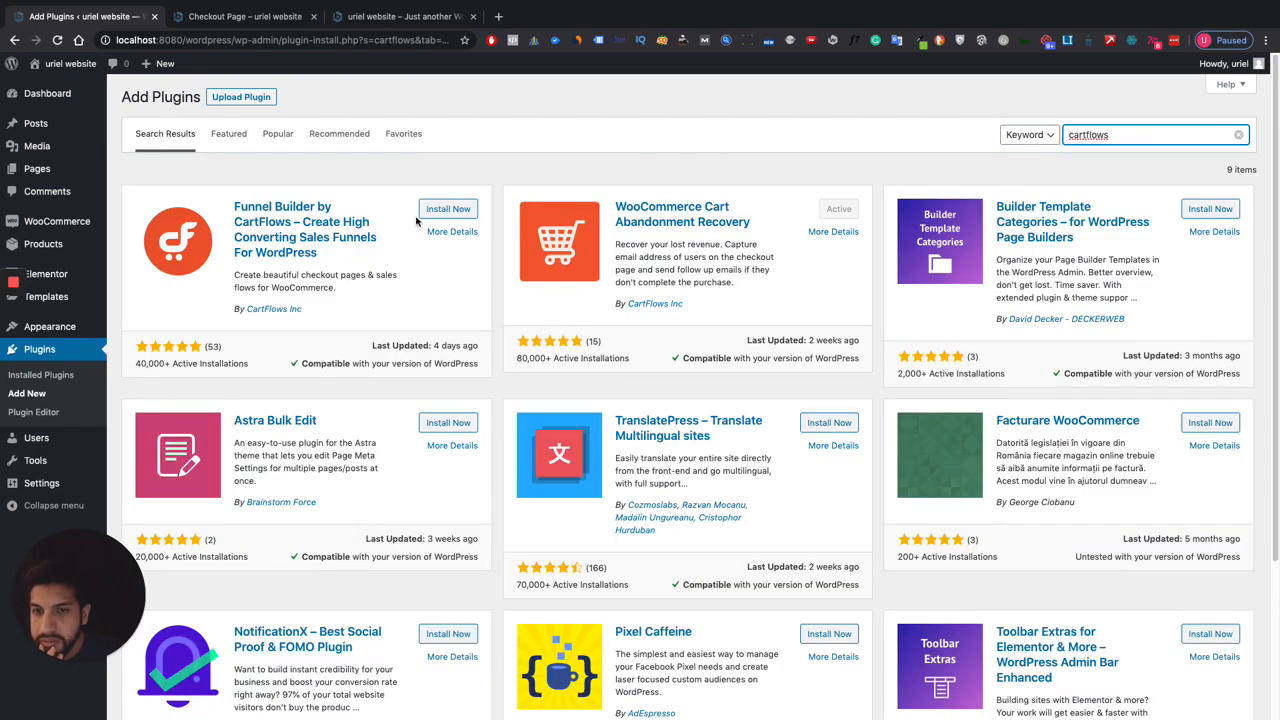
# Install and activate the Funnel Builder by CartFlows plugin.
pyautogui.click(442, 212)
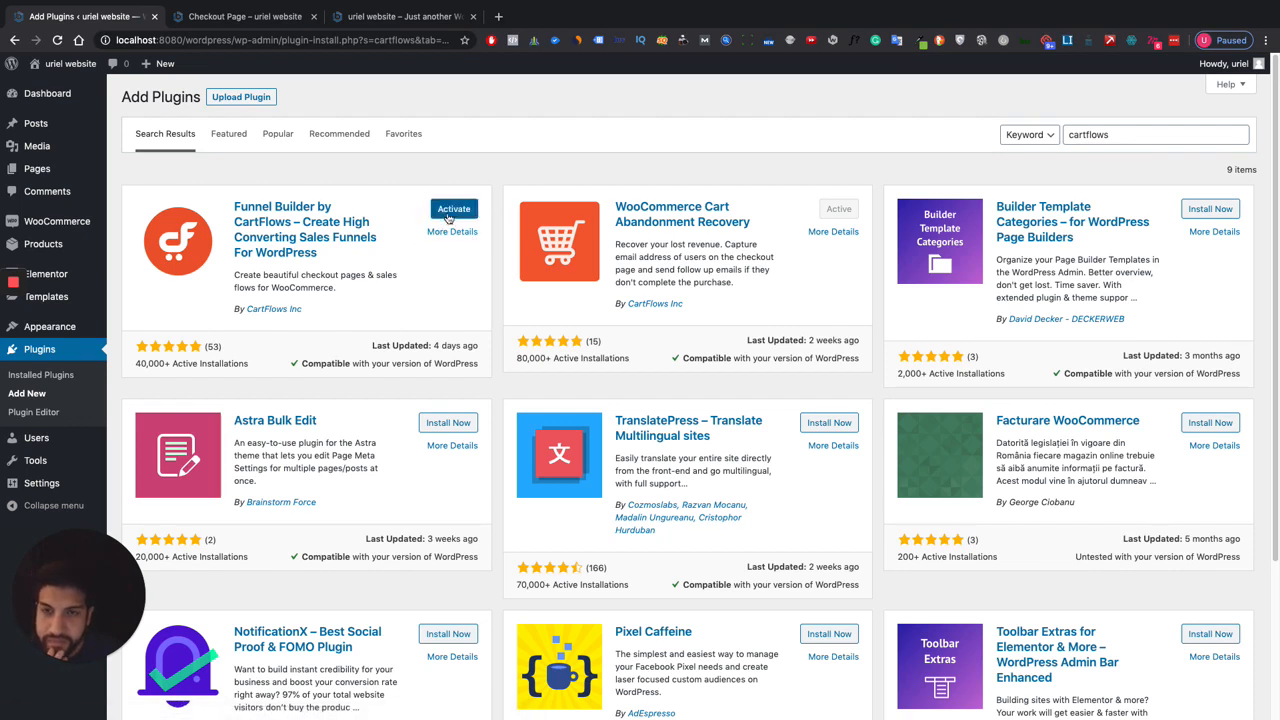
pyautogui.click(445, 212)
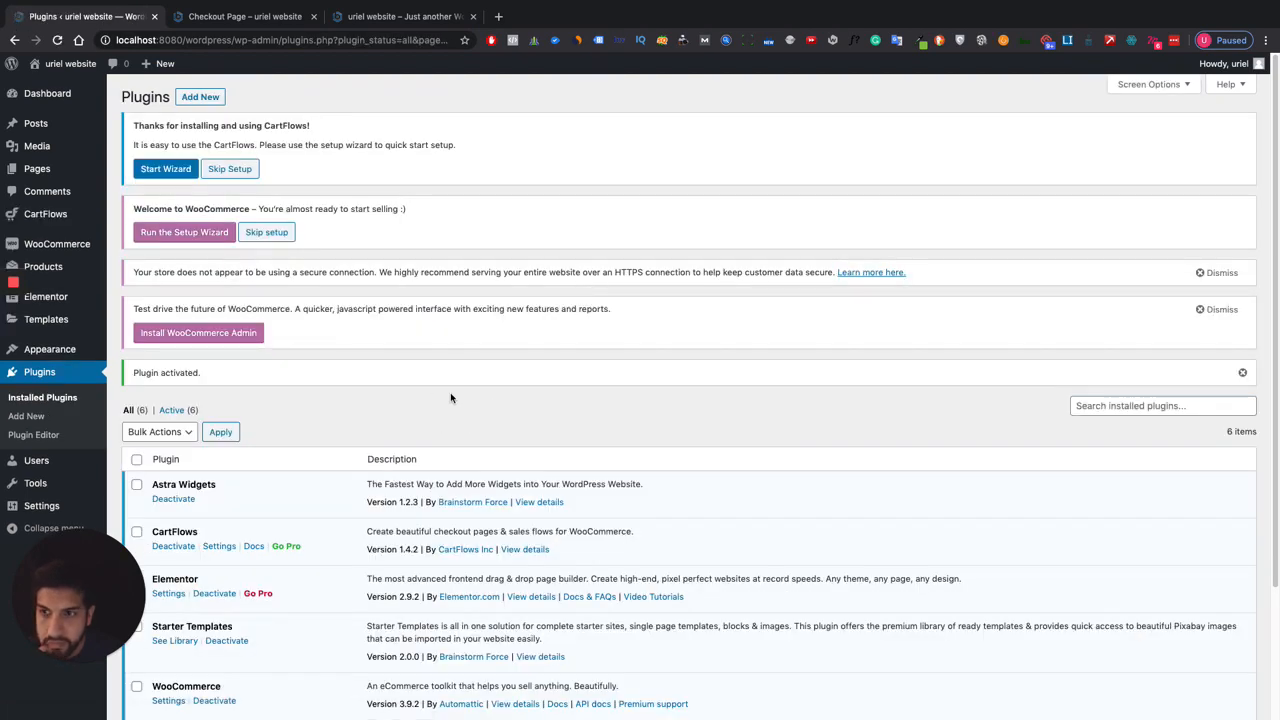
pyautogui.scroll(-3, 460, 398)
pyautogui.scroll(3, 470, 398)
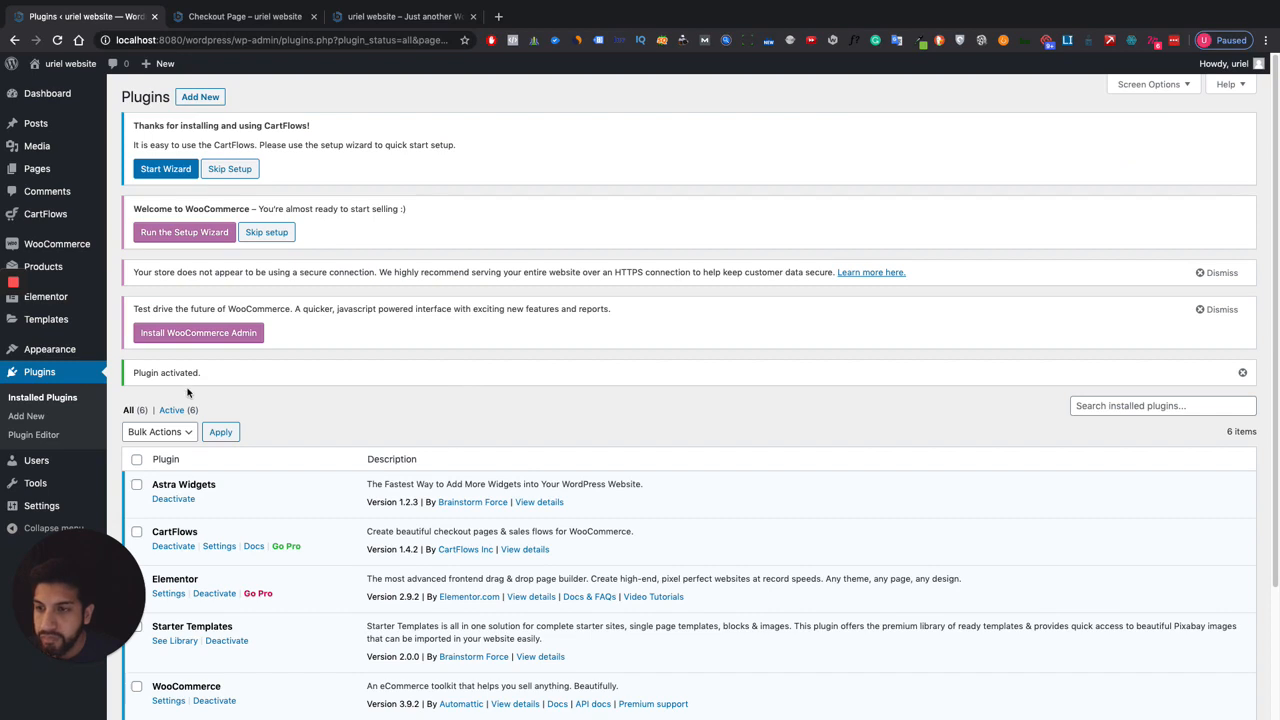
# Create a new CartFlows flow from the ready template Evergreen Product 02 and title it Checkout.
pyautogui.click(45, 214)
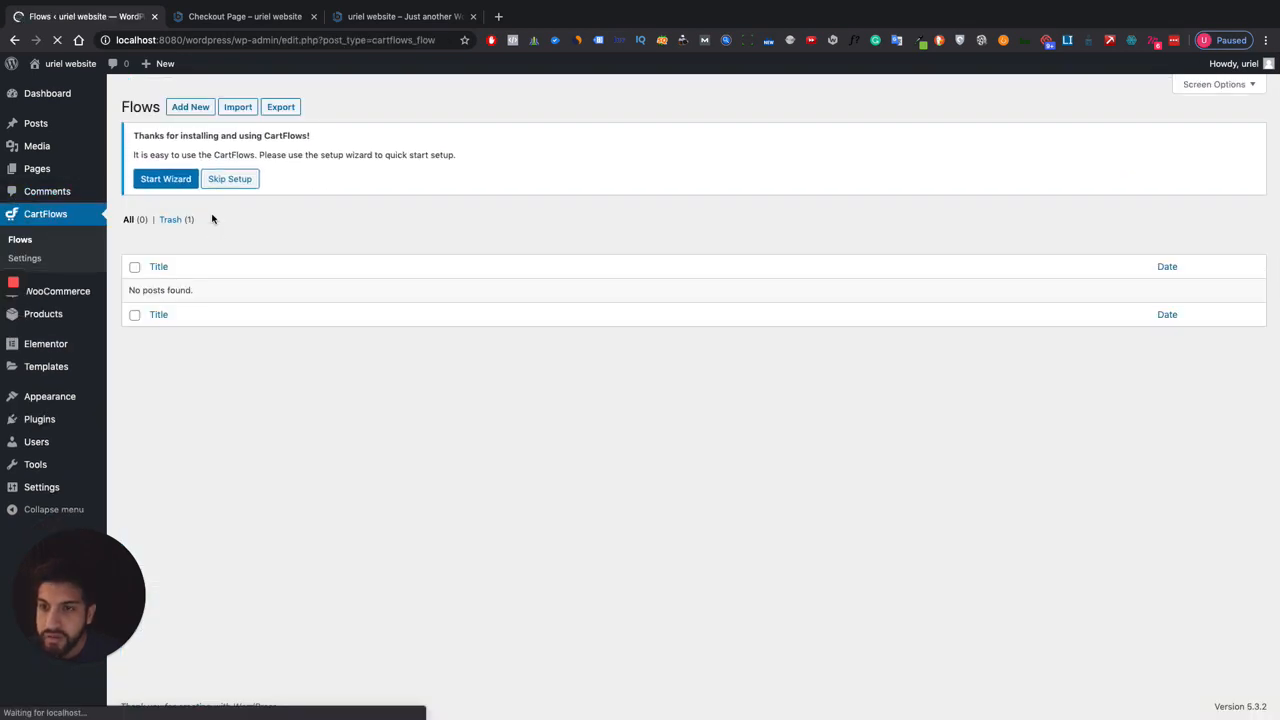
pyautogui.click(190, 108)
pyautogui.scroll(-10, 660, 416)
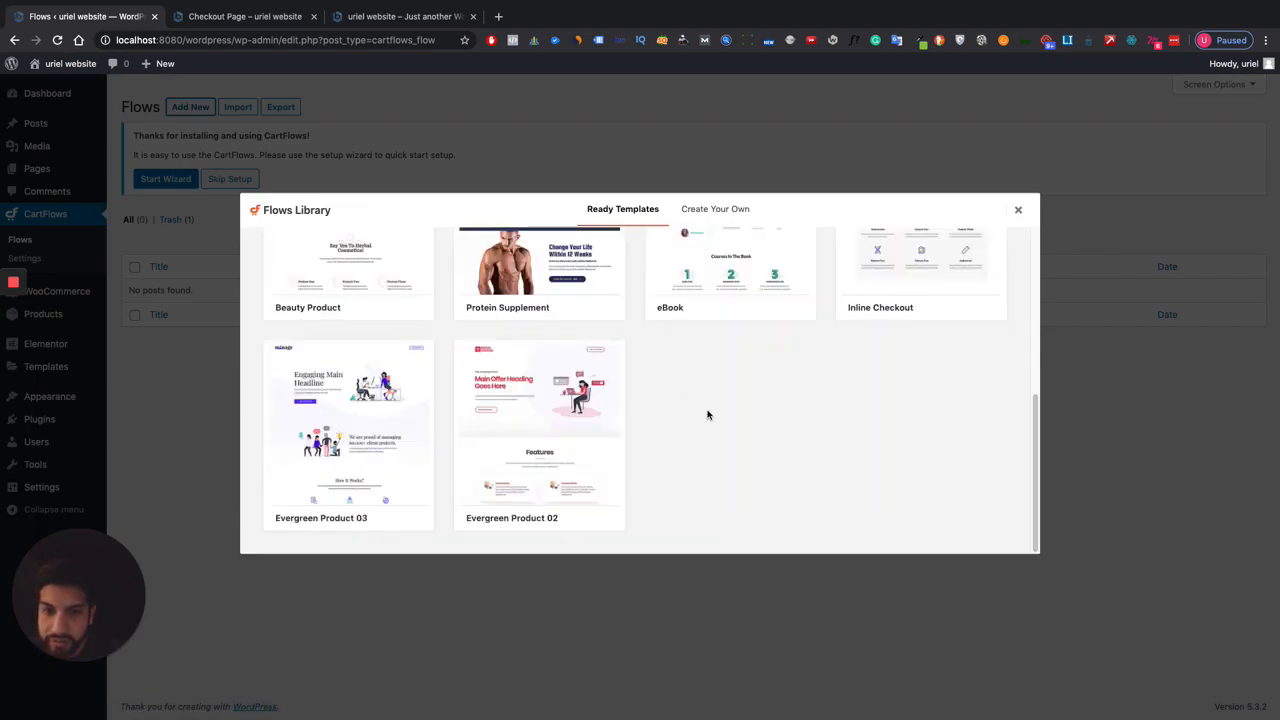
pyautogui.click(594, 518)
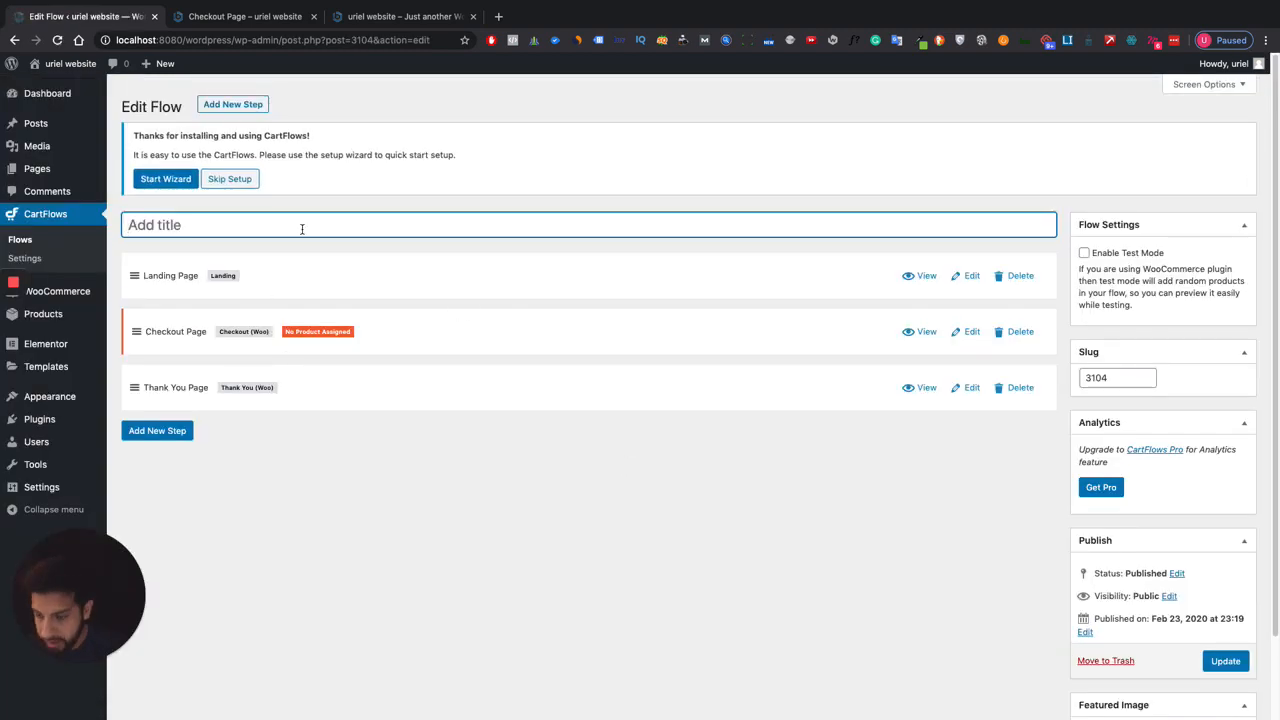
pyautogui.write('Checkout')
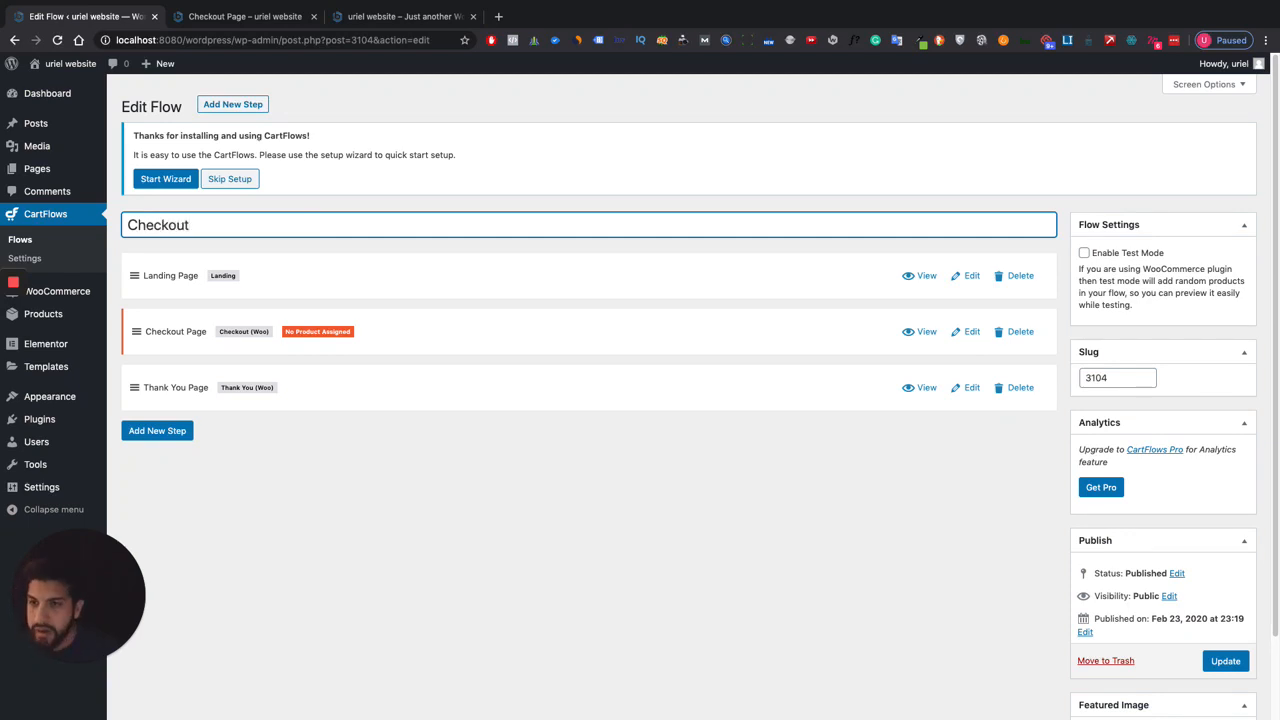
pyautogui.click(628, 606)
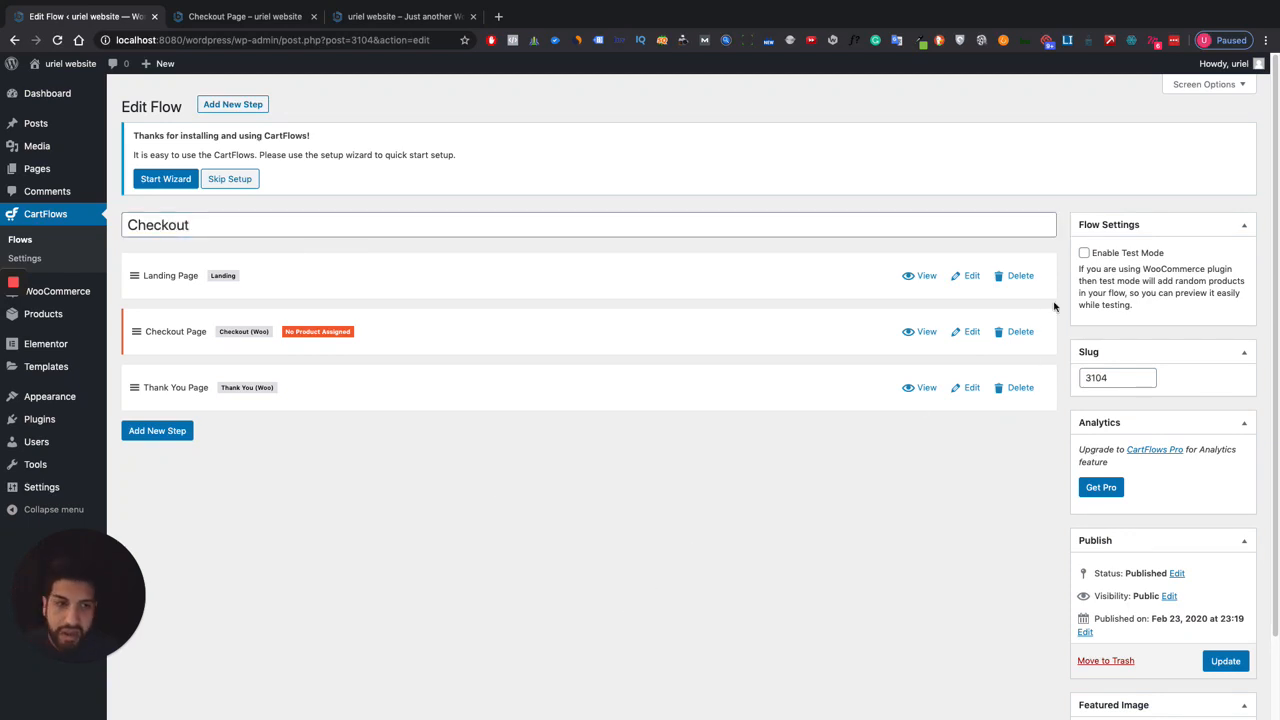
# Delete the Landing Page step from the Checkout flow and update the flow.
pyautogui.click(1020, 278)
pyautogui.click(756, 116)
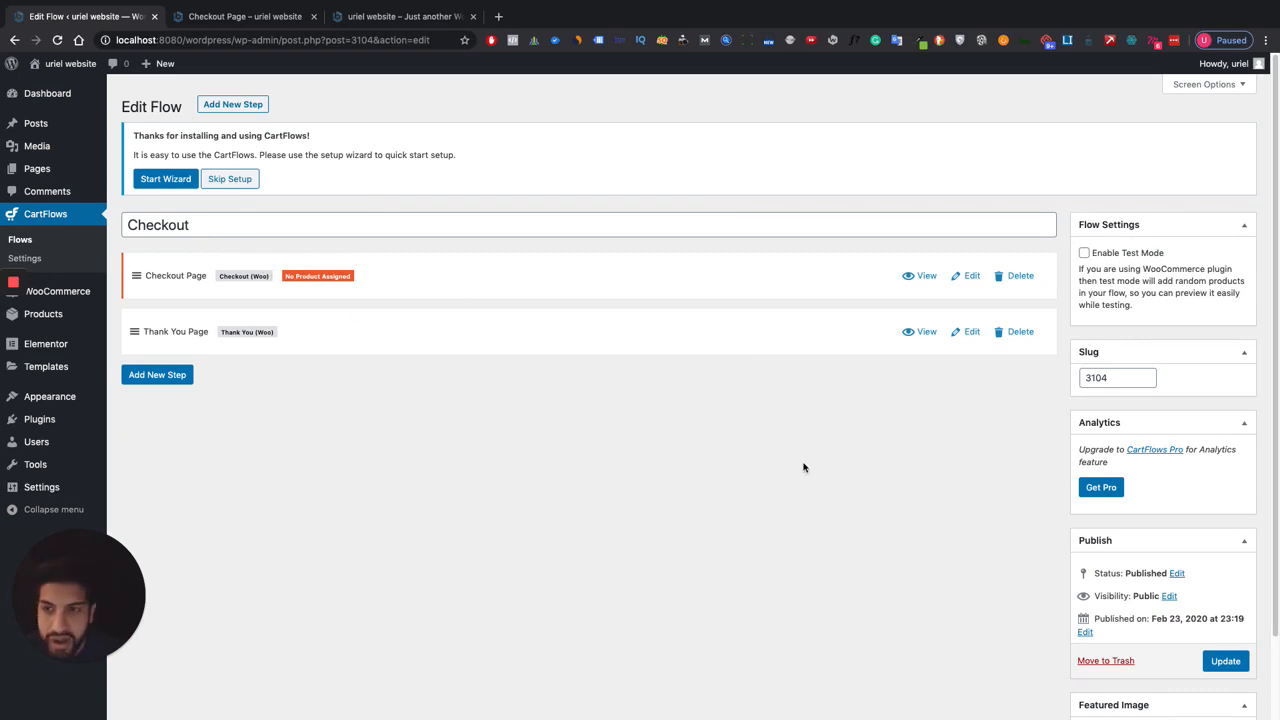
pyautogui.click(1224, 661)
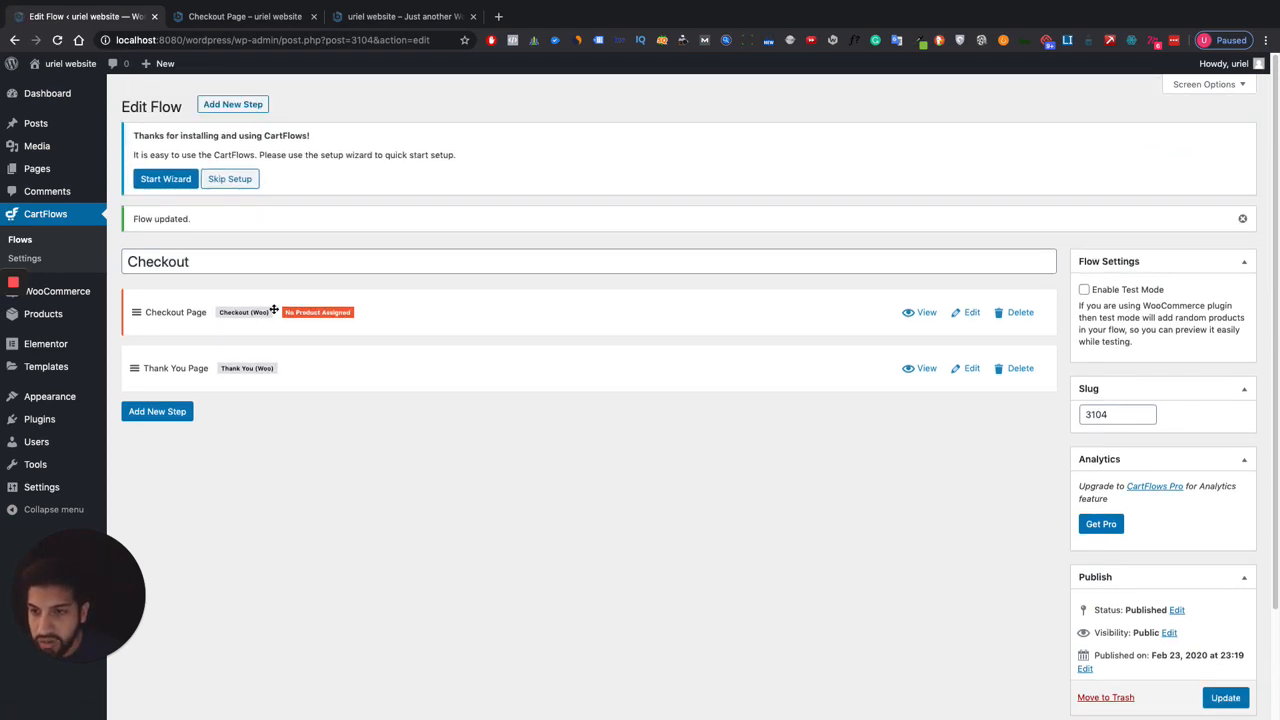
# Change the slug of the site's existing WooCommerce Checkout page to checkout1 and save the page.
pyautogui.click(40, 169)
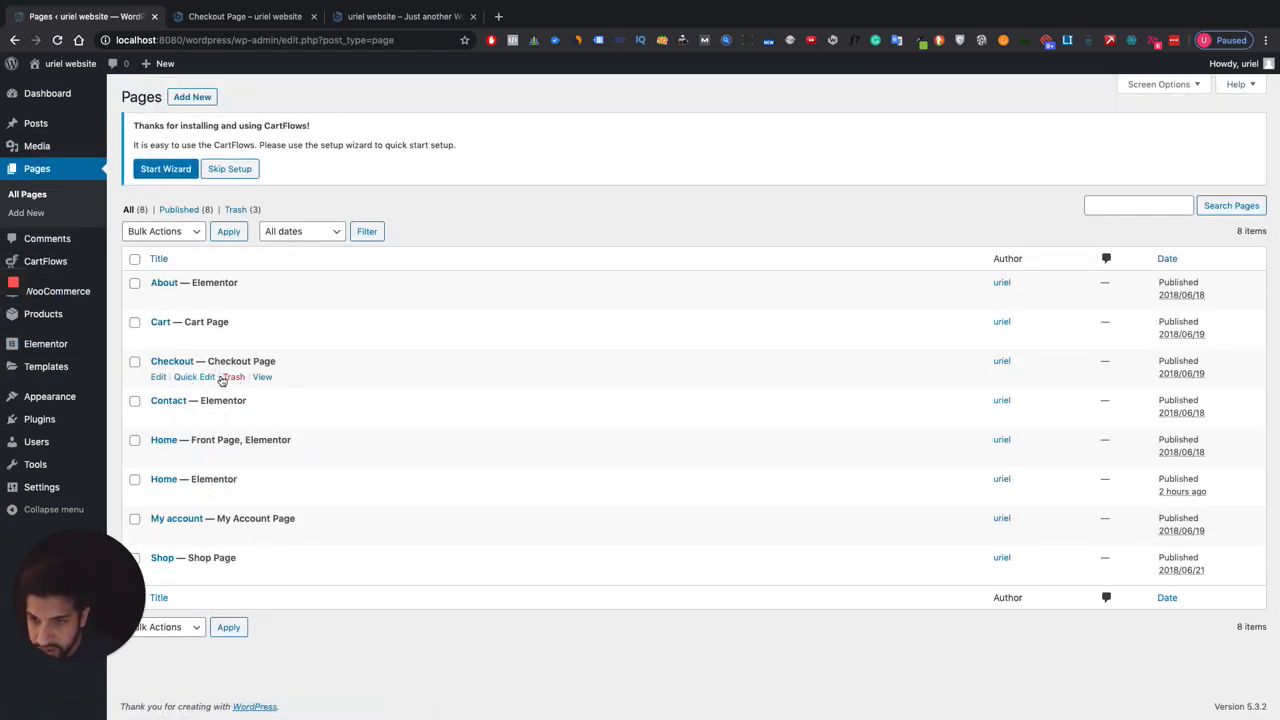
pyautogui.click(200, 378)
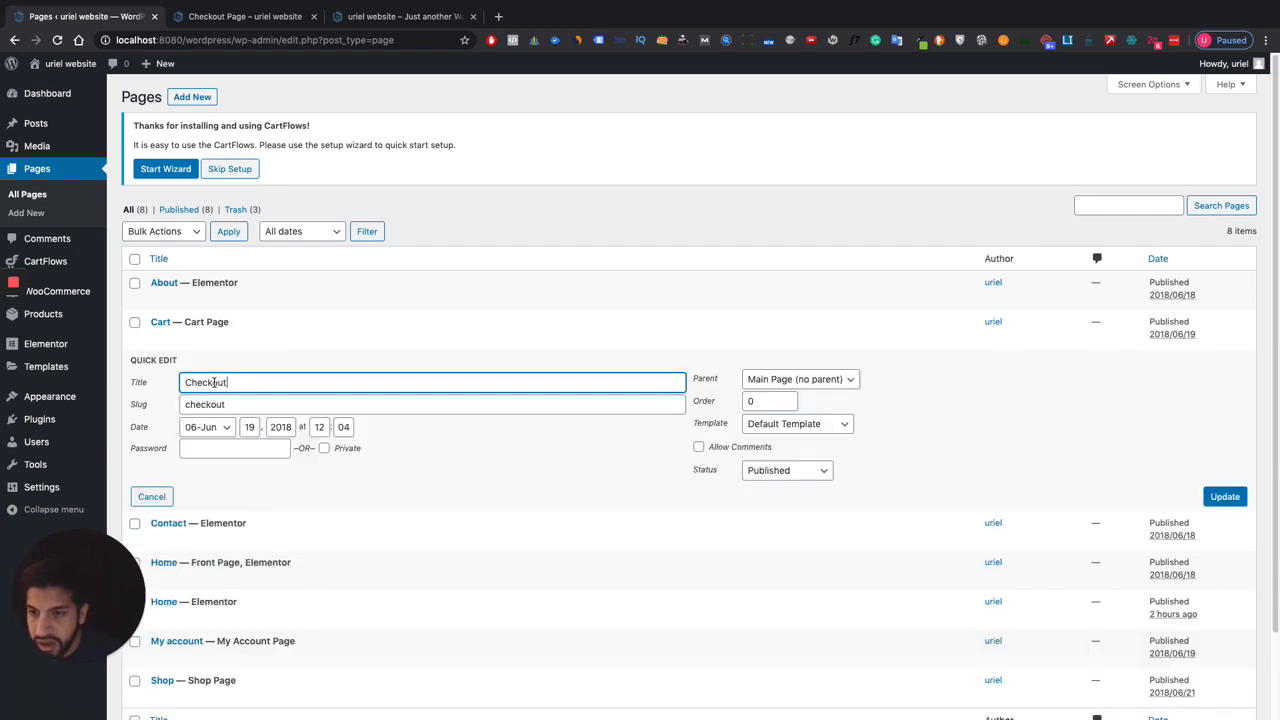
pyautogui.click(244, 408)
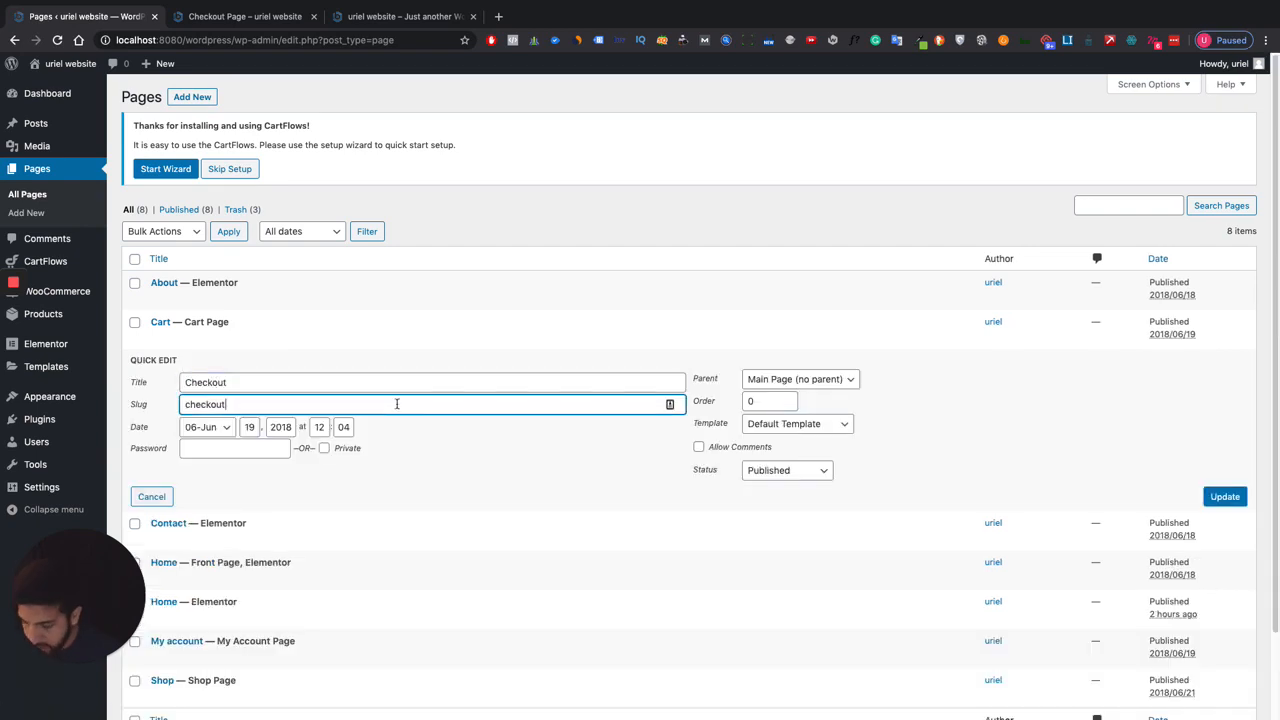
pyautogui.write('1')
pyautogui.click(1222, 496)
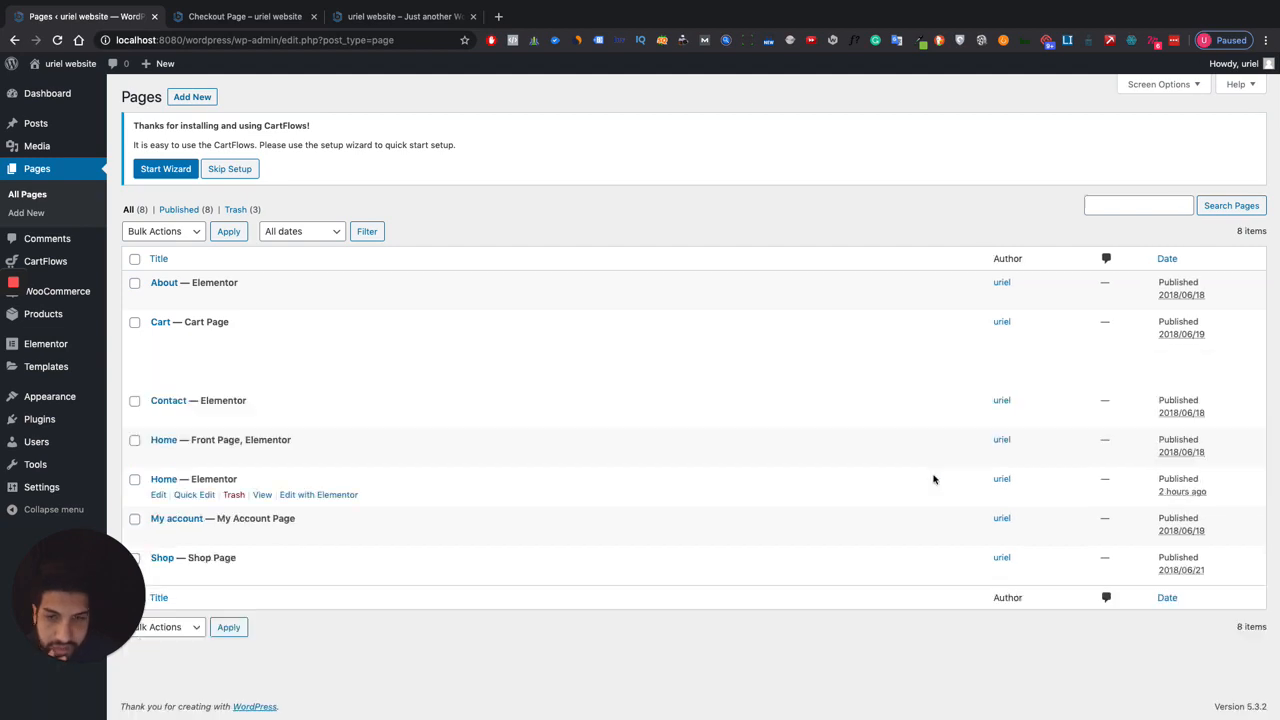
pyautogui.click(190, 377)
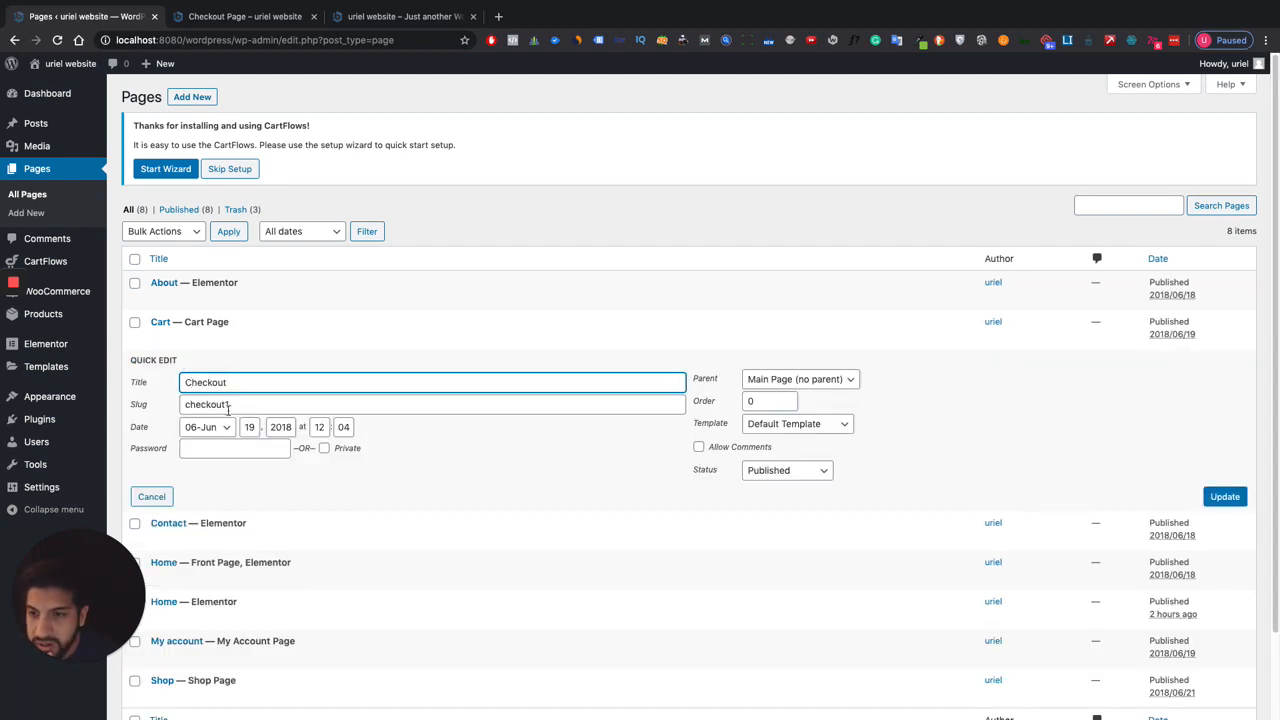
pyautogui.click(1224, 496)
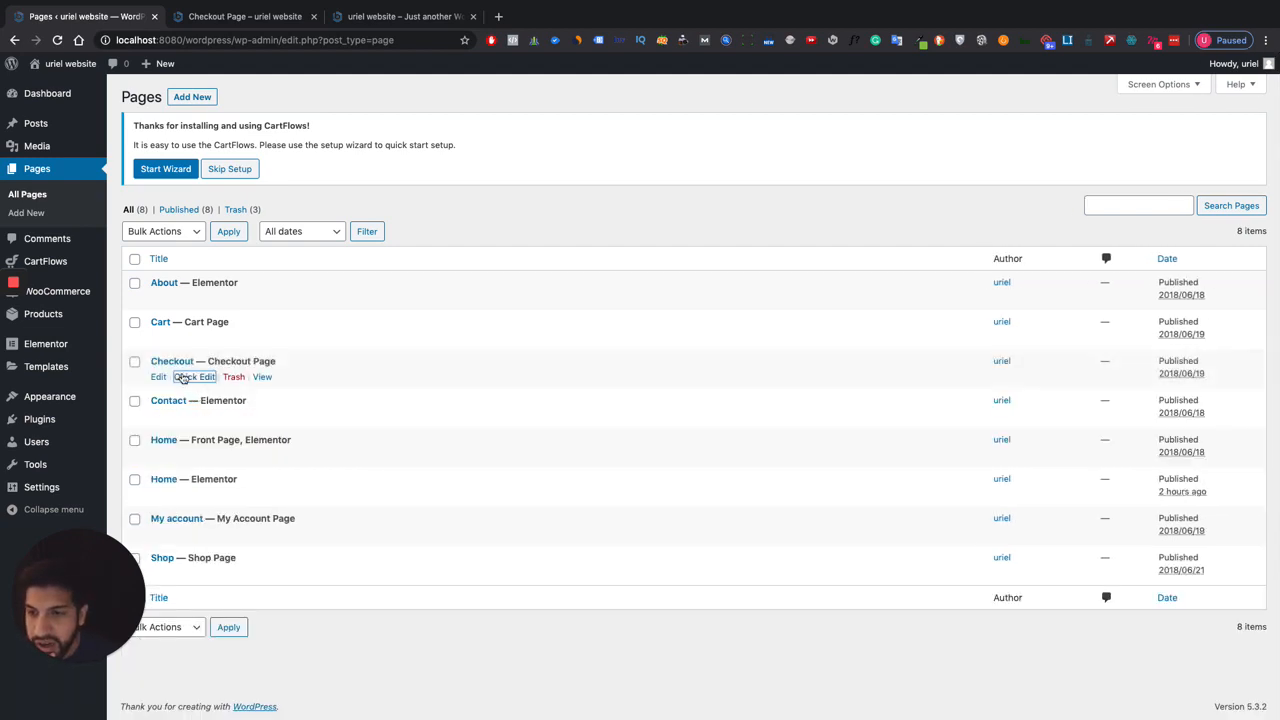
# Set the permalink slug of the Checkout flow's Checkout Page step to checkout and update the step.
pyautogui.moveTo(70, 302)
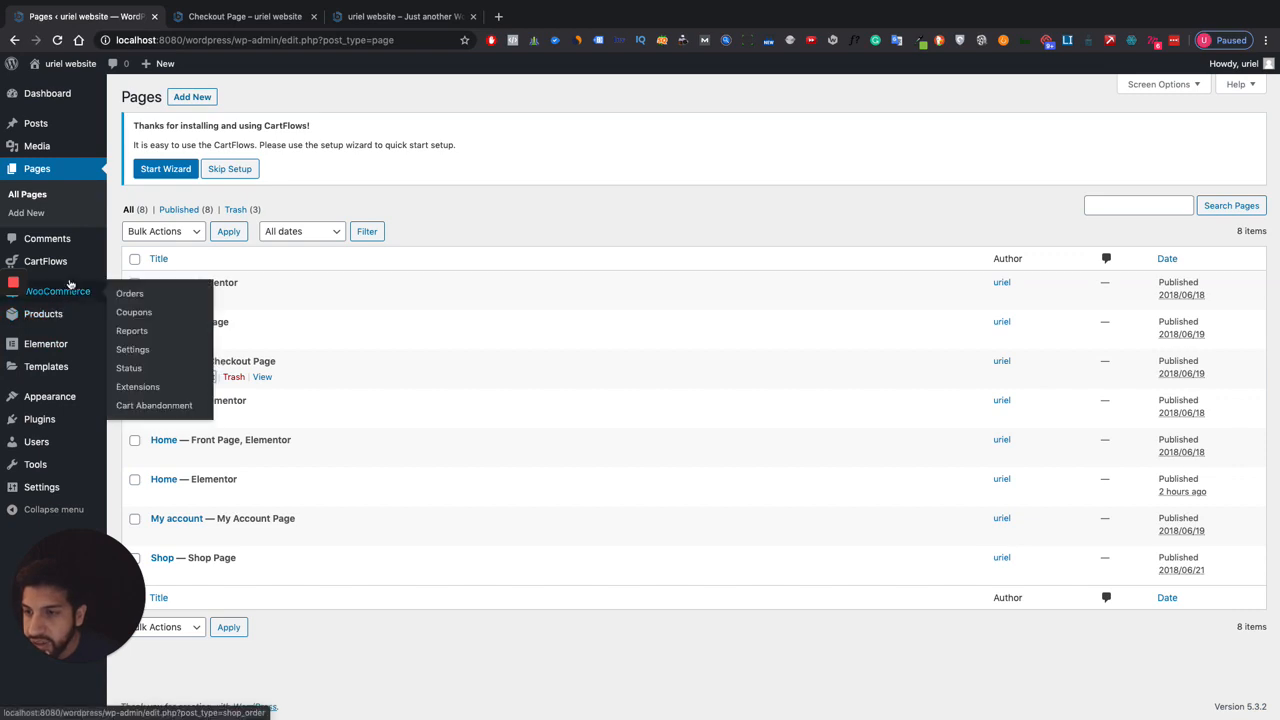
pyautogui.moveTo(70, 264)
pyautogui.click(127, 264)
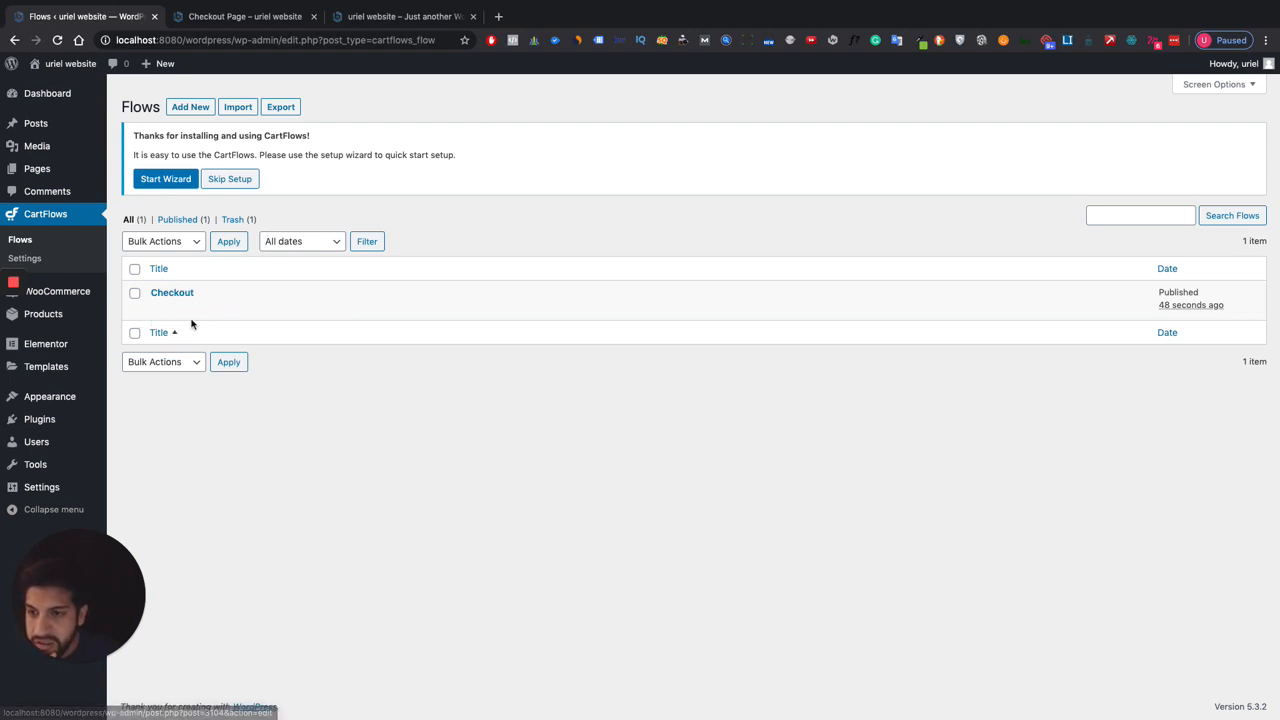
pyautogui.click(158, 312)
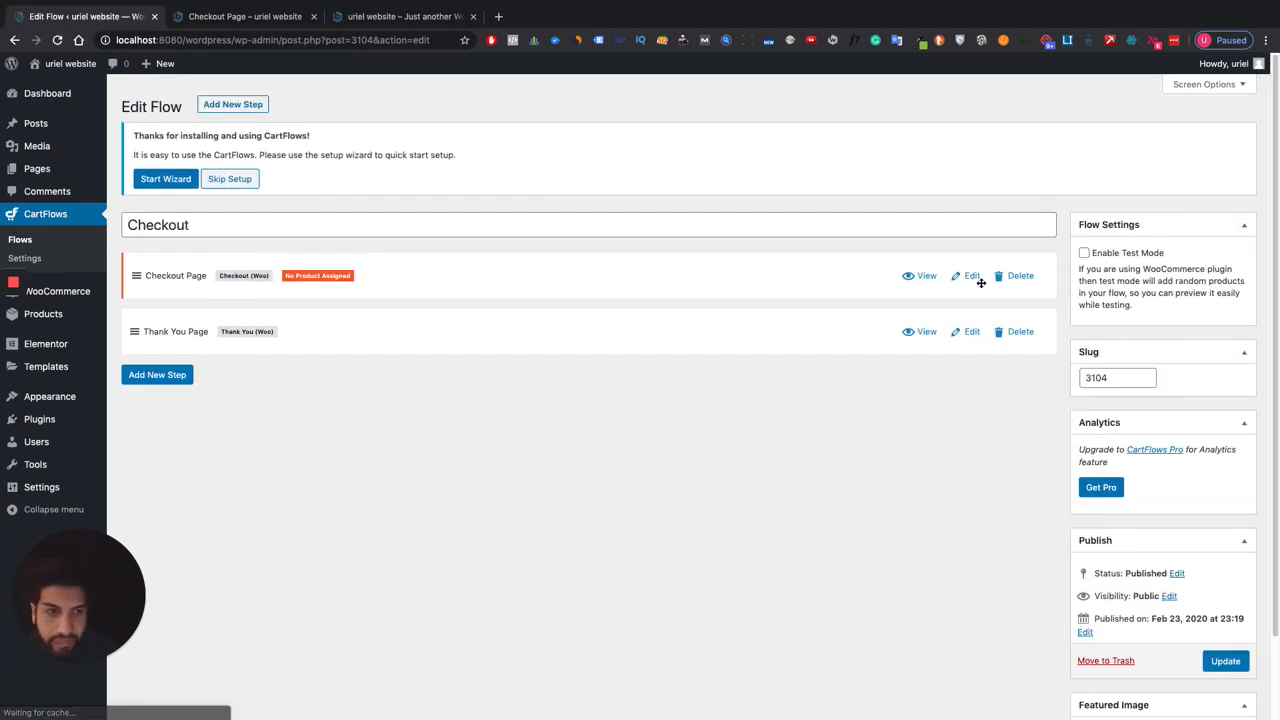
pyautogui.click(966, 283)
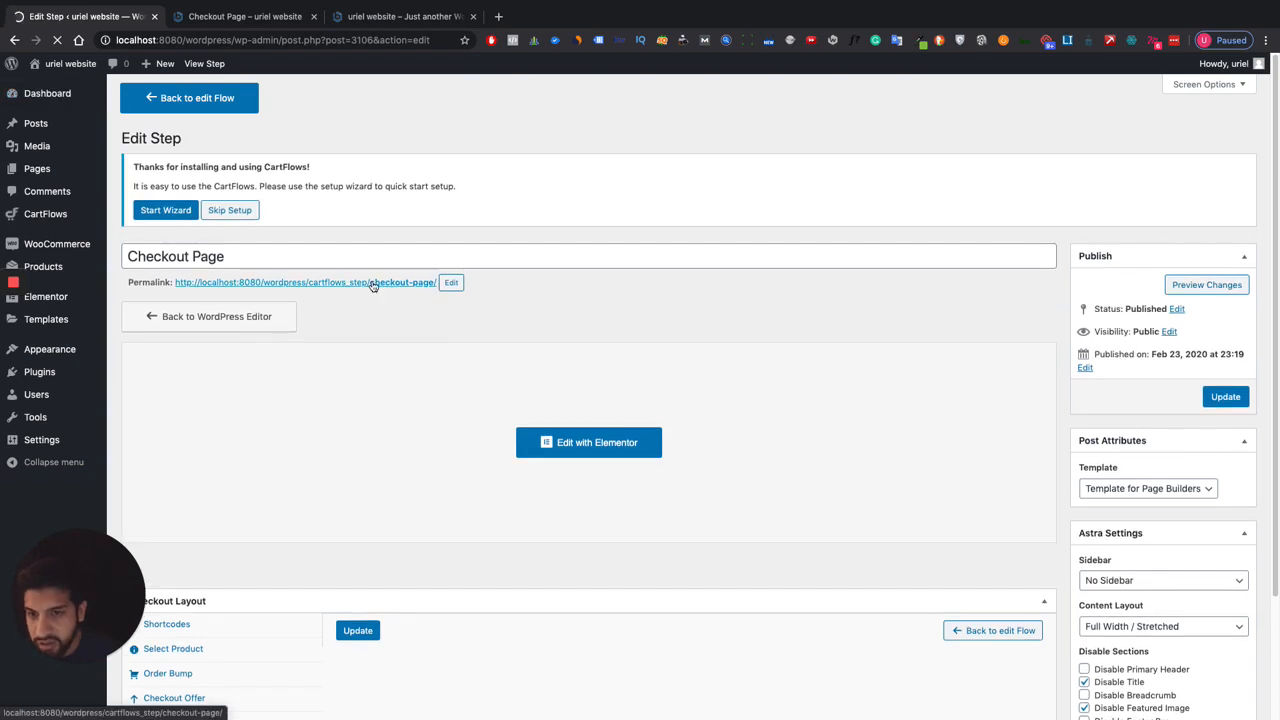
pyautogui.click(452, 285)
pyautogui.press('super+a')
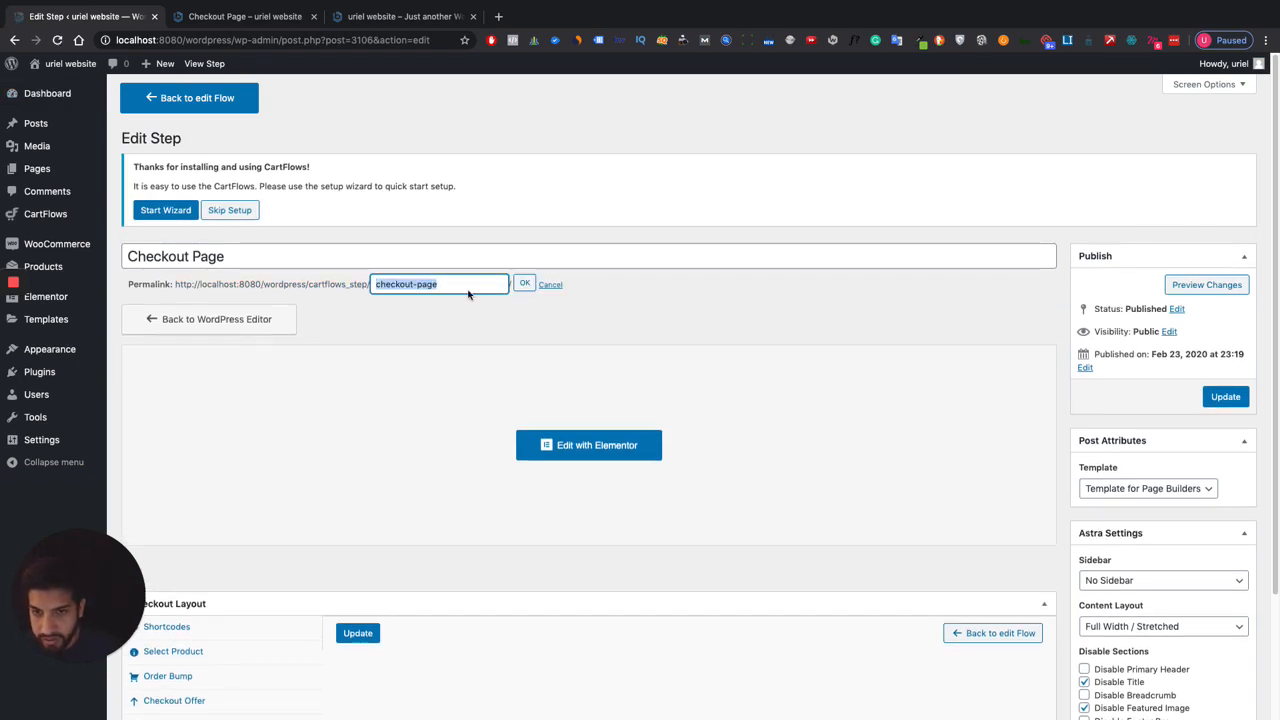
pyautogui.press('BackSpace')
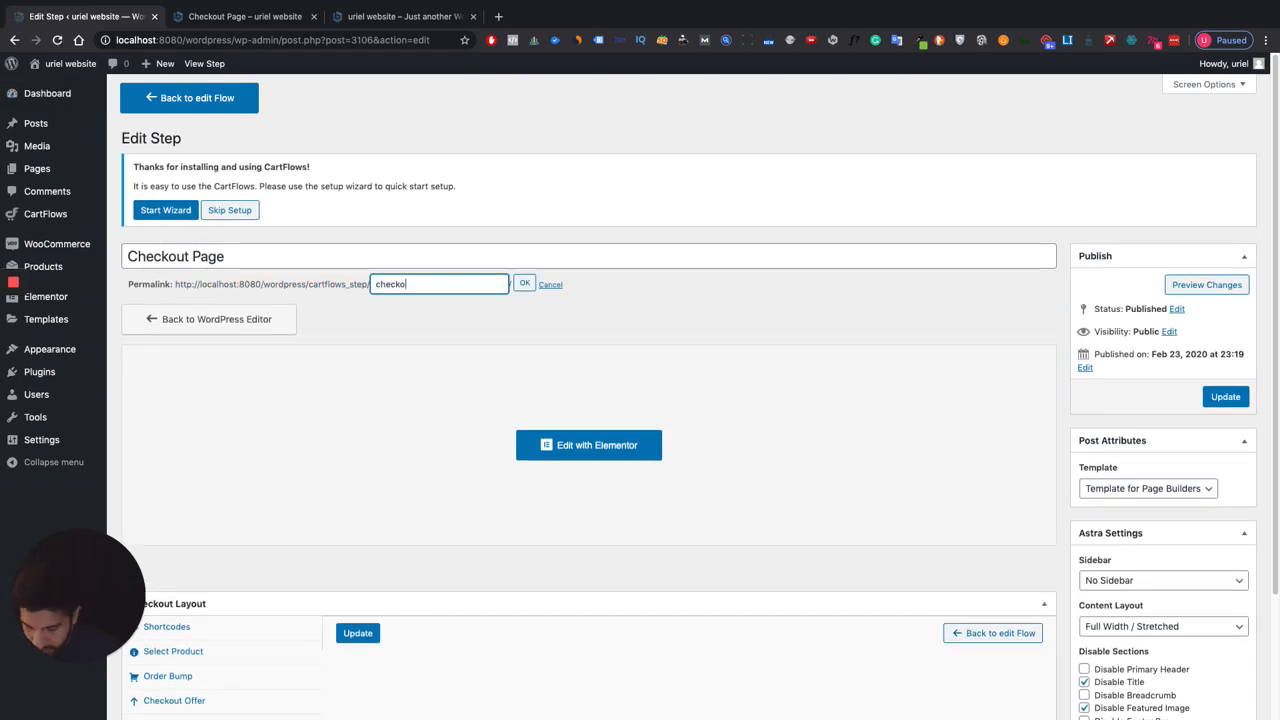
pyautogui.click(525, 285)
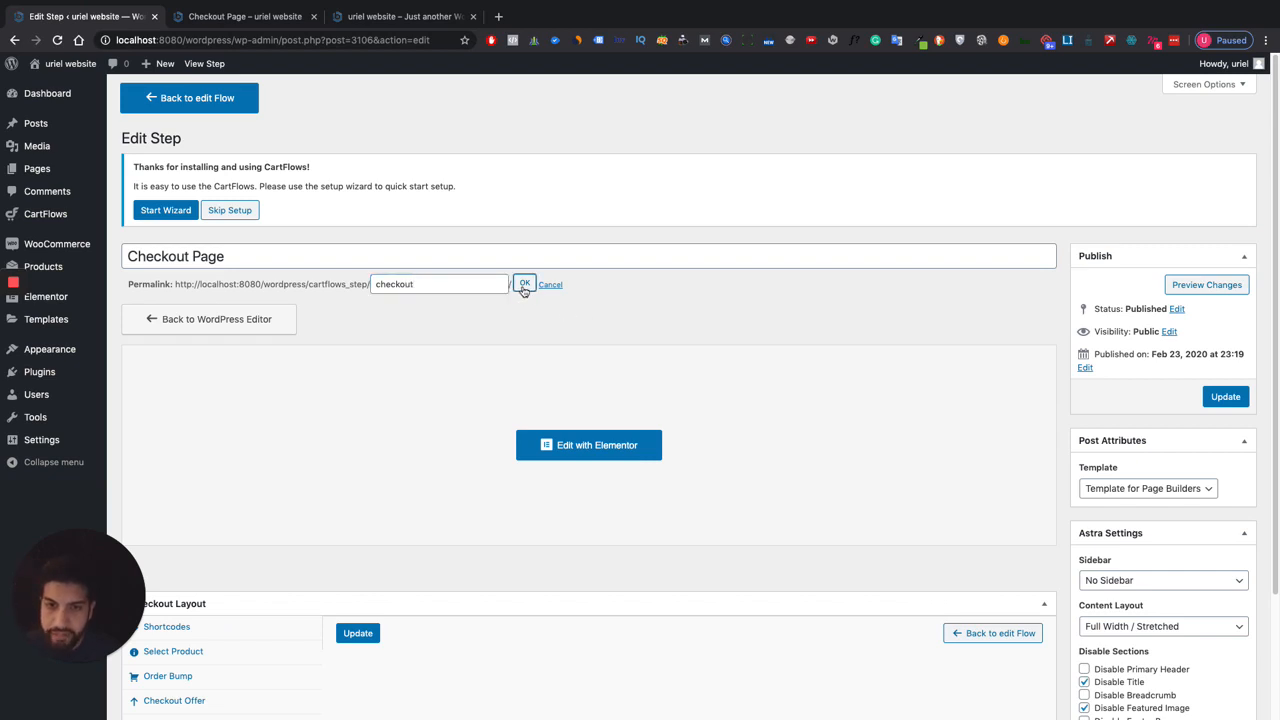
pyautogui.click(1218, 396)
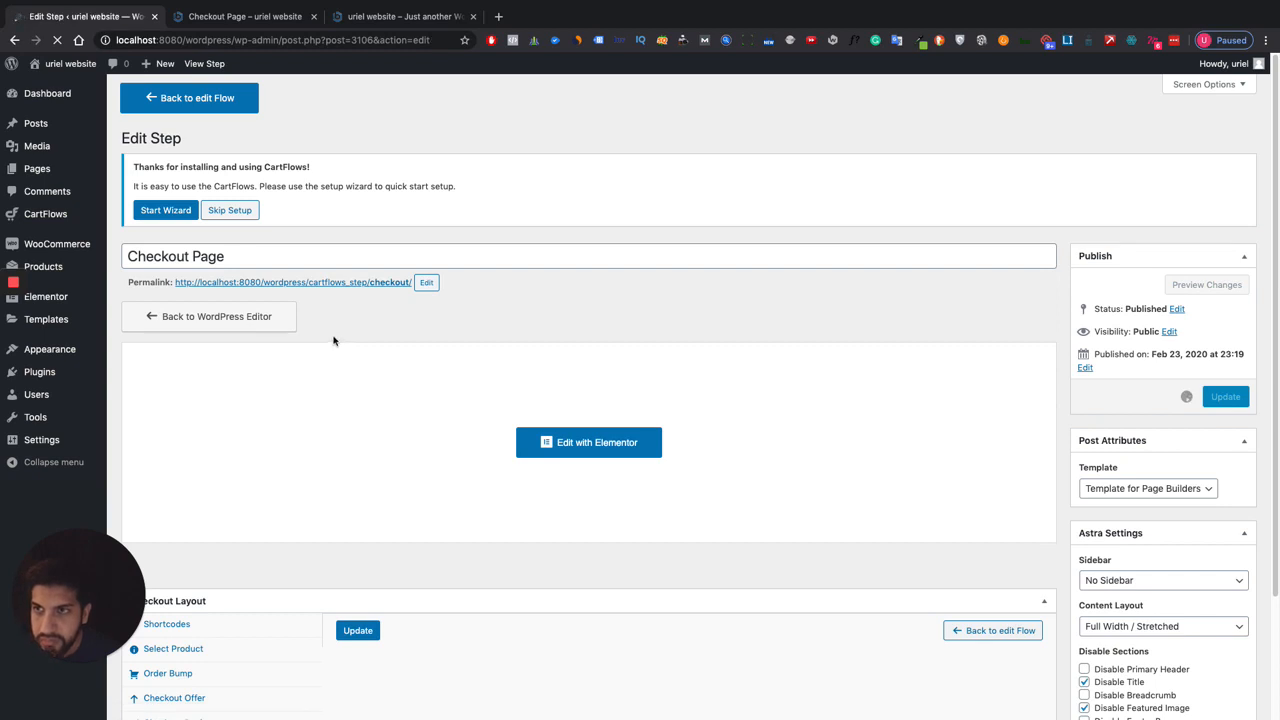
# In the CartFlows settings, choose Checkout Page (#3106) as the Global Checkout and save the changes.
pyautogui.scroll(-2, 391, 366)
pyautogui.scroll(-1, 390, 365)
pyautogui.scroll(3, 388, 363)
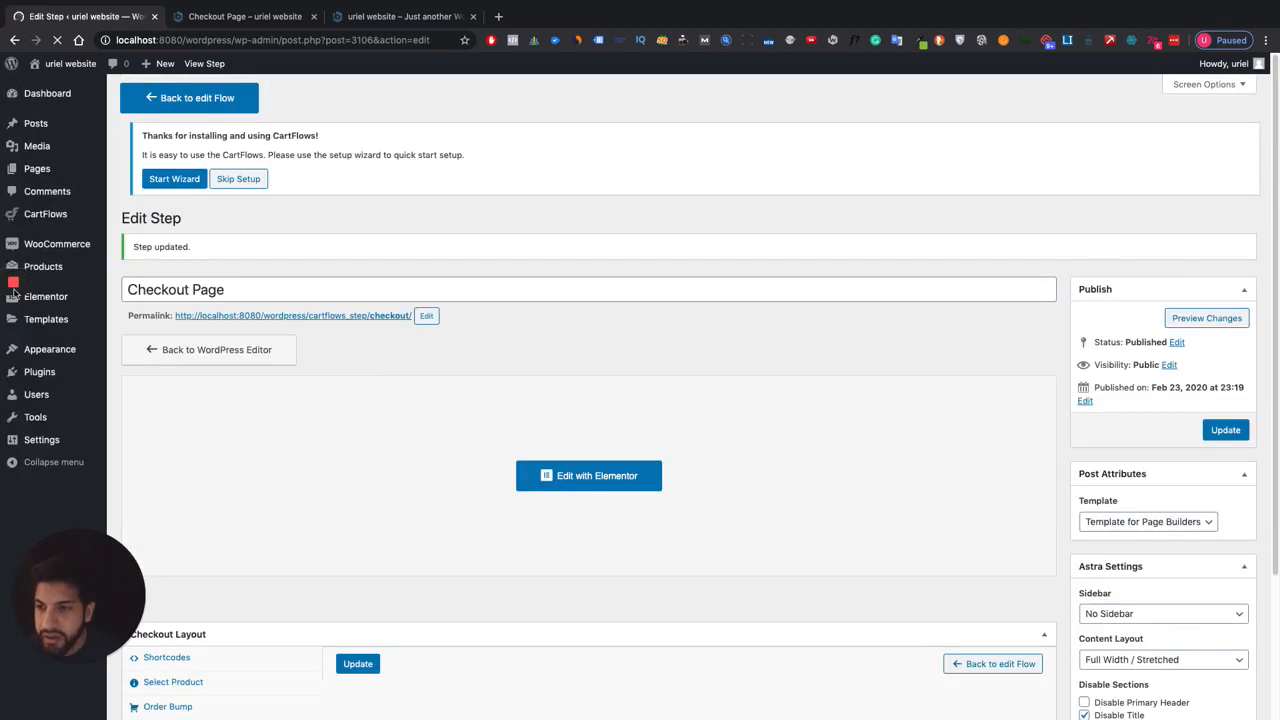
pyautogui.moveTo(50, 218)
pyautogui.click(132, 234)
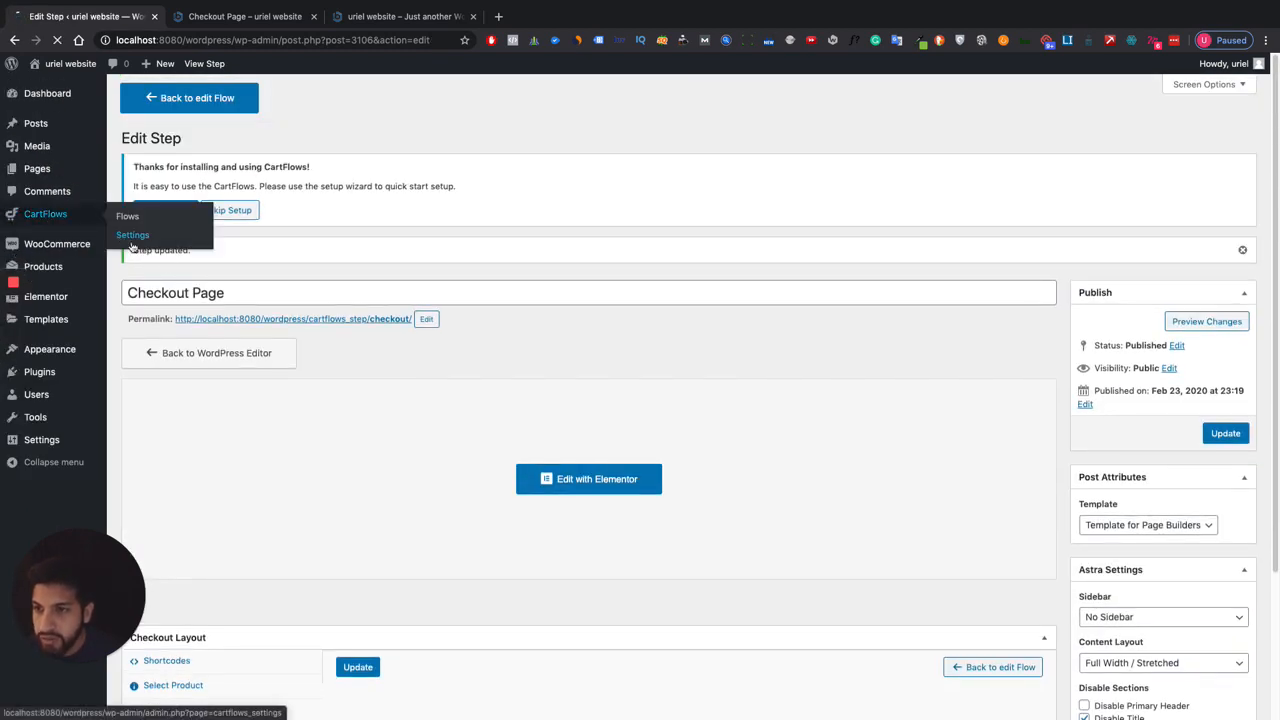
pyautogui.scroll(-3, 397, 300)
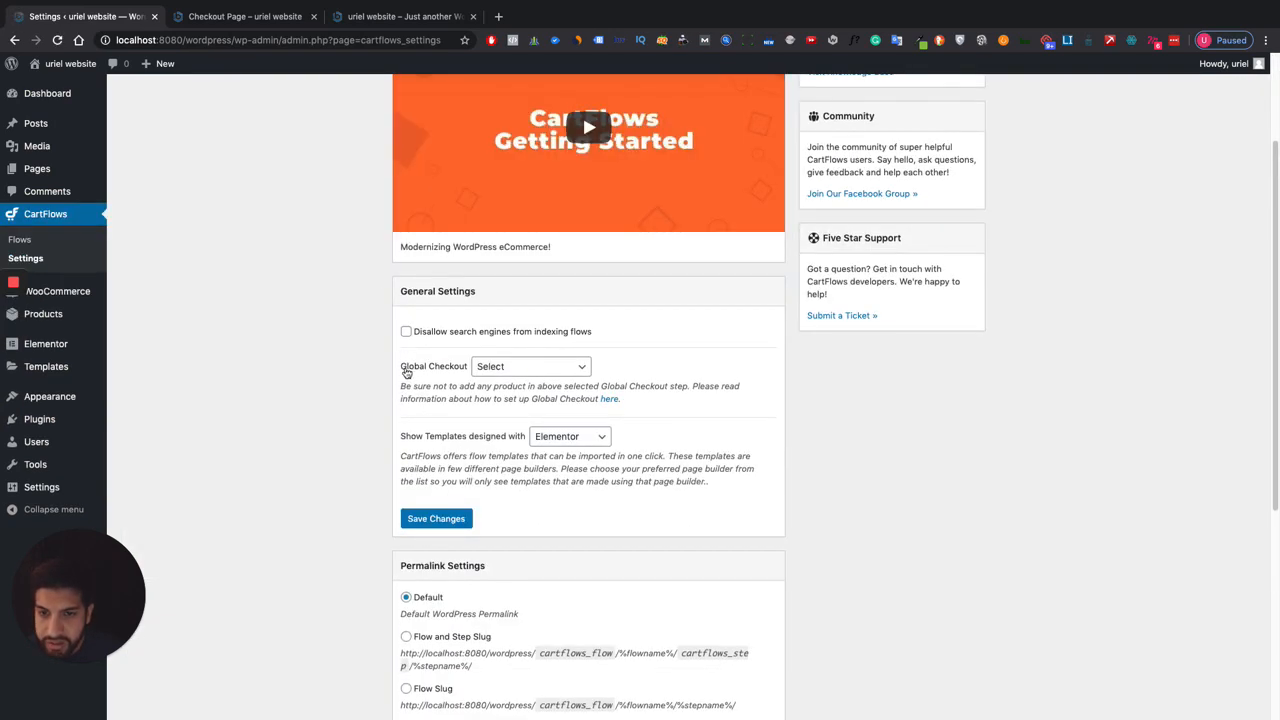
pyautogui.moveTo(401, 367); pyautogui.dragTo(455, 369)
pyautogui.click(508, 370)
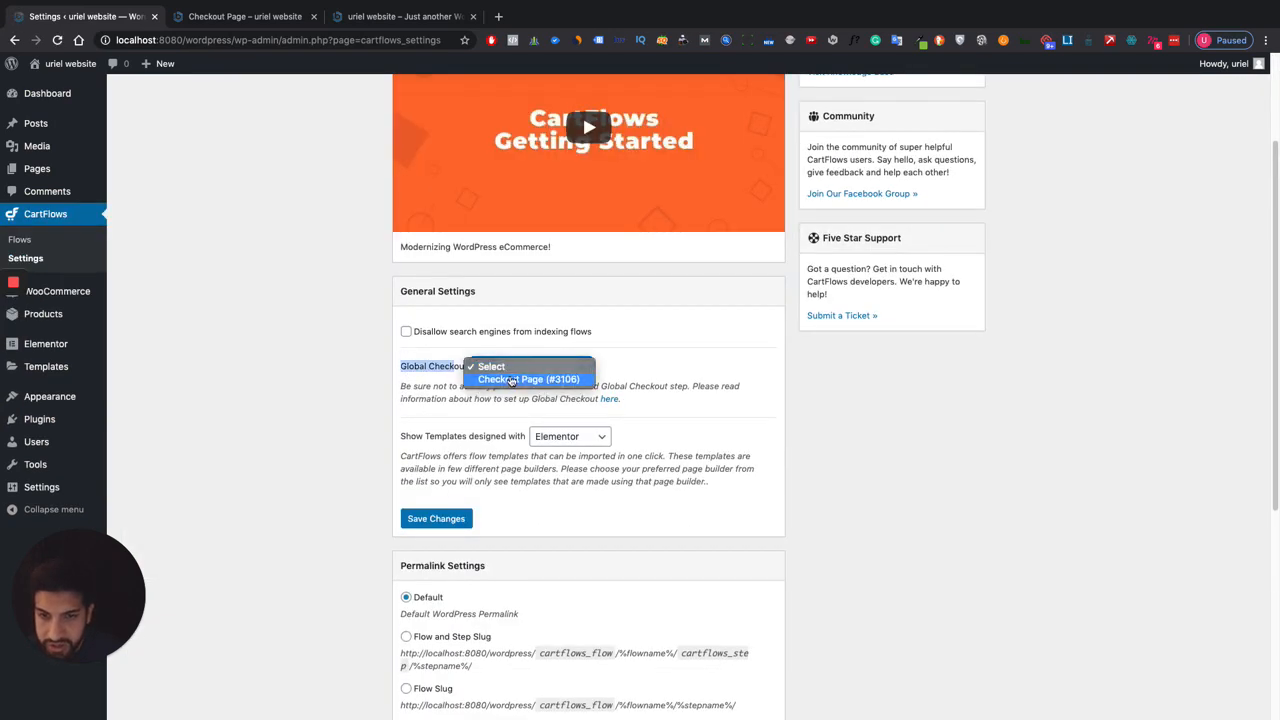
pyautogui.click(517, 380)
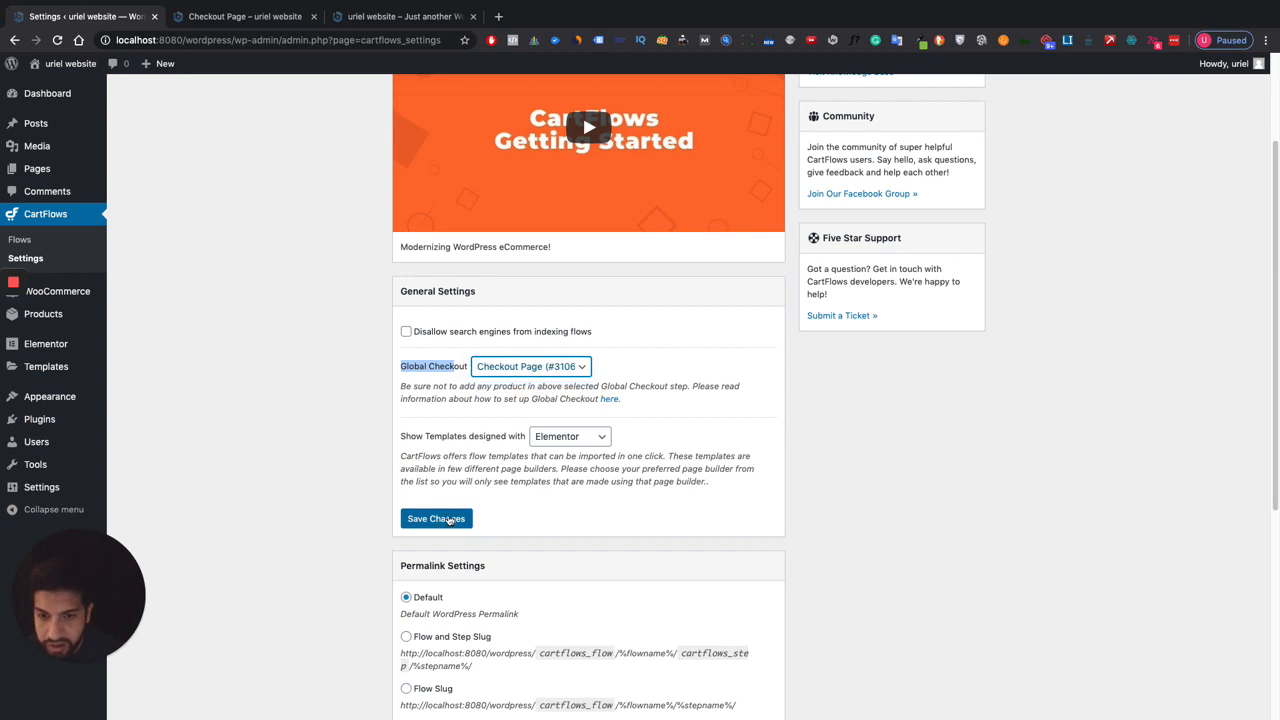
pyautogui.click(448, 518)
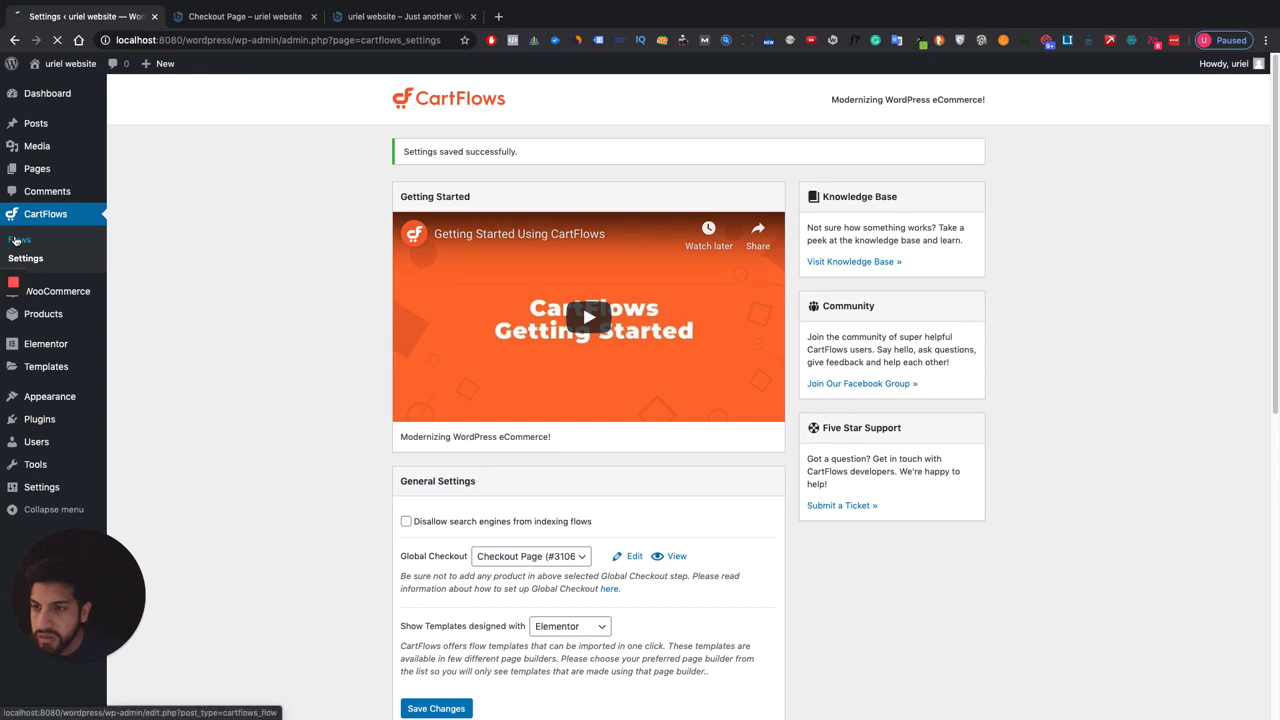
# Open the Checkout flow's Checkout Page step for editing and bring up its Checkout Design settings.
pyautogui.click(19, 238)
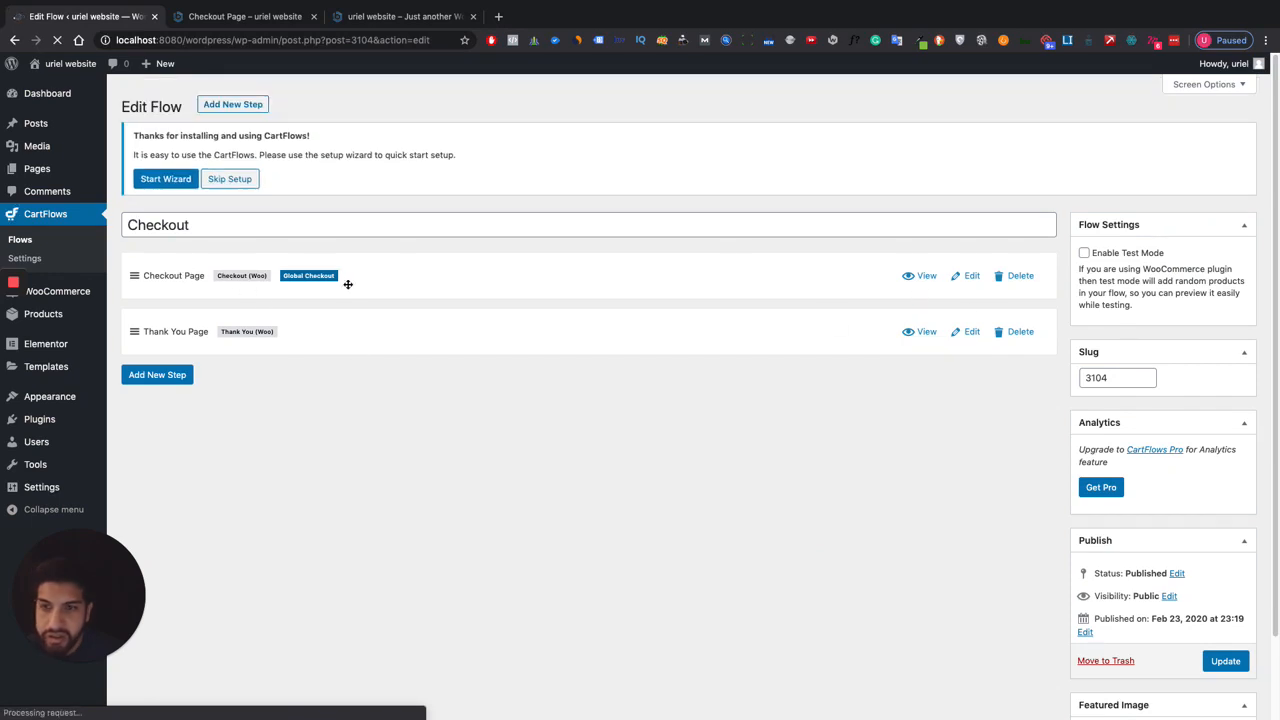
pyautogui.click(969, 277)
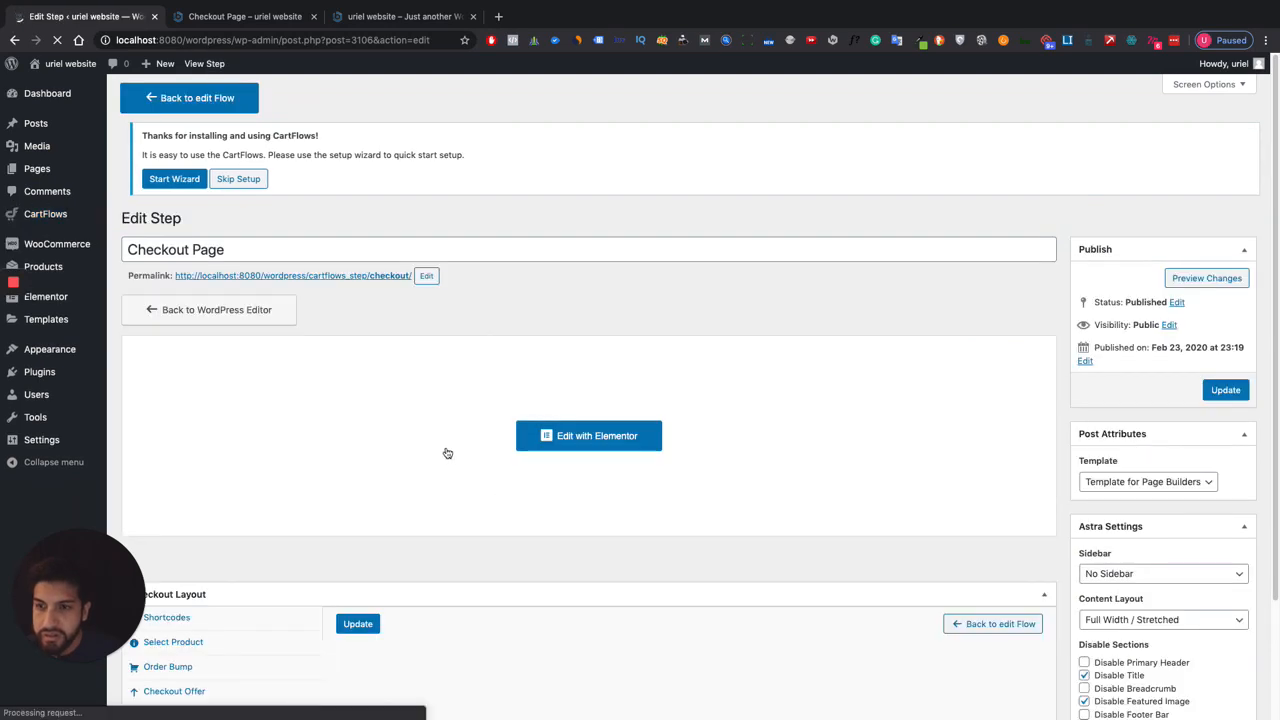
pyautogui.scroll(-2, 470, 410)
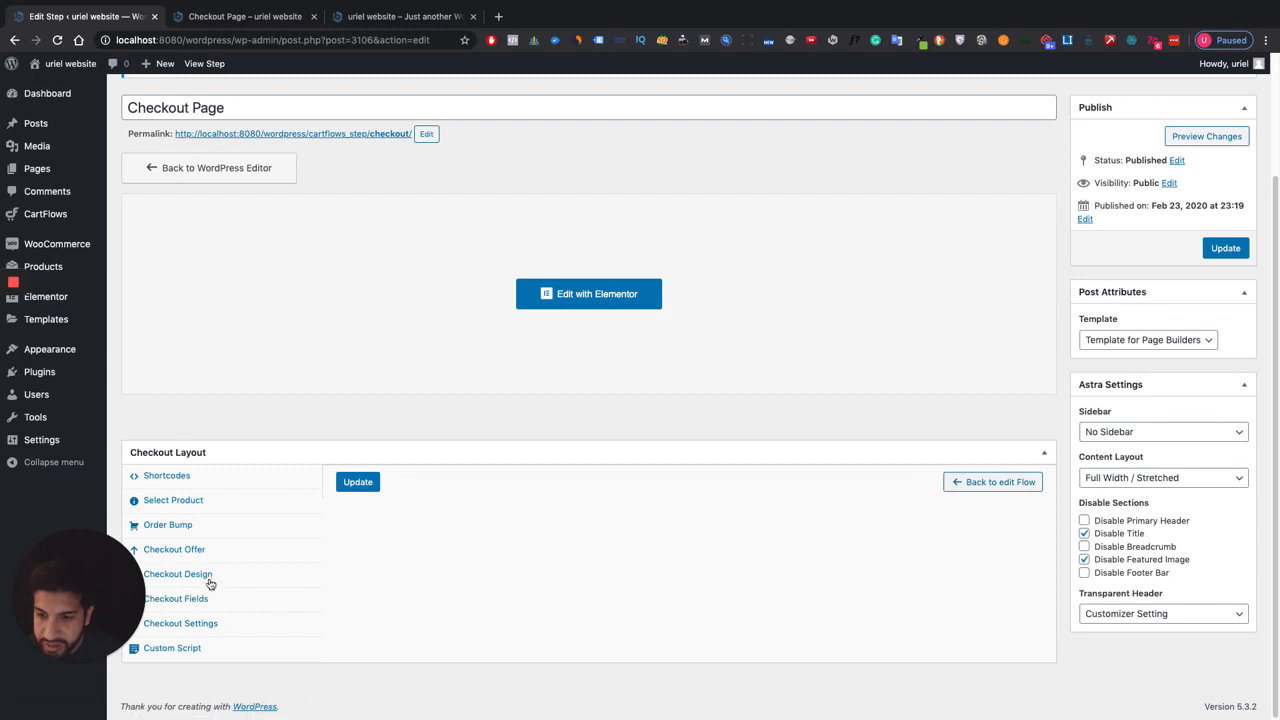
pyautogui.click(198, 581)
# Open the store's home page, sample the green of the Shop Now button with Eye Dropper and copy its hex code #8bc349.
pyautogui.moveTo(55, 66)
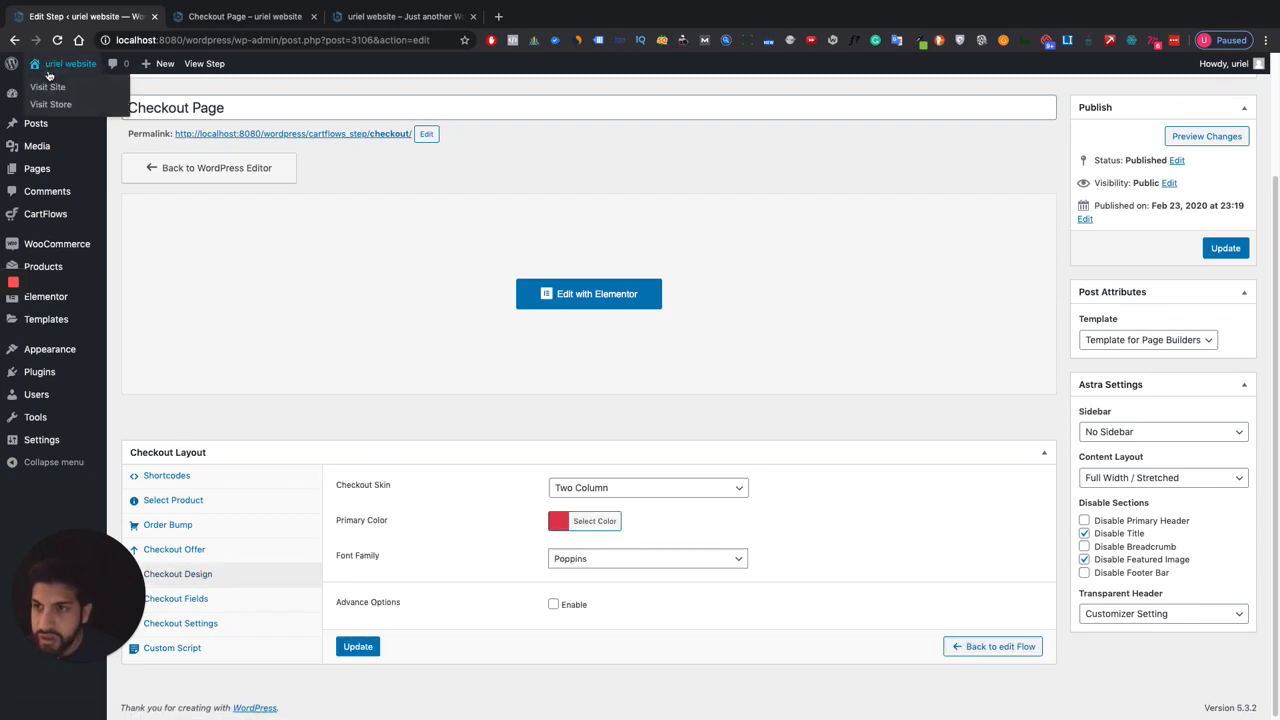
pyautogui.keyDown('super'); pyautogui.click(53, 89); pyautogui.keyUp('super')
pyautogui.click(430, 16)
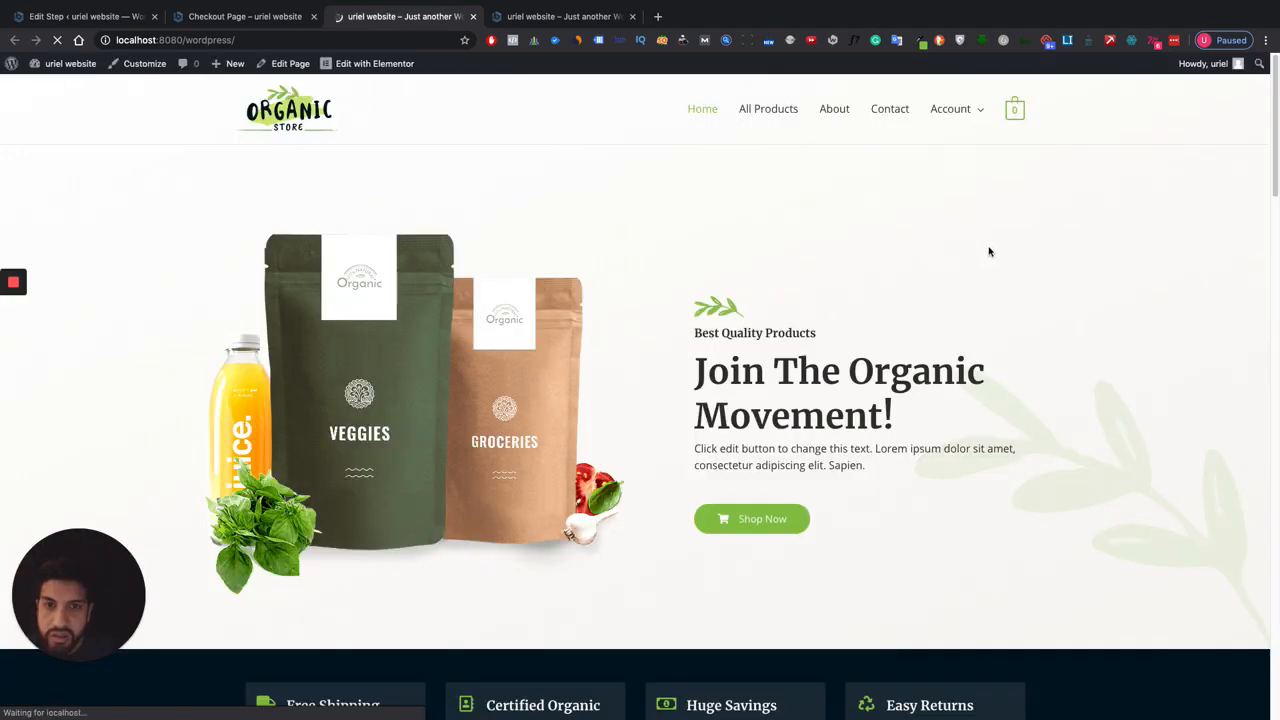
pyautogui.click(920, 40)
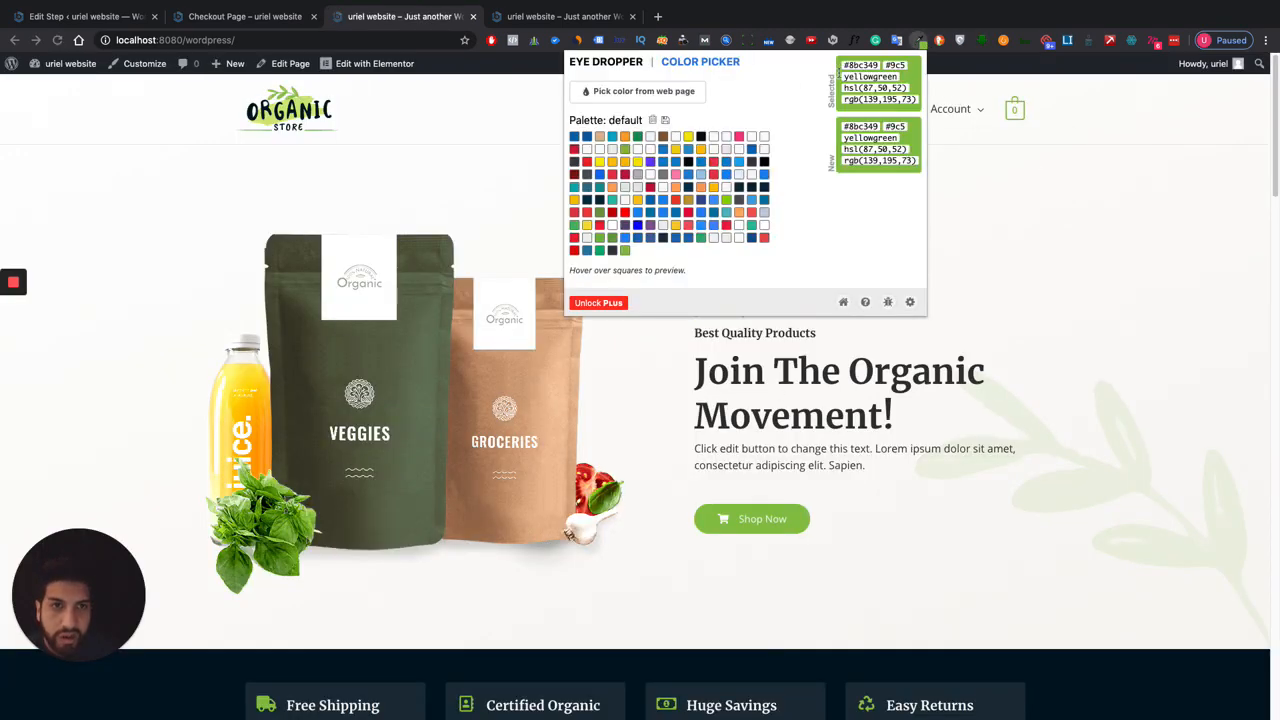
pyautogui.click(643, 90)
pyautogui.scroll(-5, 951, 486)
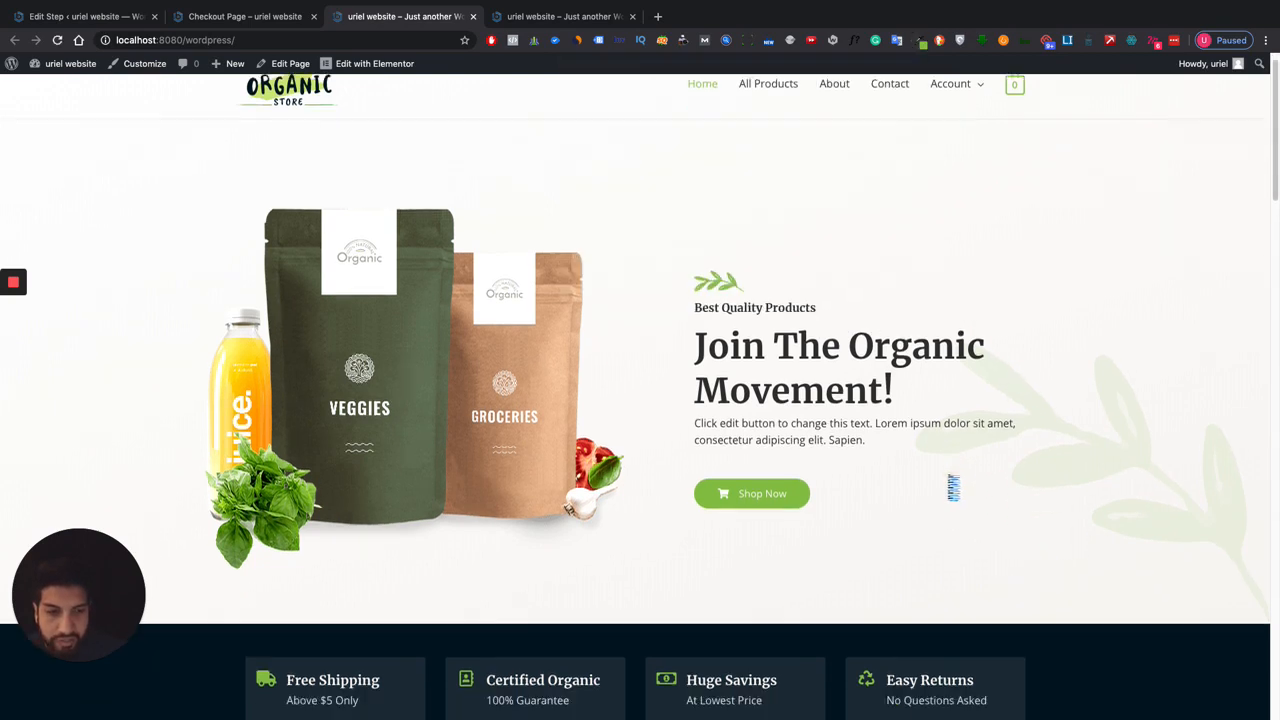
pyautogui.scroll(5, 929, 460)
pyautogui.click(798, 518)
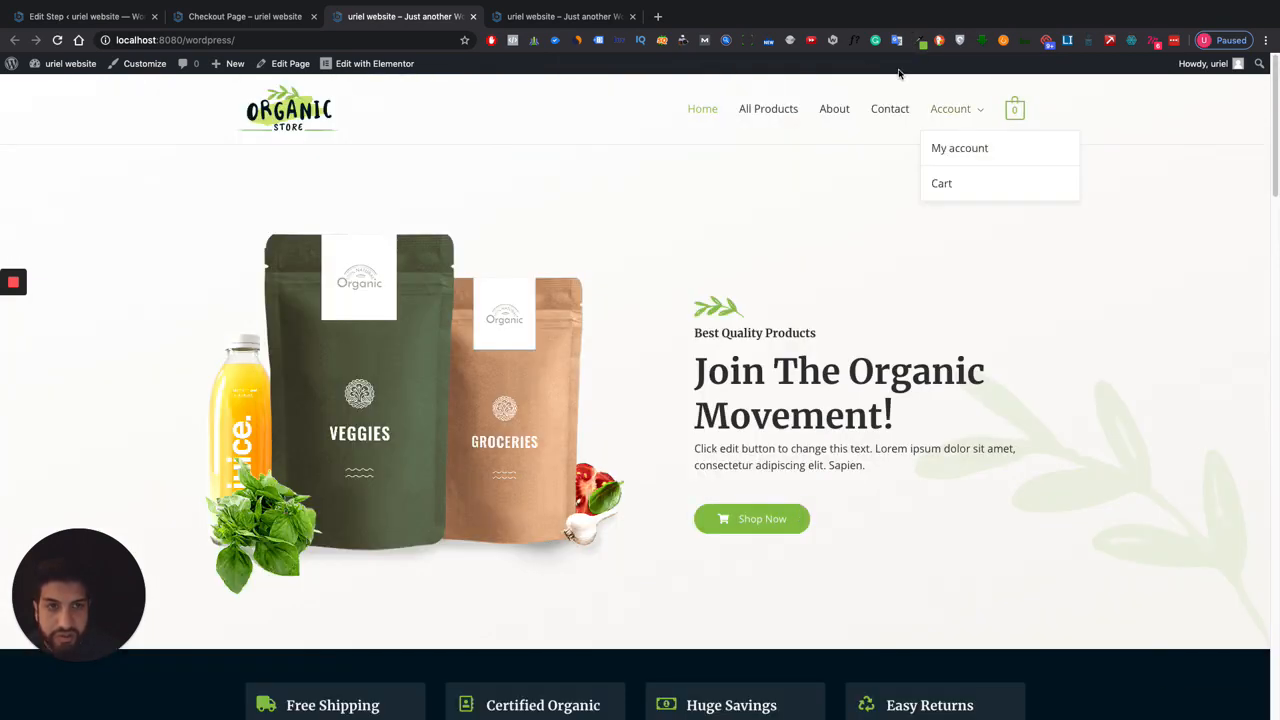
pyautogui.click(918, 41)
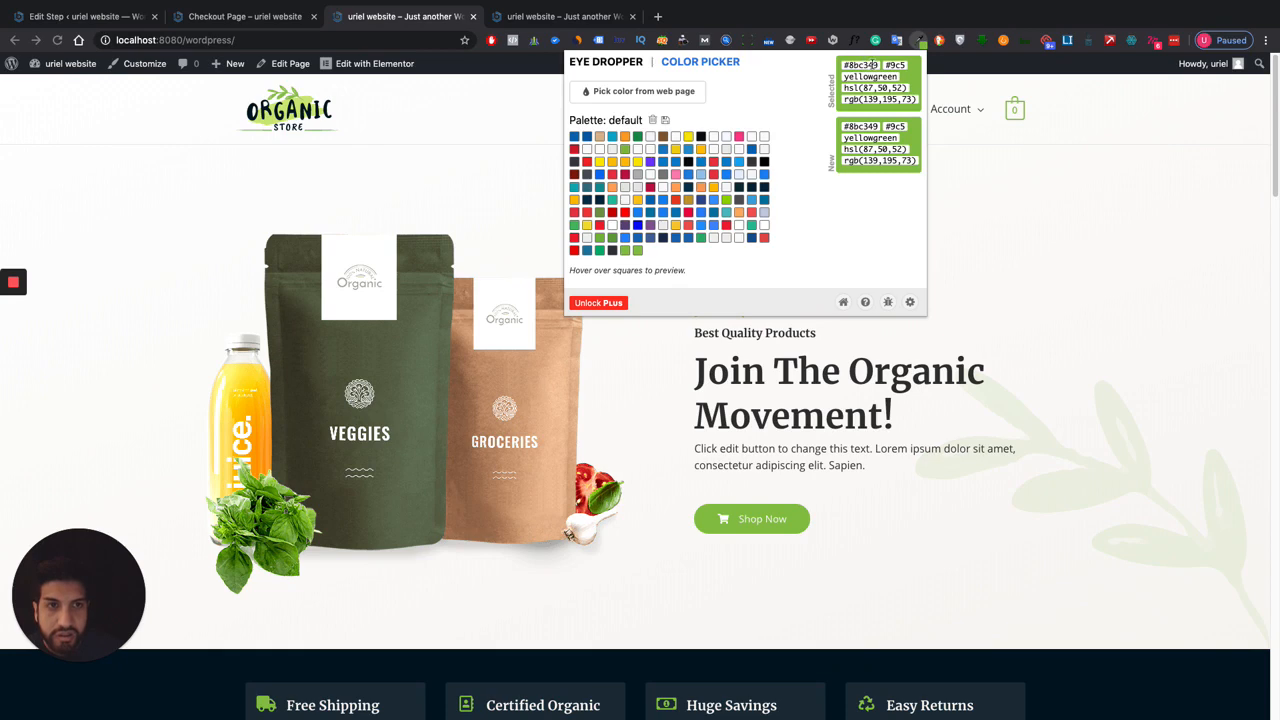
pyautogui.moveTo(879, 65); pyautogui.dragTo(836, 65)
pyautogui.rightClick(858, 67)
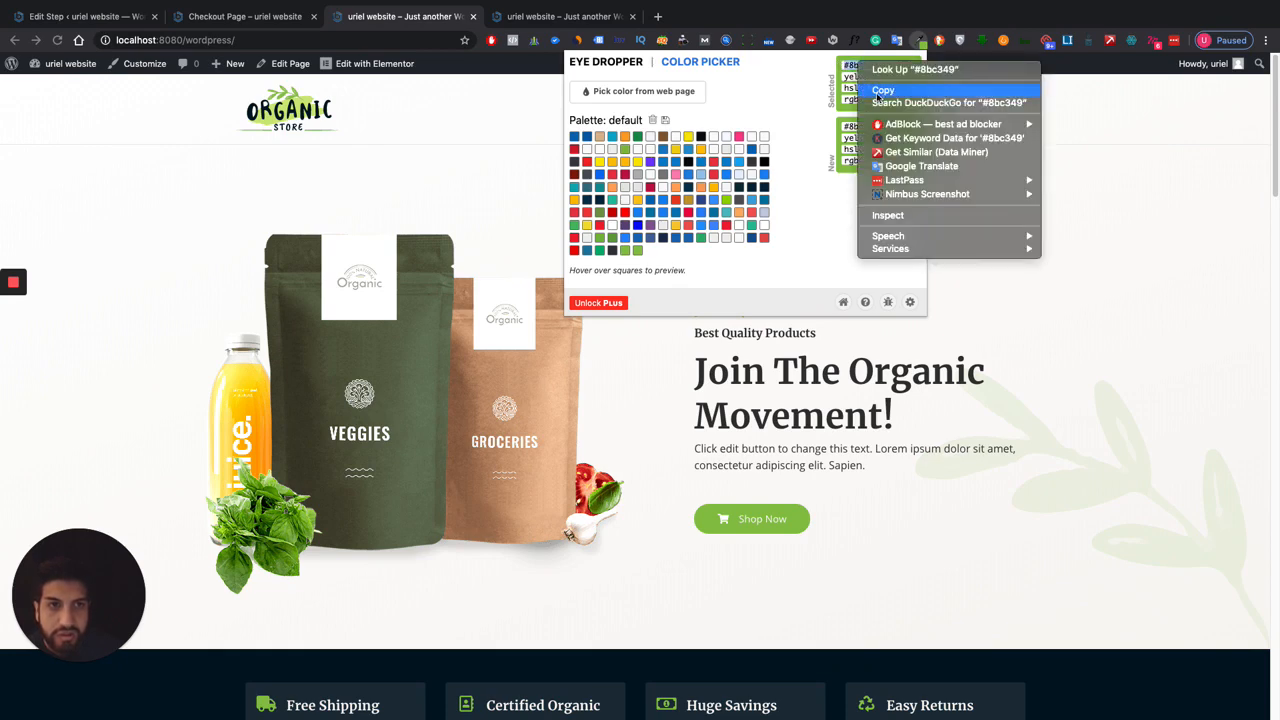
pyautogui.click(870, 88)
pyautogui.click(984, 447)
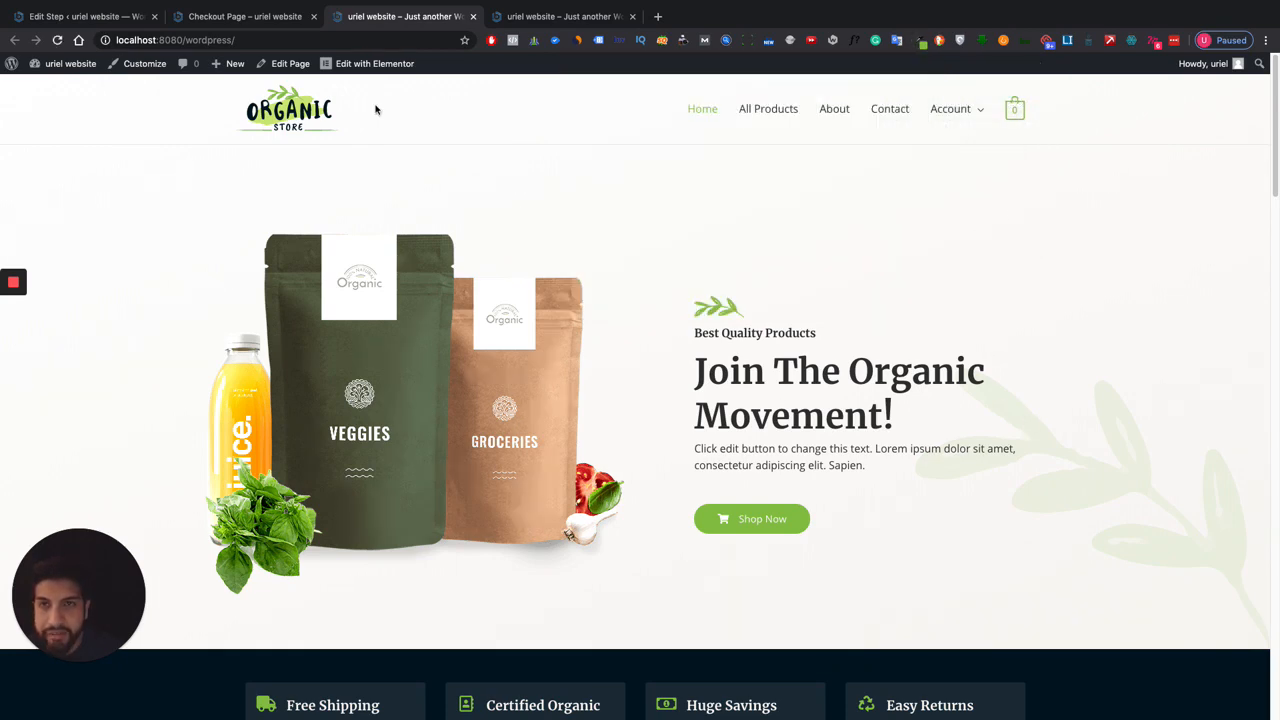
# Set the Checkout Page step's primary color to the copied #8bc349 and update the step.
pyautogui.click(231, 20)
pyautogui.click(120, 18)
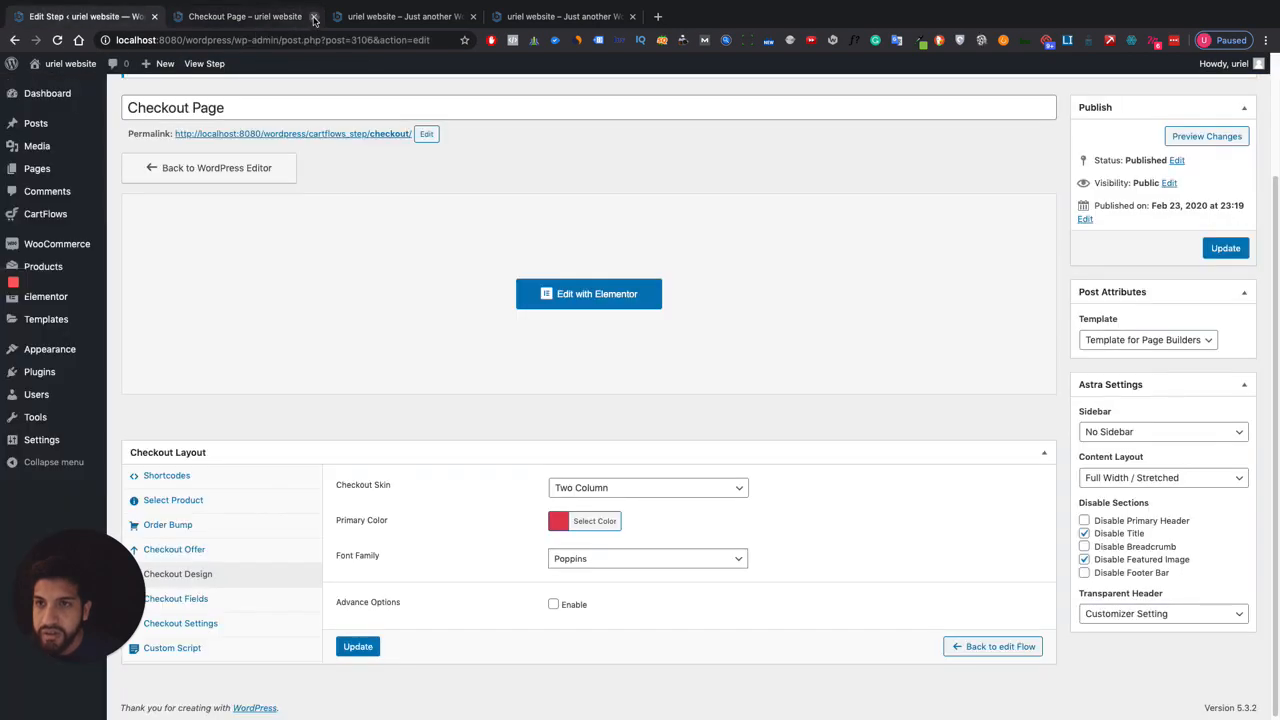
pyautogui.click(314, 17)
pyautogui.click(594, 521)
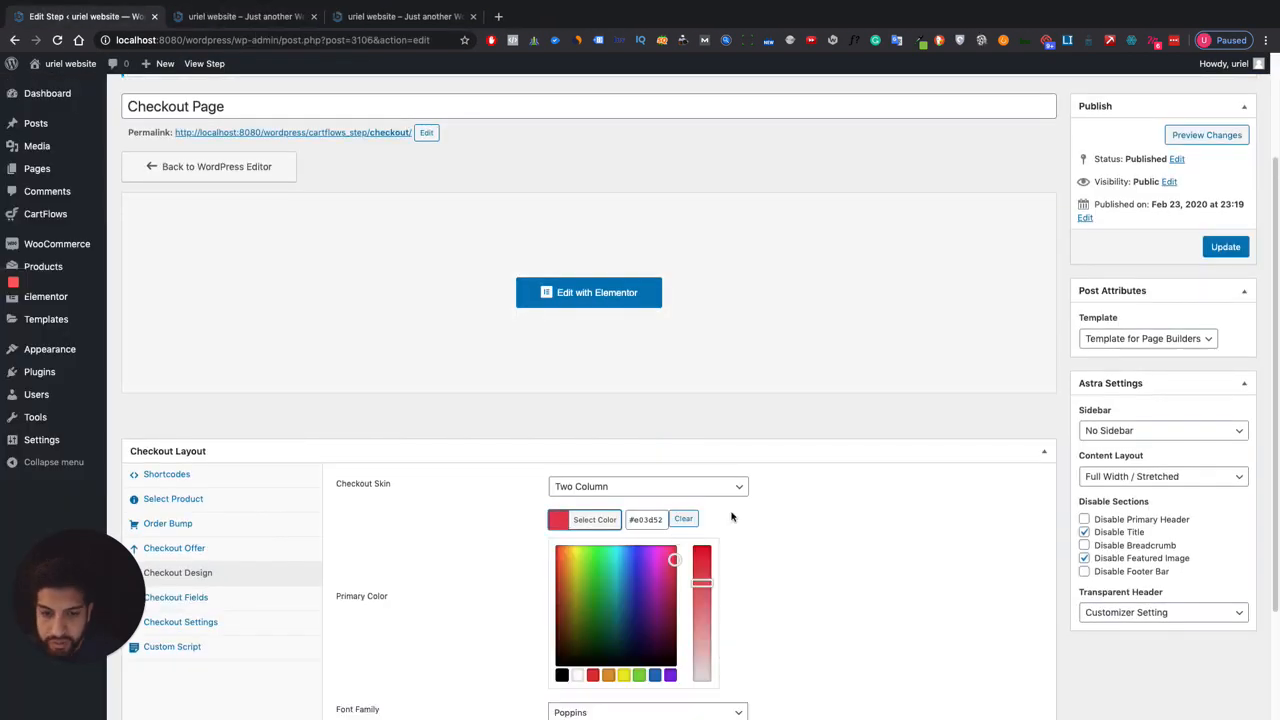
pyautogui.scroll(-2, 731, 516)
pyautogui.click(646, 409)
pyautogui.moveTo(664, 410); pyautogui.dragTo(631, 410)
pyautogui.rightClick(649, 410)
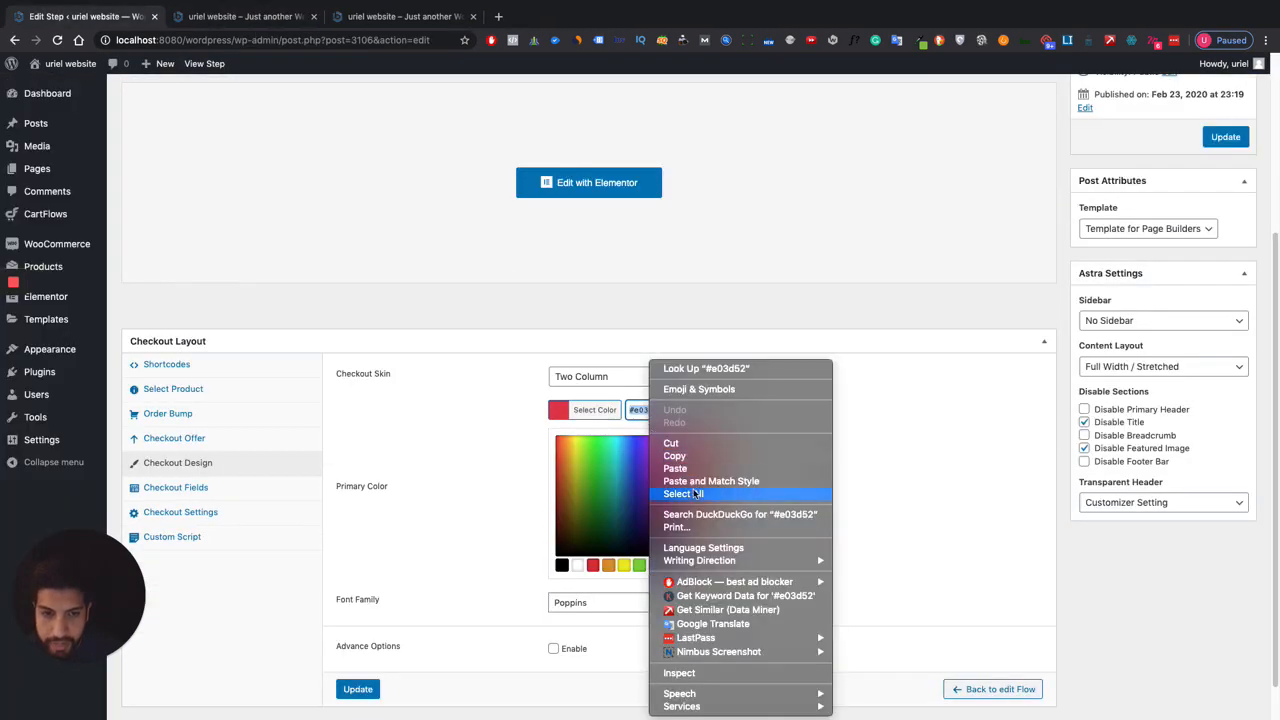
pyautogui.click(676, 468)
pyautogui.click(848, 494)
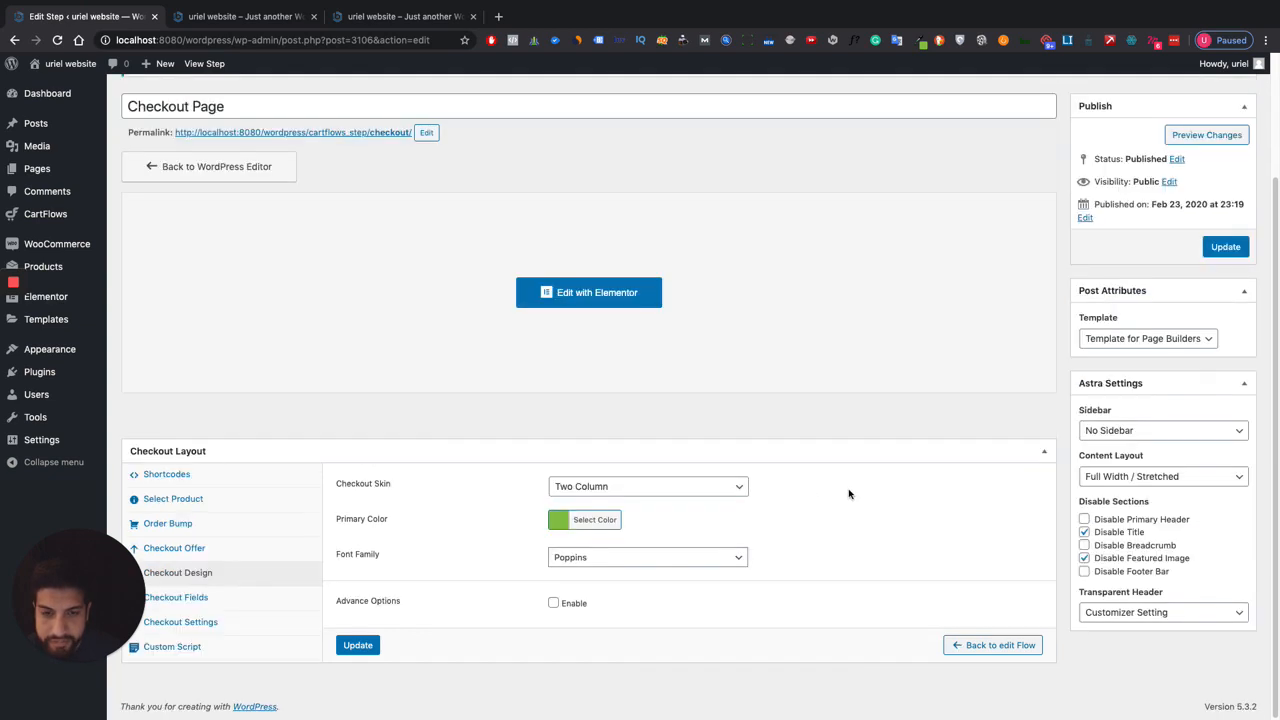
pyautogui.click(368, 645)
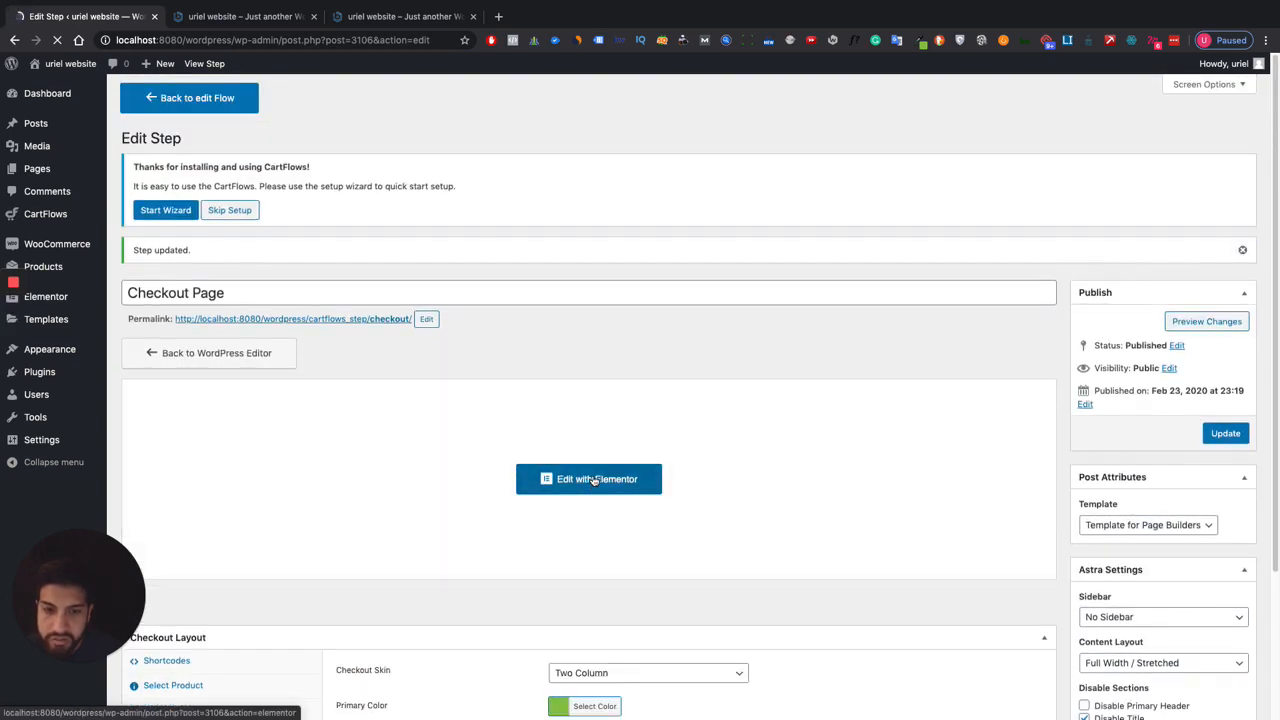
# Open the Checkout Page step in Elementor and enable a box shadow on the cartflows_checkout shortcode widget.
pyautogui.click(593, 479)
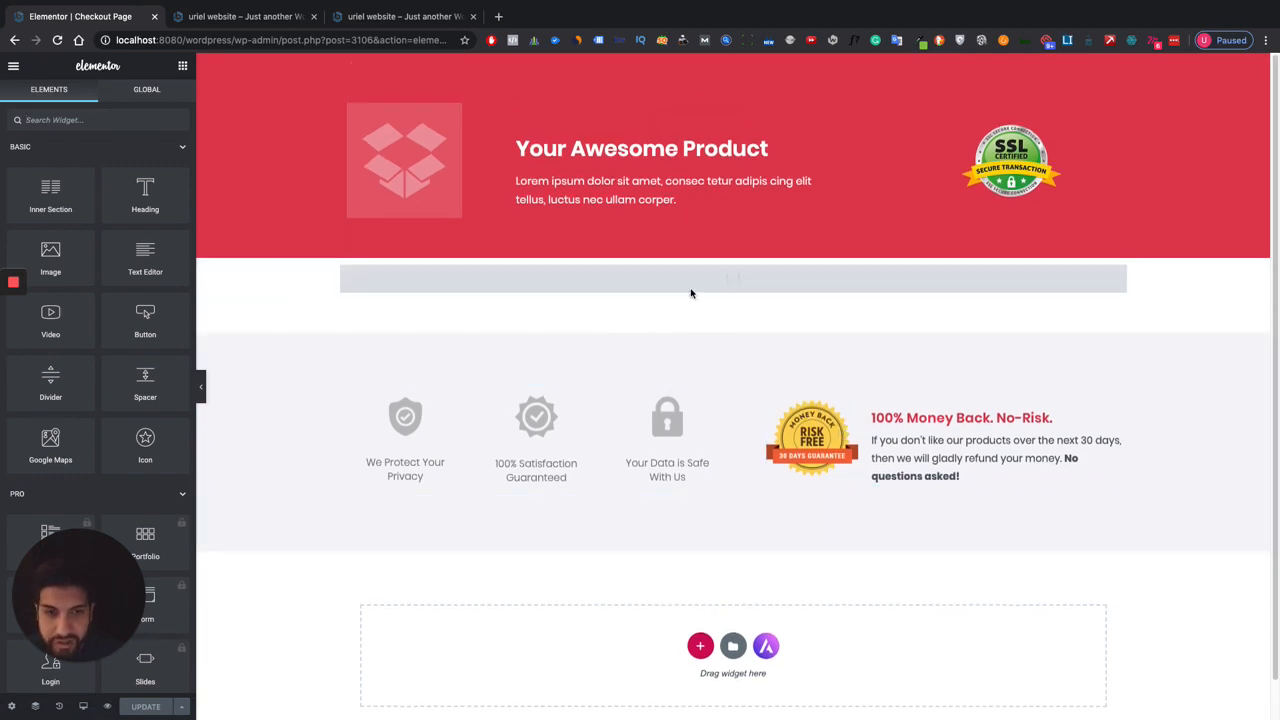
pyautogui.click(691, 283)
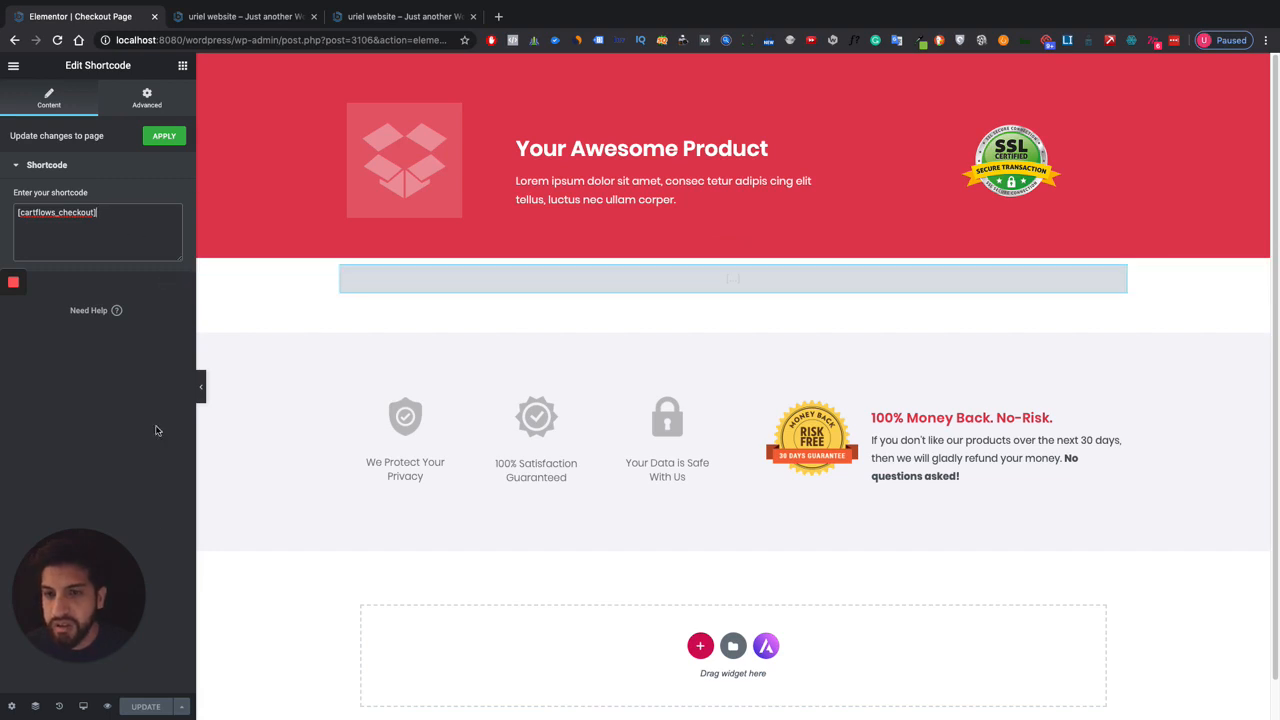
pyautogui.click(147, 113)
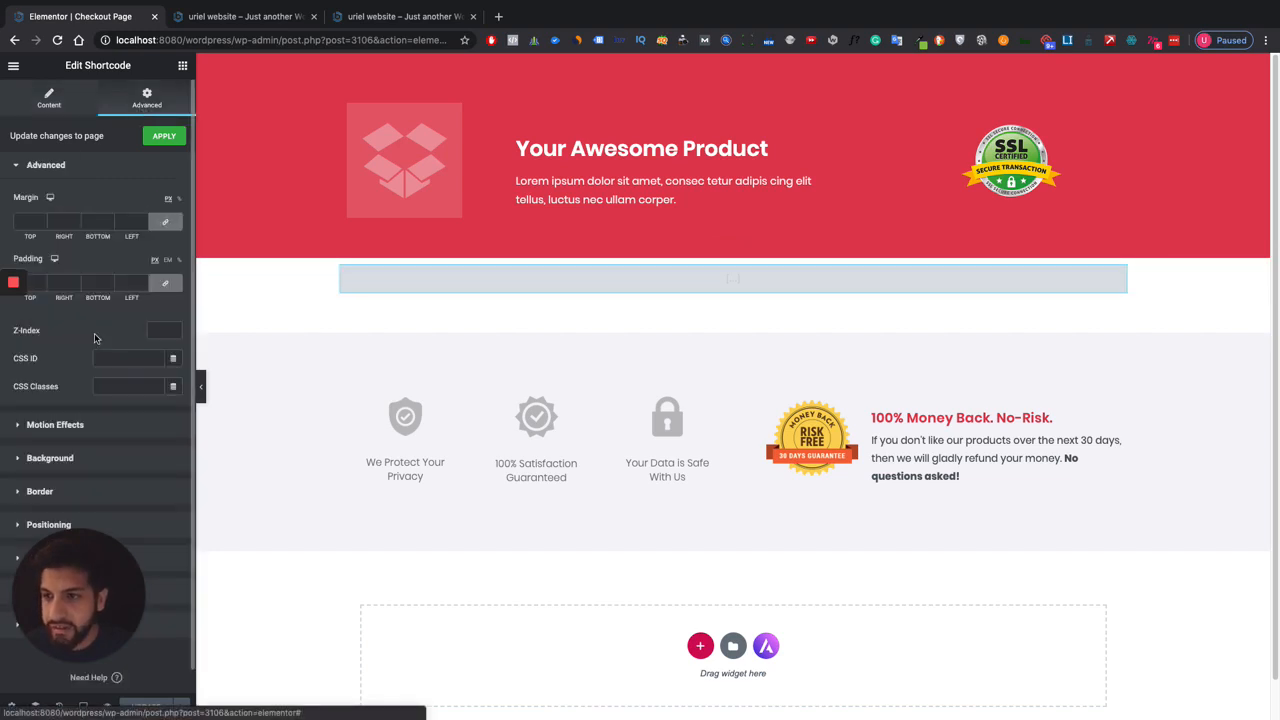
pyautogui.click(78, 488)
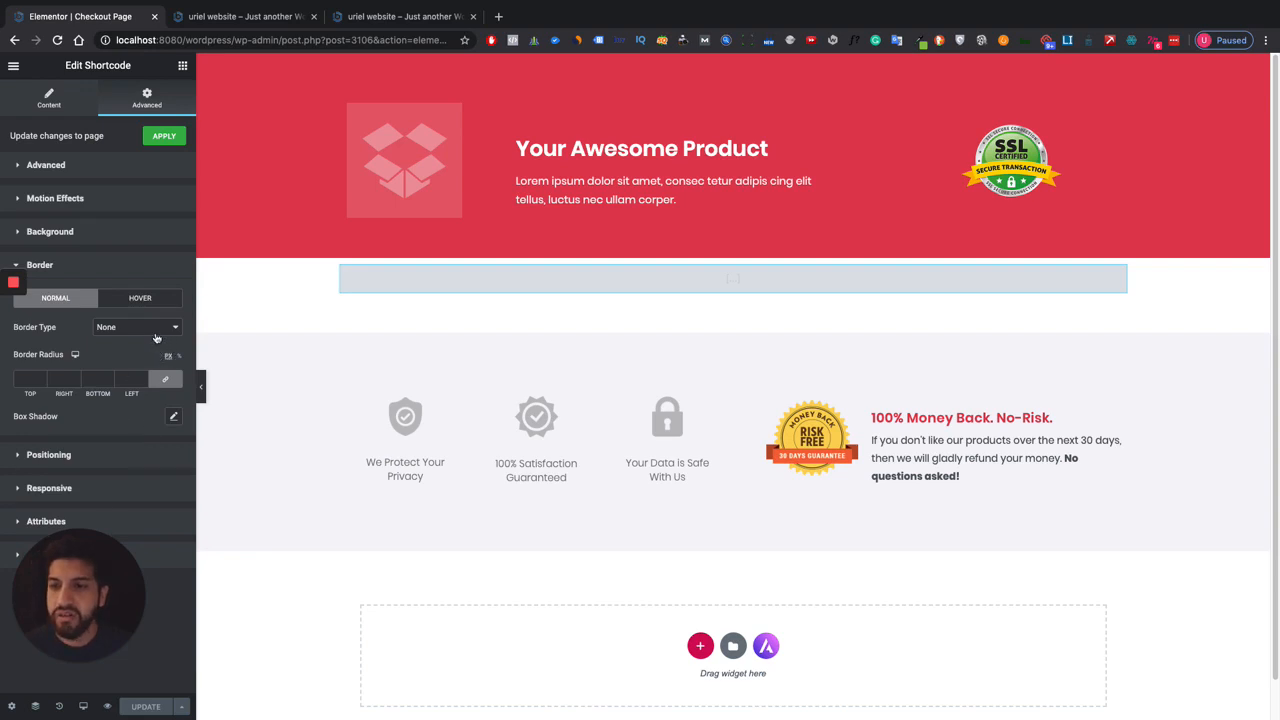
pyautogui.click(173, 417)
pyautogui.click(162, 453)
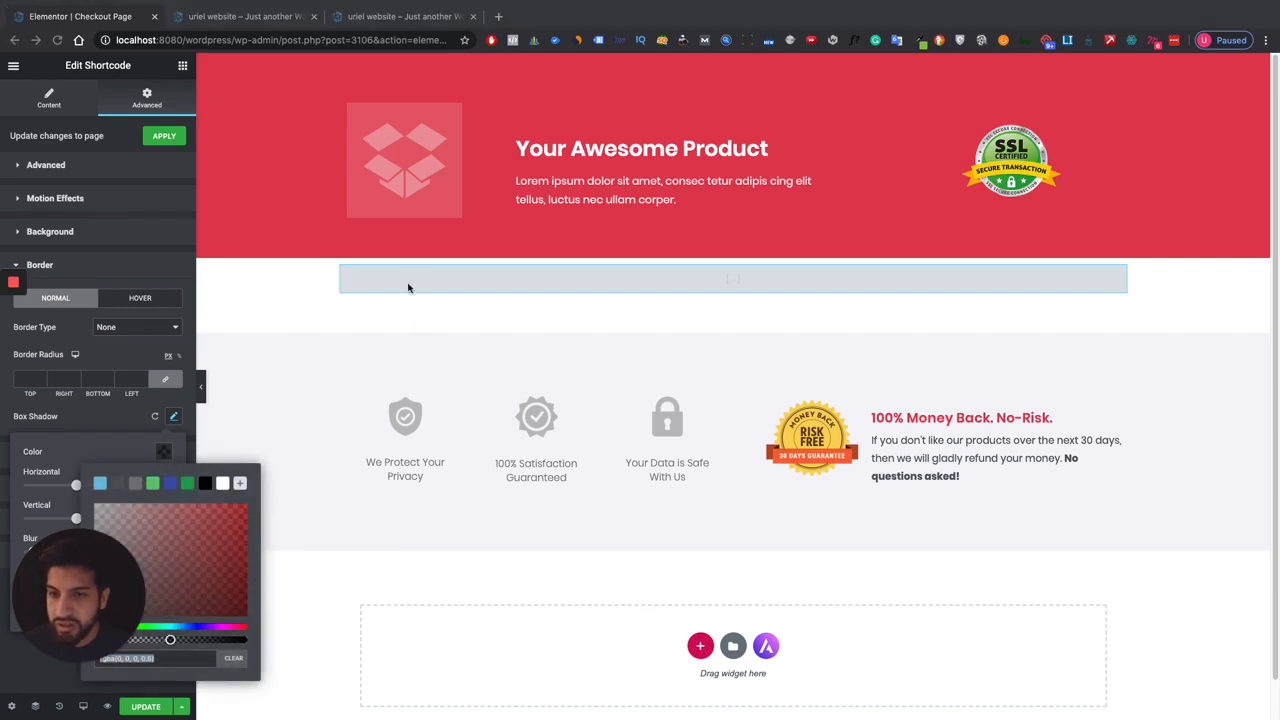
# Add a box shadow to the column holding the checkout shortcode, with its color set to rgba(0, 0, 0, 0.18).
pyautogui.click(341, 268)
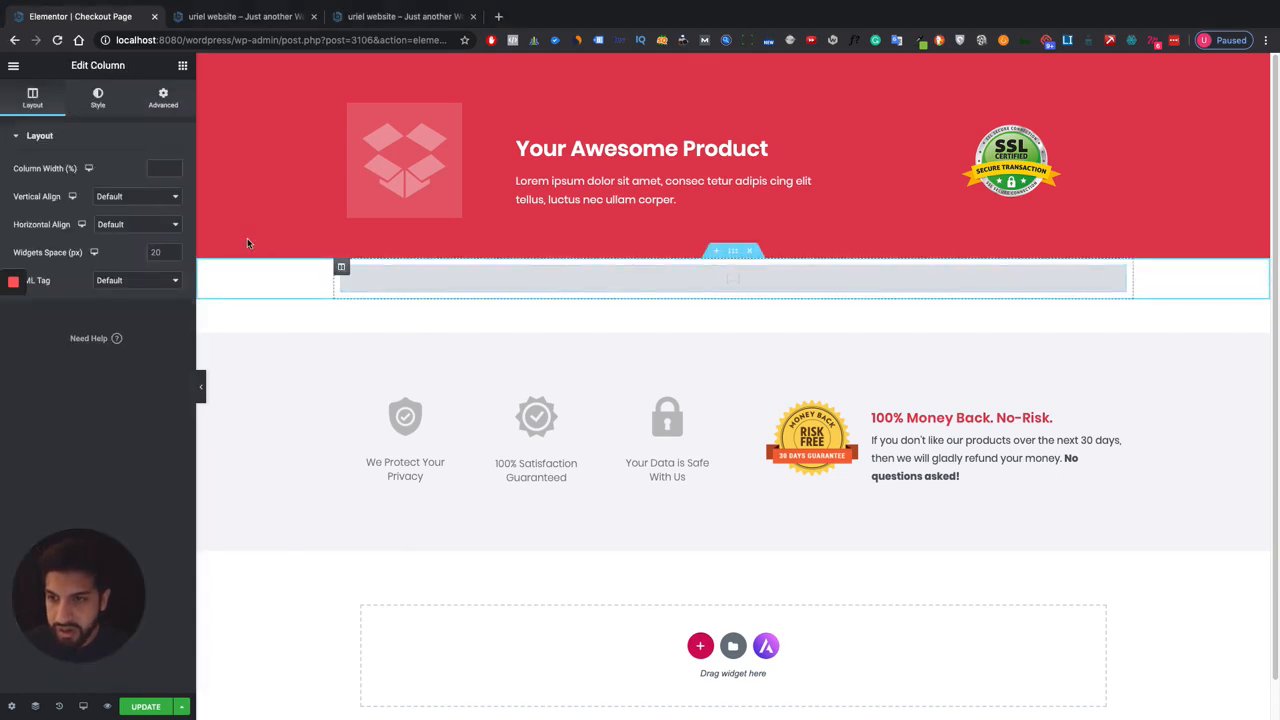
pyautogui.click(168, 100)
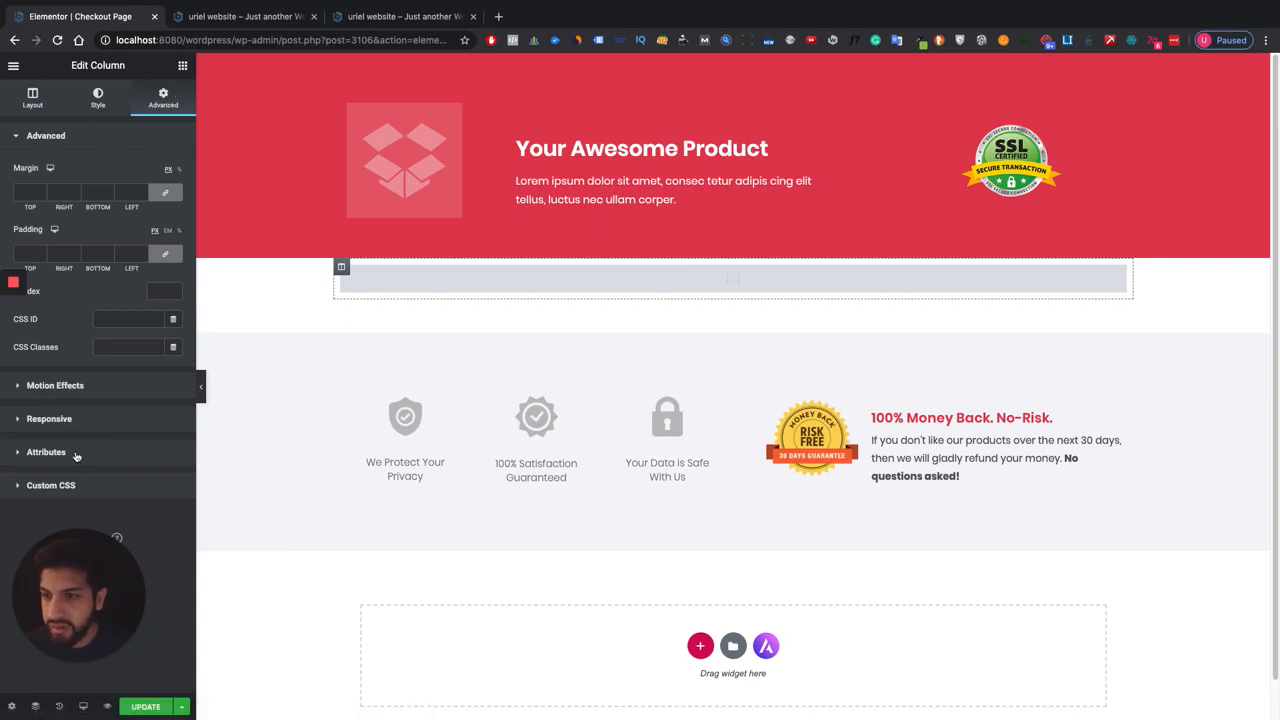
pyautogui.click(91, 100)
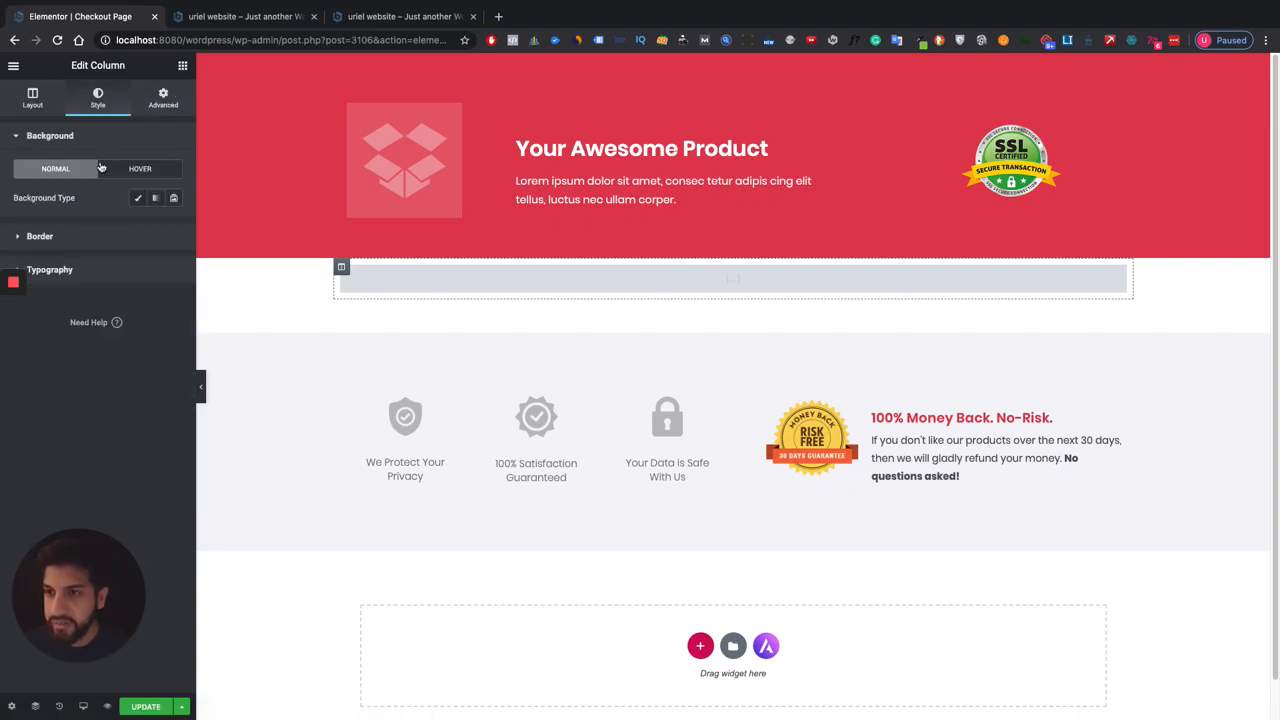
pyautogui.click(40, 237)
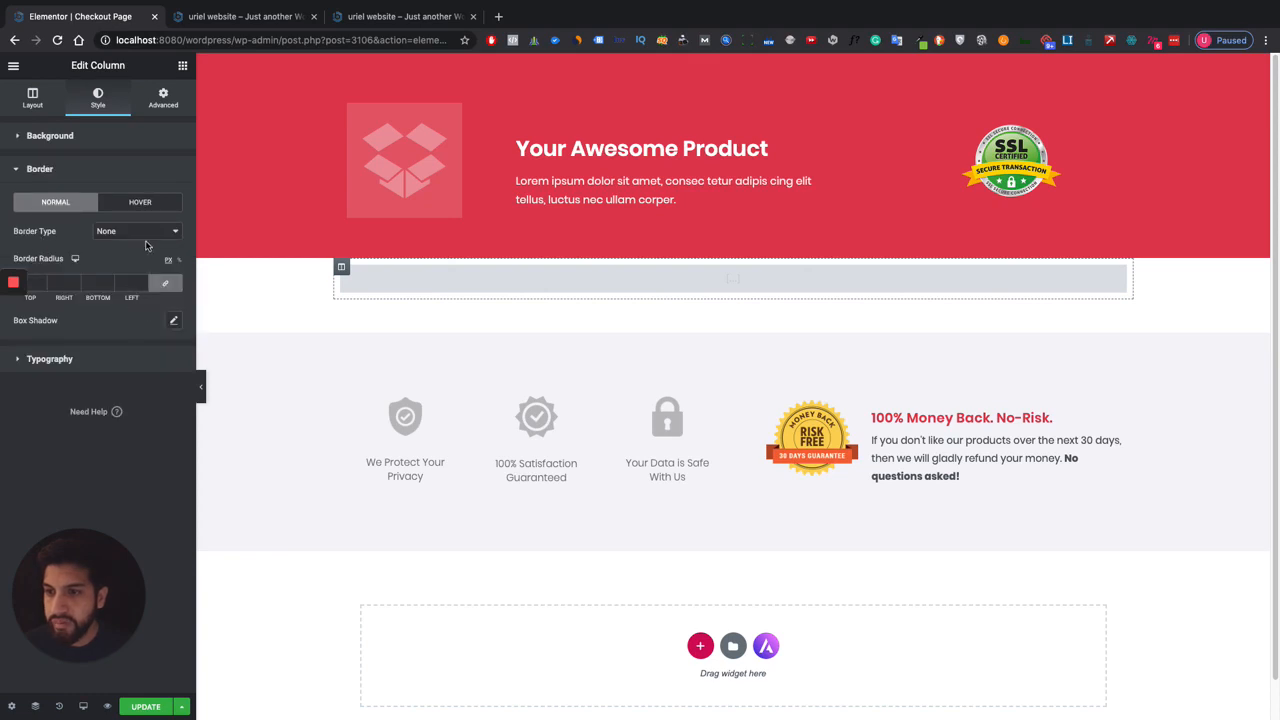
pyautogui.click(140, 234)
pyautogui.click(110, 231)
pyautogui.click(173, 320)
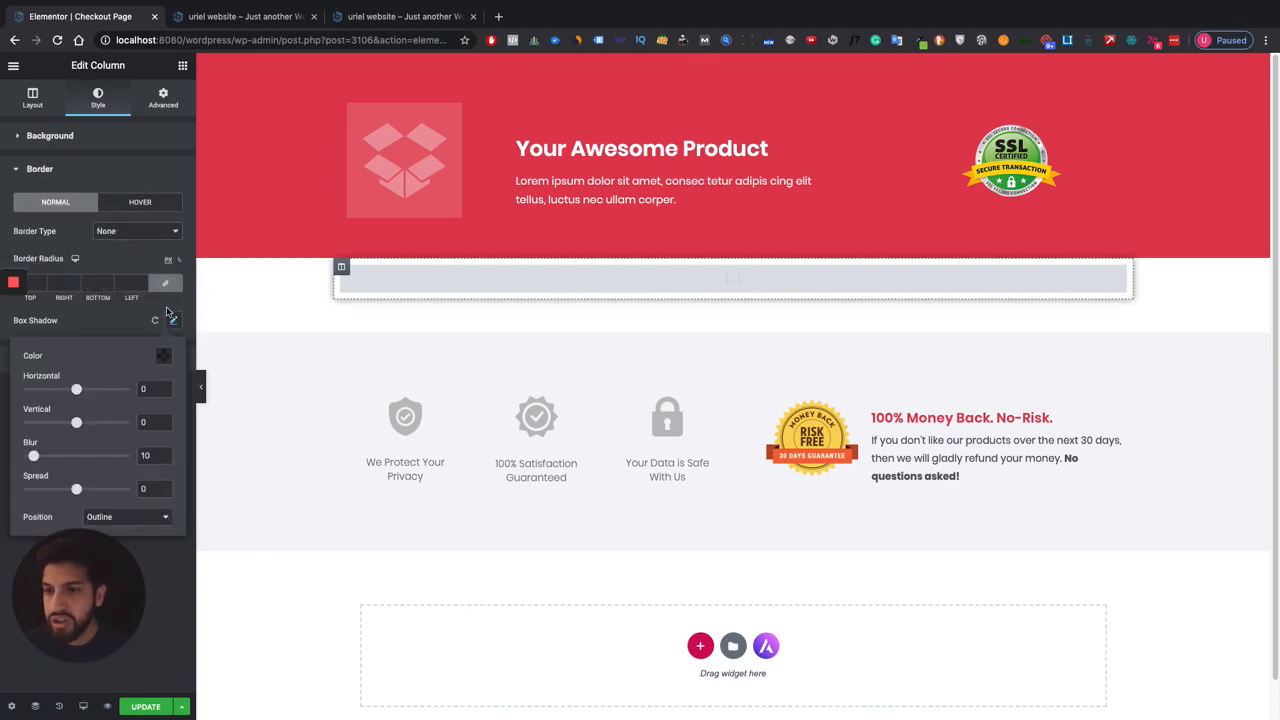
pyautogui.click(161, 358)
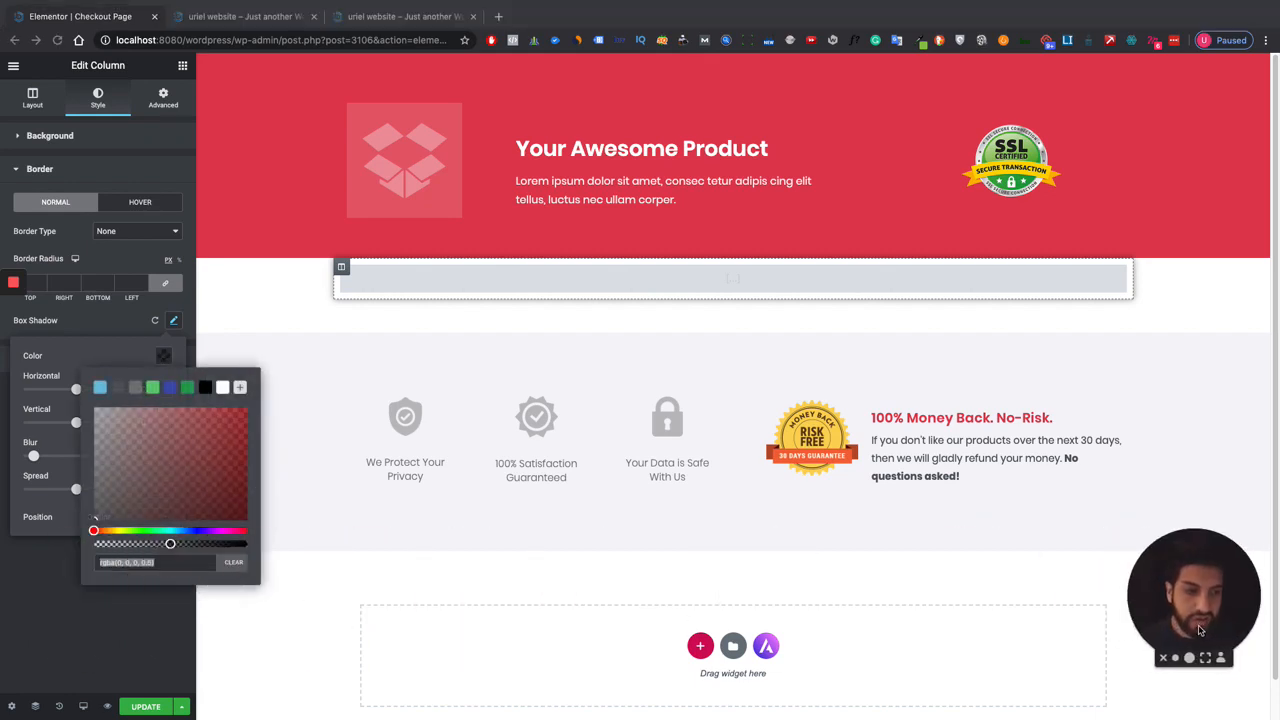
pyautogui.click(158, 560)
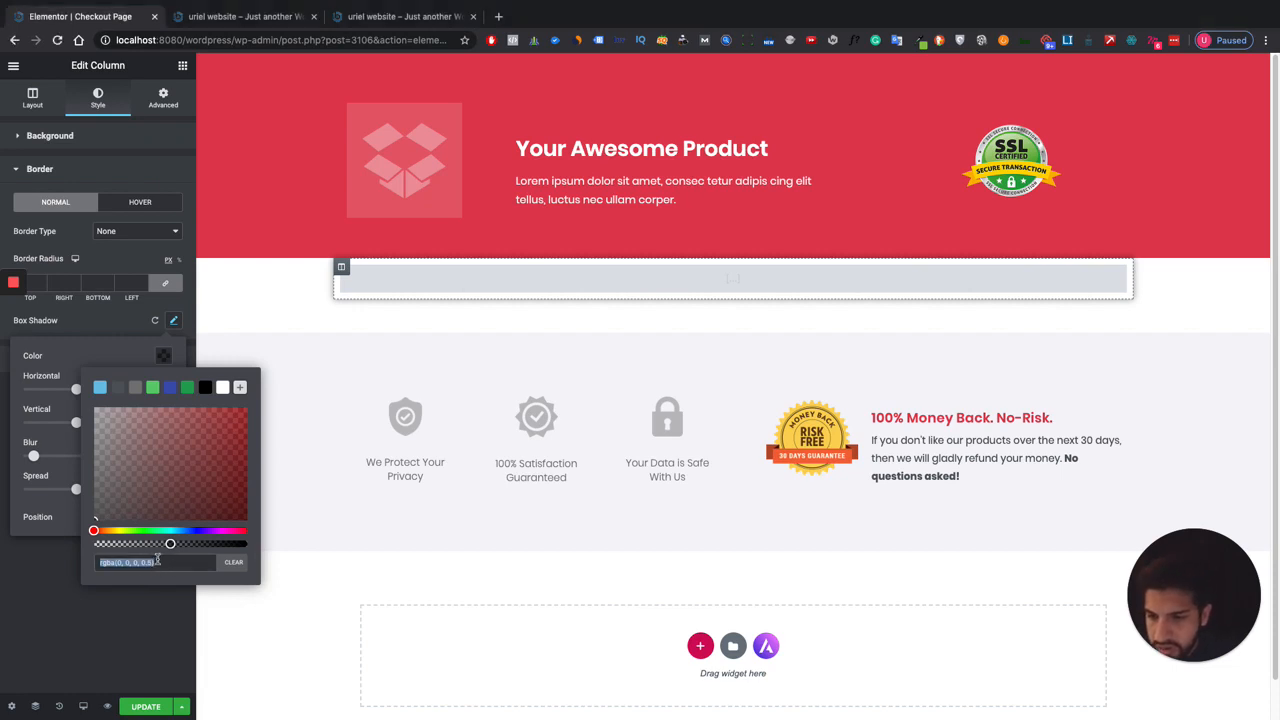
pyautogui.moveTo(170, 544); pyautogui.dragTo(125, 544)
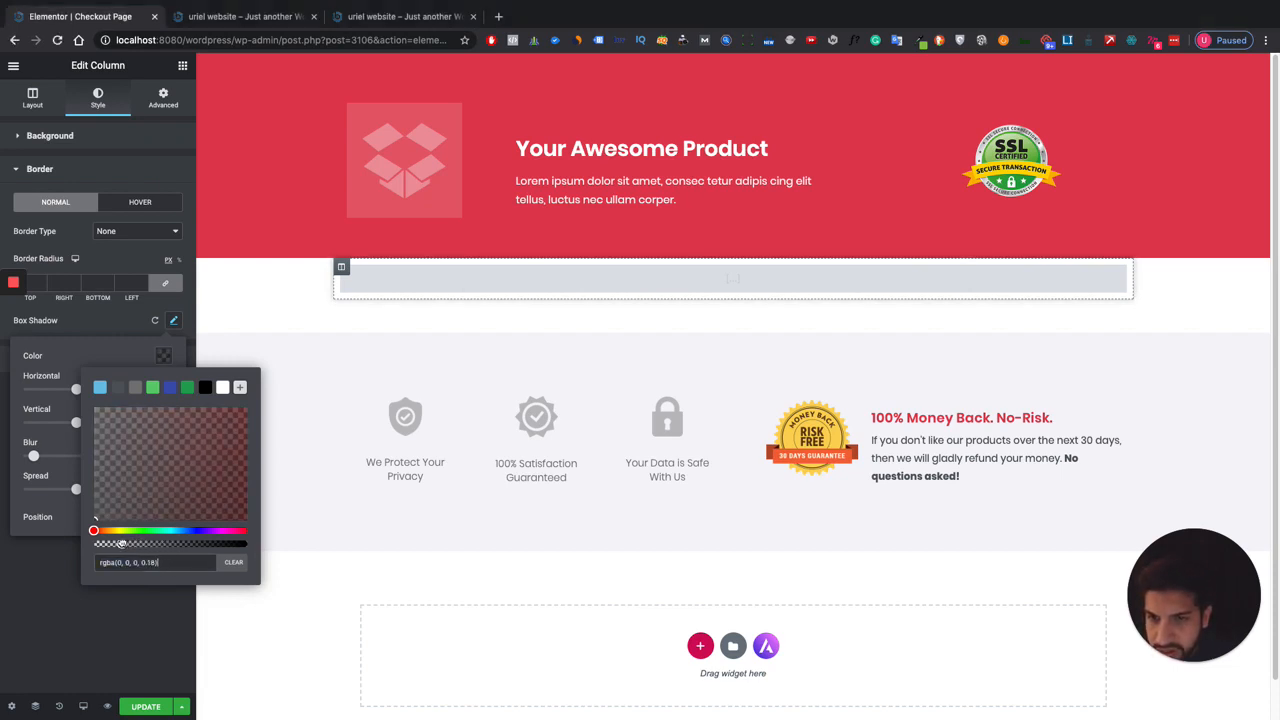
# Set the border radius of the checkout shortcode's column to 4 px on all corners and preview the page.
pyautogui.click(66, 322)
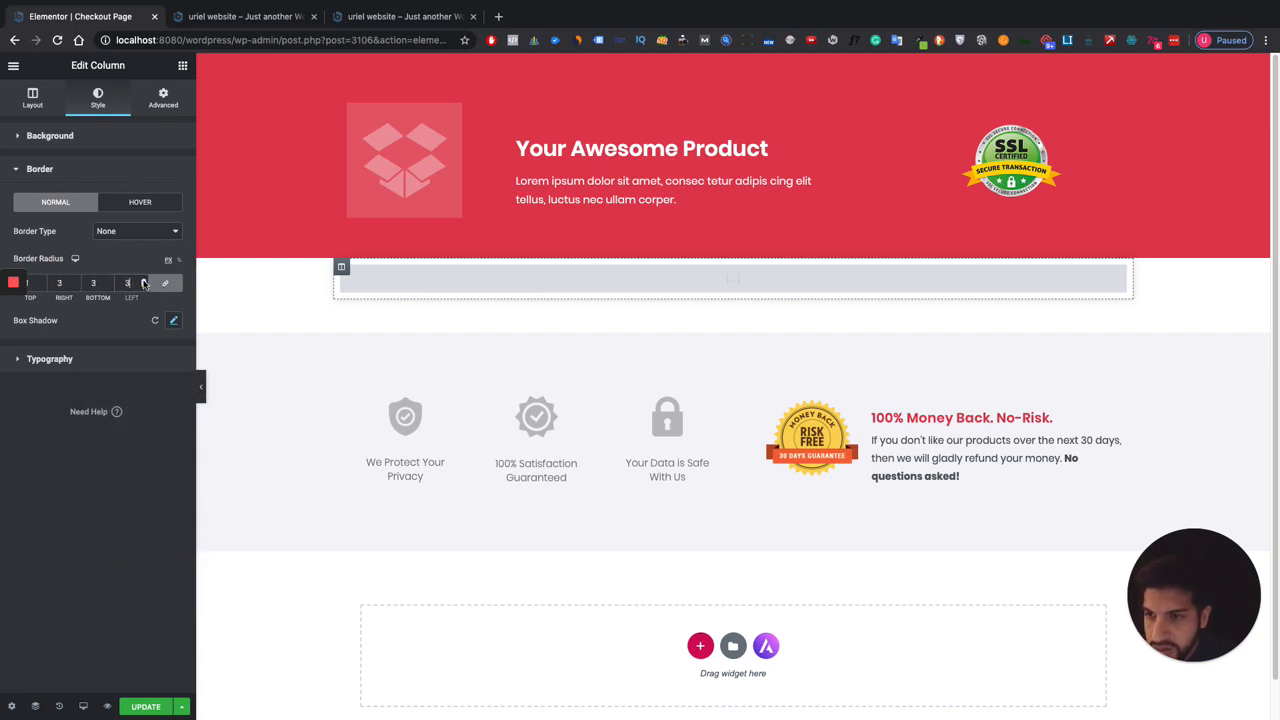
pyautogui.click(201, 388)
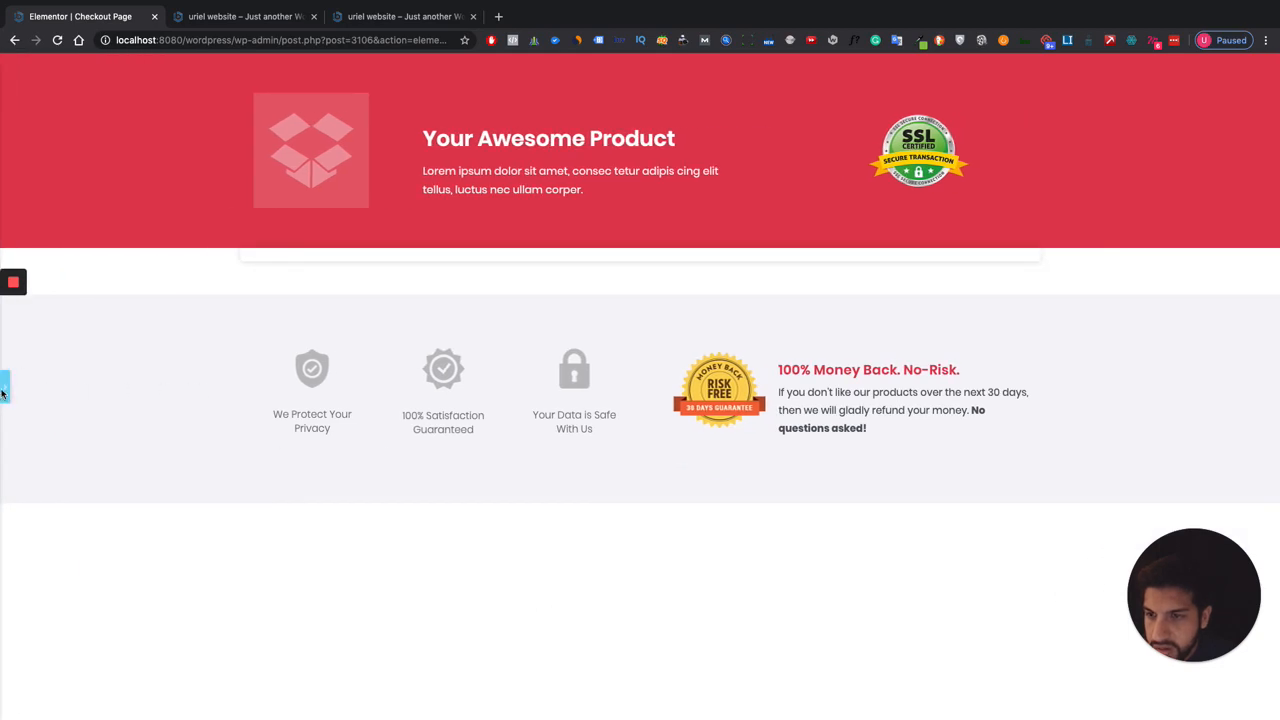
pyautogui.click(4, 388)
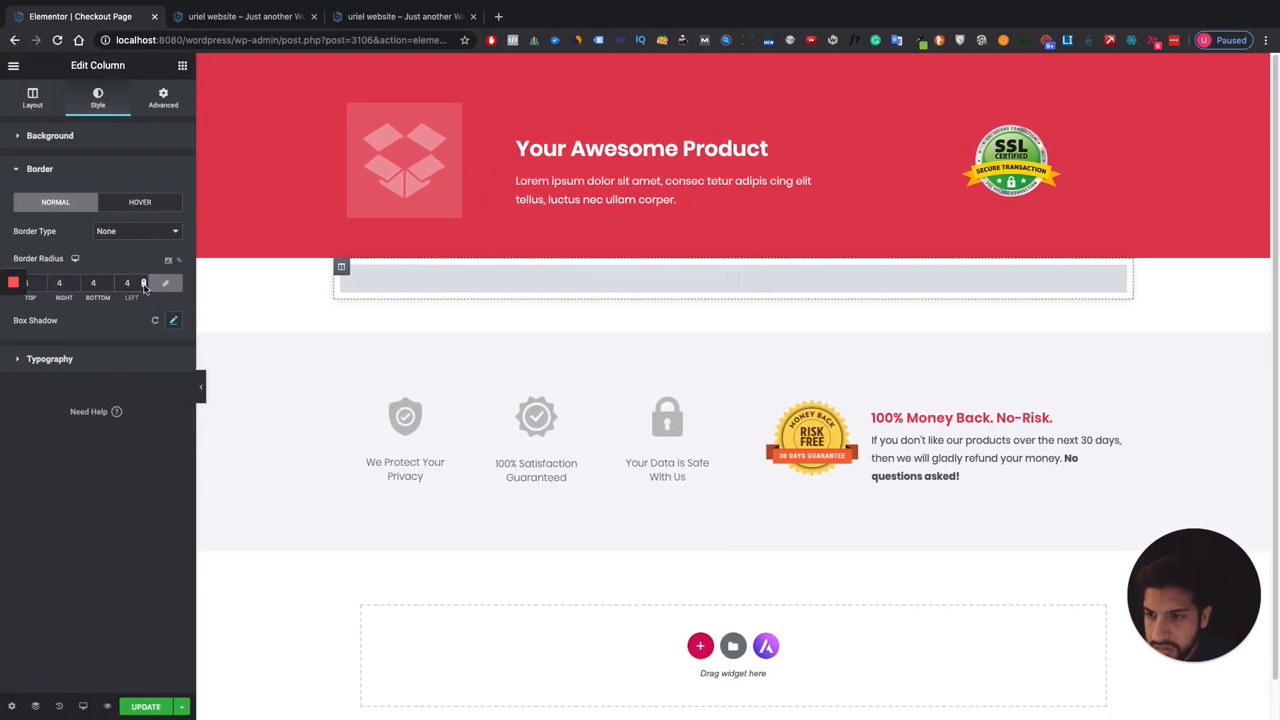
pyautogui.click(202, 389)
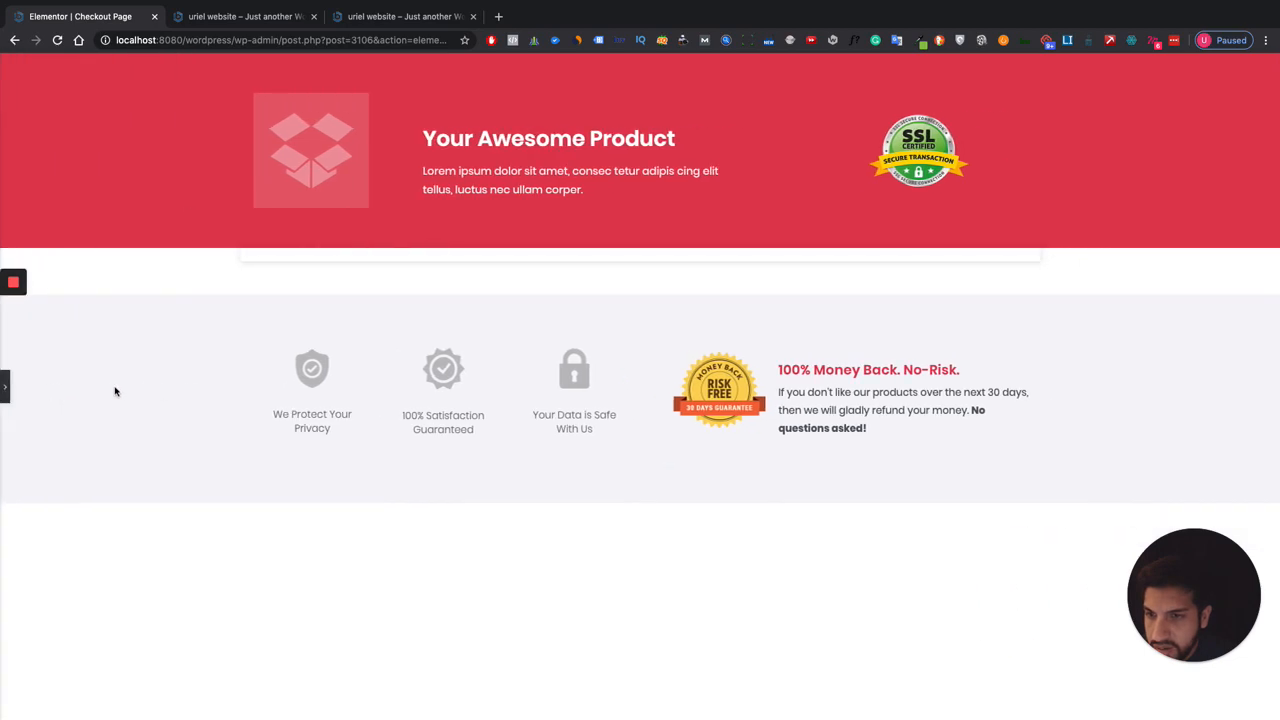
pyautogui.click(4, 388)
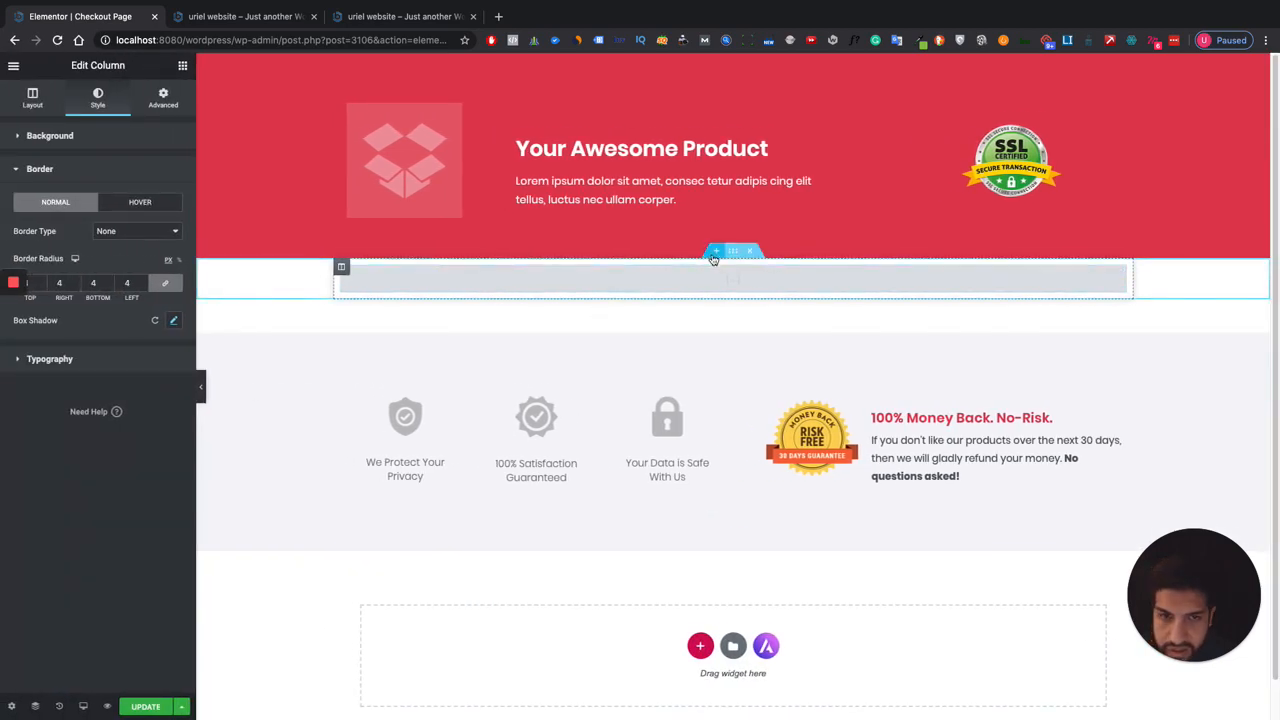
# Set the top margin of the section holding the checkout shortcode to 47 px.
pyautogui.click(733, 253)
pyautogui.click(164, 99)
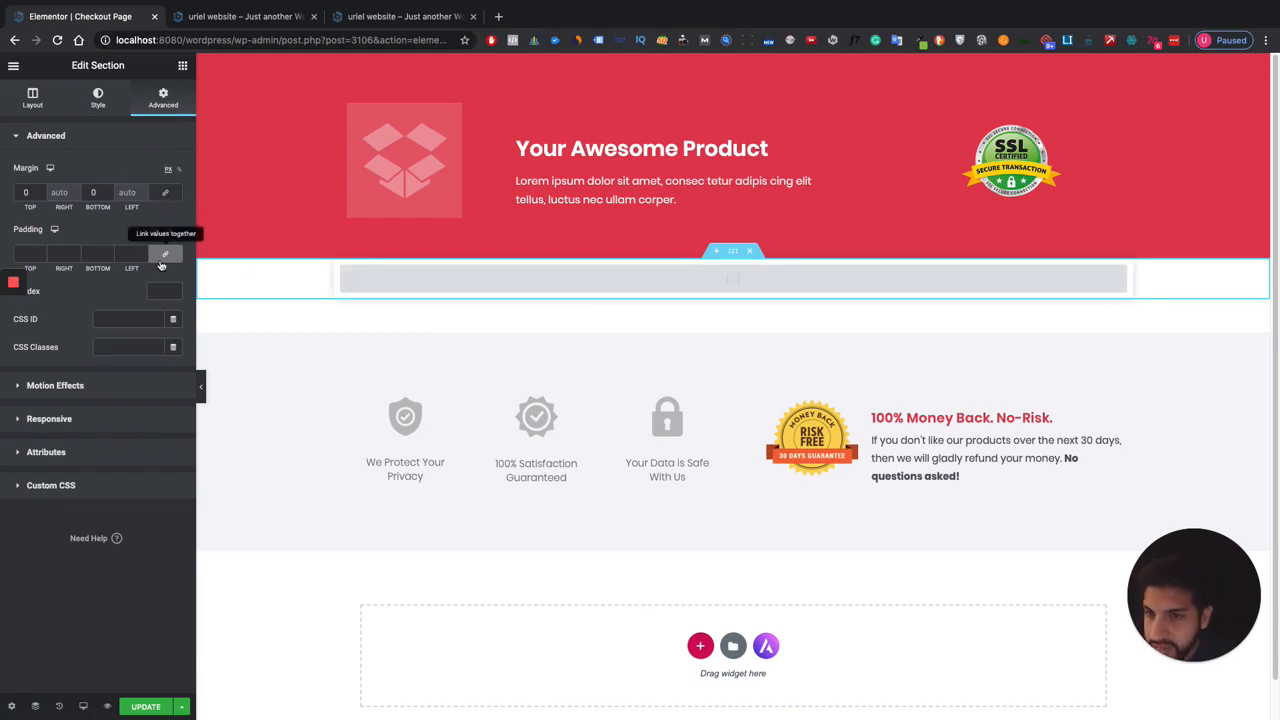
pyautogui.click(43, 191)
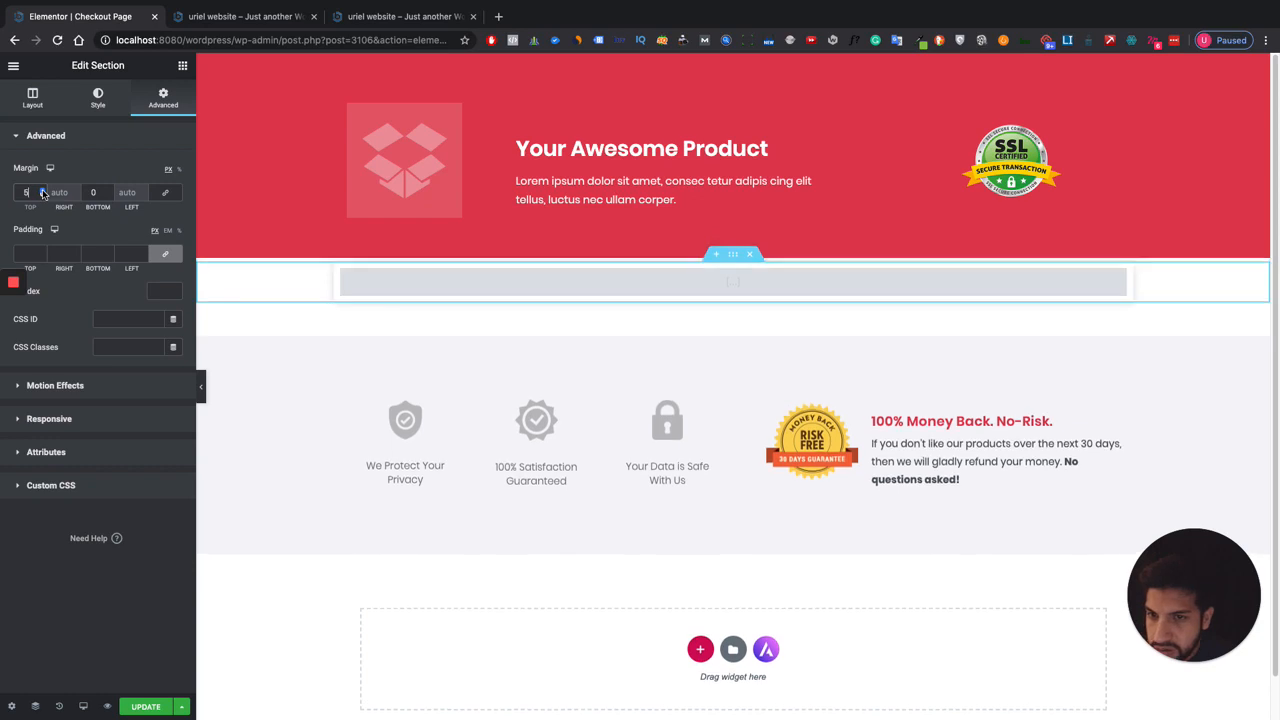
pyautogui.moveTo(43, 191); pyautogui.dragTo(43, 192)
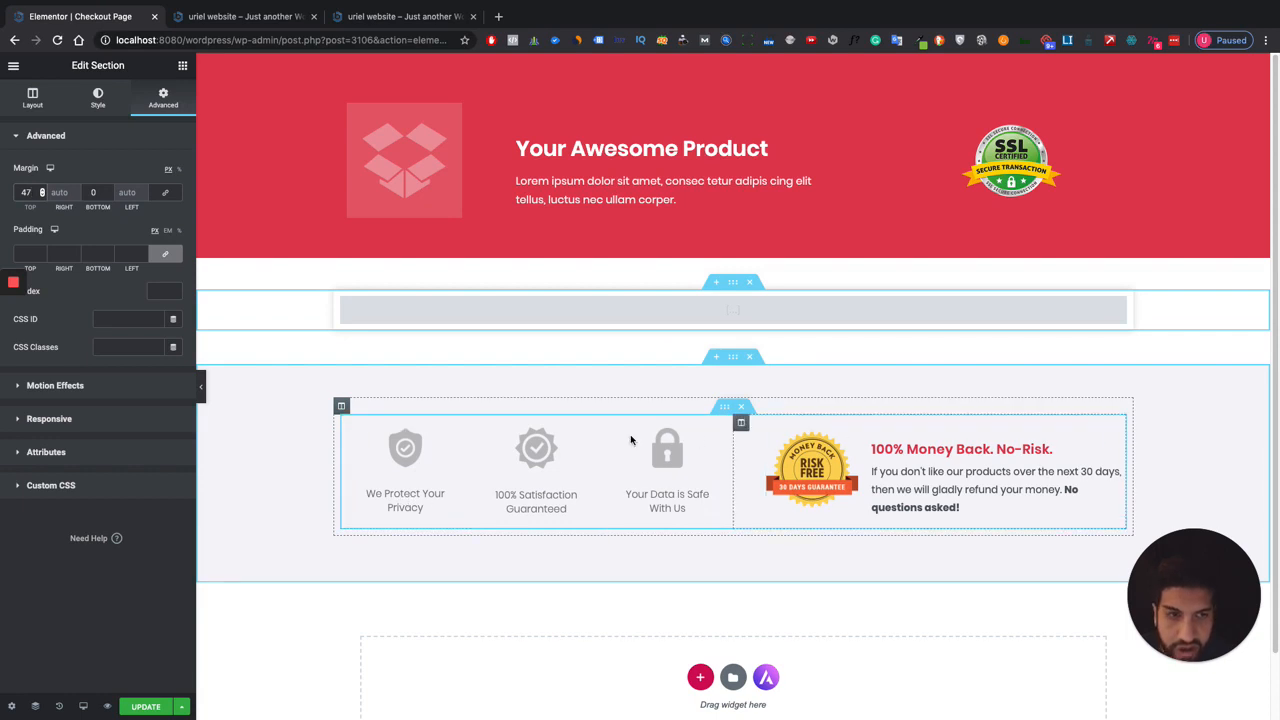
# Change the header section's background color to the copied green #8bc349.
pyautogui.click(734, 63)
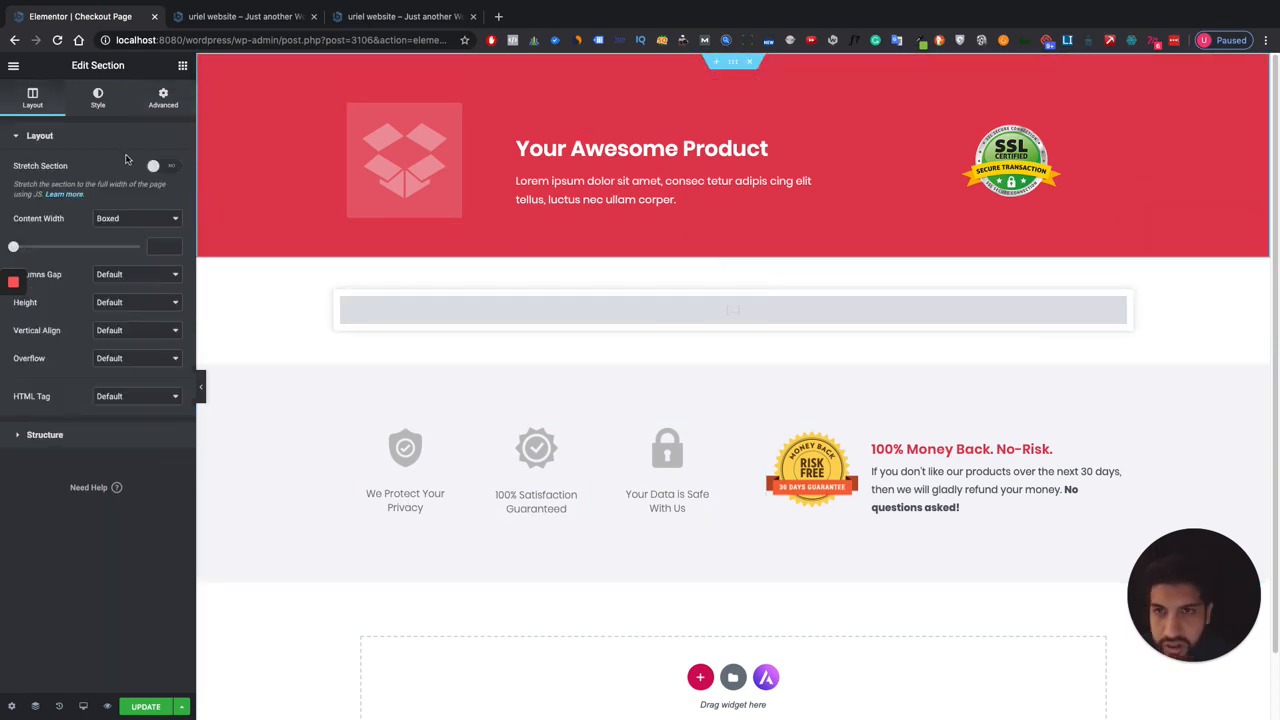
pyautogui.click(106, 100)
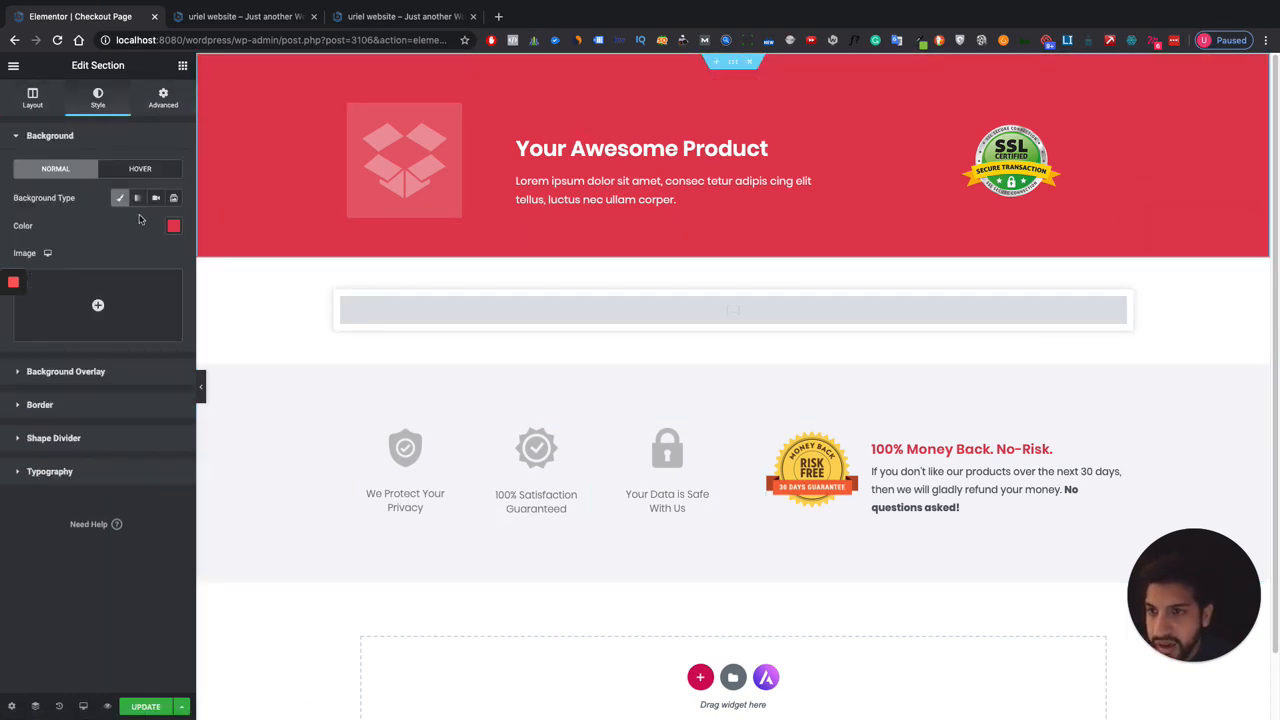
pyautogui.click(173, 226)
pyautogui.rightClick(162, 432)
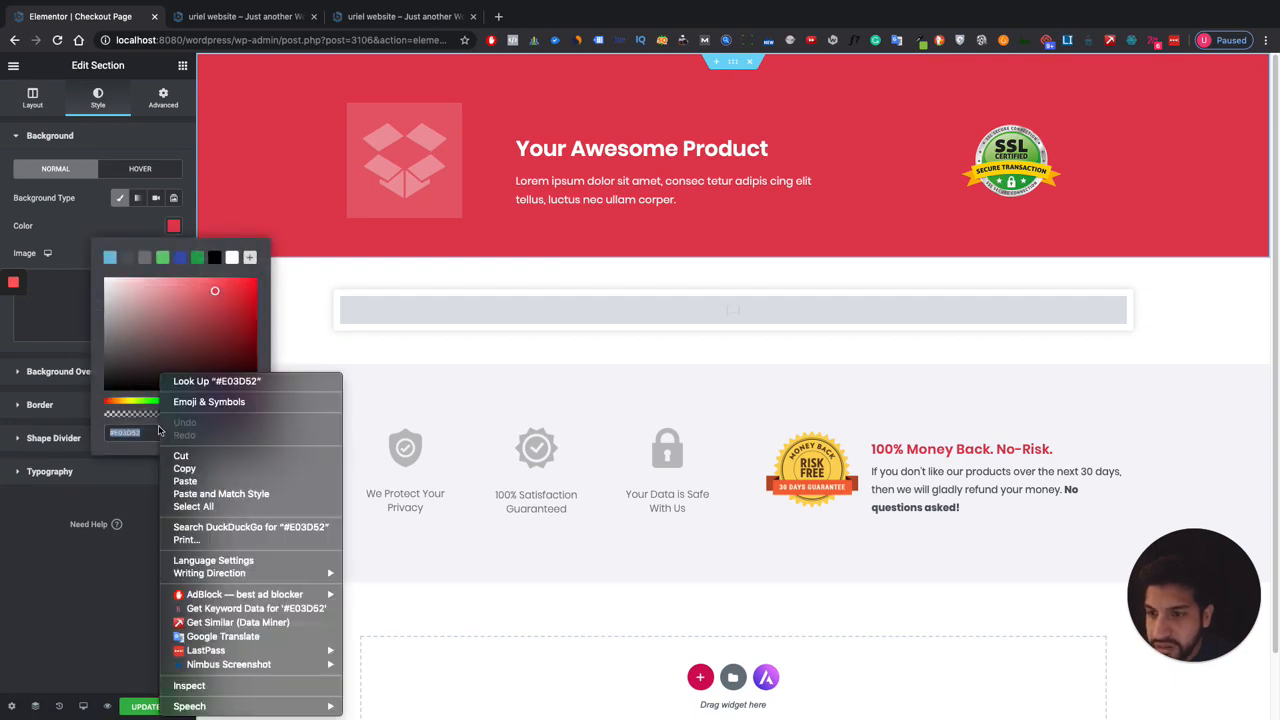
pyautogui.click(185, 481)
pyautogui.click(117, 524)
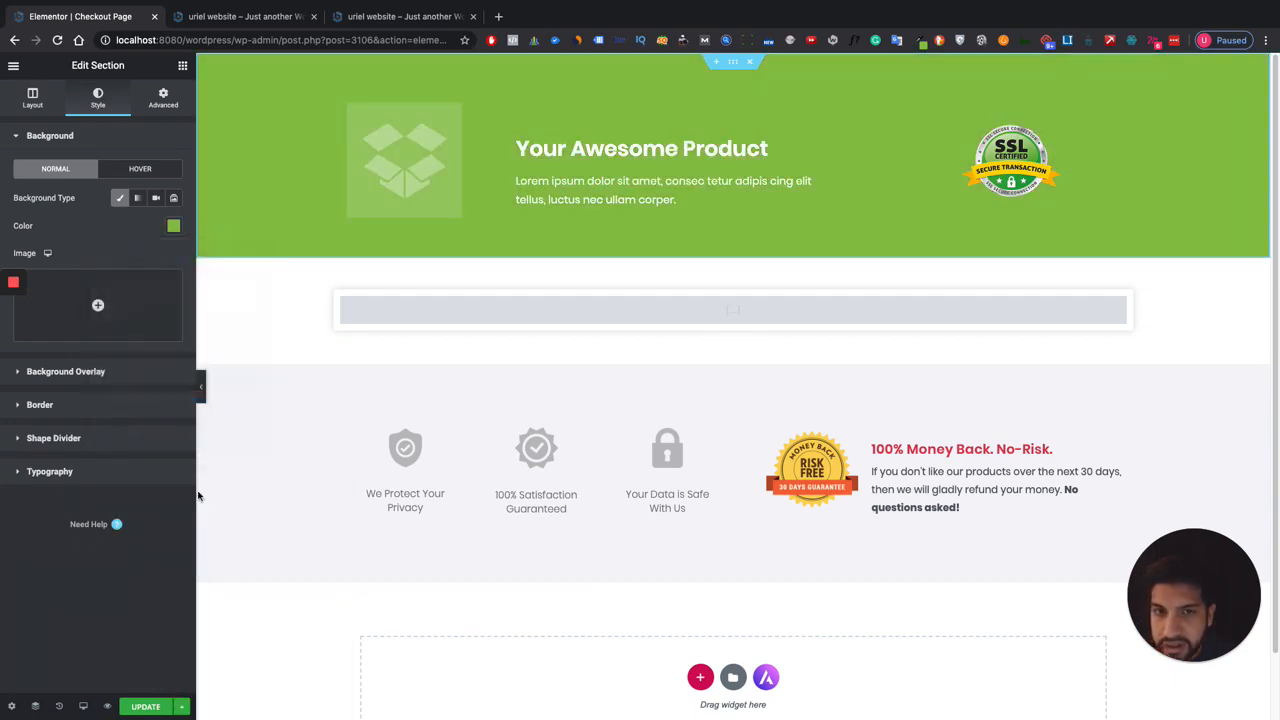
# Replace the header's placeholder box image with image9.png uploaded from the Desktop.
pyautogui.click(419, 160)
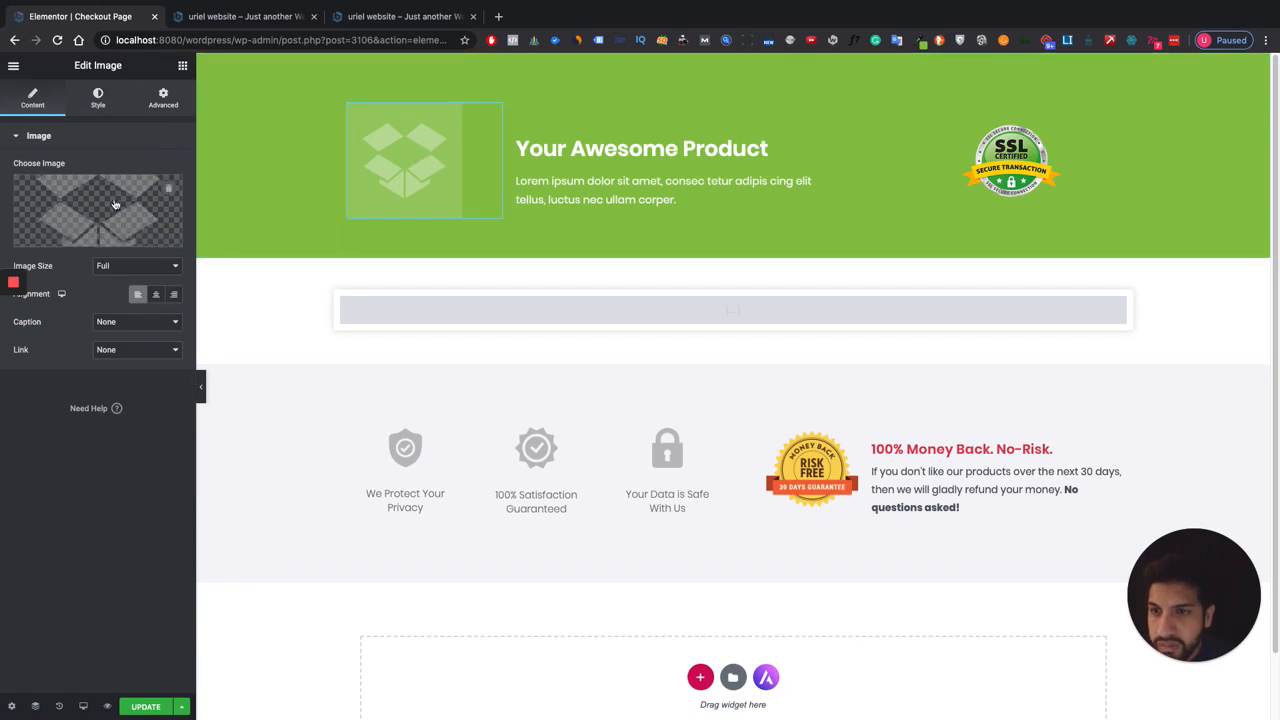
pyautogui.click(168, 188)
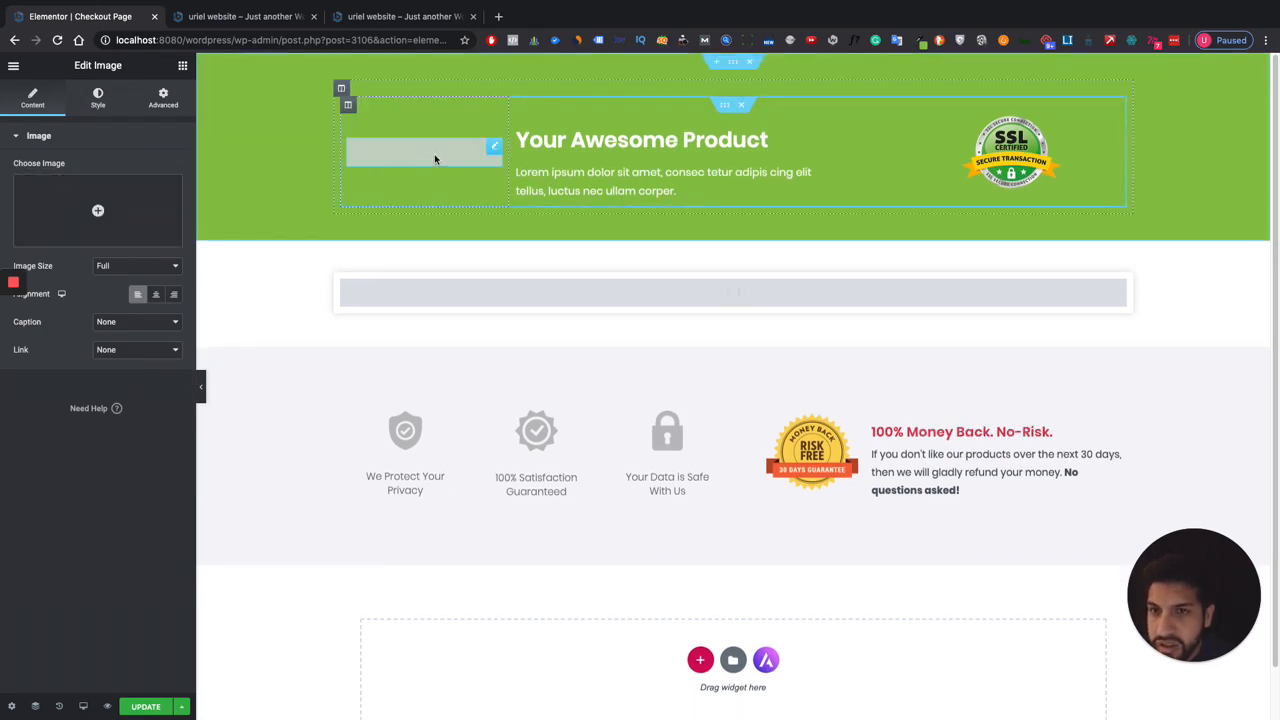
pyautogui.click(98, 210)
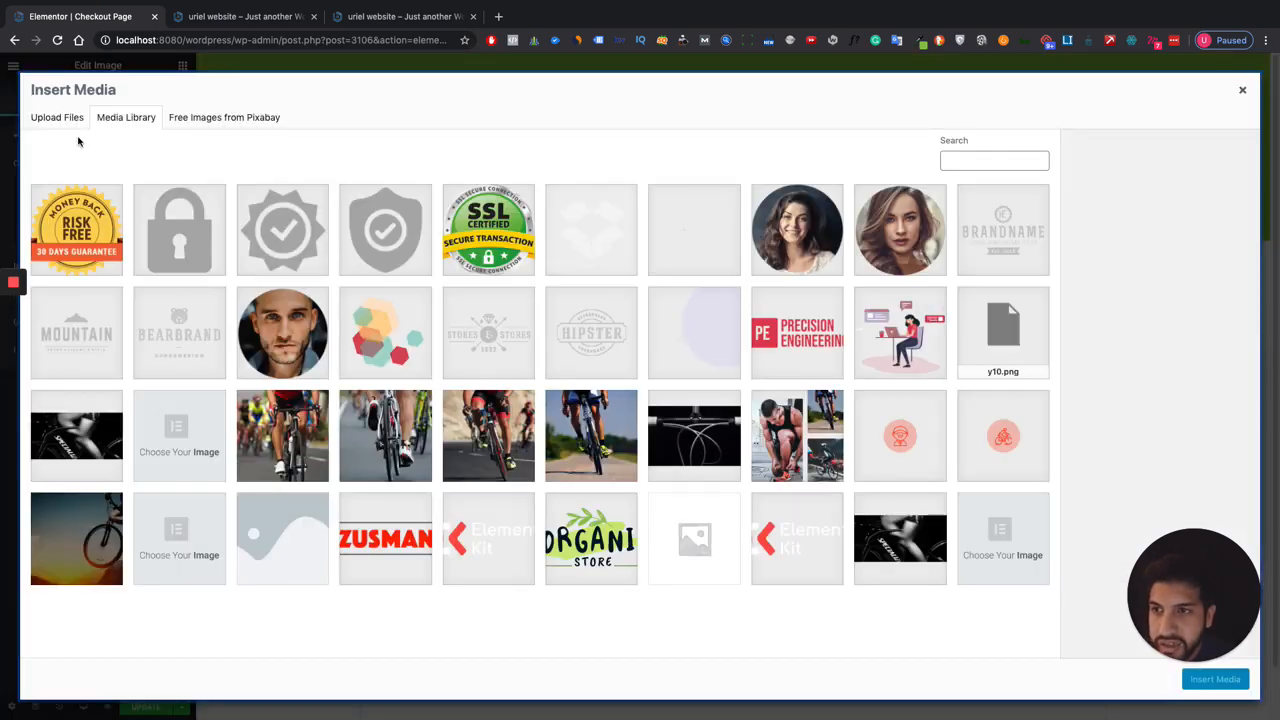
pyautogui.click(57, 117)
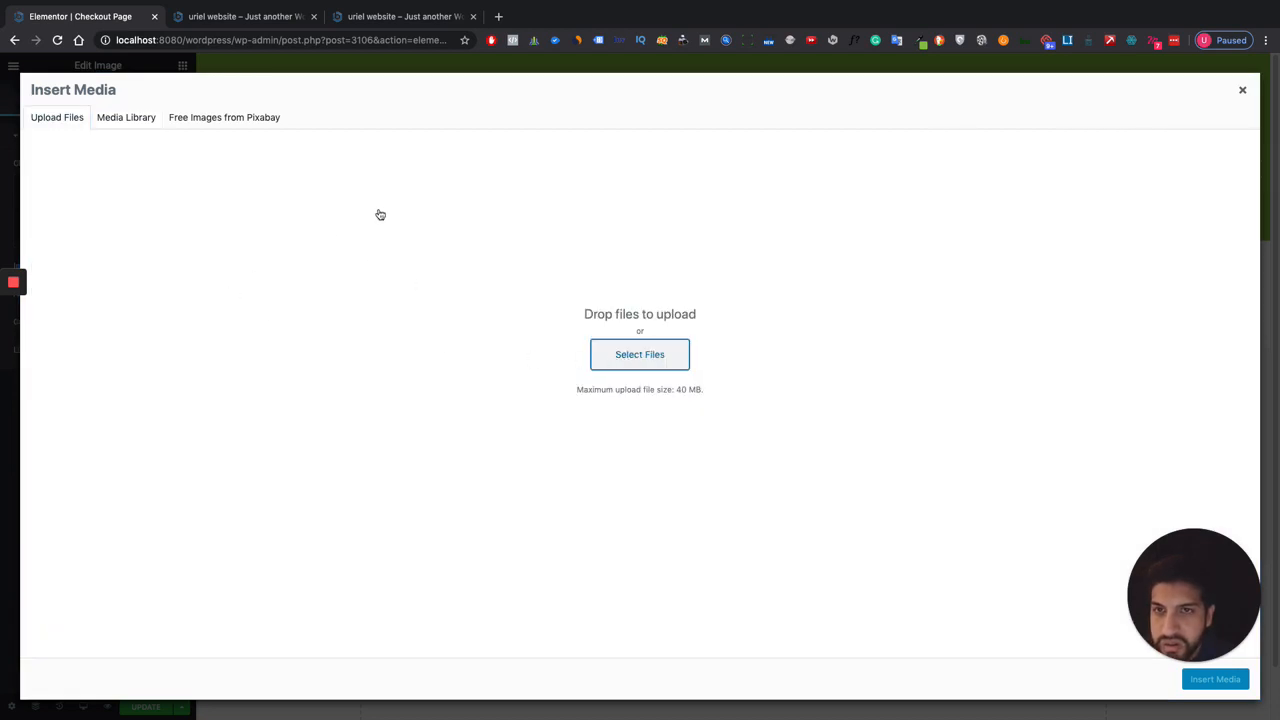
pyautogui.click(515, 73)
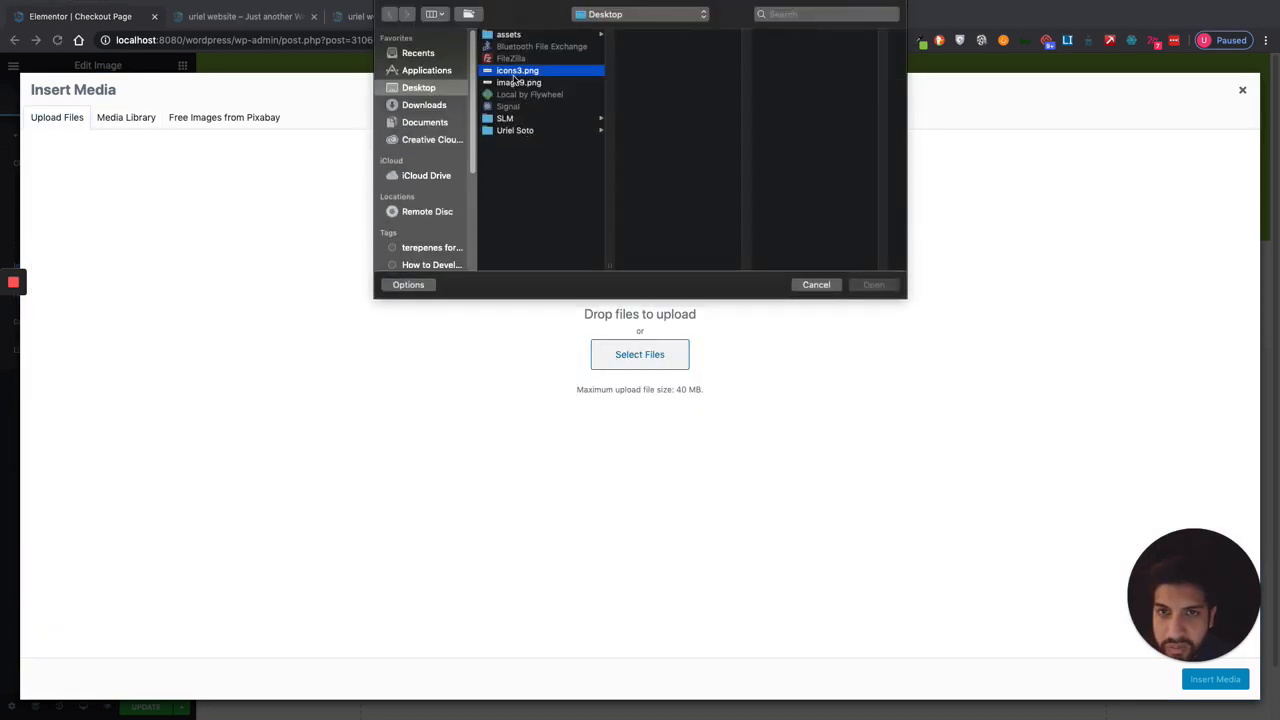
pyautogui.click(511, 84)
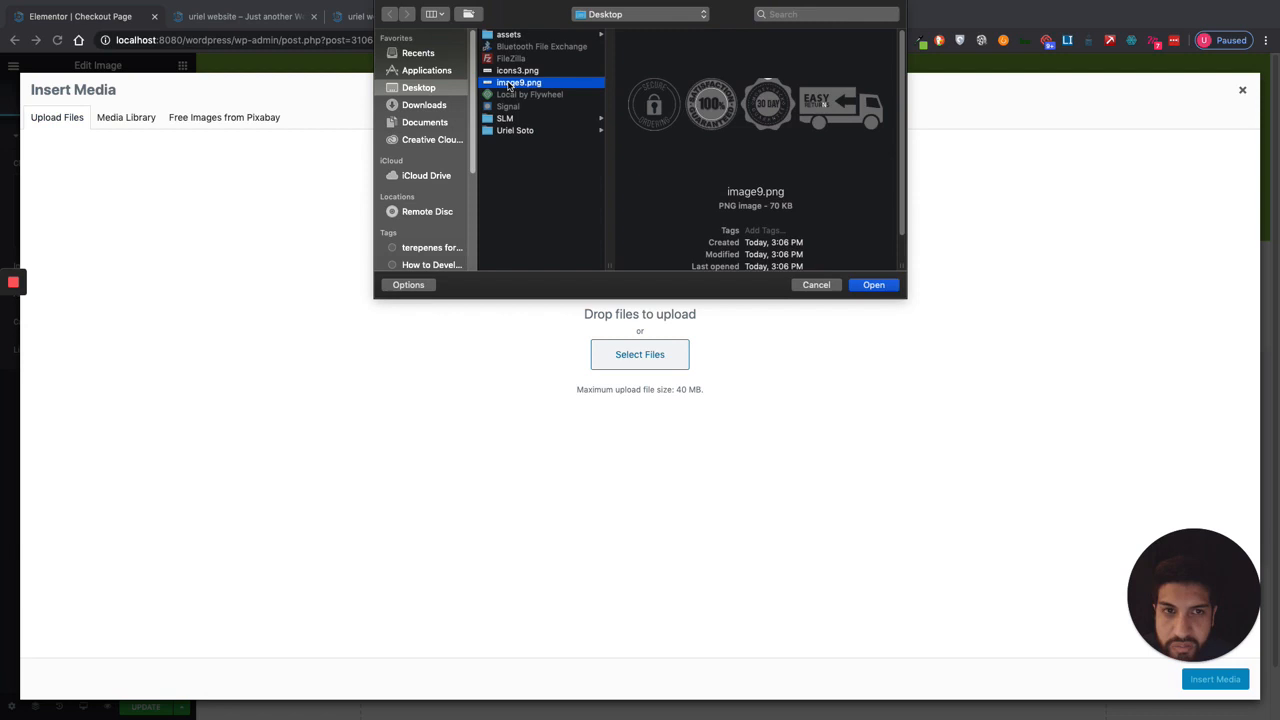
pyautogui.click(878, 289)
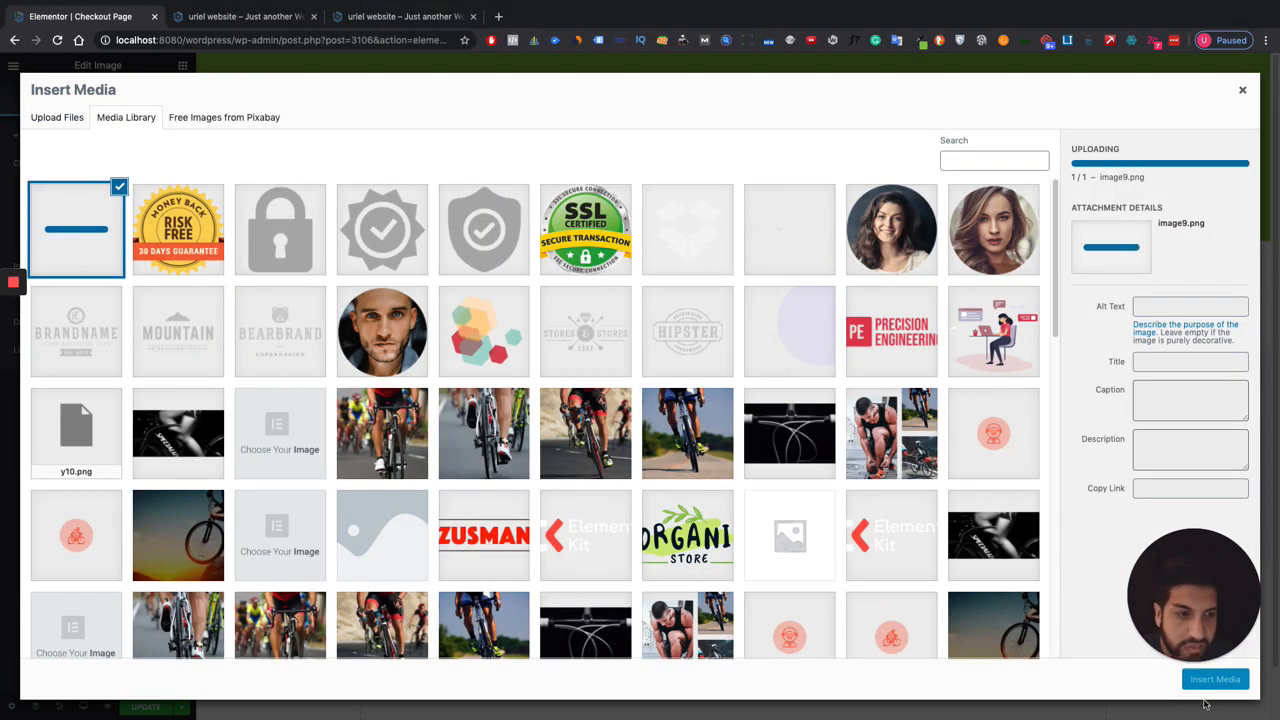
pyautogui.click(1215, 680)
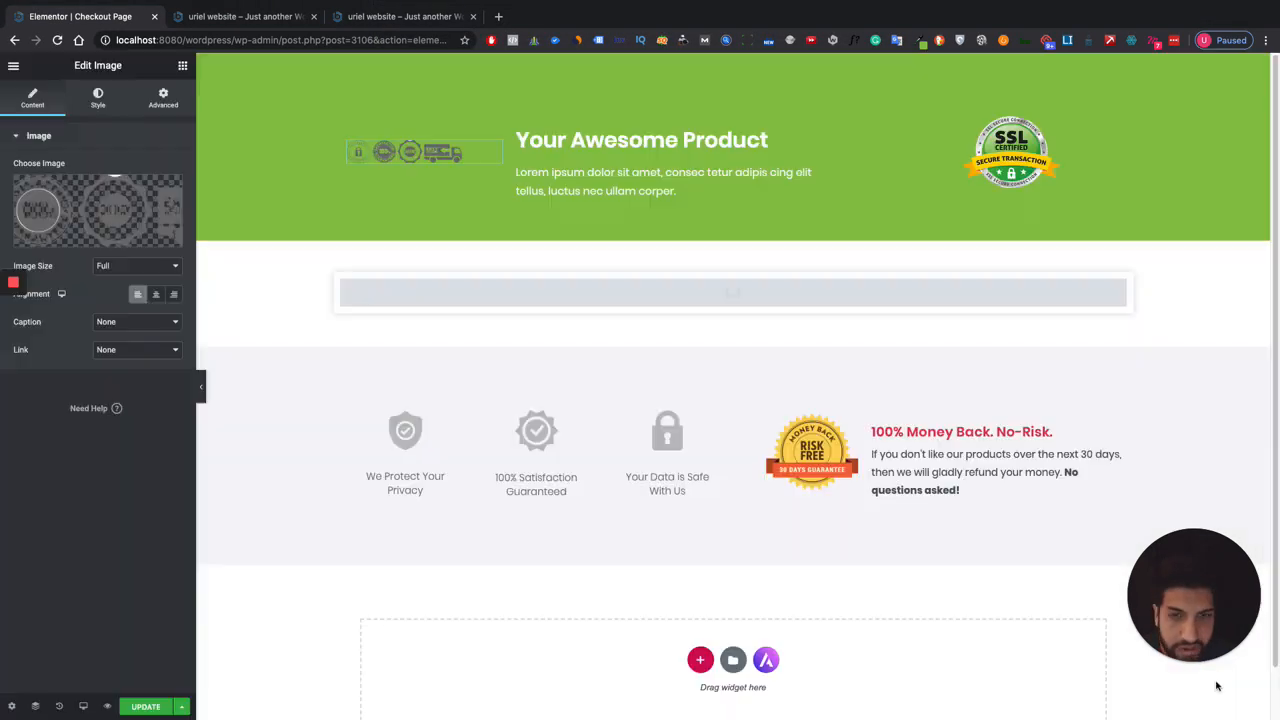
# Delete the "Your Awesome Product" icon box and the emptied column from the header.
pyautogui.rightClick(517, 107)
pyautogui.click(714, 146)
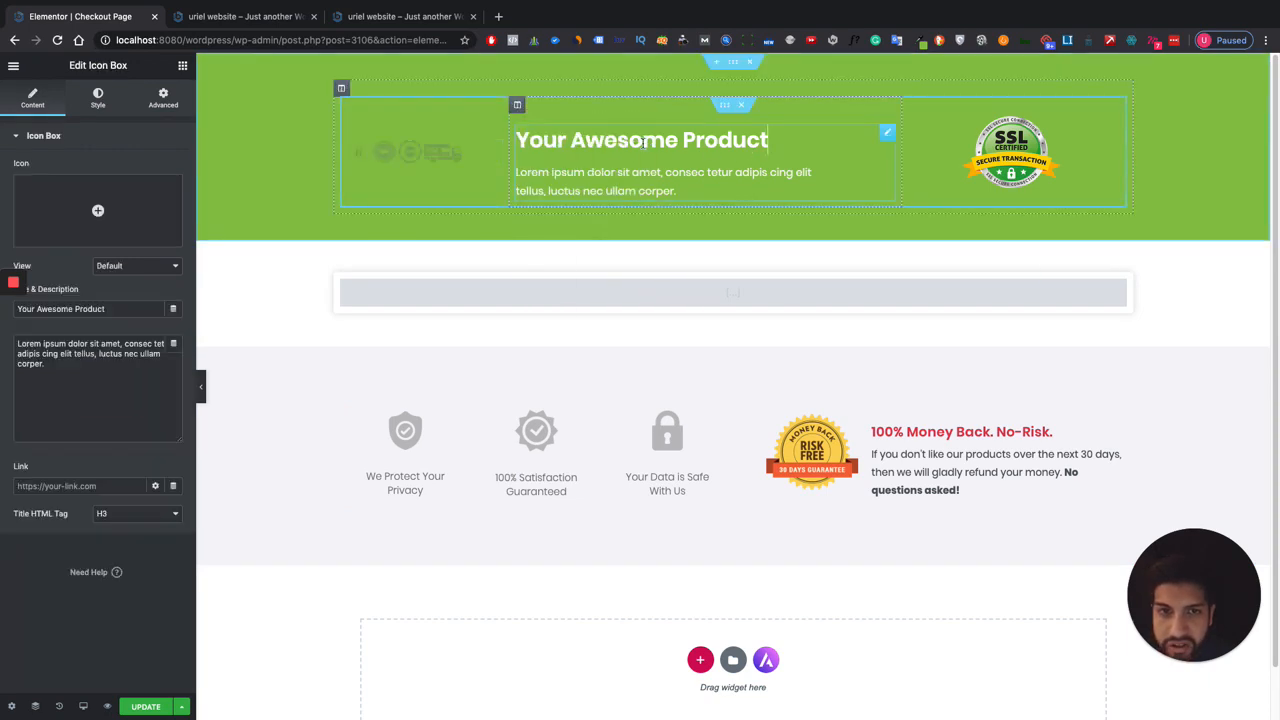
pyautogui.rightClick(745, 180)
pyautogui.click(775, 364)
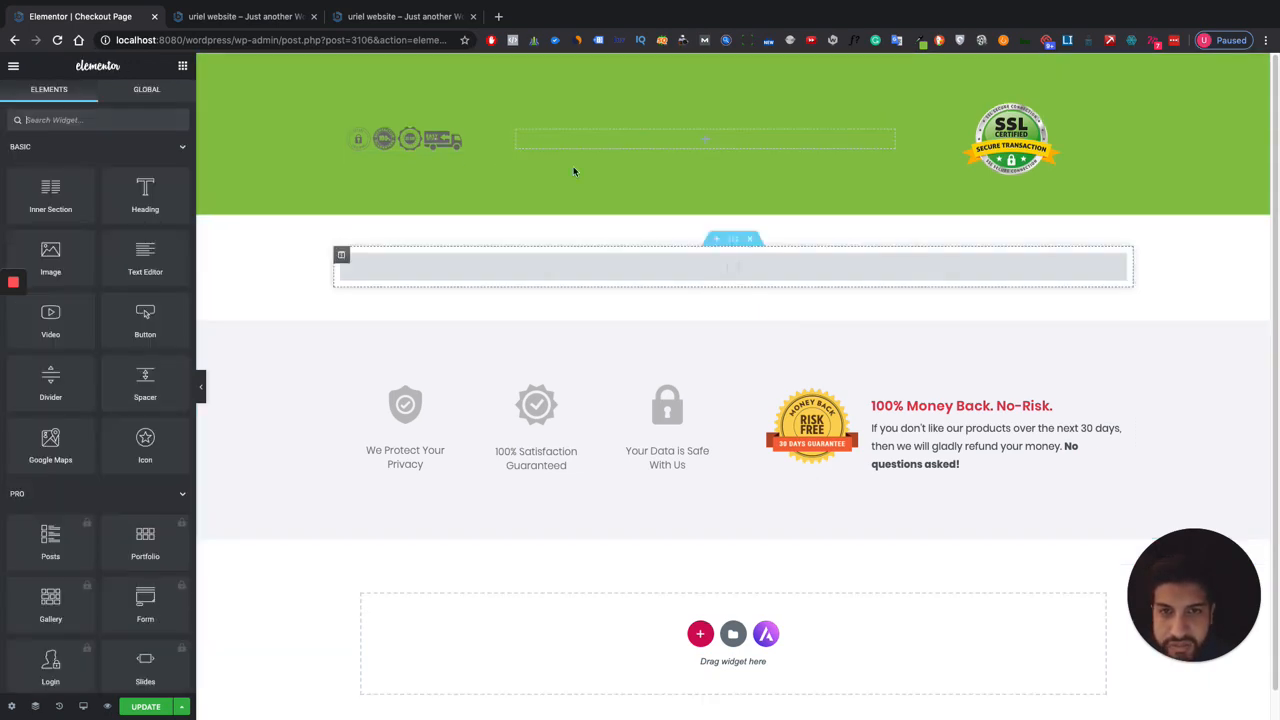
pyautogui.rightClick(517, 106)
pyautogui.click(560, 295)
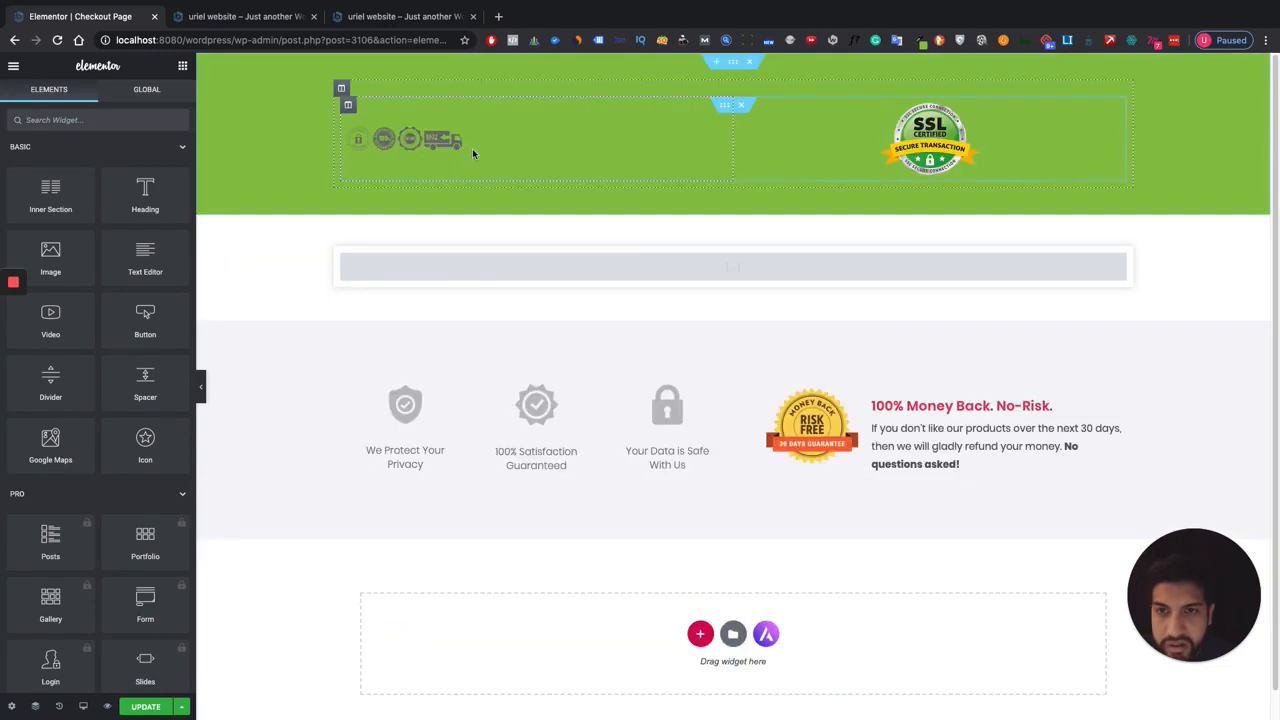
# Enlarge the header's trust badge image to a width of 715 px and preview the page.
pyautogui.click(452, 146)
pyautogui.click(100, 108)
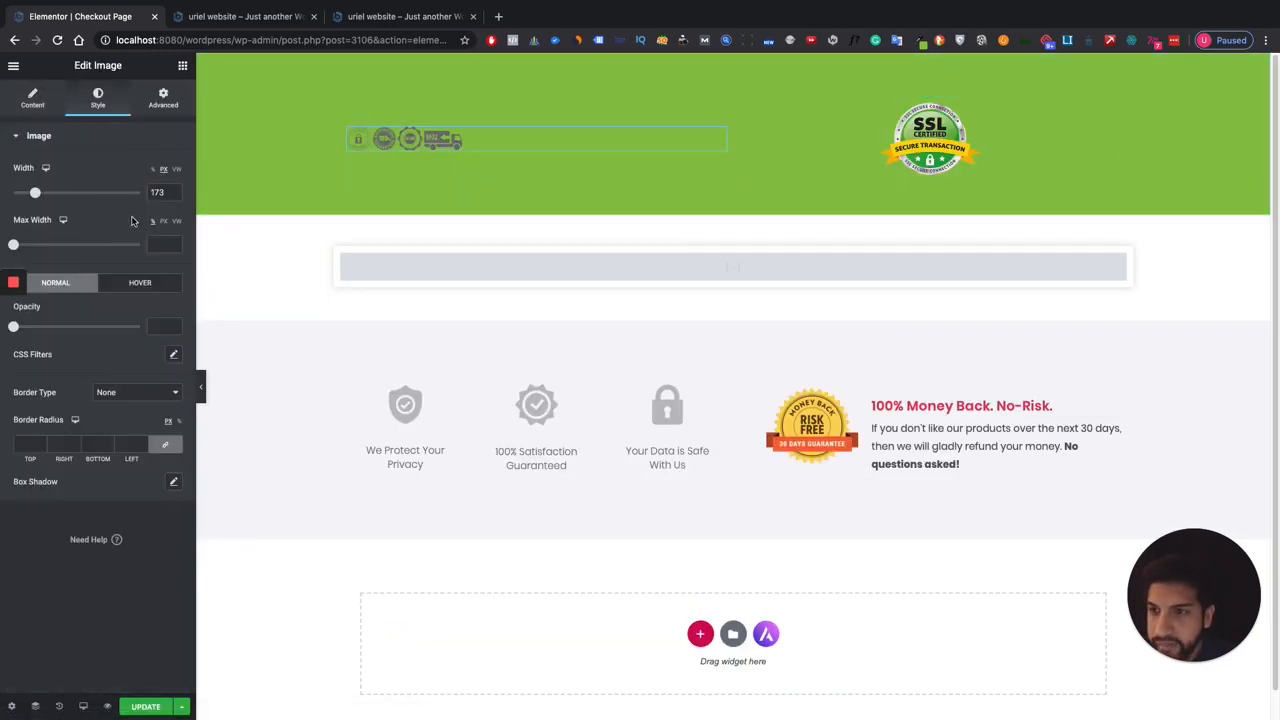
pyautogui.moveTo(33, 194); pyautogui.dragTo(102, 201)
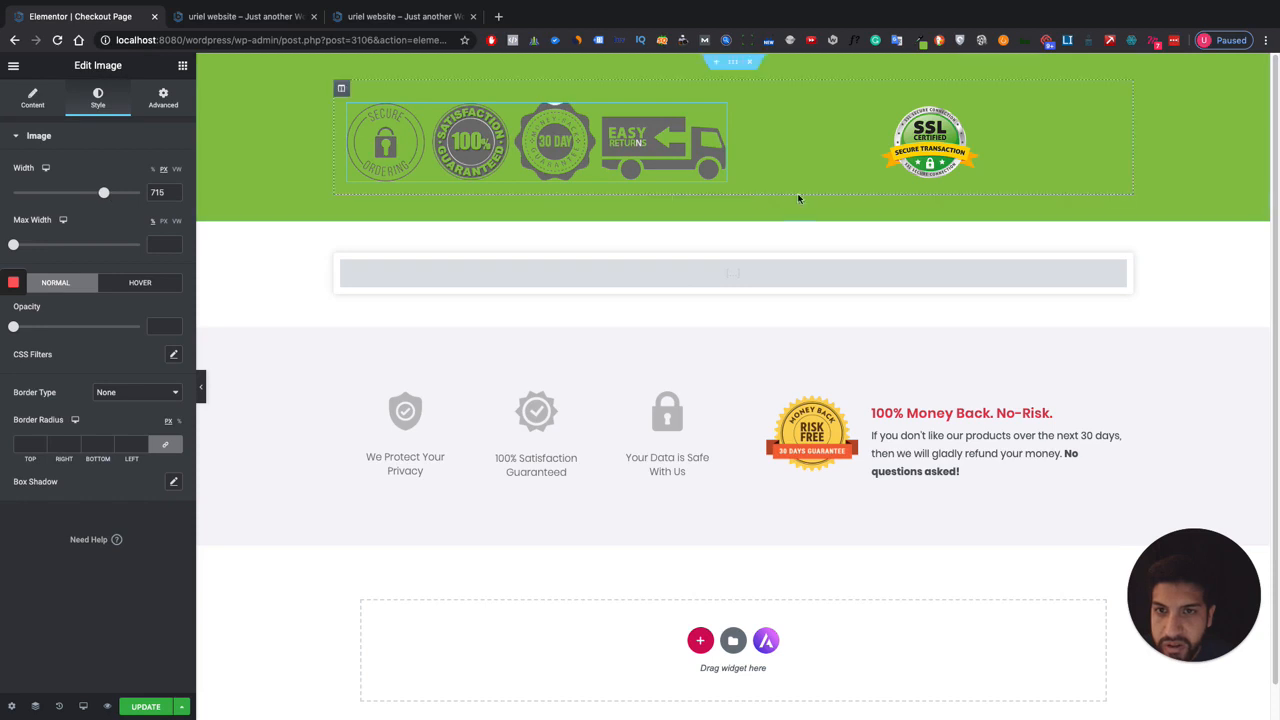
pyautogui.click(201, 386)
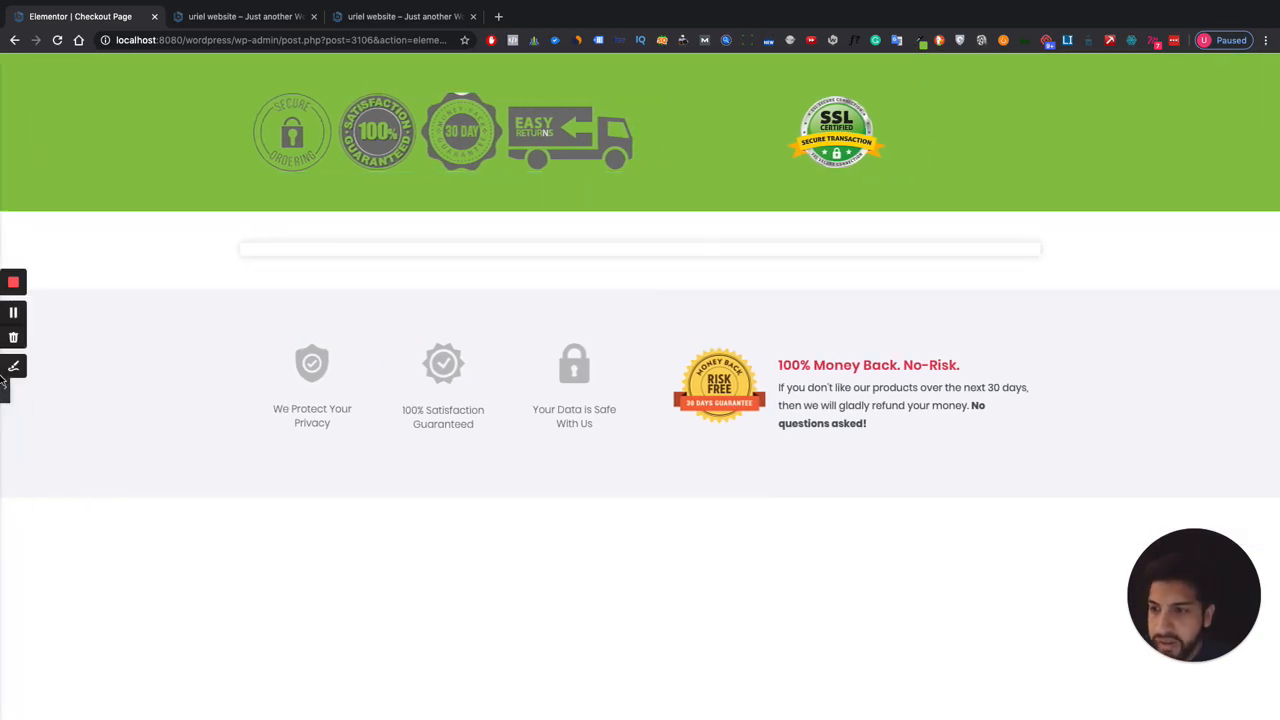
pyautogui.click(5, 386)
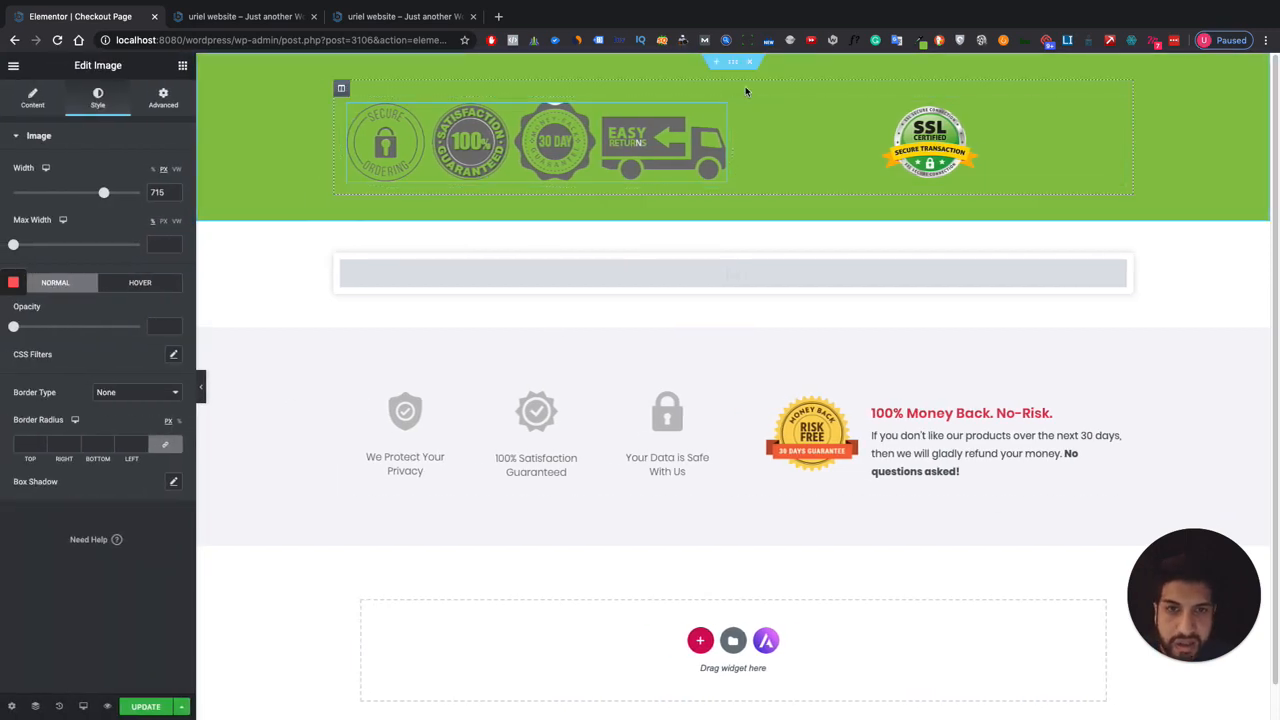
# Change the header section's background color to light gray #EFEFEF.
pyautogui.click(362, 224)
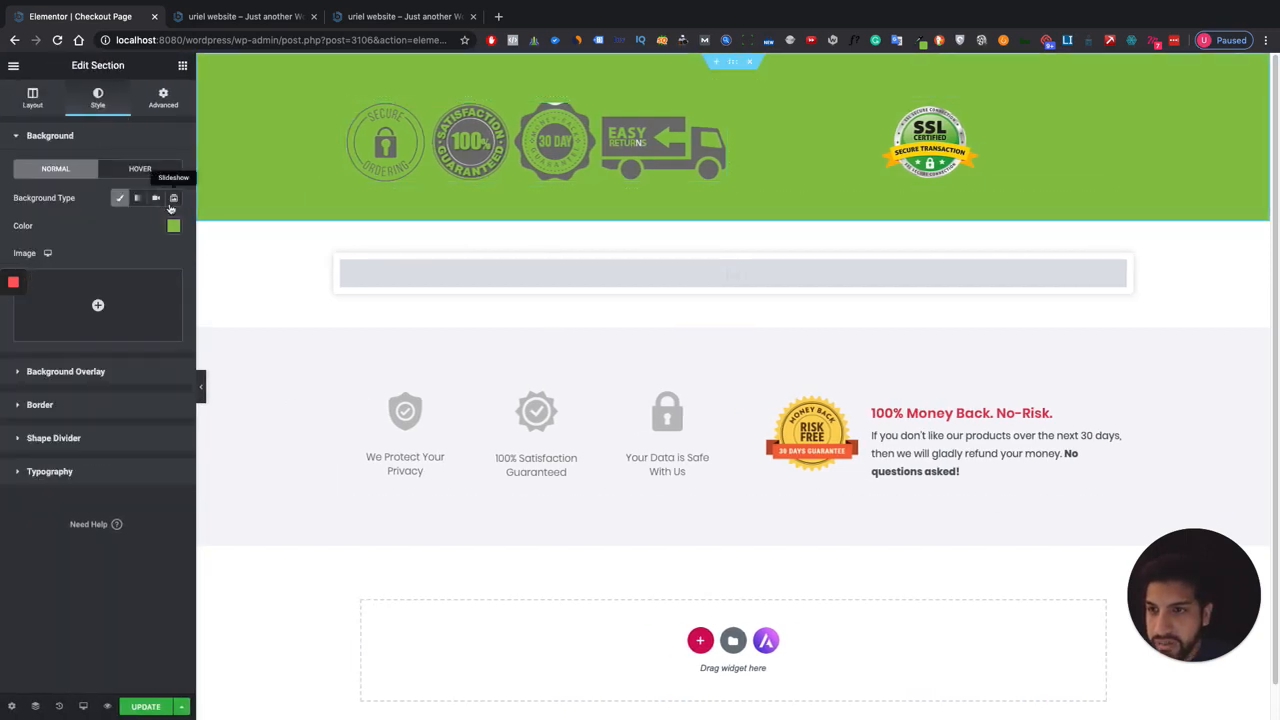
pyautogui.click(173, 225)
pyautogui.click(107, 303)
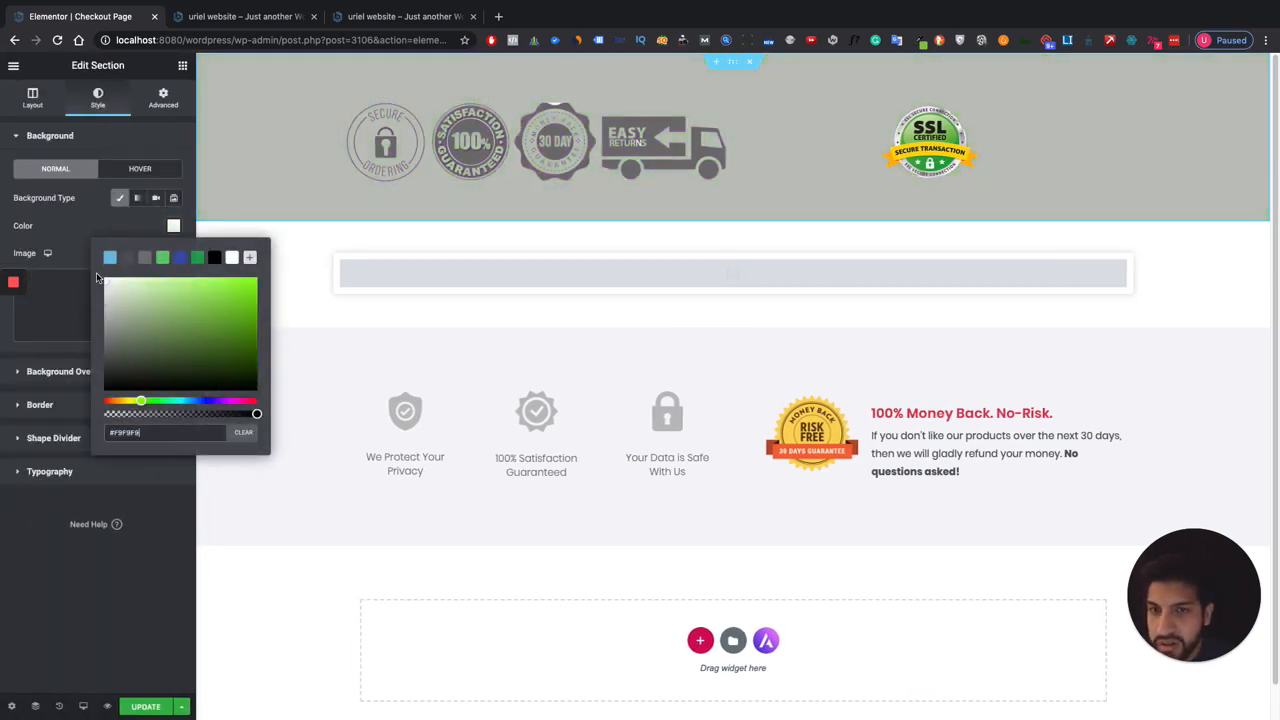
pyautogui.moveTo(97, 275); pyautogui.dragTo(92, 289)
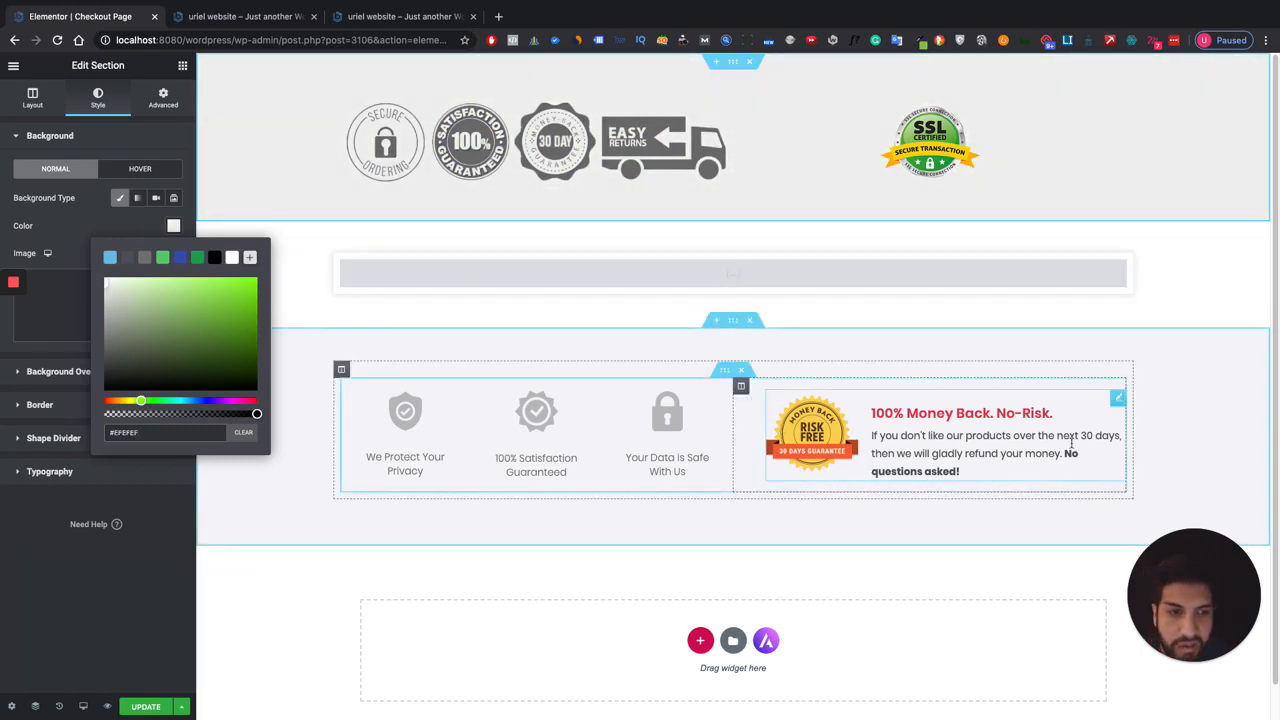
# Move the "100% Money Back. No-Risk." image box into the header's second column and delete the SSL badge there.
pyautogui.moveTo(1121, 405); pyautogui.dragTo(982, 121)
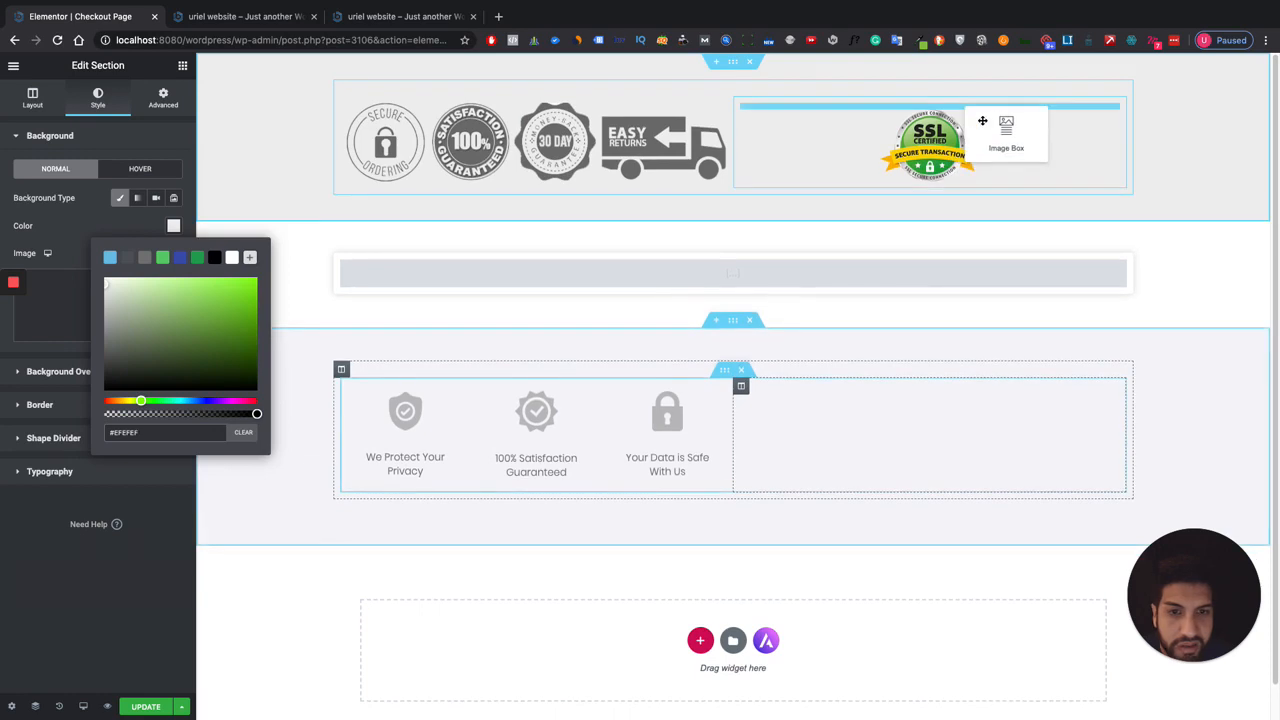
pyautogui.moveTo(978, 196); pyautogui.dragTo(978, 196)
pyautogui.rightClick(962, 243)
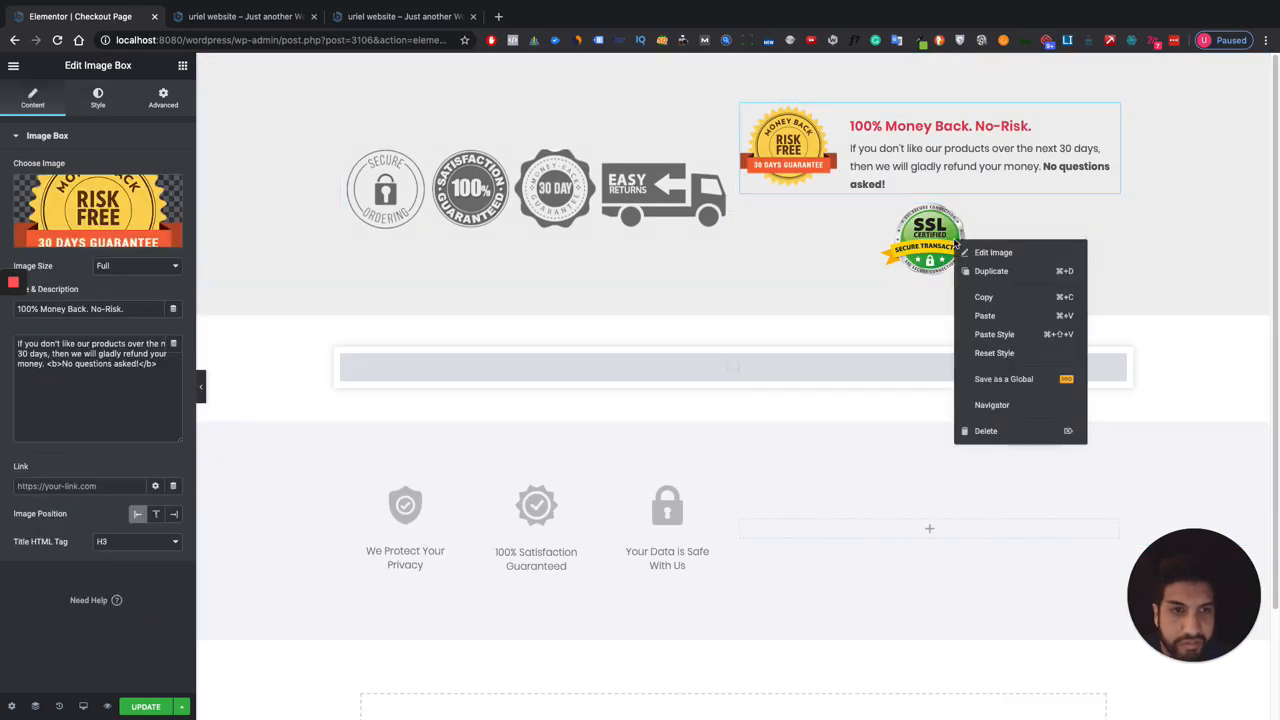
pyautogui.click(979, 428)
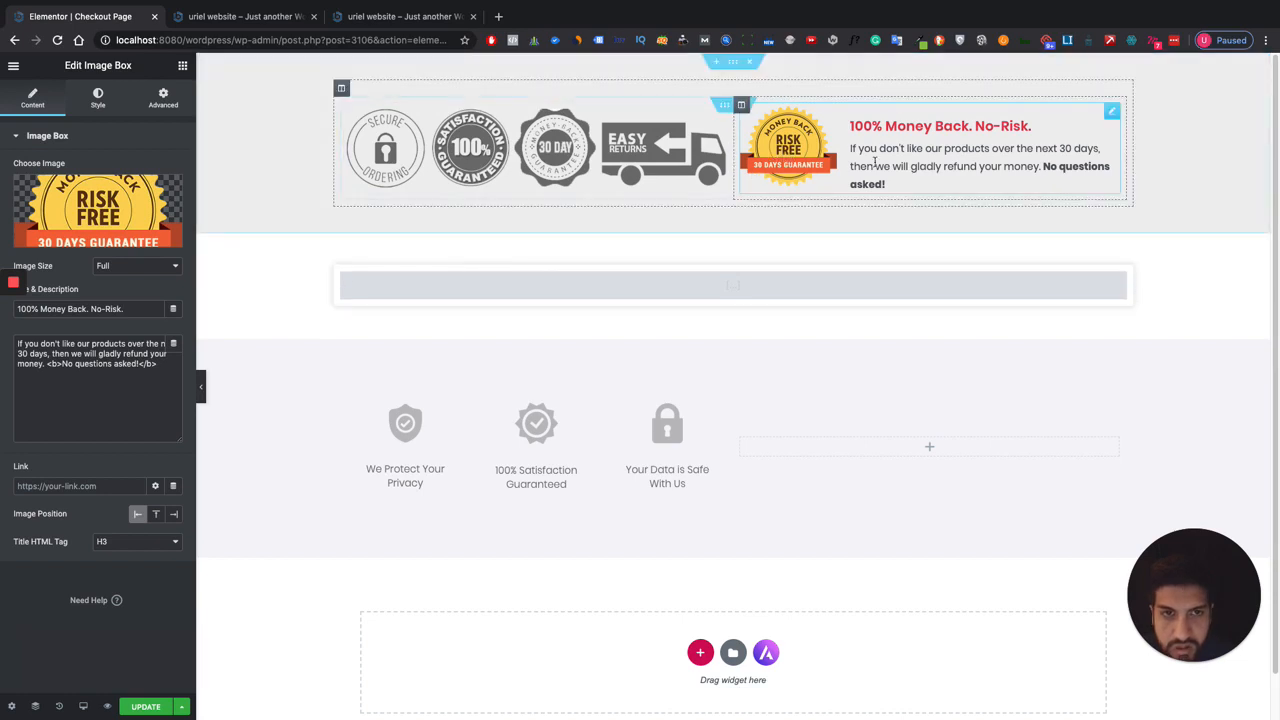
# Move the money-back image box from the header back into the empty column beside the three trust icons.
pyautogui.moveTo(1110, 140); pyautogui.dragTo(931, 434)
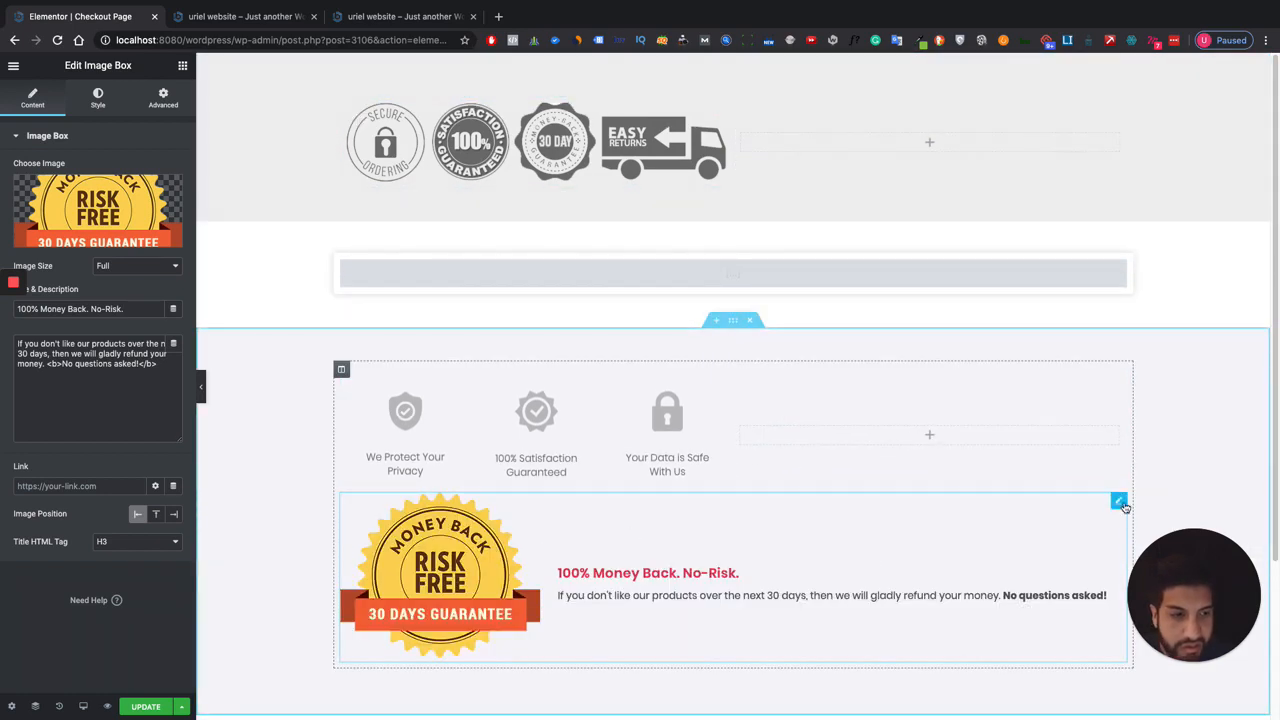
pyautogui.moveTo(1124, 507); pyautogui.dragTo(863, 434)
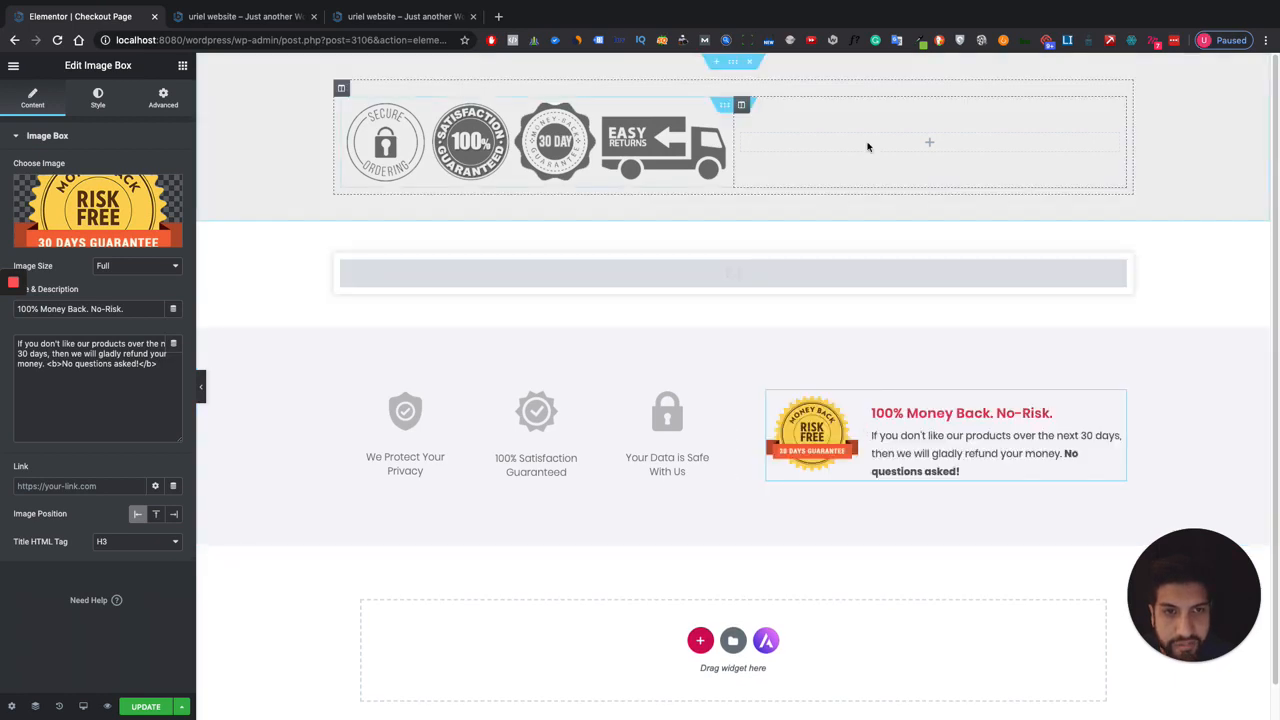
# Add an Image widget to the header's empty second column.
pyautogui.rightClick(458, 126)
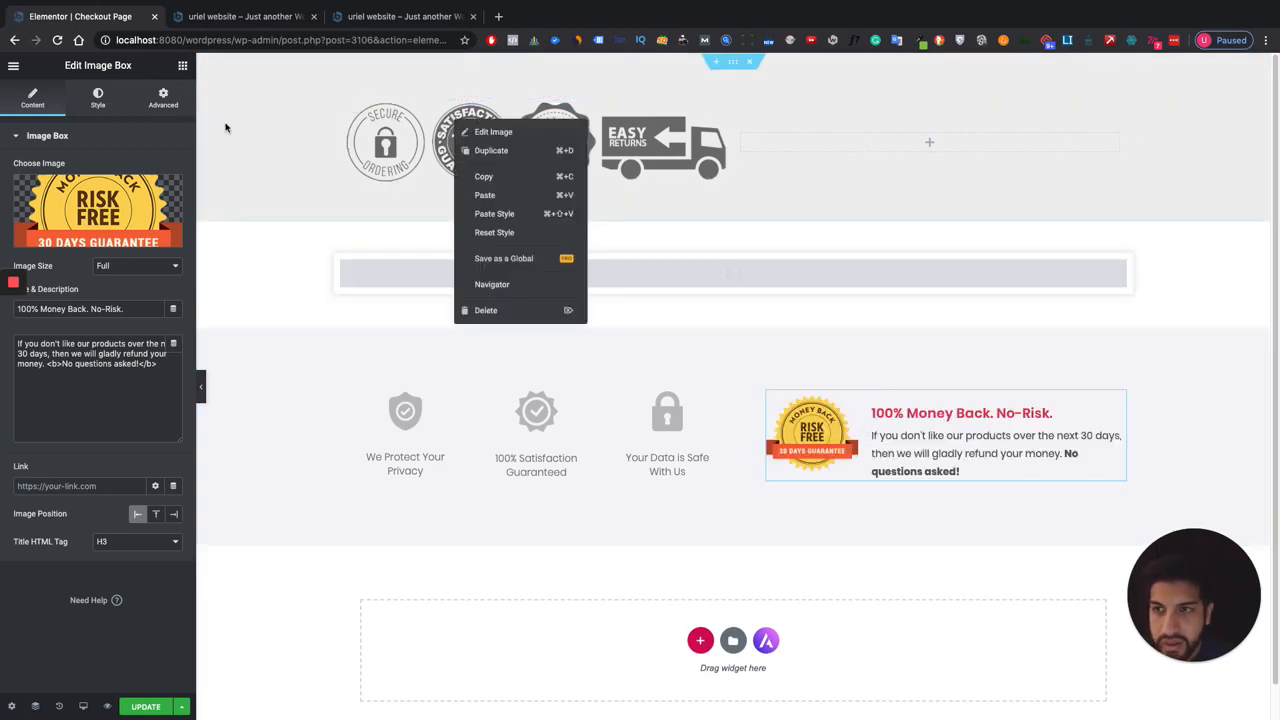
pyautogui.click(183, 65)
pyautogui.moveTo(46, 258); pyautogui.dragTo(846, 154)
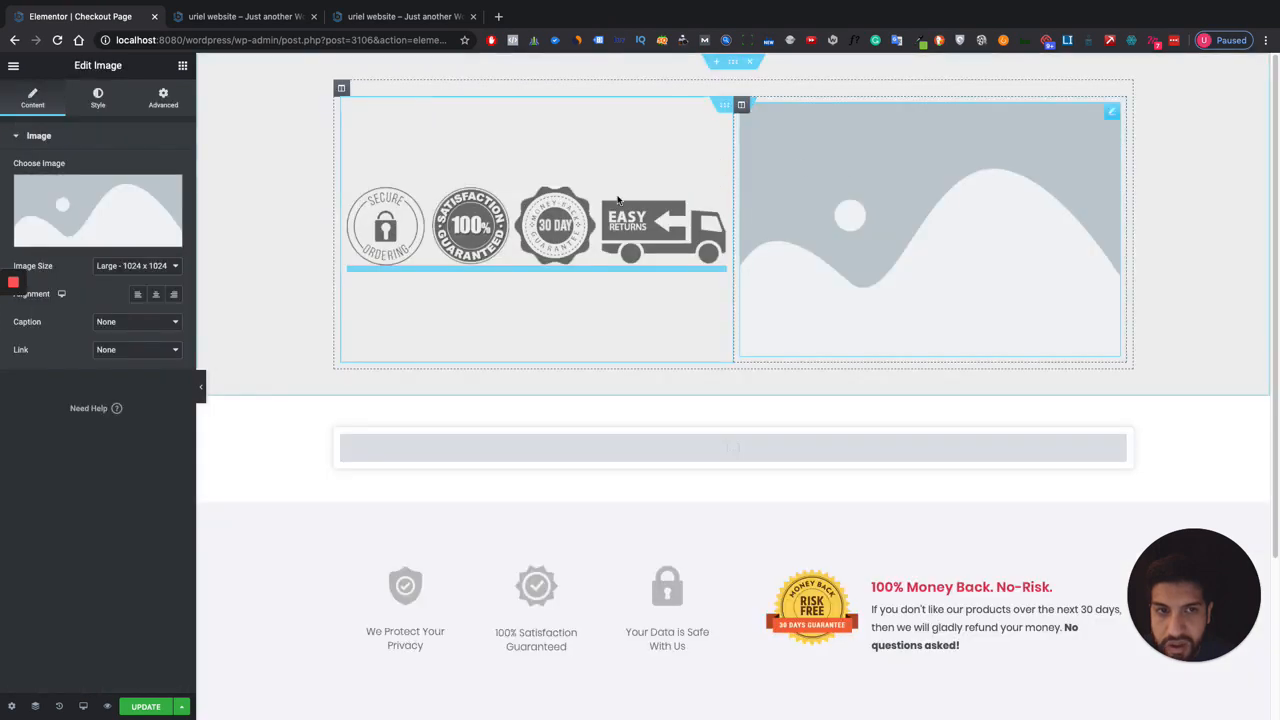
# Upload icons3.png from the Desktop to the media library and insert it as the new header image.
pyautogui.click(147, 228)
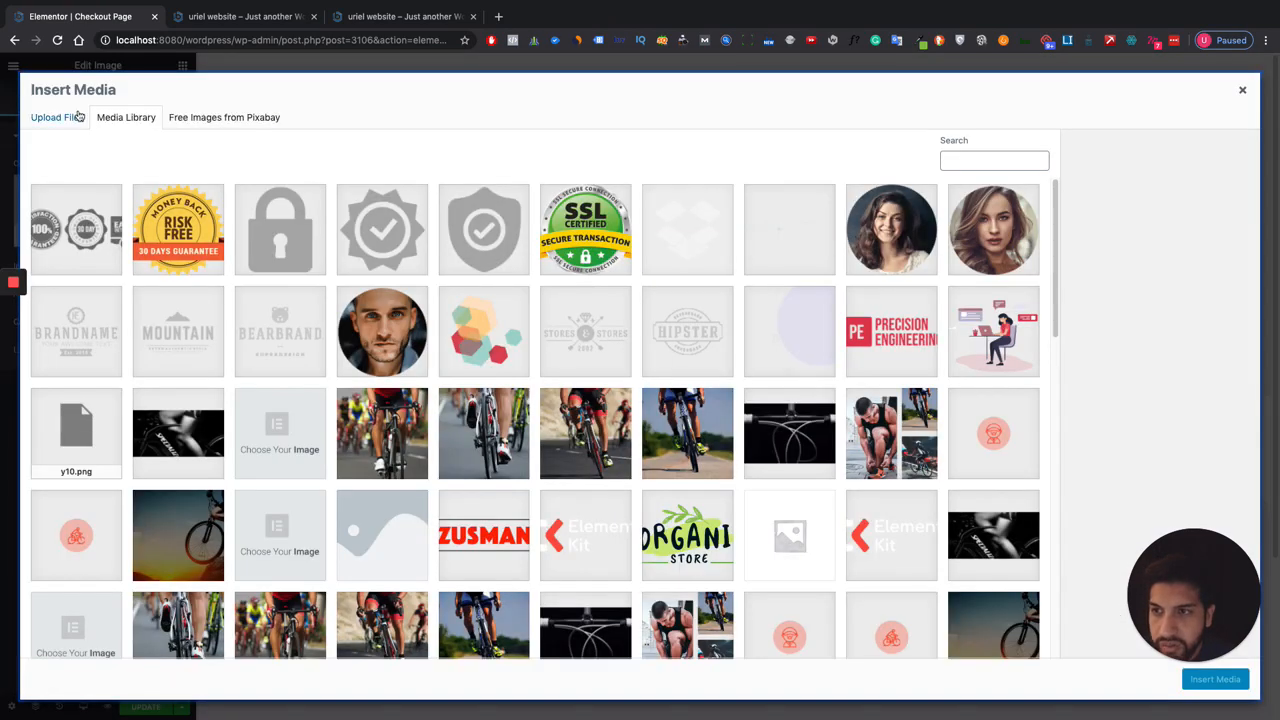
pyautogui.click(78, 117)
pyautogui.click(668, 358)
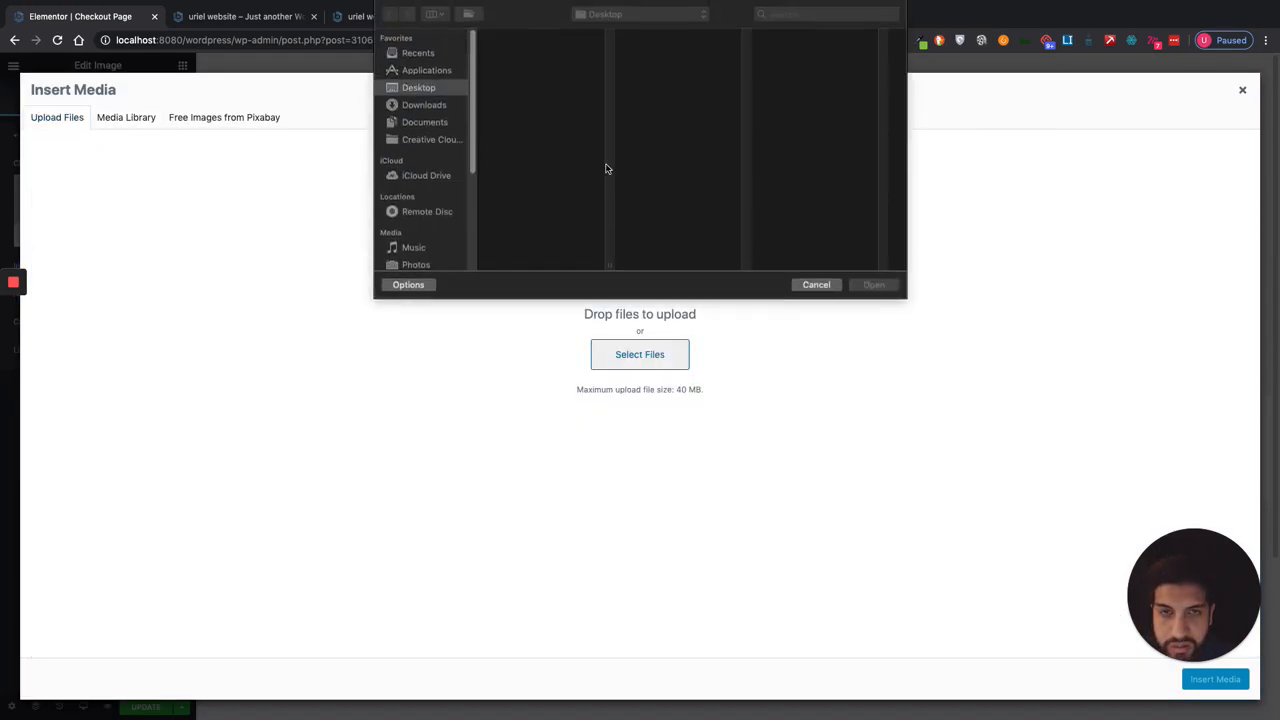
pyautogui.click(528, 84)
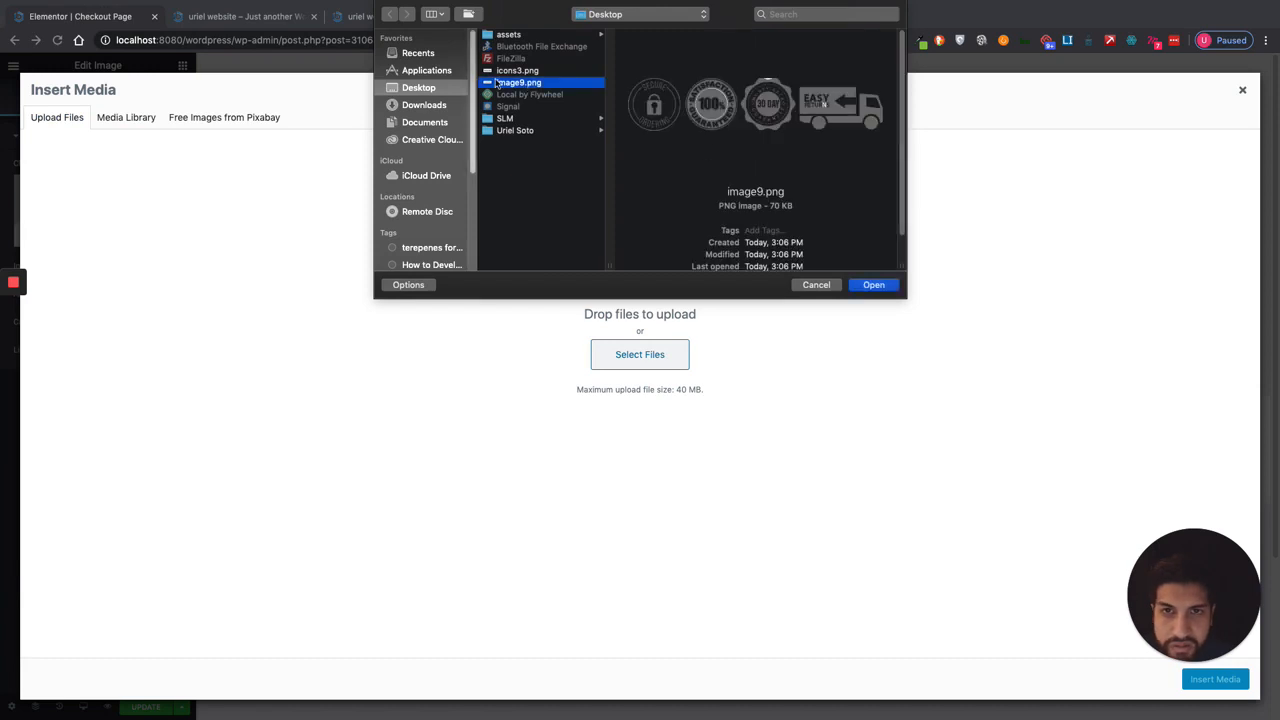
pyautogui.press('Up')
pyautogui.click(860, 286)
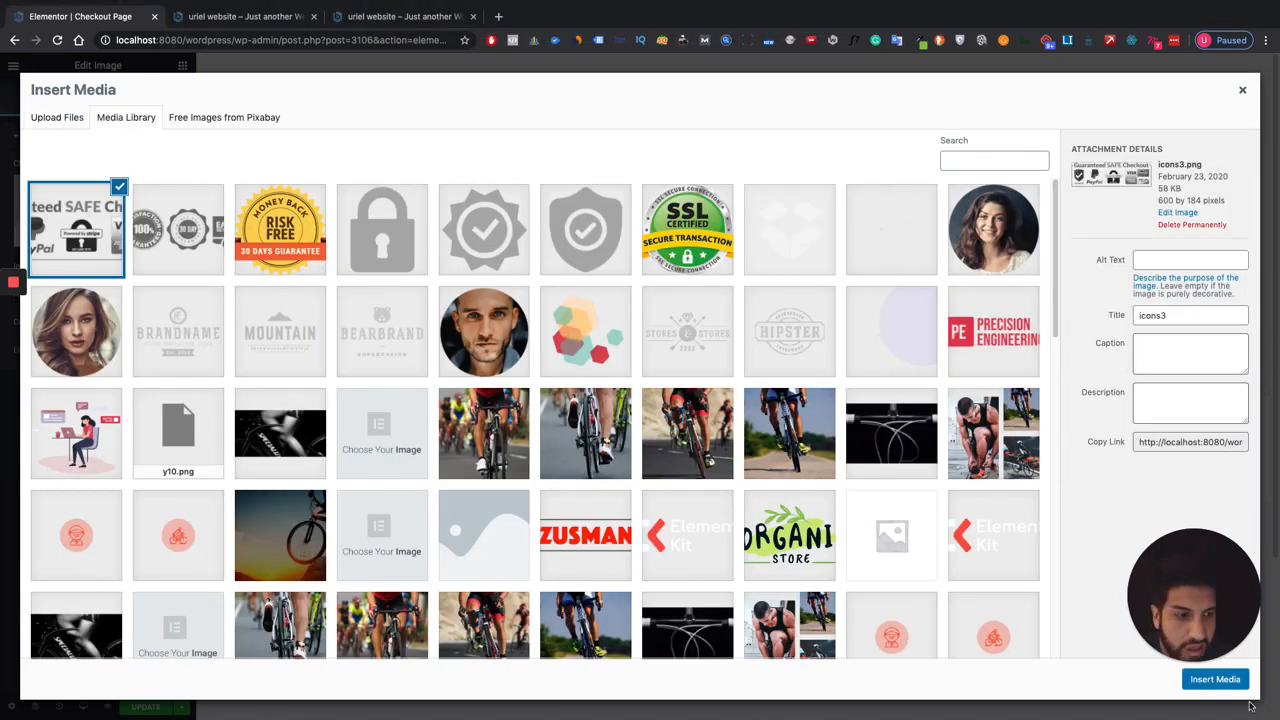
pyautogui.click(1215, 680)
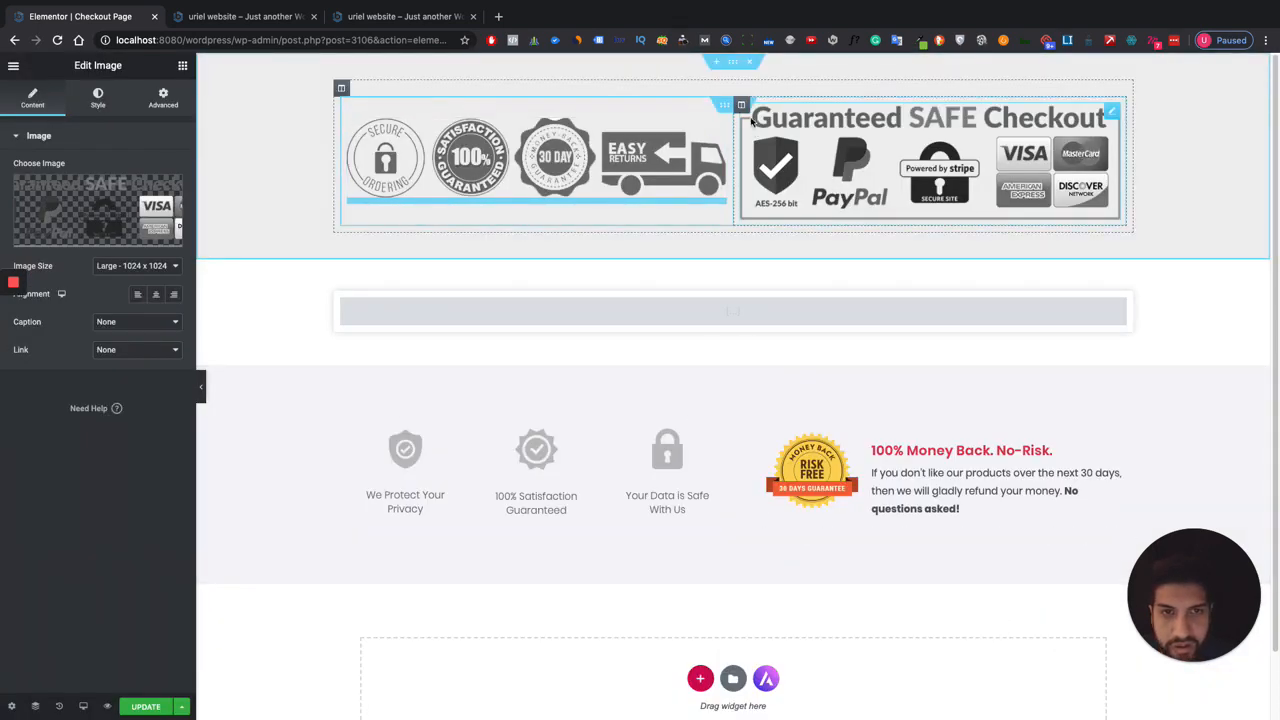
# Set the left margin of the header's second column, holding the Guaranteed SAFE Checkout image, to 40 px.
pyautogui.click(741, 106)
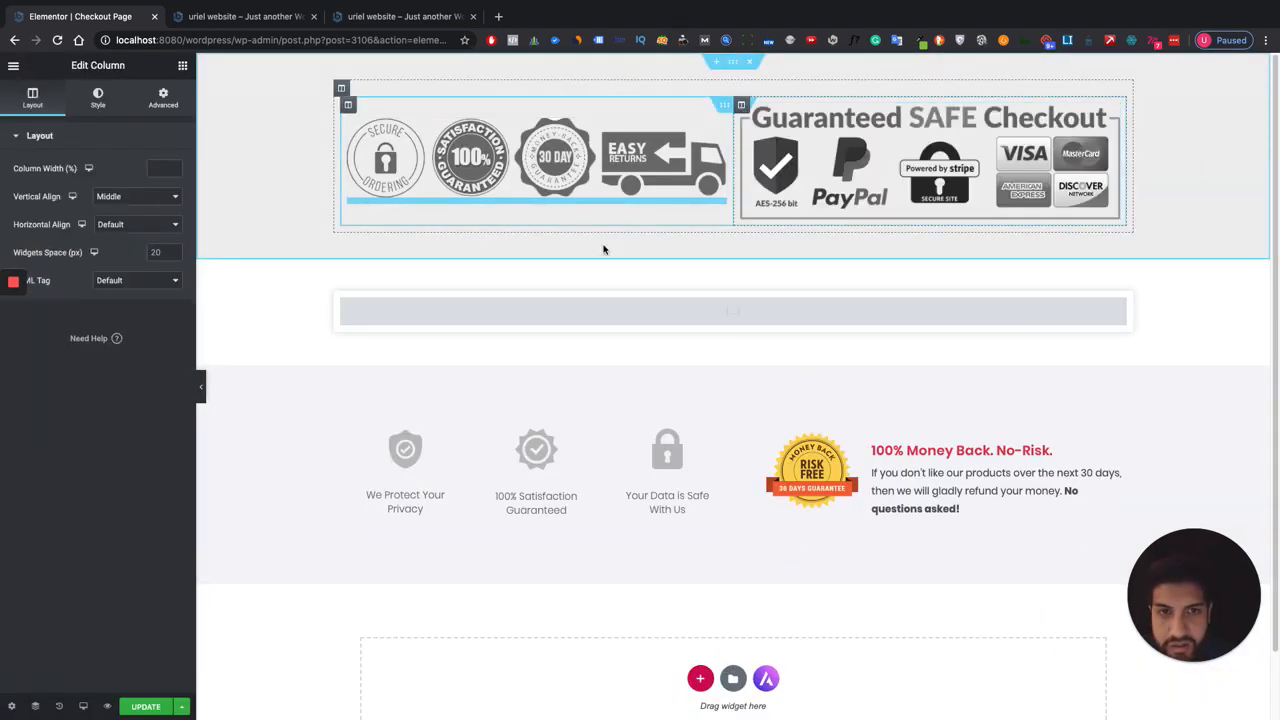
pyautogui.click(183, 66)
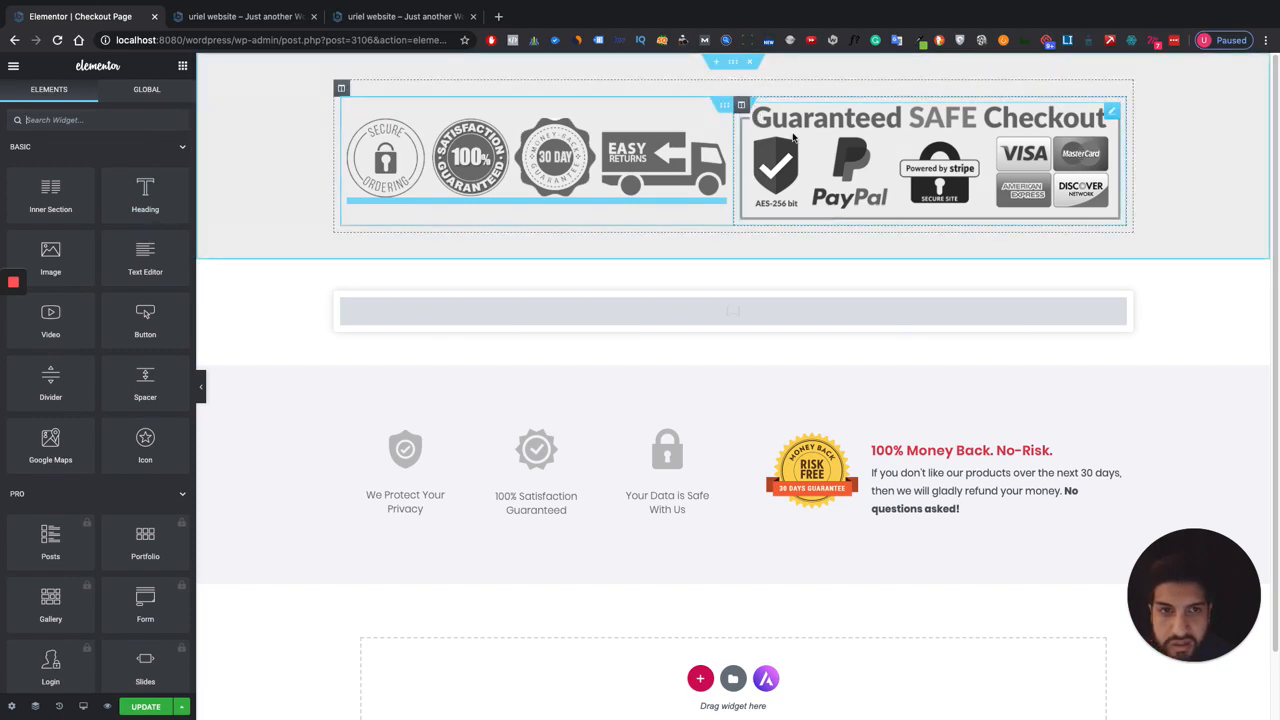
pyautogui.click(746, 113)
pyautogui.click(741, 106)
pyautogui.click(163, 100)
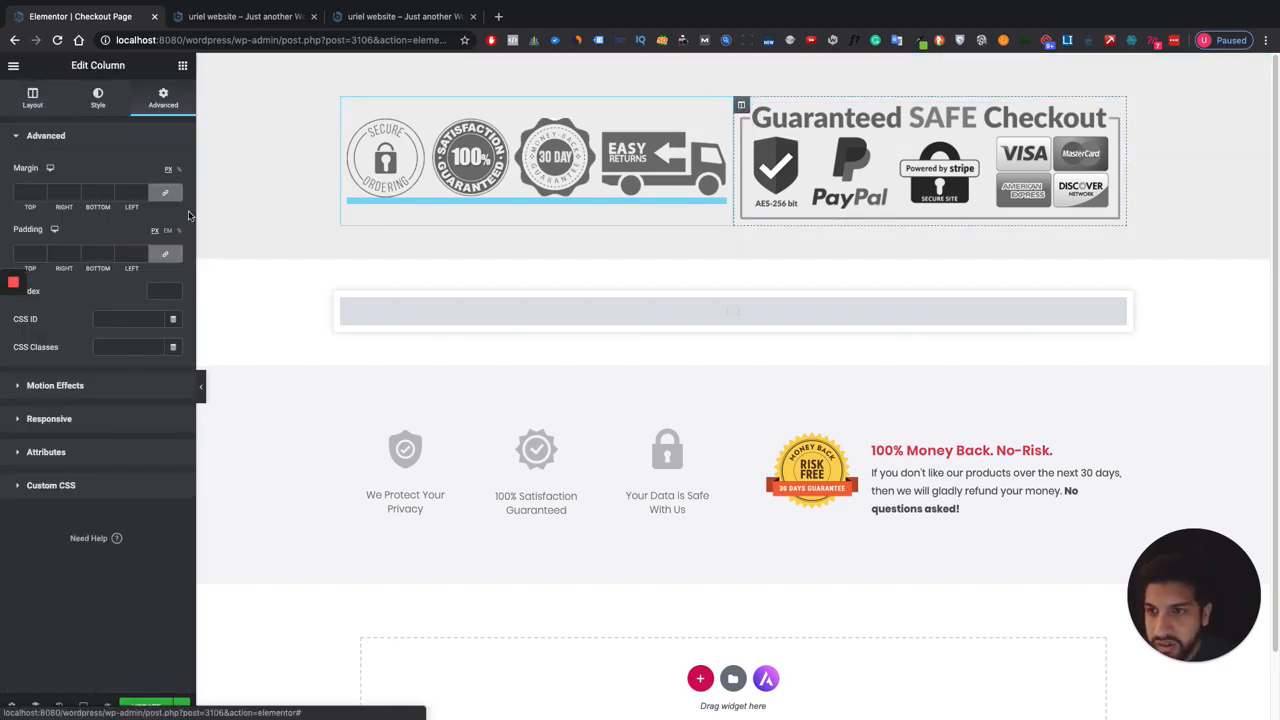
pyautogui.click(143, 191)
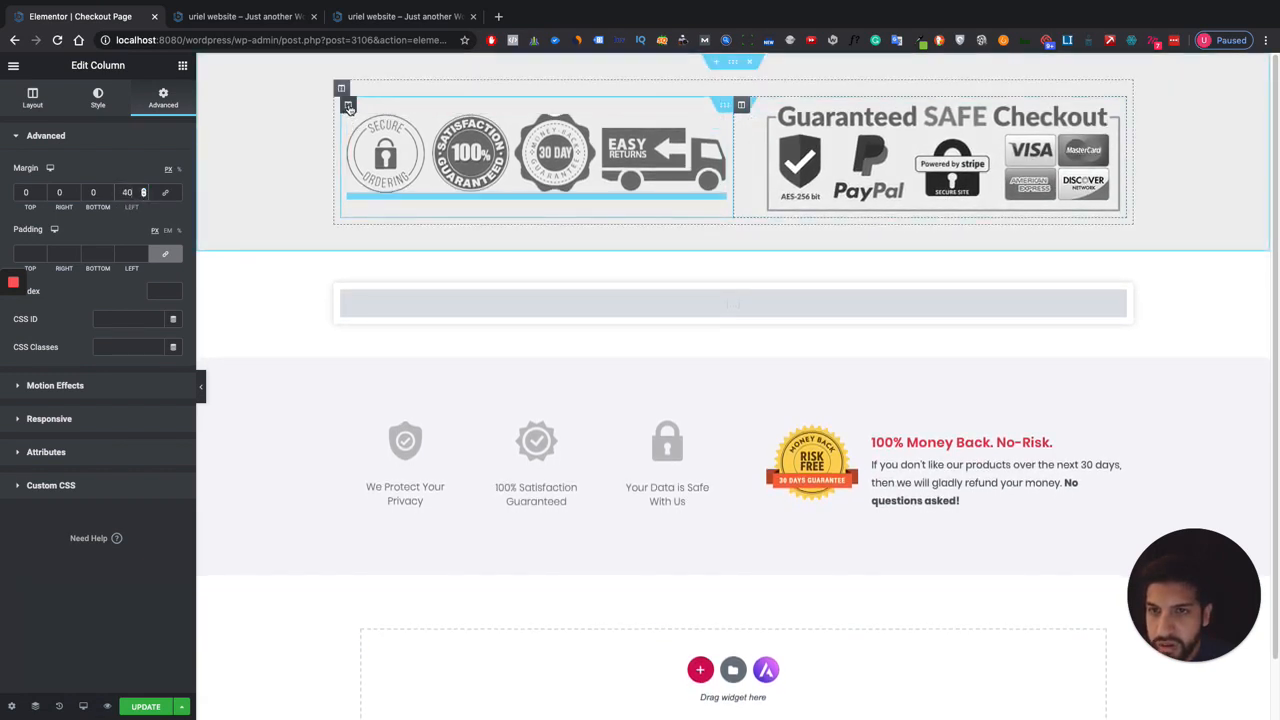
# Set the right margin of the header's first column to 40 px and check the header layout at full width.
pyautogui.click(348, 104)
pyautogui.click(163, 100)
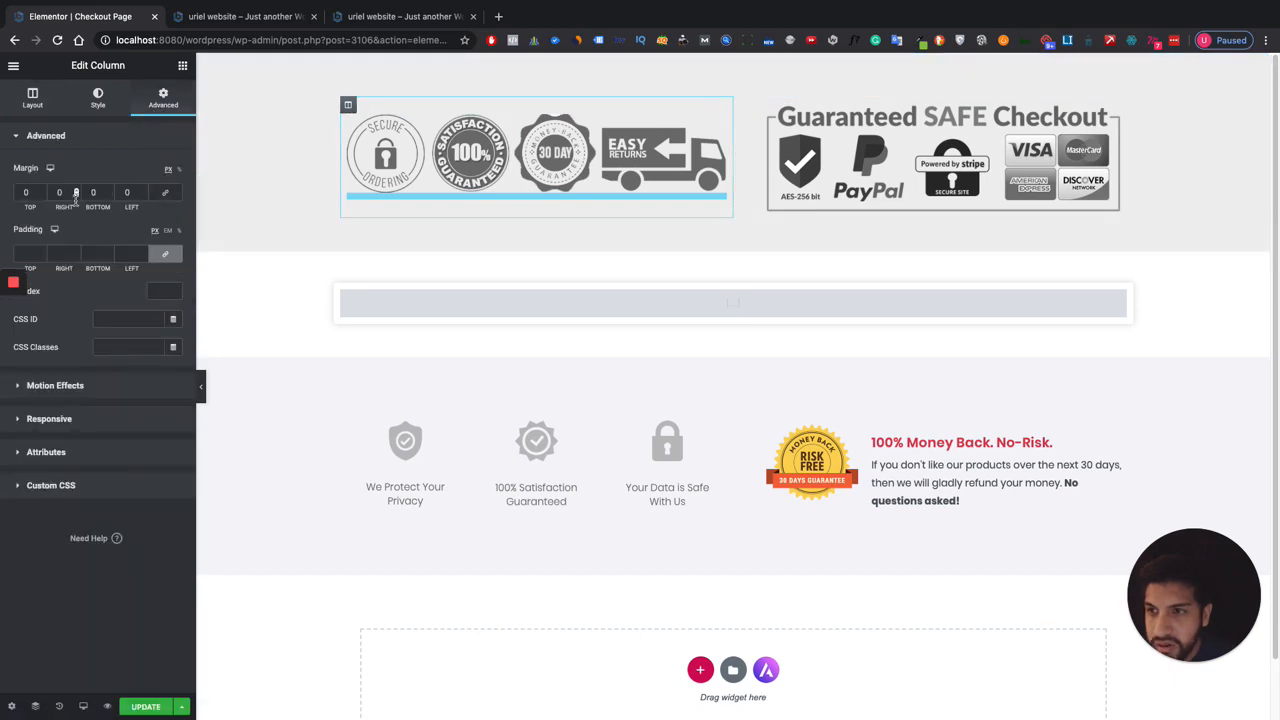
pyautogui.write('40')
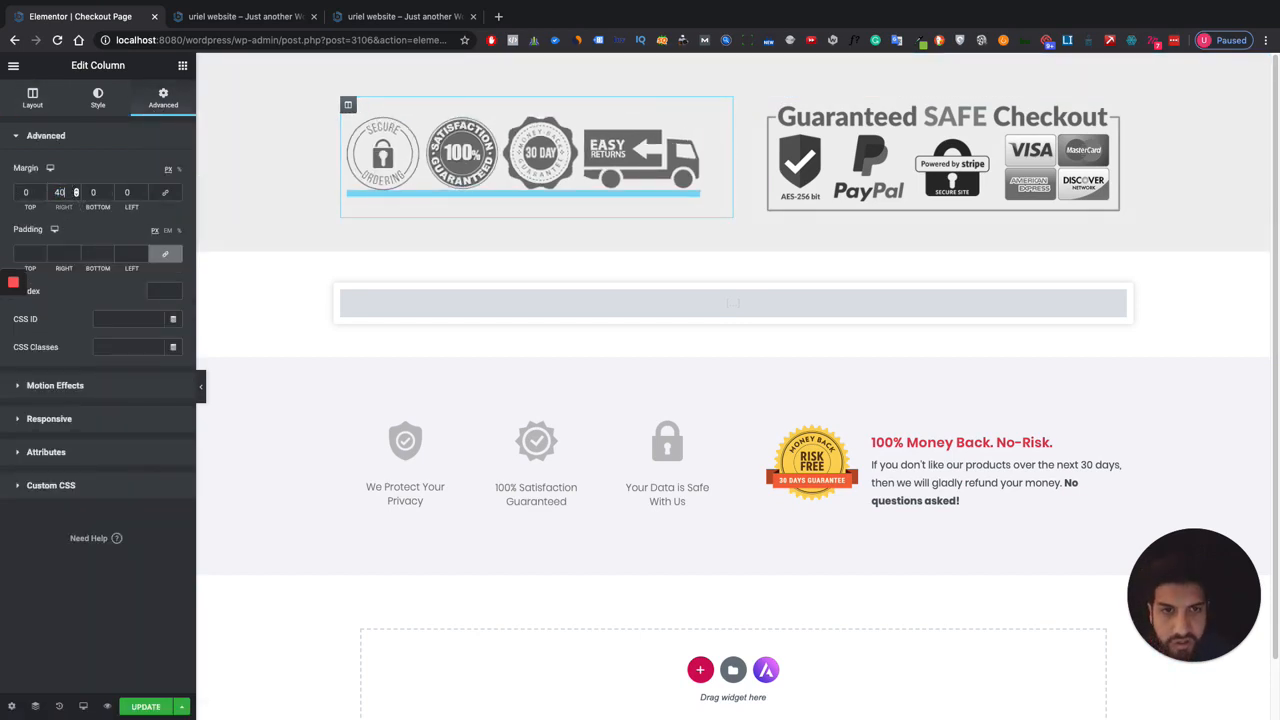
pyautogui.click(201, 386)
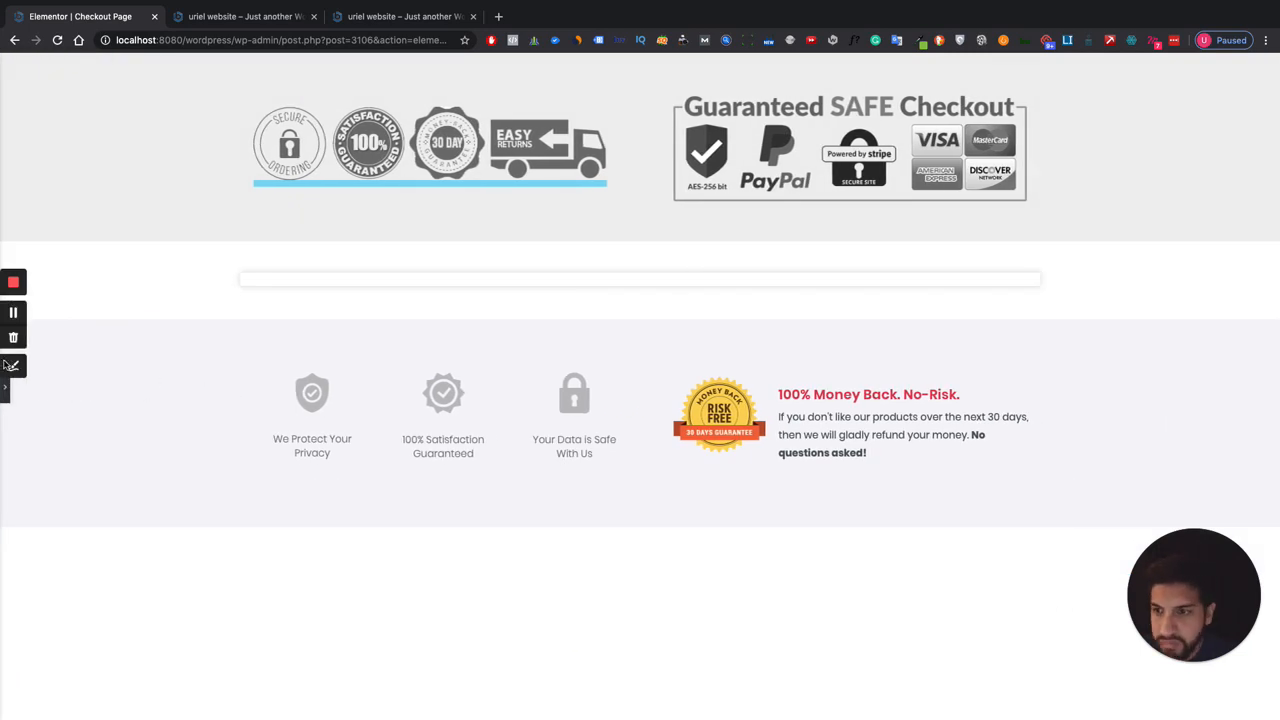
pyautogui.click(5, 386)
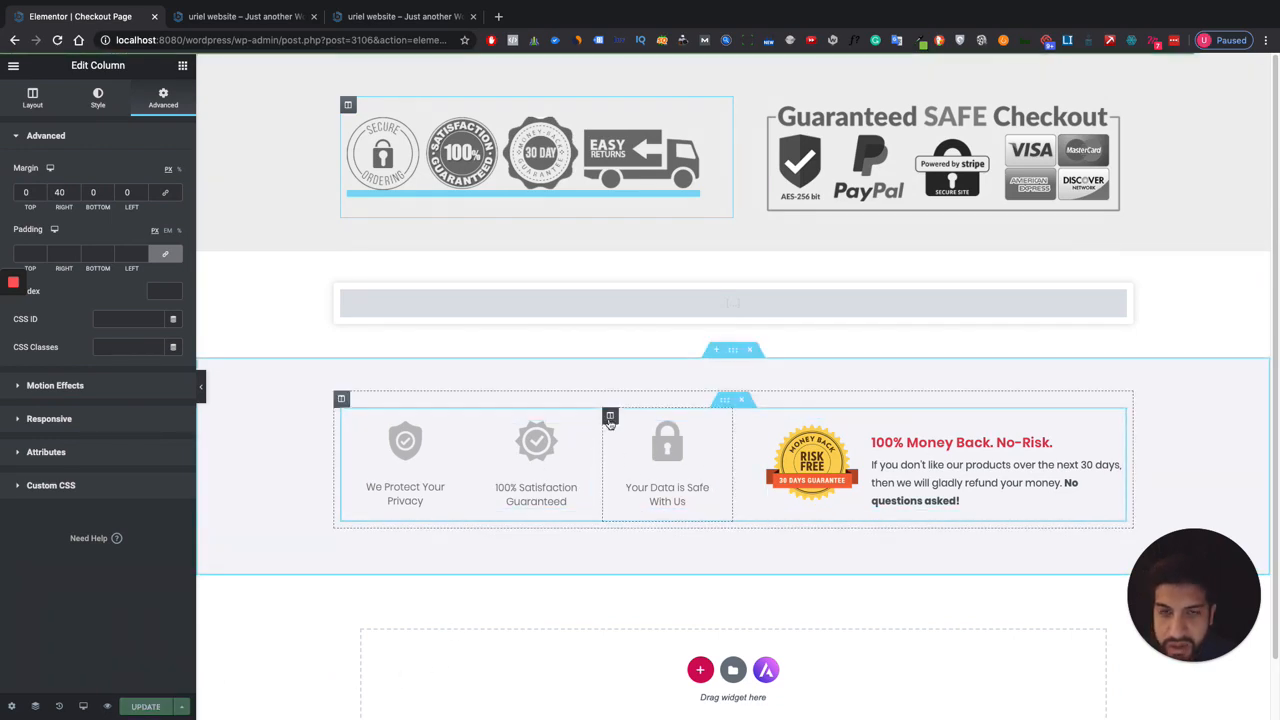
# Preview the checkout page and load the store homepage at localhost:8080/wordpress in the preview tab.
pyautogui.click(107, 706)
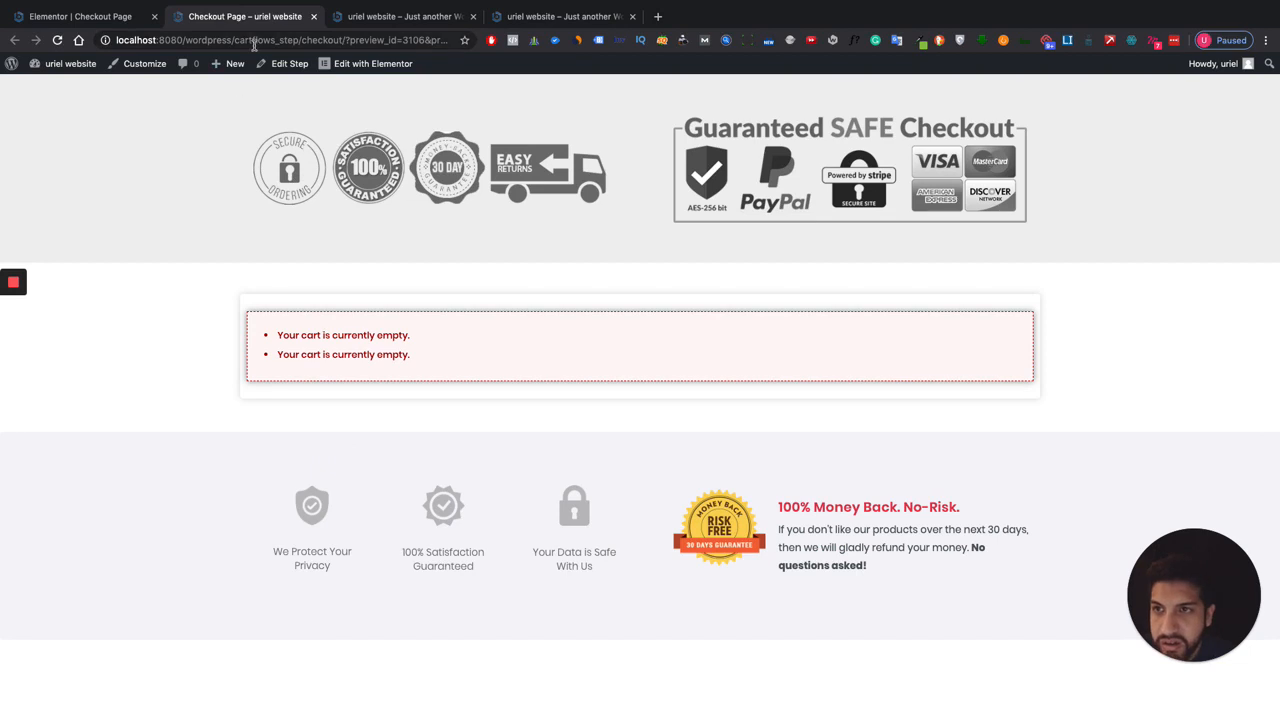
pyautogui.moveTo(234, 40); pyautogui.dragTo(742, 94)
pyautogui.write('localhost:8080/wordpress')
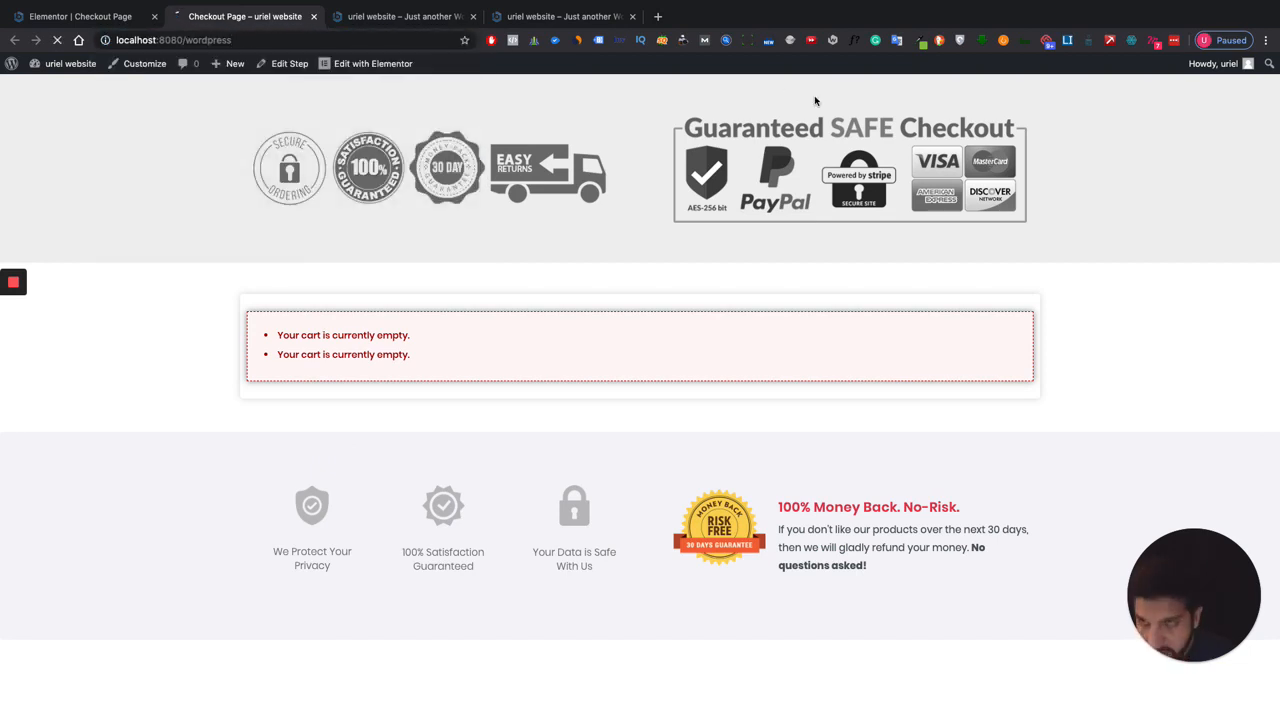
pyautogui.press('Return')
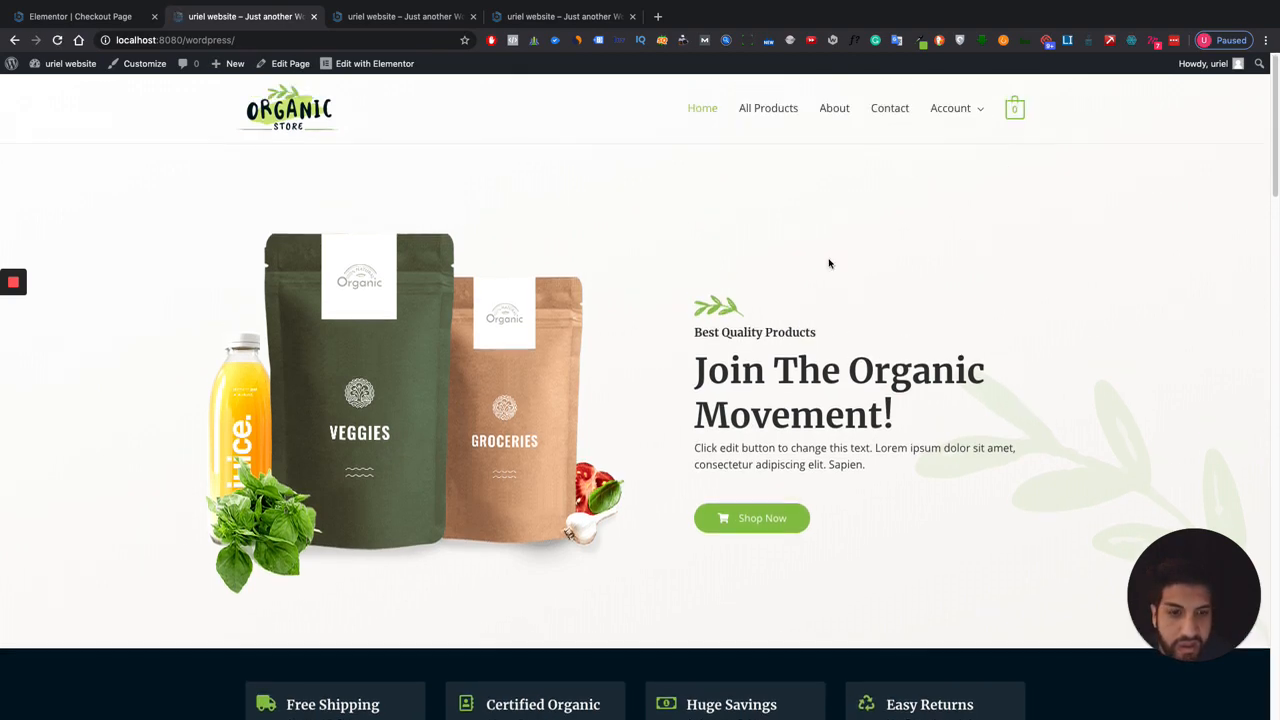
# Add the Black Lentils product from the homepage to the cart and proceed from the cart to checkout.
pyautogui.scroll(-10, 853, 289)
pyautogui.scroll(2, 854, 319)
pyautogui.scroll(-1, 840, 323)
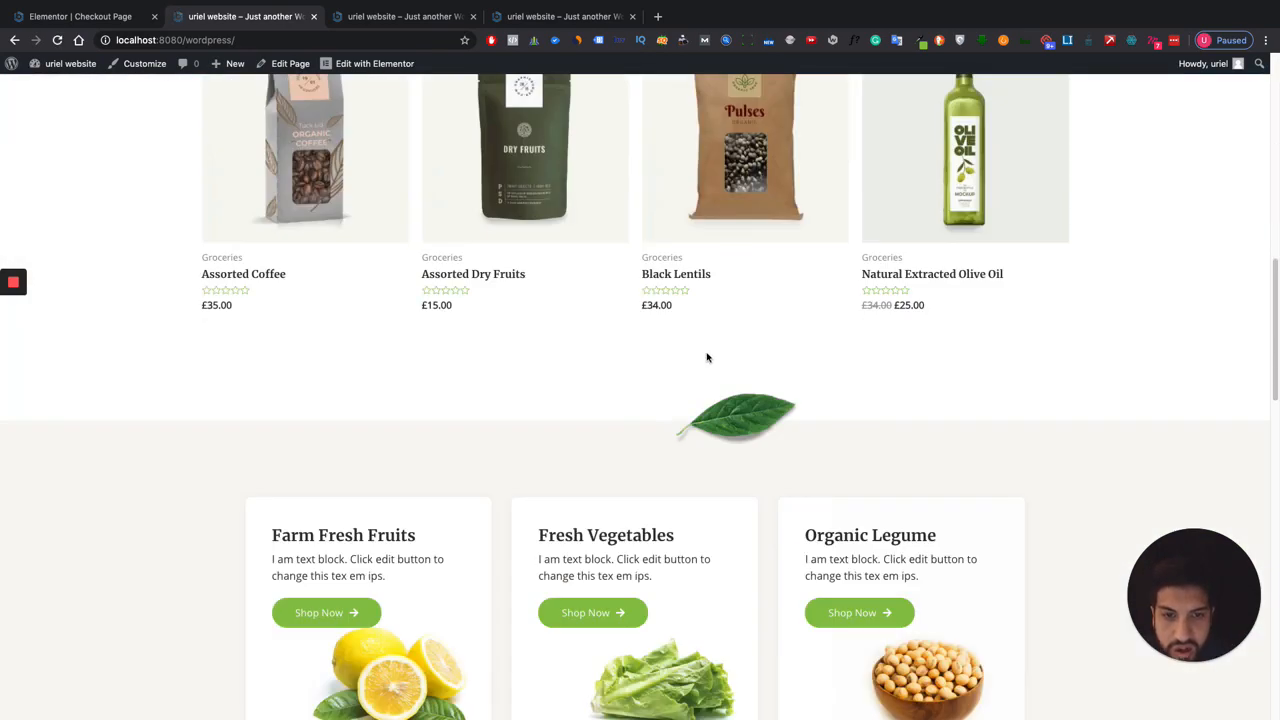
pyautogui.click(749, 236)
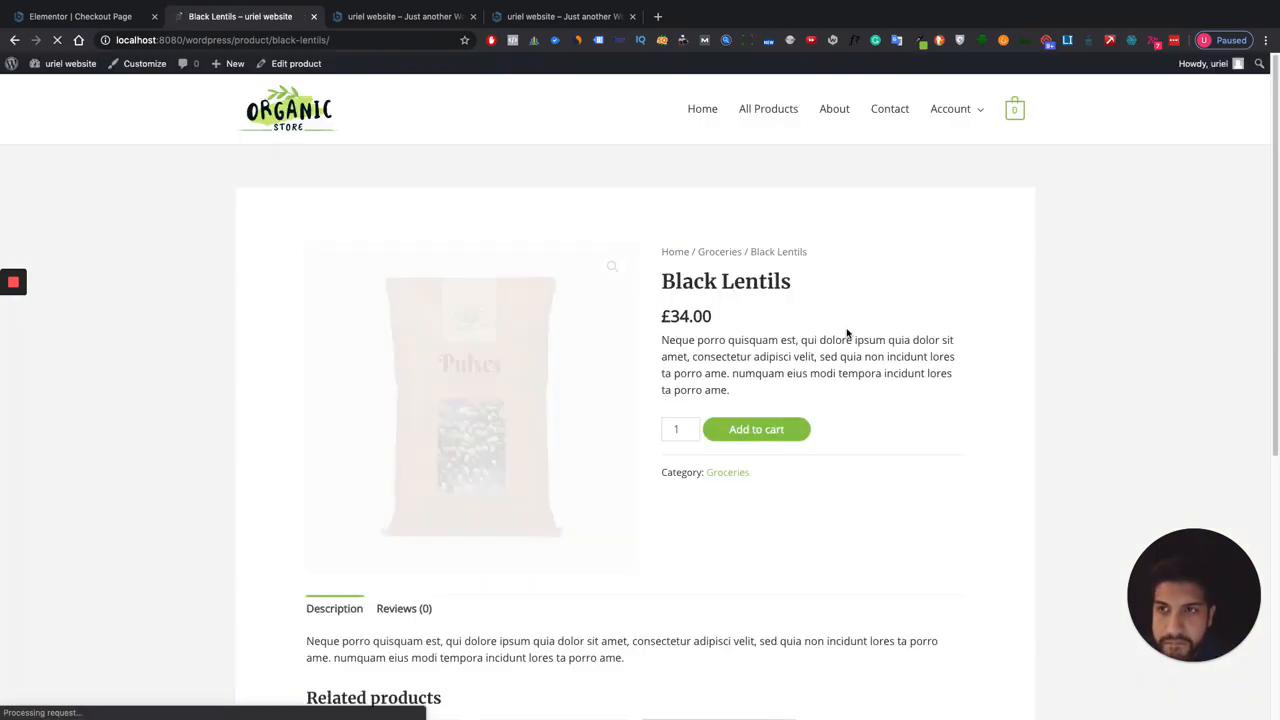
pyautogui.click(740, 437)
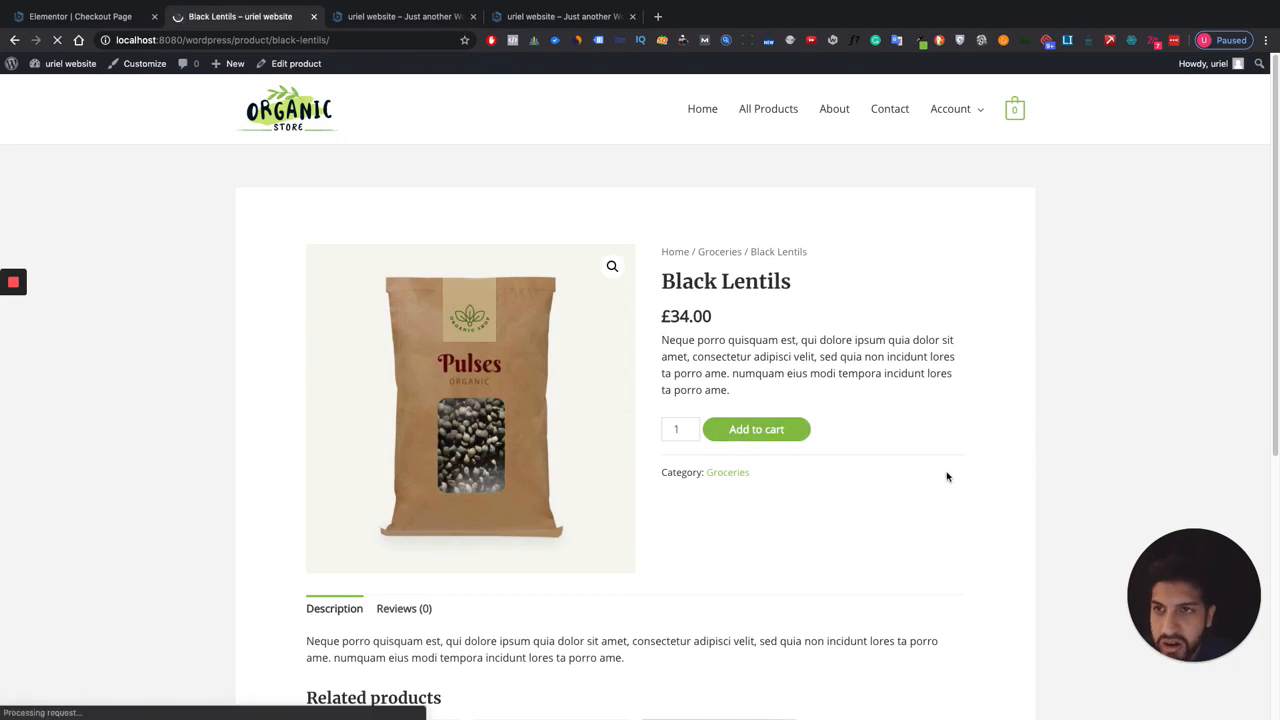
pyautogui.click(897, 273)
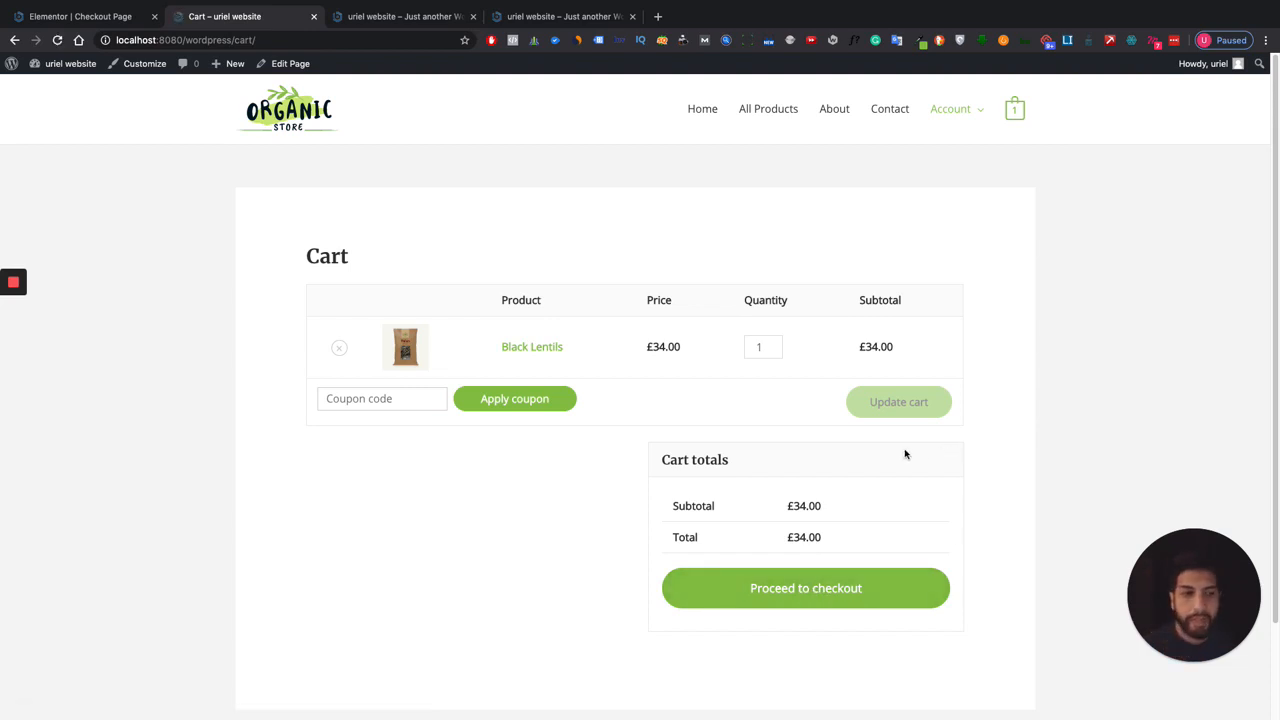
pyautogui.click(792, 589)
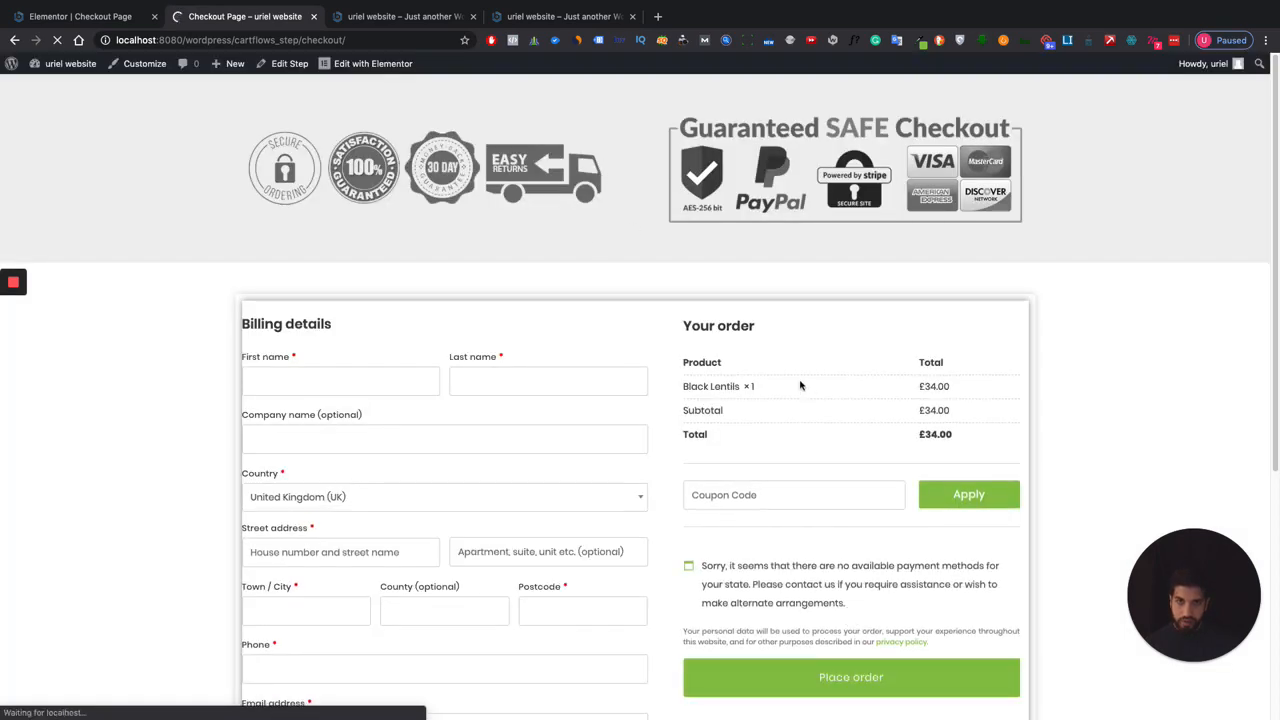
# Examine the live checkout page's header badges, billing form, order summary and trust section, comparing it with the Elementor layout.
pyautogui.scroll(-3, 780, 385)
pyautogui.scroll(4, 795, 387)
pyautogui.scroll(-4, 664, 443)
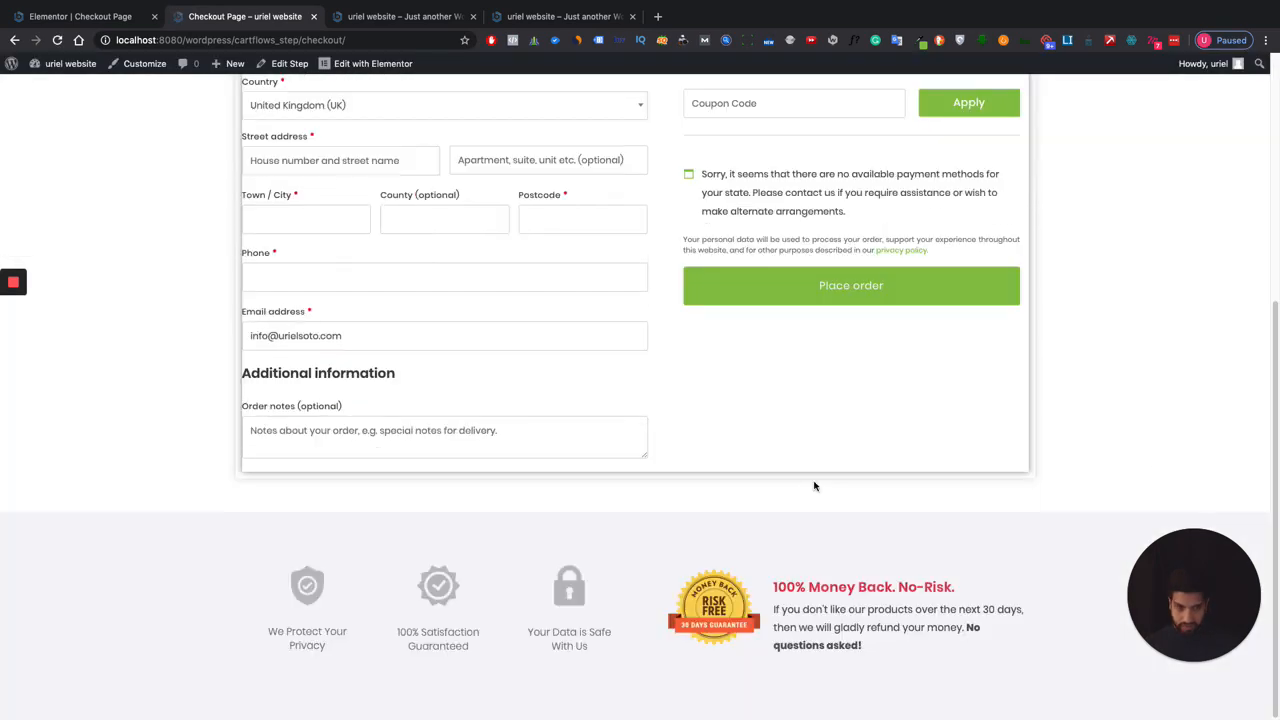
pyautogui.scroll(4, 690, 410)
pyautogui.scroll(-2, 560, 400)
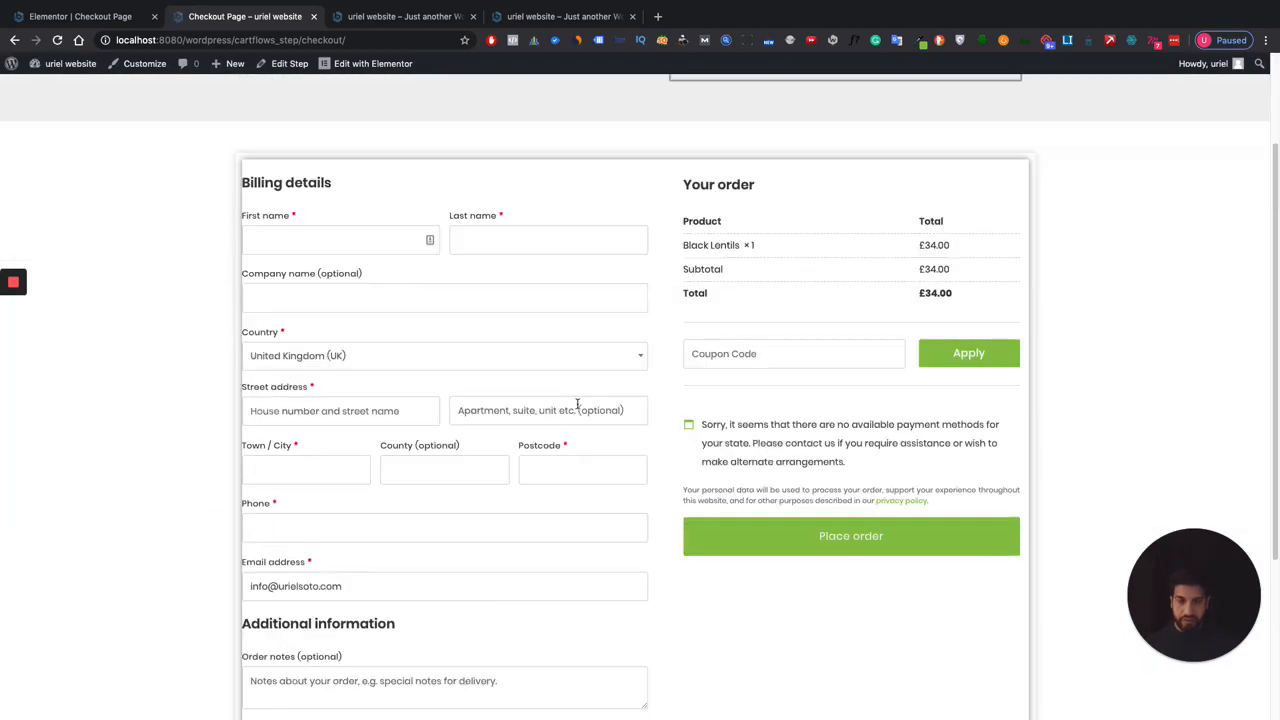
pyautogui.scroll(-2, 608, 417)
pyautogui.scroll(3, 508, 409)
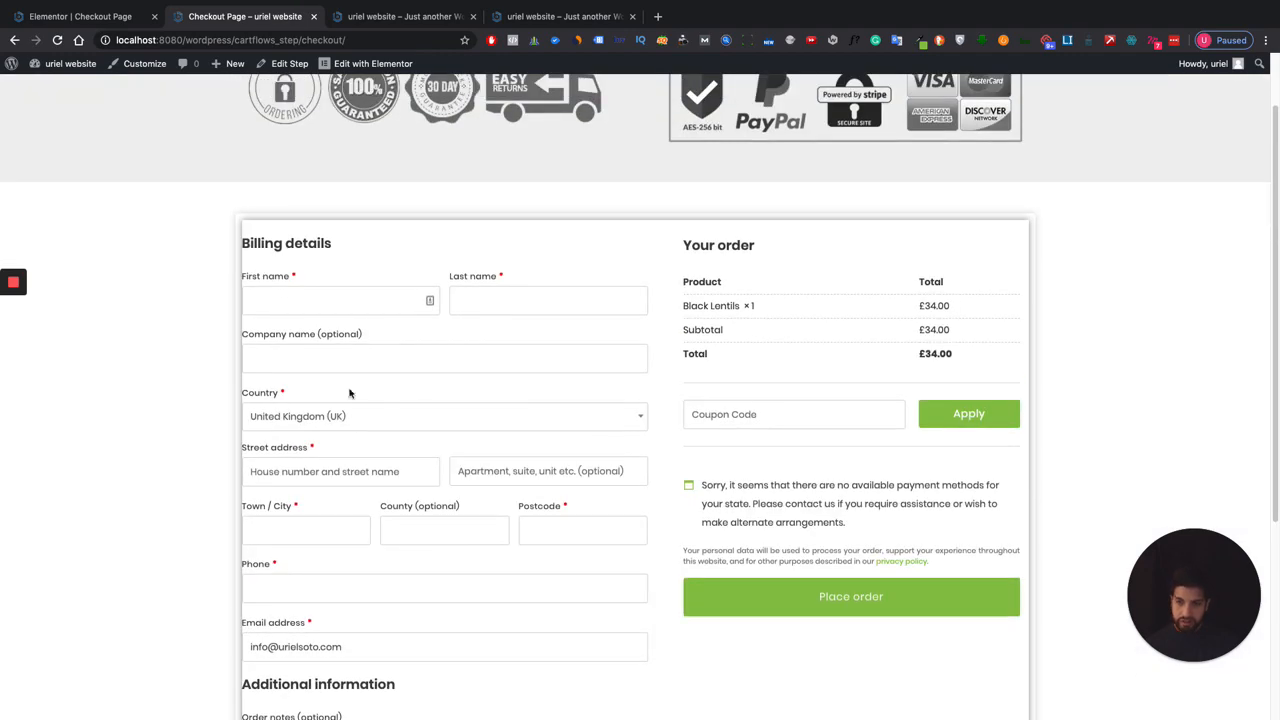
pyautogui.scroll(-5, 631, 470)
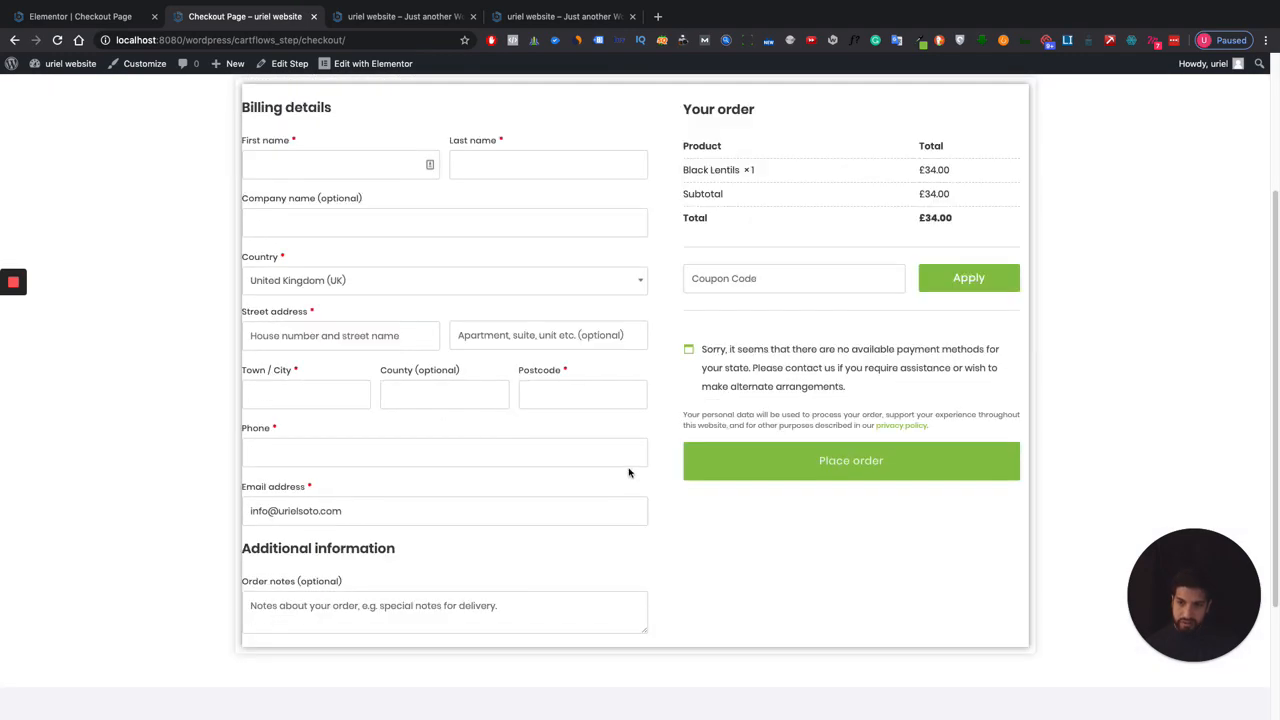
pyautogui.scroll(2, 514, 283)
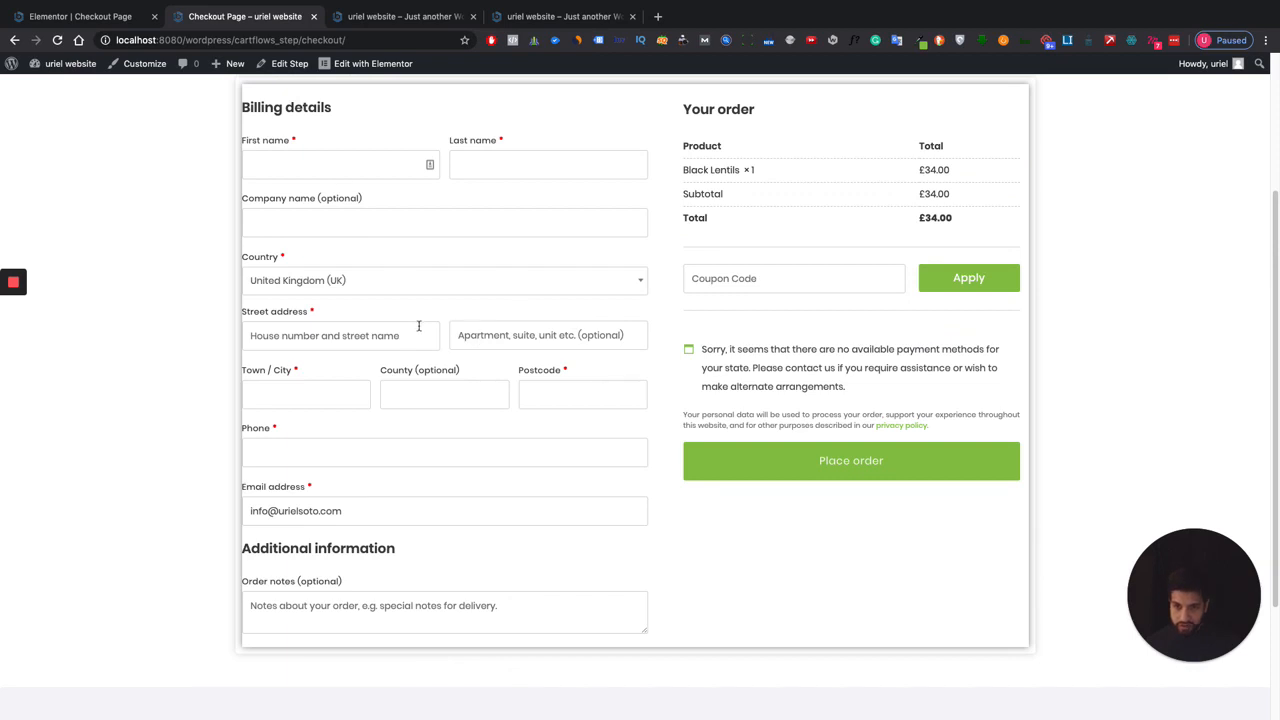
pyautogui.scroll(1, 419, 326)
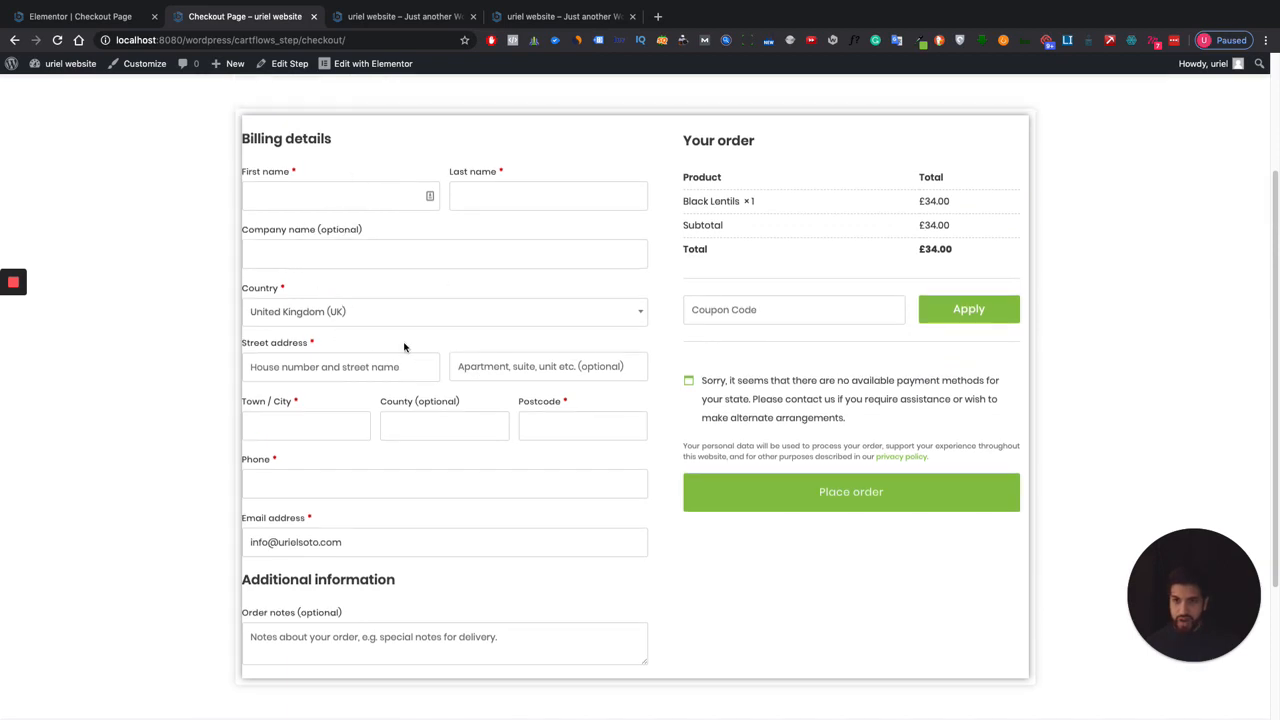
pyautogui.click(352, 17)
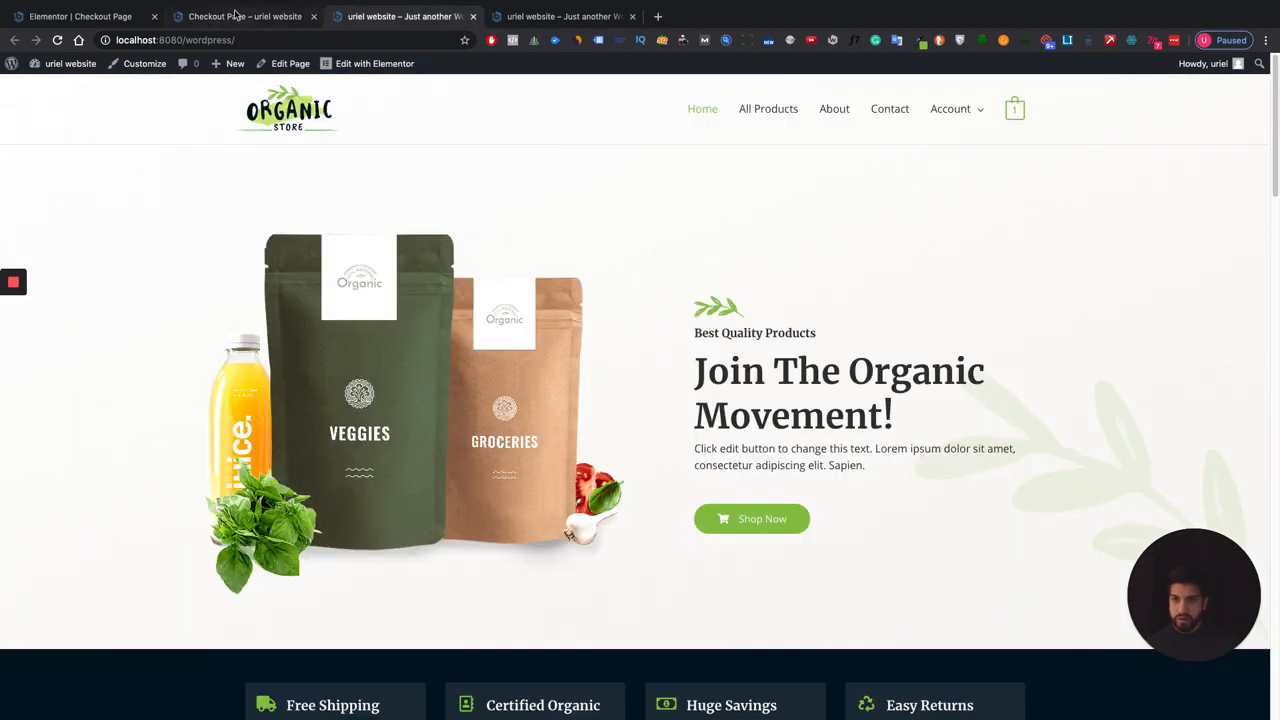
pyautogui.click(235, 16)
pyautogui.click(95, 16)
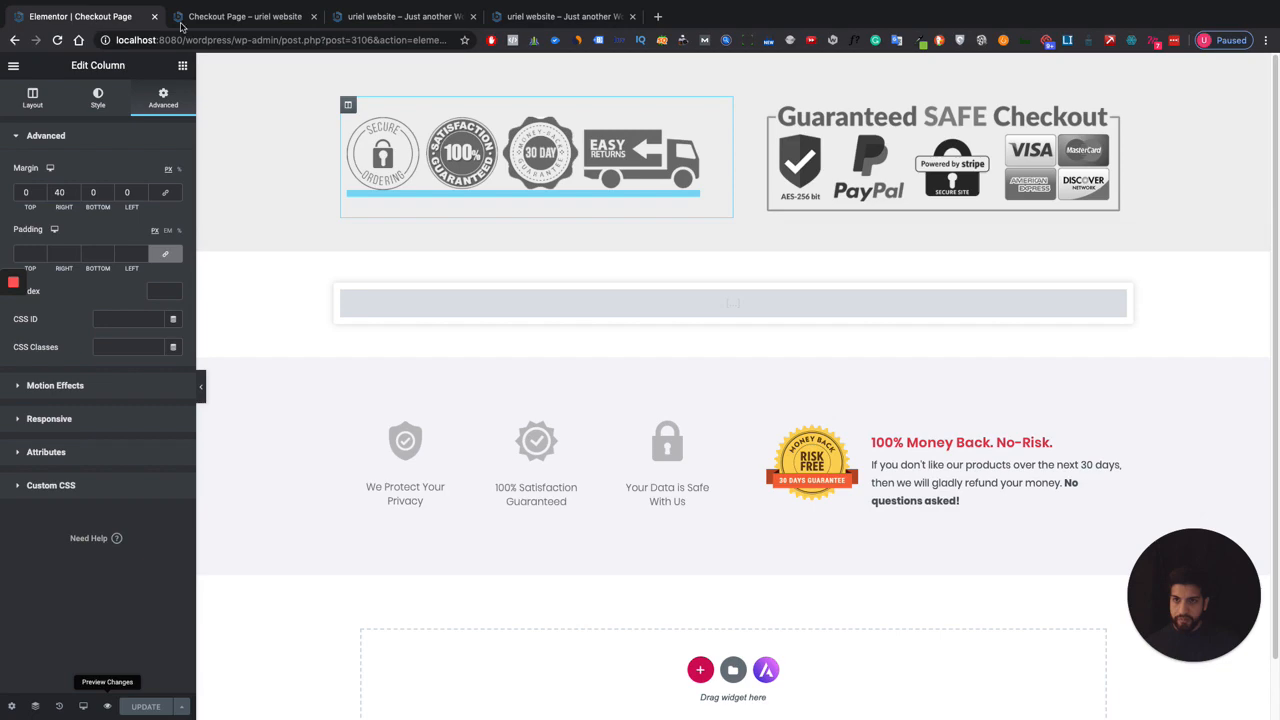
pyautogui.click(285, 15)
pyautogui.scroll(3, 538, 313)
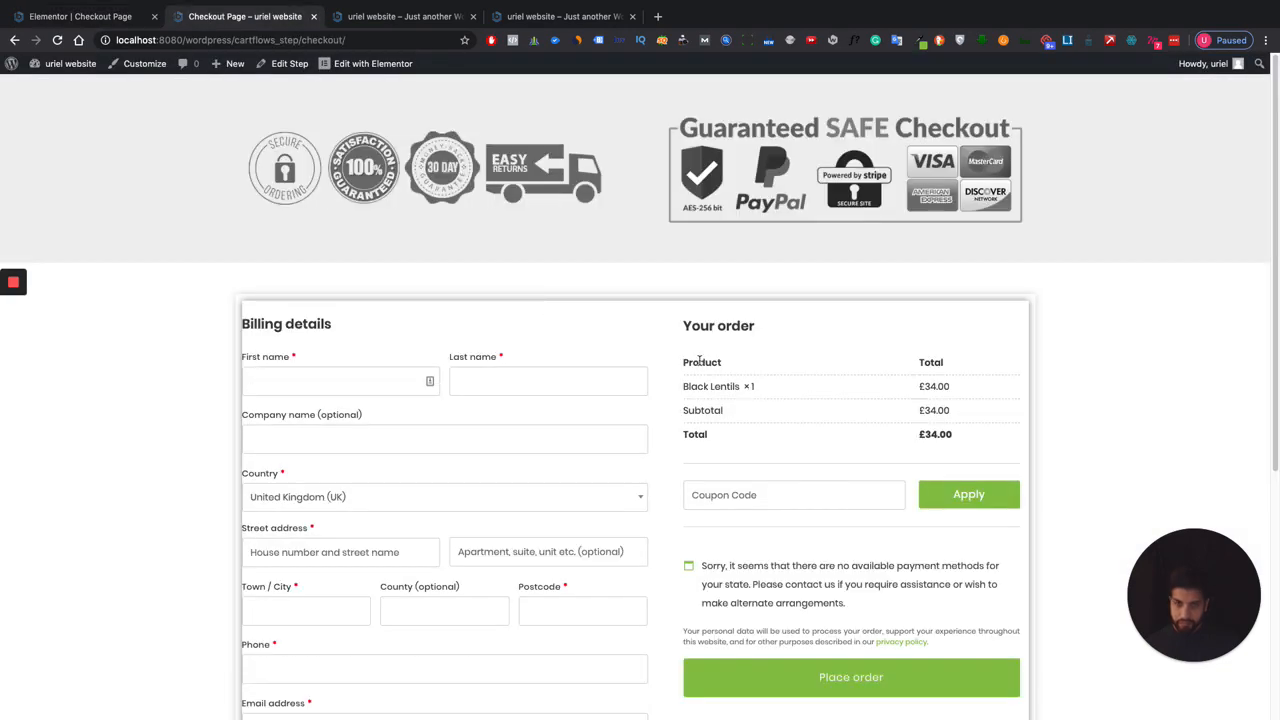
pyautogui.scroll(-5, 710, 380)
pyautogui.scroll(5, 538, 365)
pyautogui.scroll(-1, 650, 450)
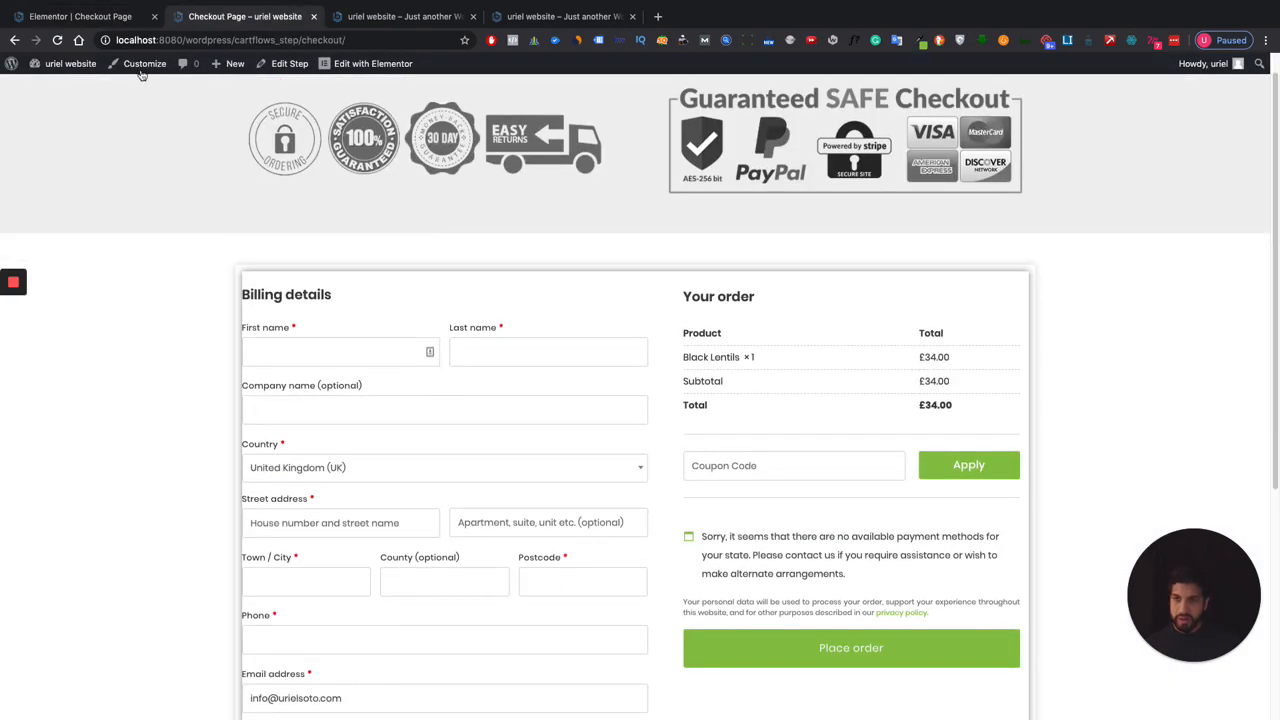
# Return to the Elementor editor and reset the box shadow of the checkout form's shortcode widget to default.
pyautogui.click(80, 16)
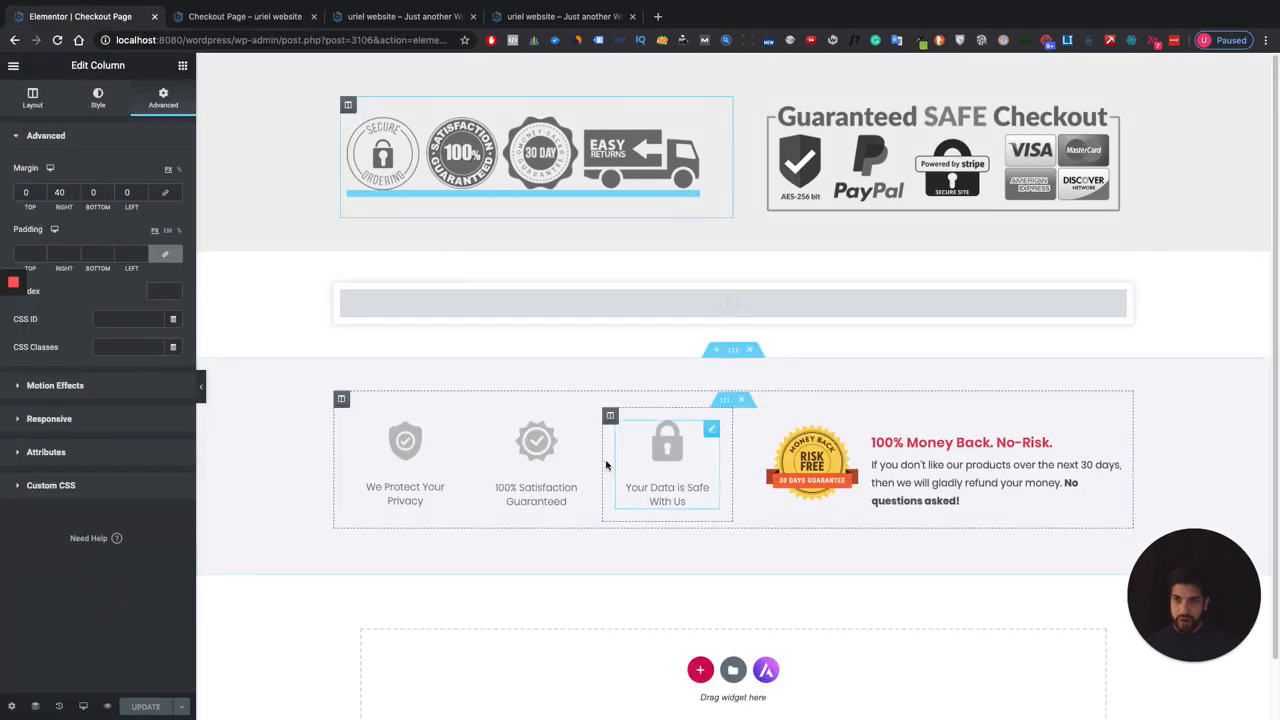
pyautogui.click(402, 308)
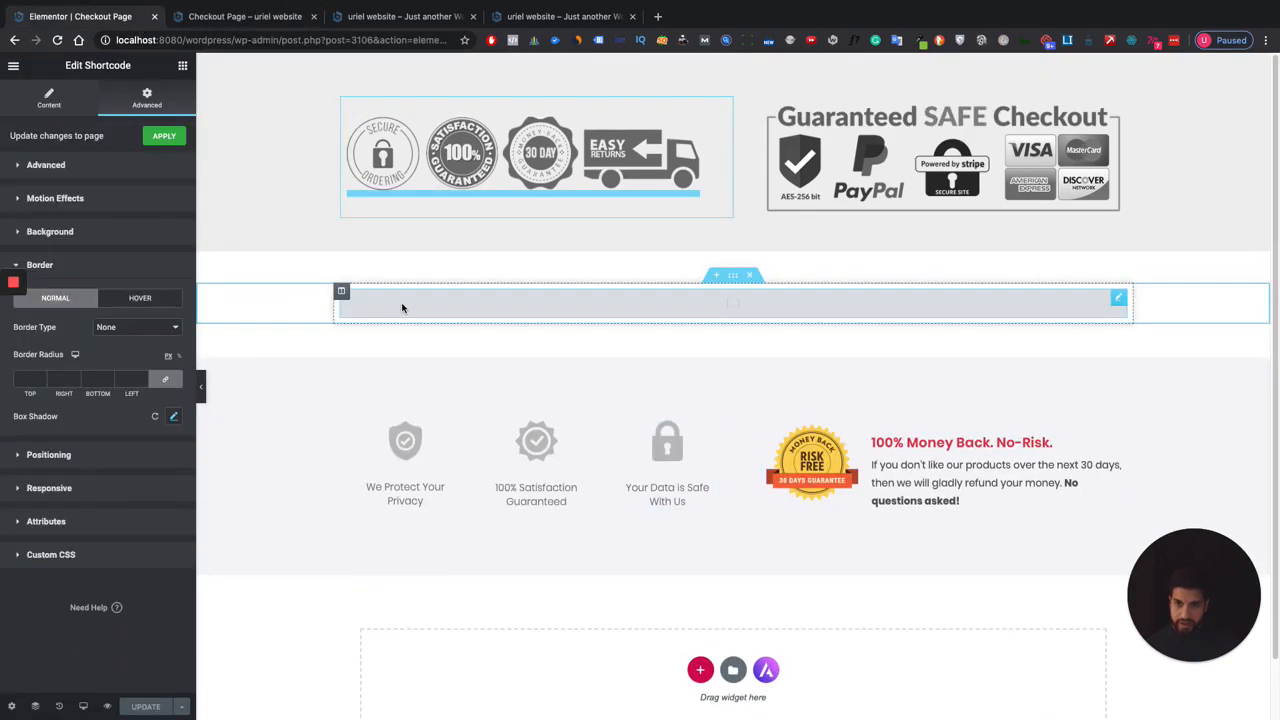
pyautogui.click(152, 416)
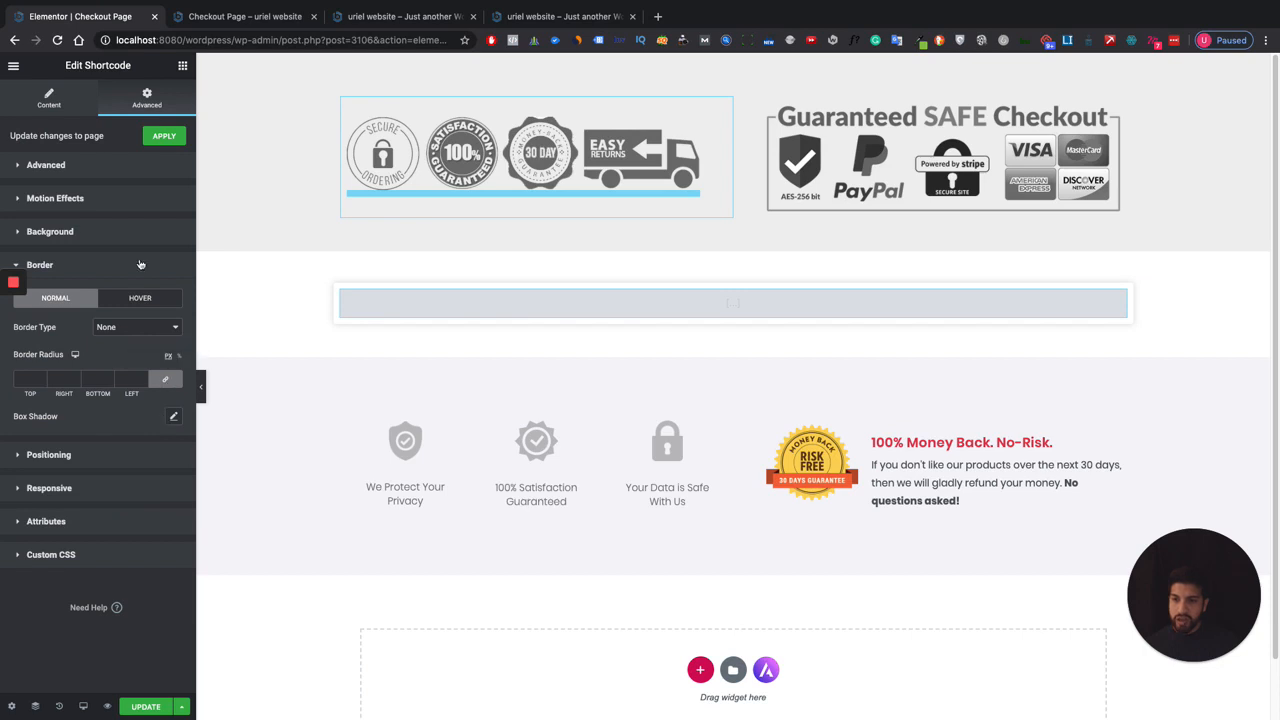
# Give the checkout shortcode unlinked margins of 20 px left and 0 elsewhere, update the page and check the form in the preview tab.
pyautogui.click(108, 165)
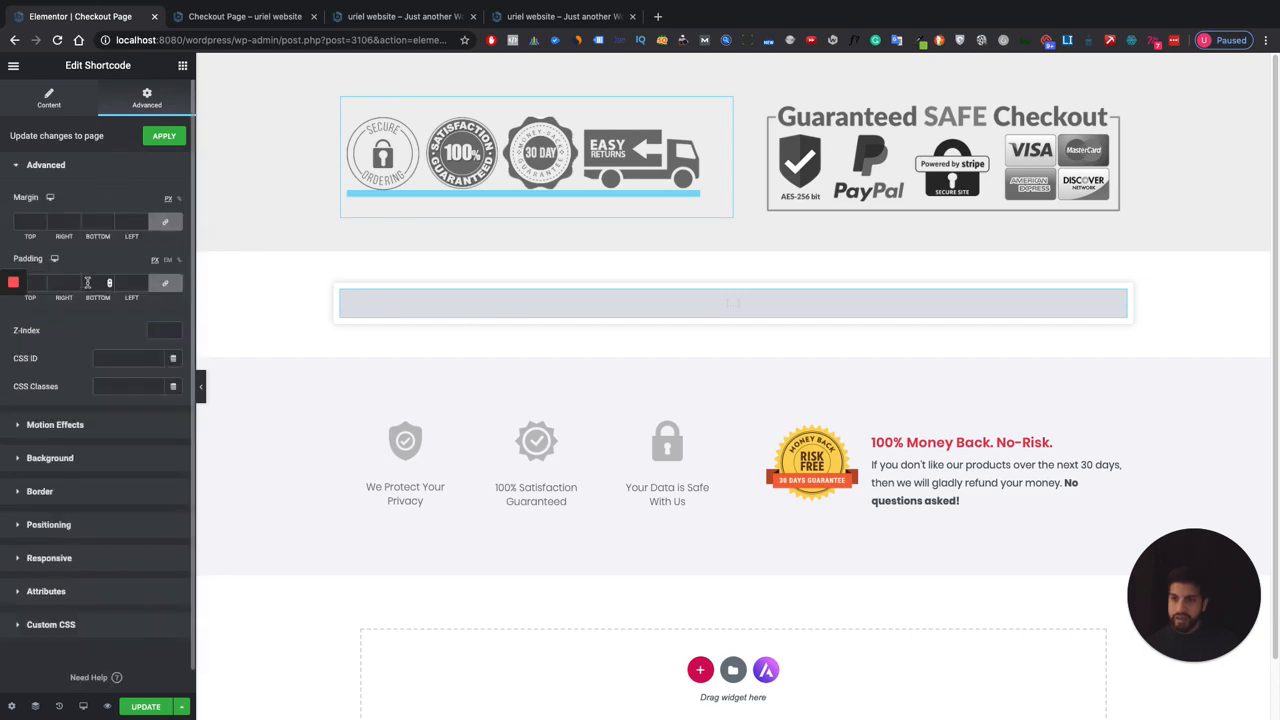
pyautogui.click(158, 228)
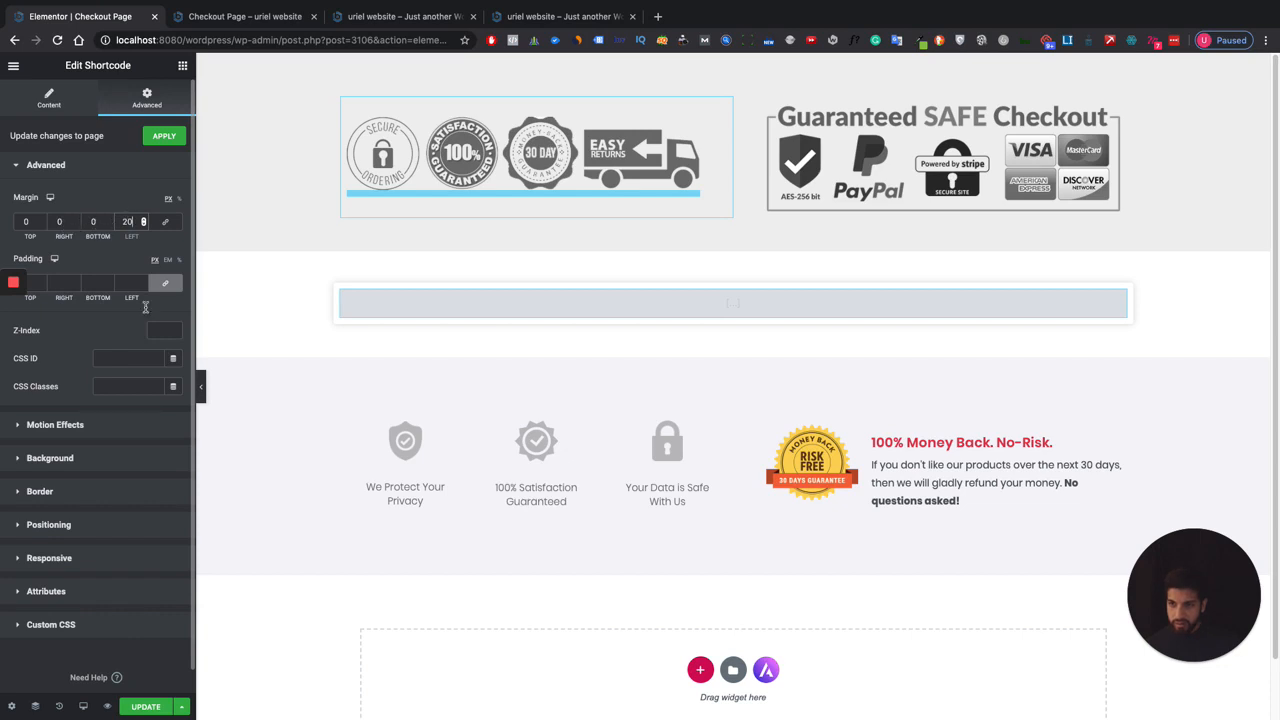
pyautogui.click(145, 706)
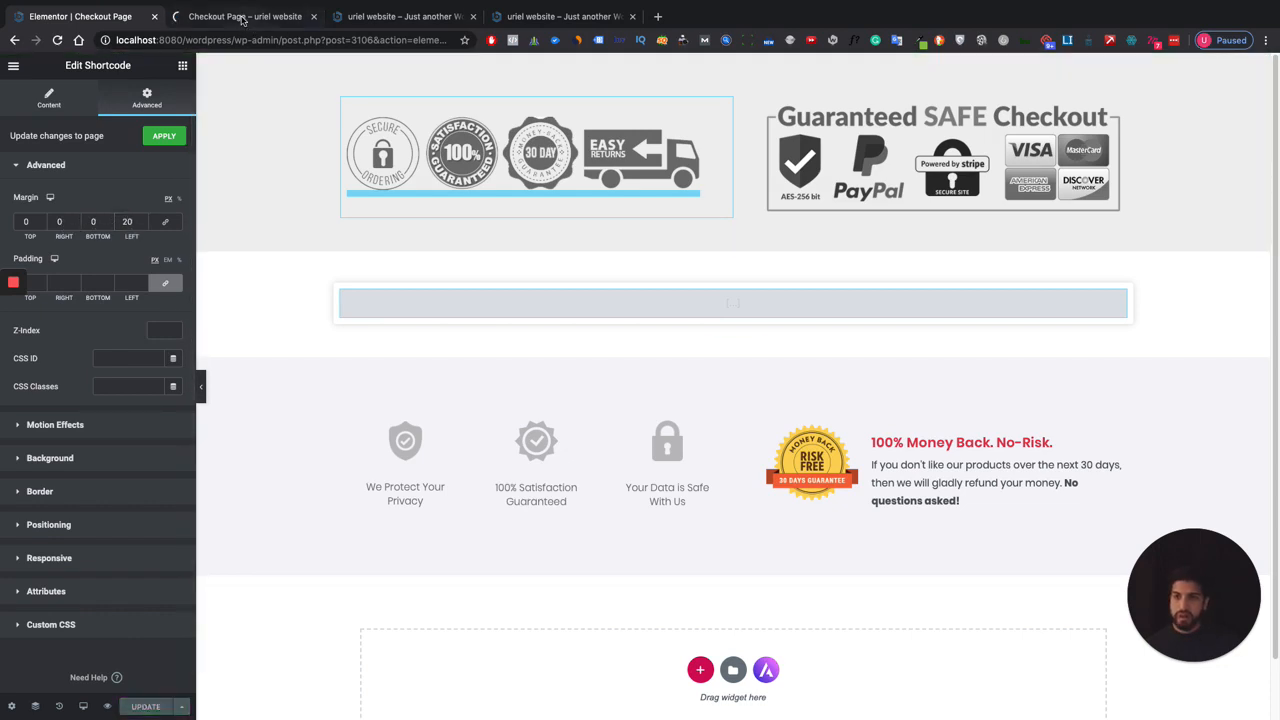
pyautogui.click(243, 17)
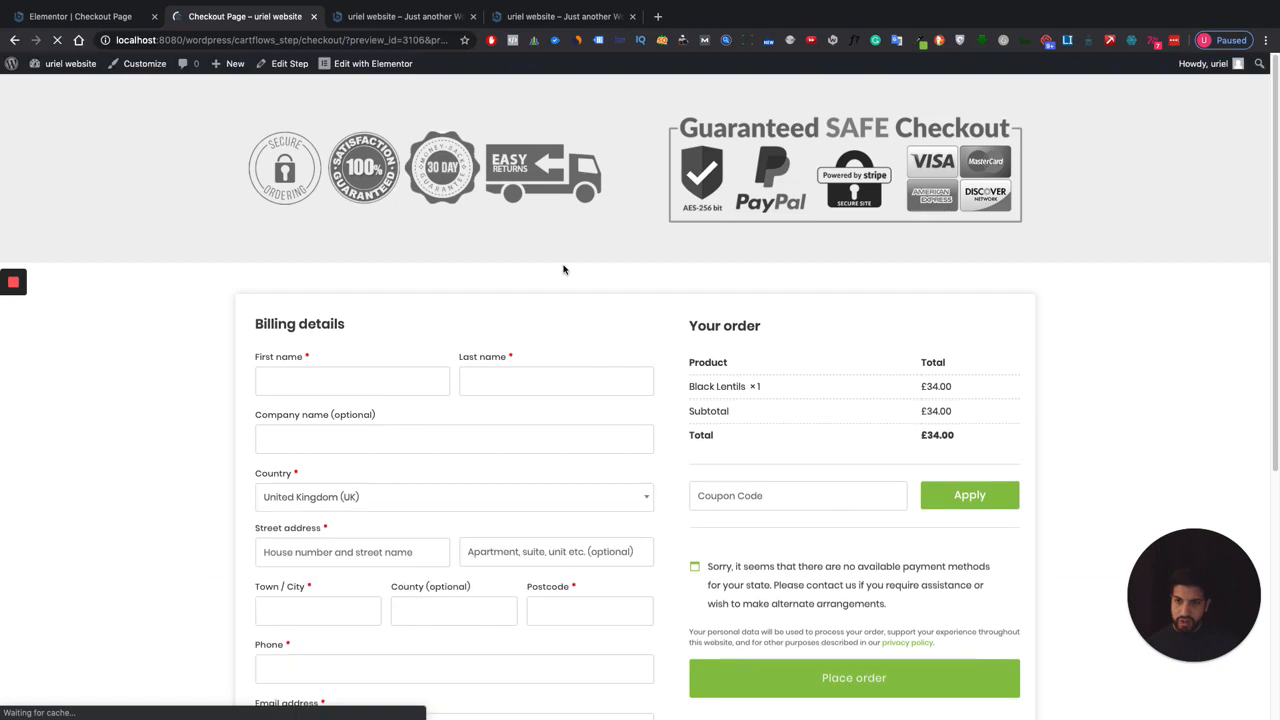
pyautogui.scroll(-5, 563, 269)
pyautogui.scroll(4, 557, 294)
pyautogui.scroll(1, 557, 294)
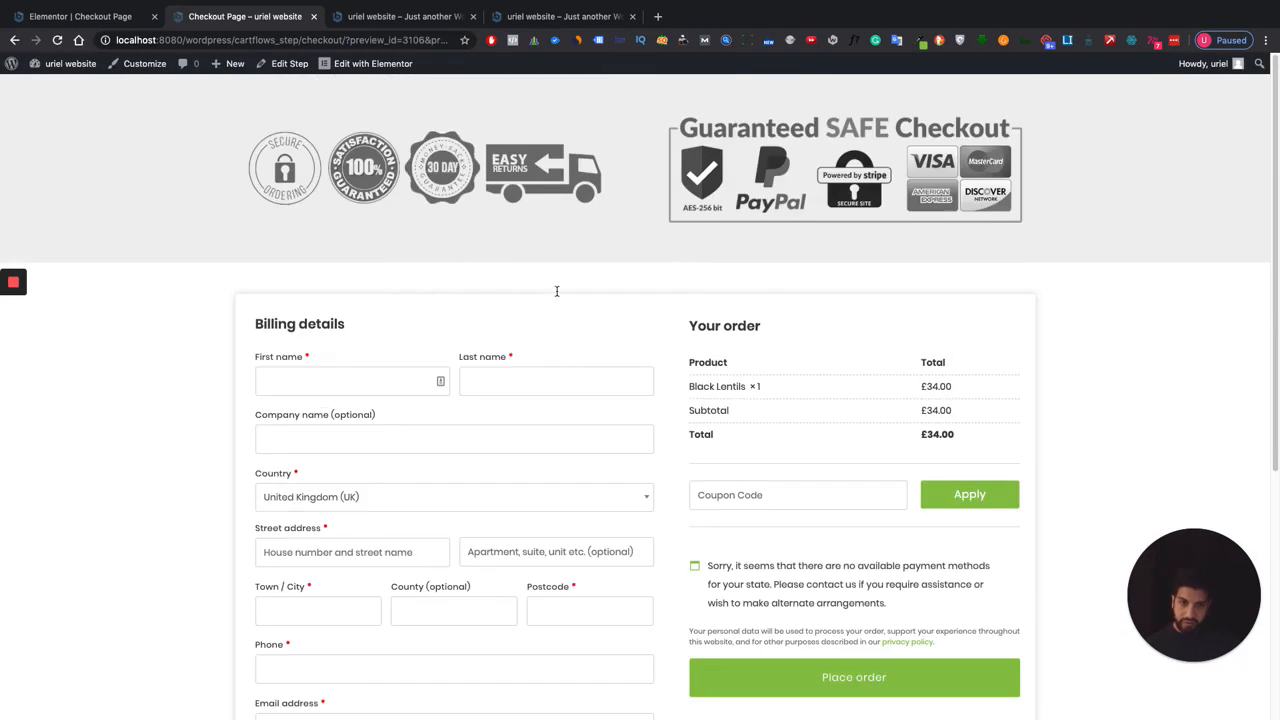
pyautogui.scroll(-4, 540, 275)
pyautogui.scroll(3, 557, 283)
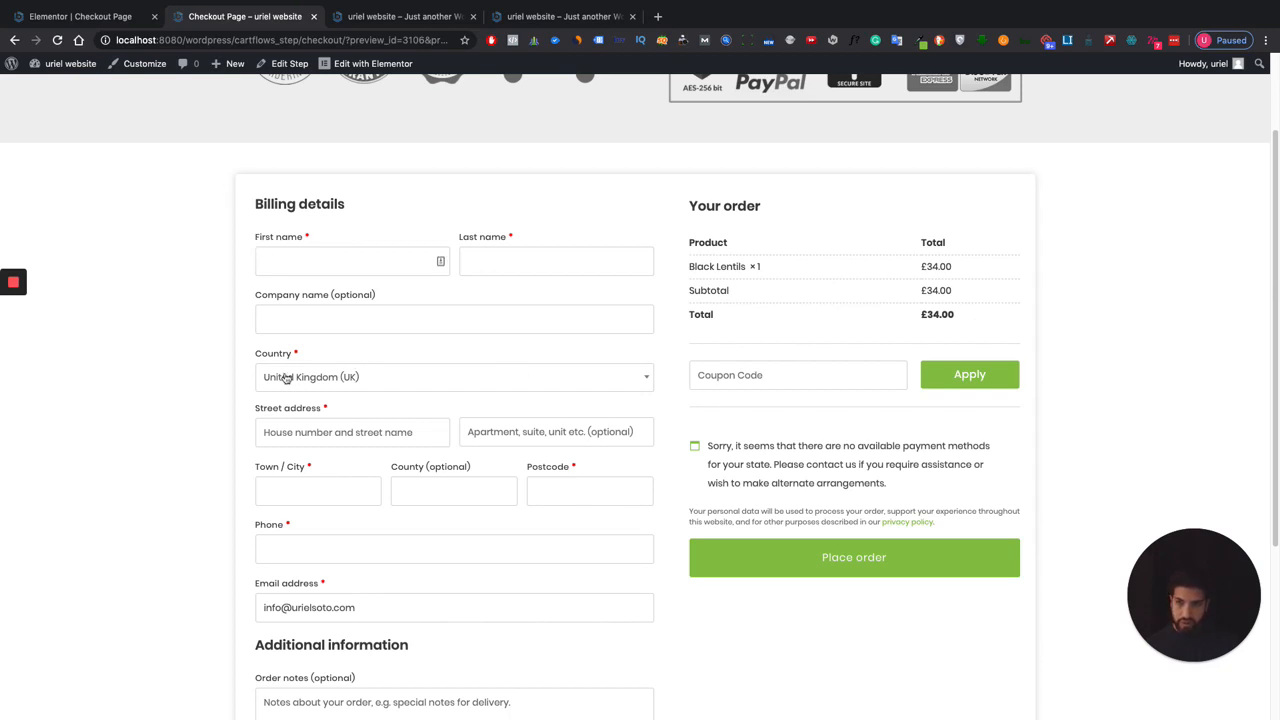
# Set the checkout shortcode's left margin to 15 px in the Elementor editor and update the page.
pyautogui.click(110, 18)
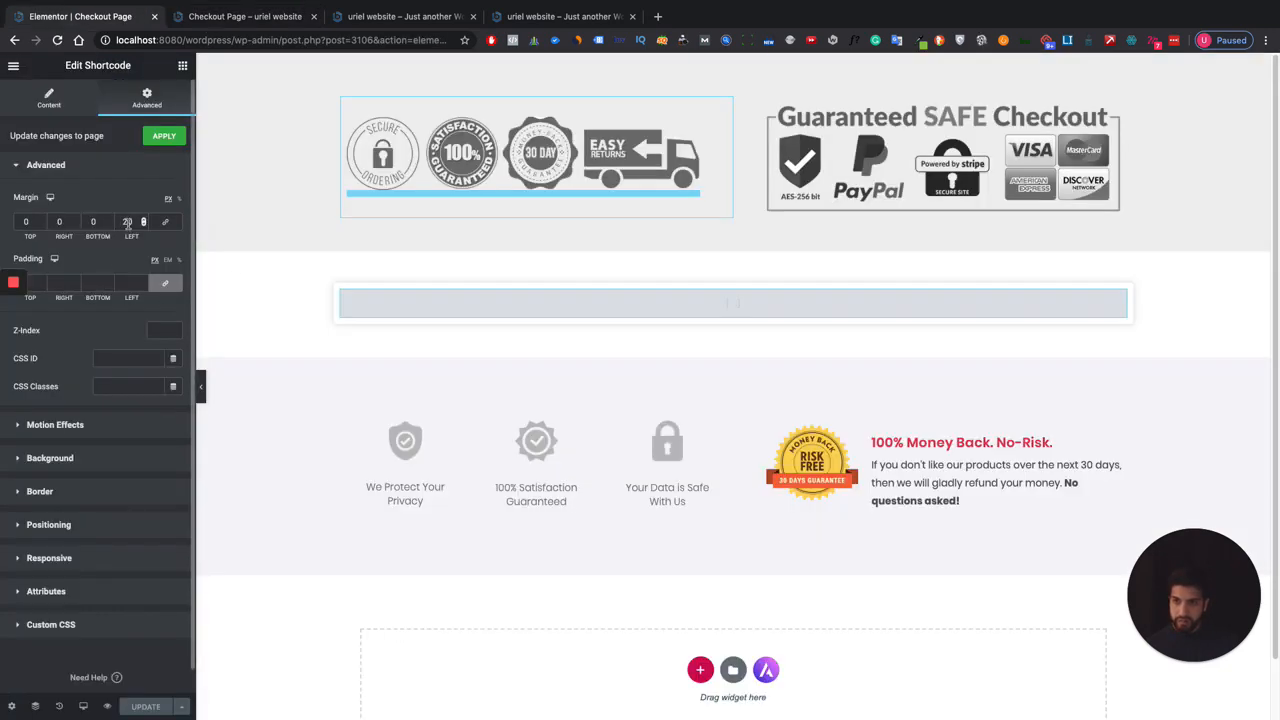
pyautogui.write('15')
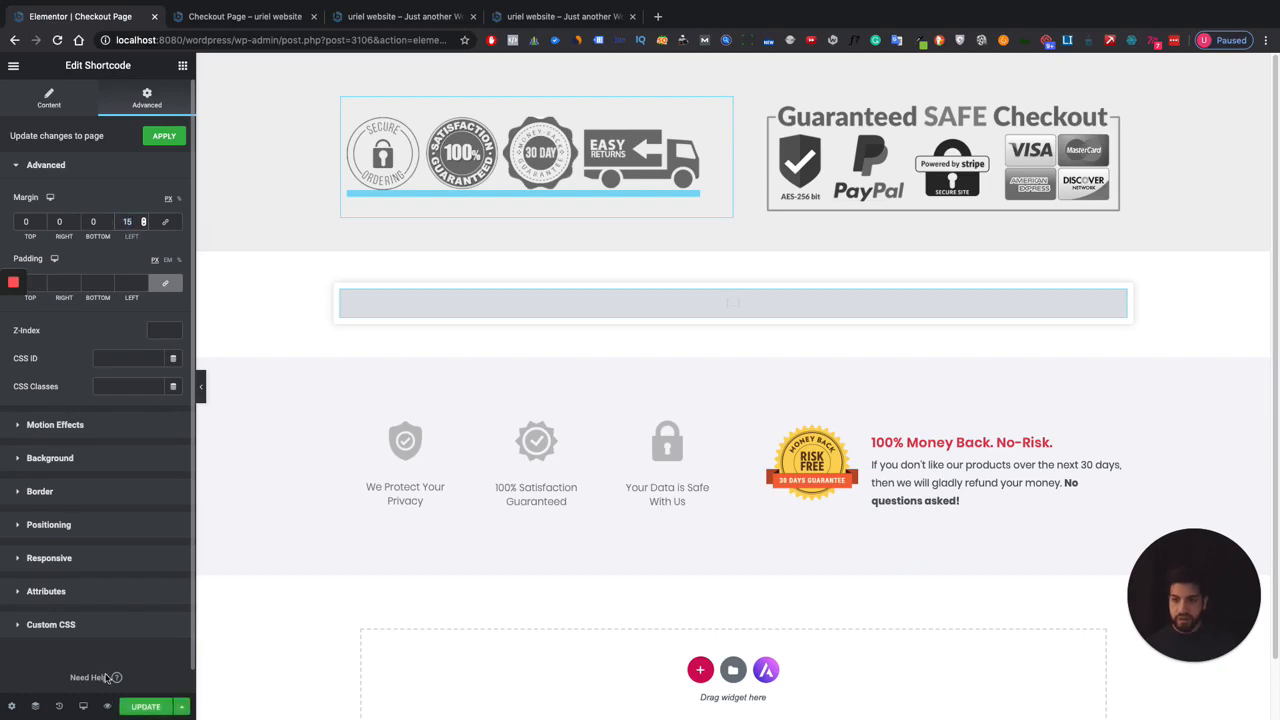
pyautogui.click(145, 706)
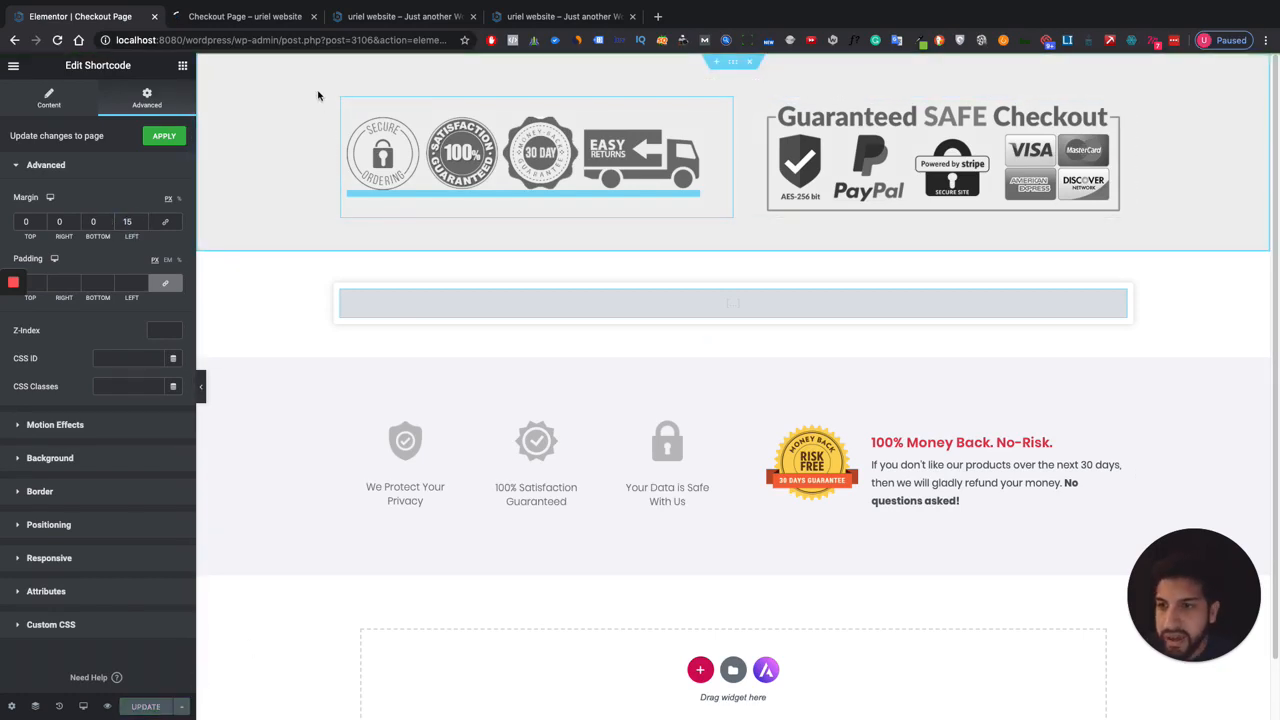
# Examine the refreshed checkout preview, including the form spacing, order summary, coupon code field and trust section.
pyautogui.click(240, 17)
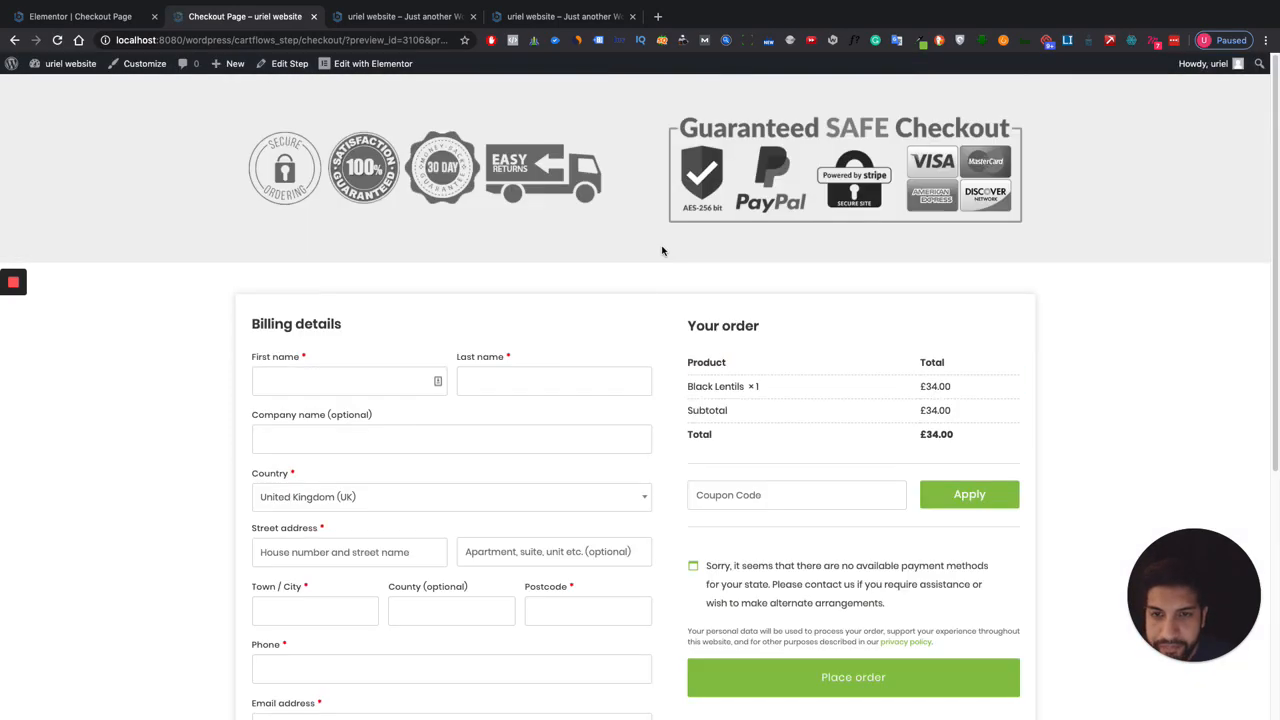
pyautogui.scroll(-3, 870, 403)
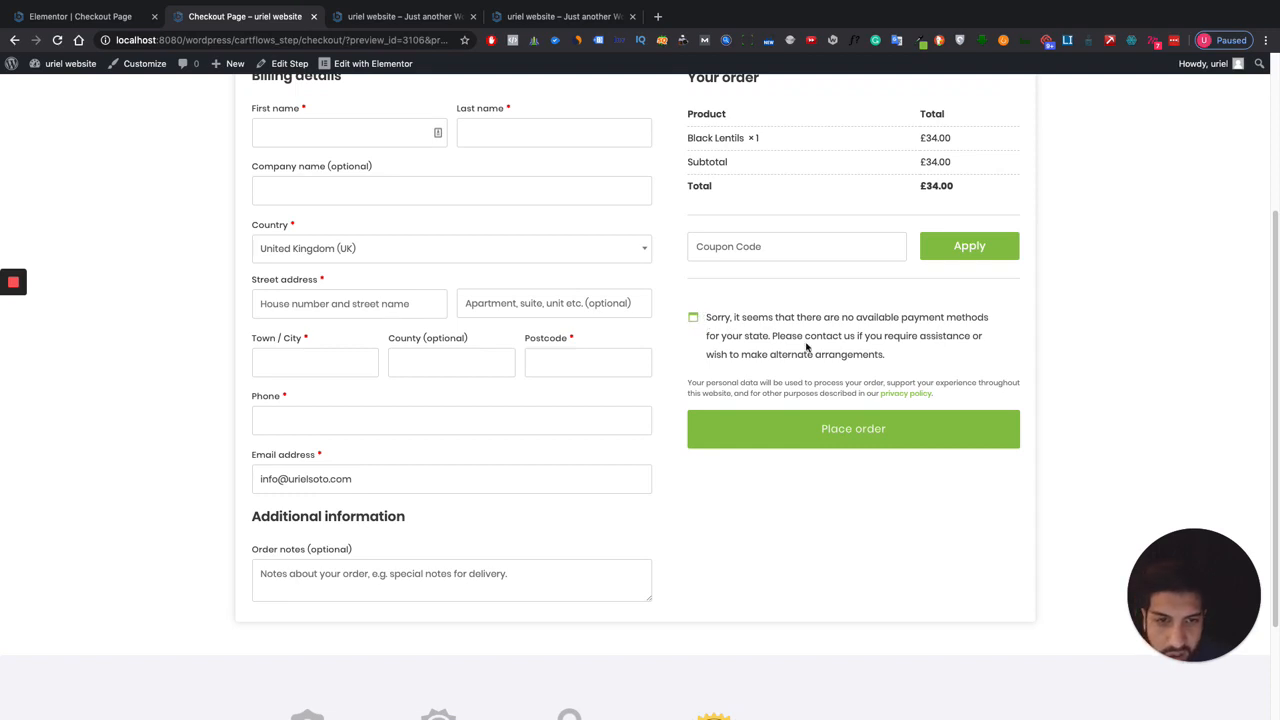
pyautogui.click(767, 245)
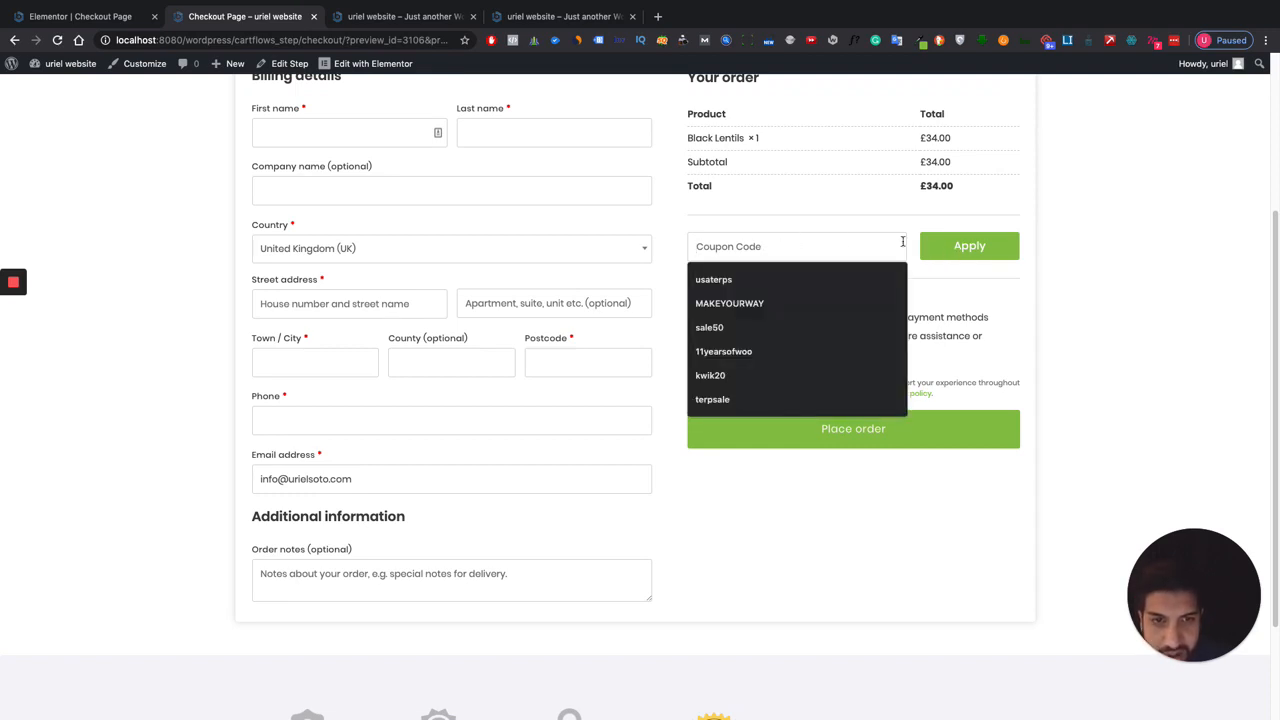
pyautogui.click(969, 325)
pyautogui.scroll(3, 784, 338)
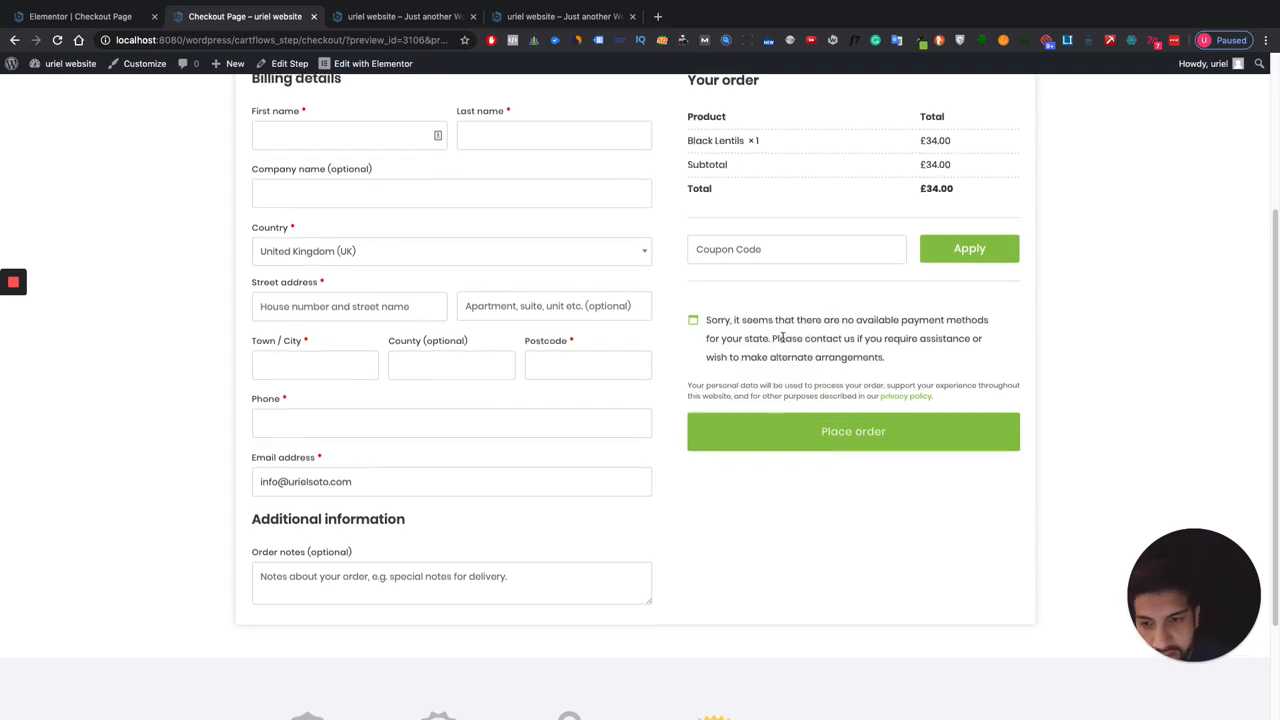
pyautogui.scroll(-4, 660, 324)
pyautogui.scroll(4, 668, 326)
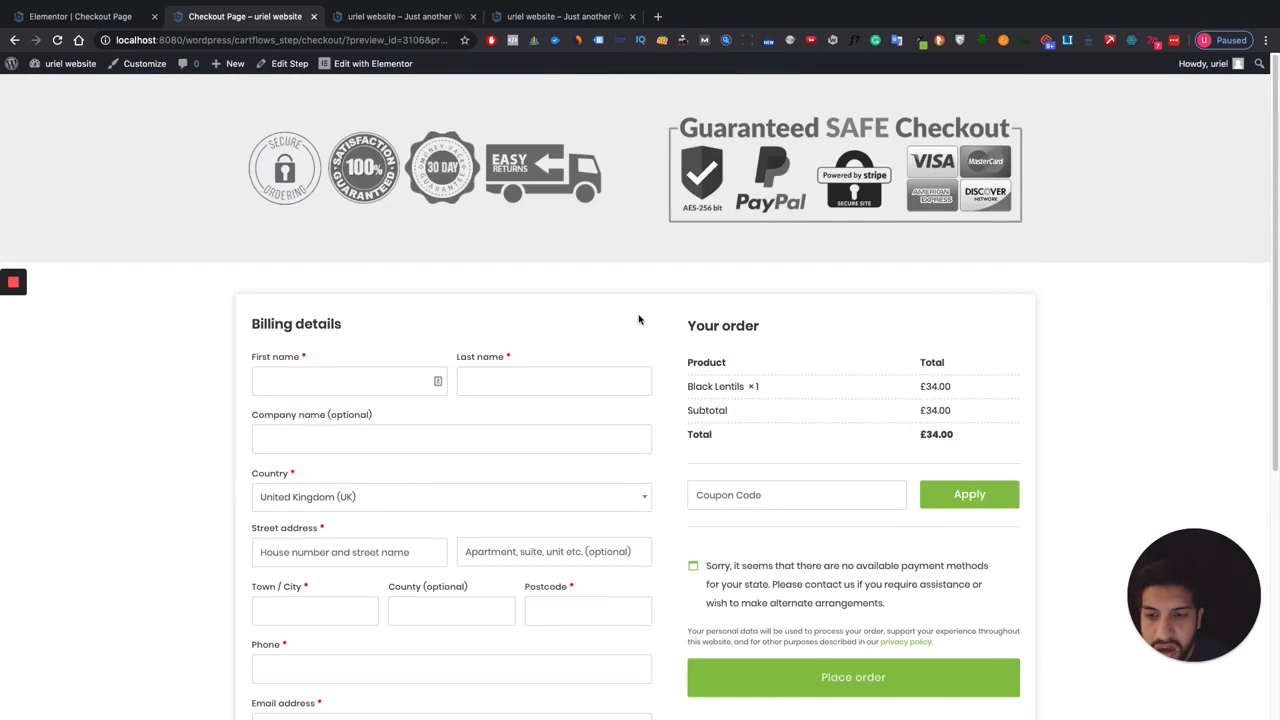
# In the Elementor editor, add a Heading widget directly above the checkout shortcode and center-align it.
pyautogui.click(97, 16)
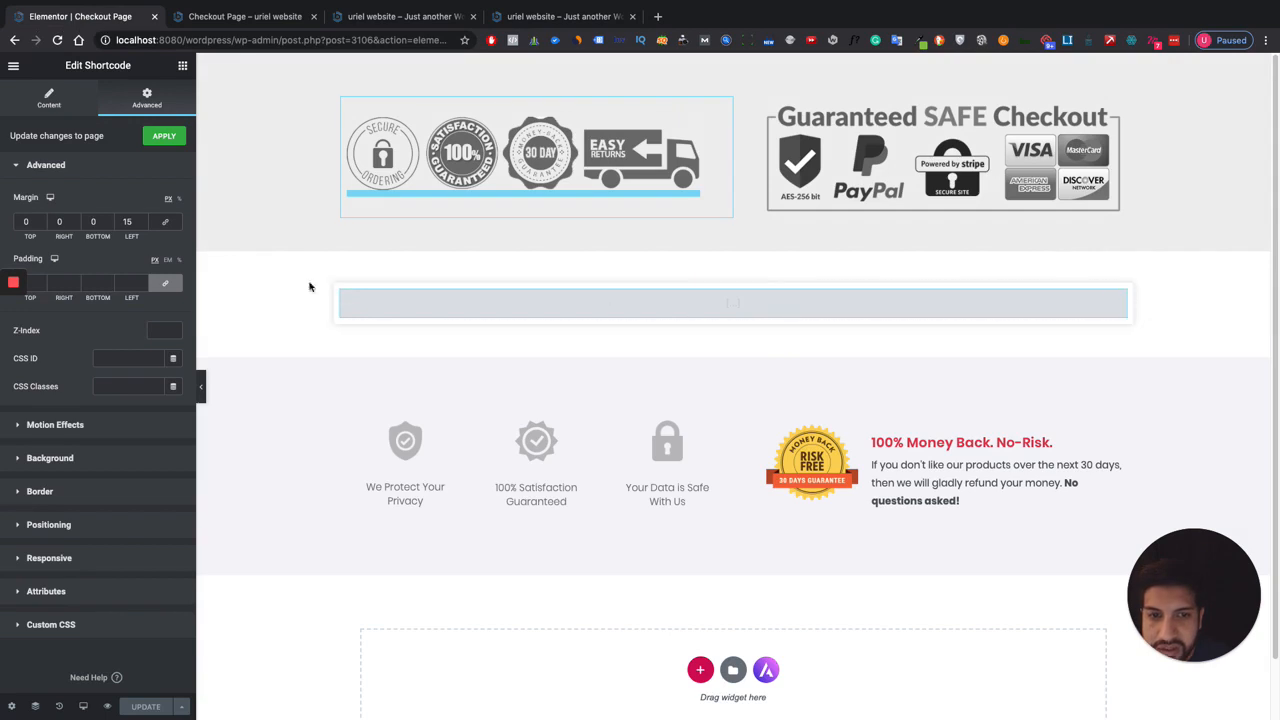
pyautogui.click(182, 65)
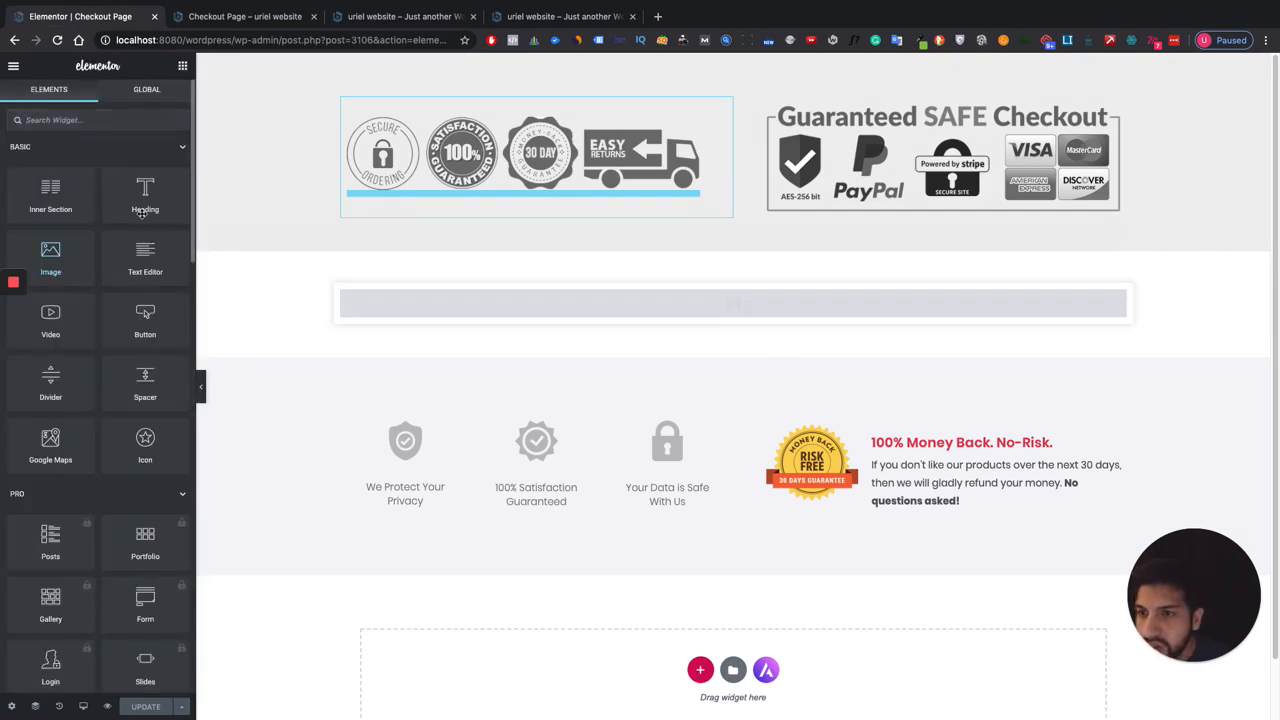
pyautogui.moveTo(145, 192); pyautogui.dragTo(784, 292)
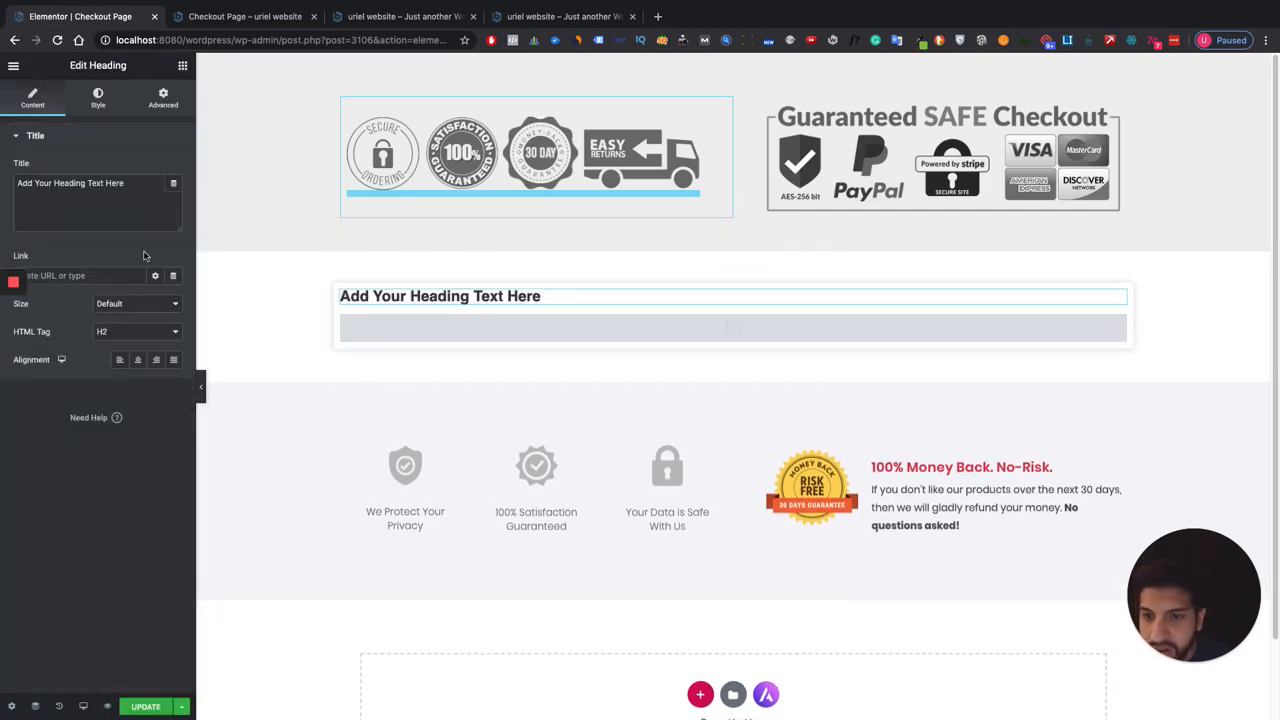
pyautogui.click(156, 360)
pyautogui.click(139, 360)
# Replace the new heading's placeholder title with "Checkout".
pyautogui.tripleClick(70, 183)
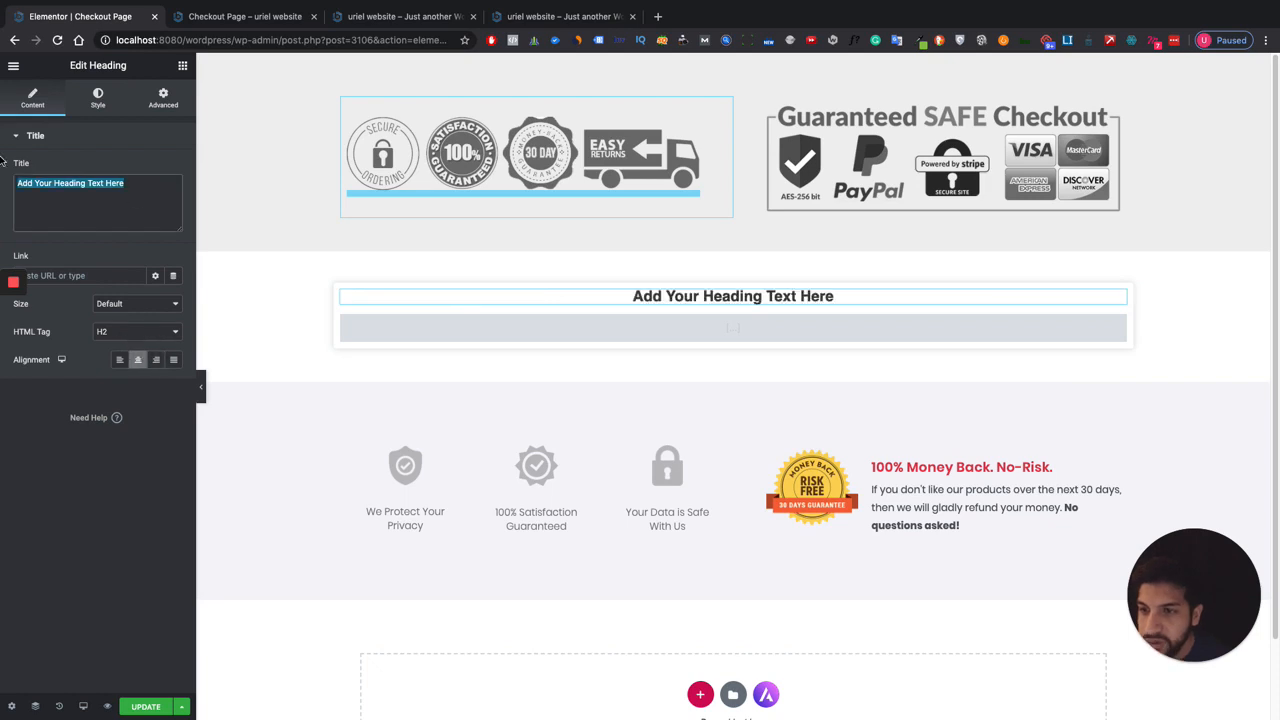
pyautogui.press('BackSpace')
pyautogui.write('Check')
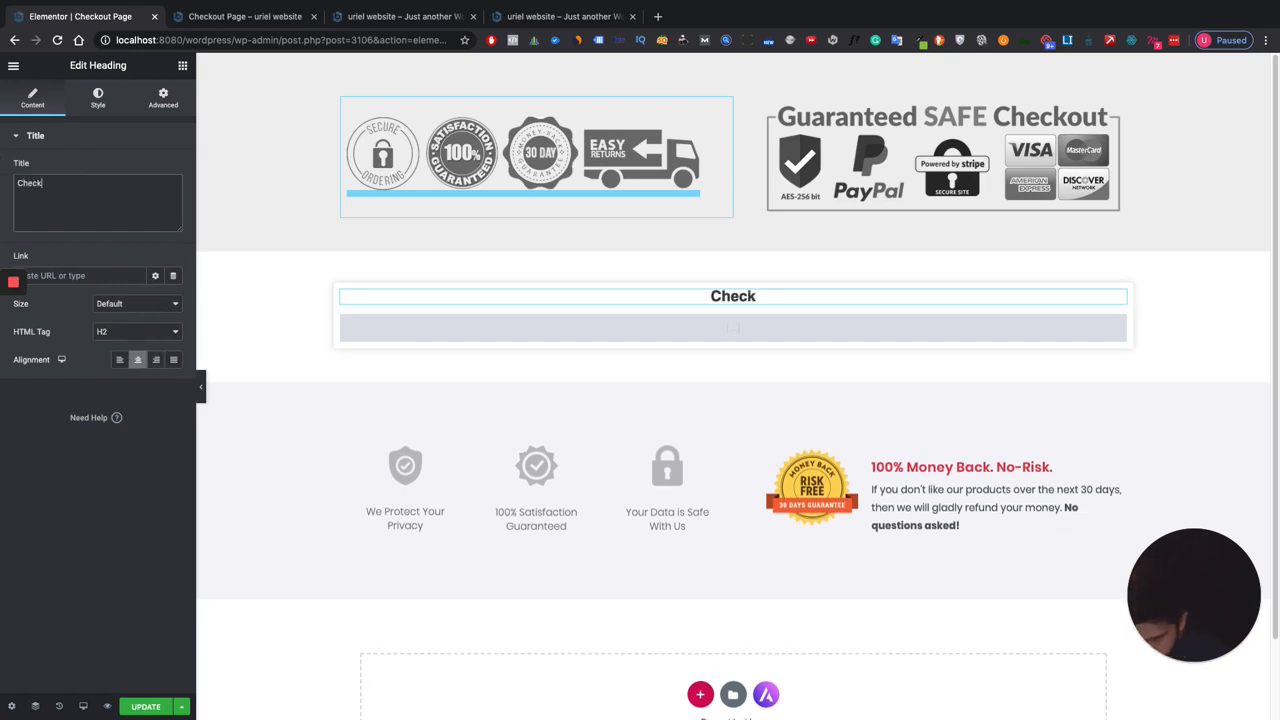
pyautogui.write('out')
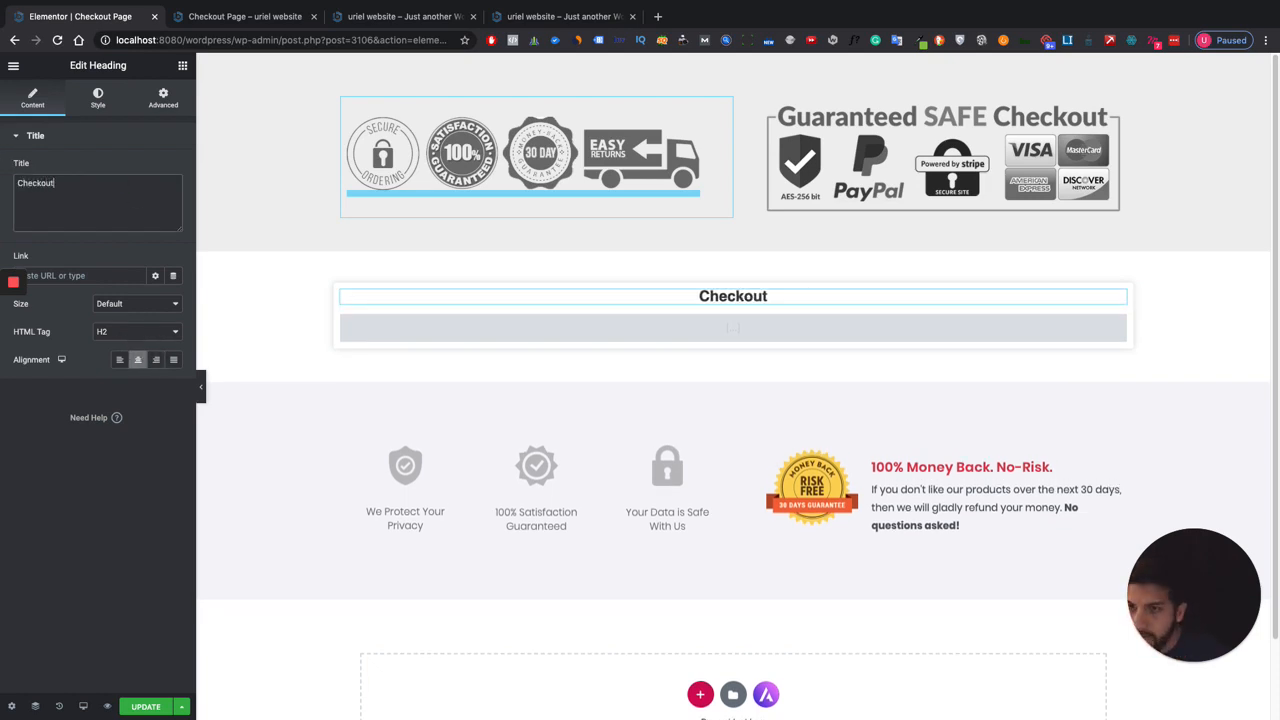
# Set the Checkout heading's typography to an uppercase transform and a size of 40 px.
pyautogui.click(90, 98)
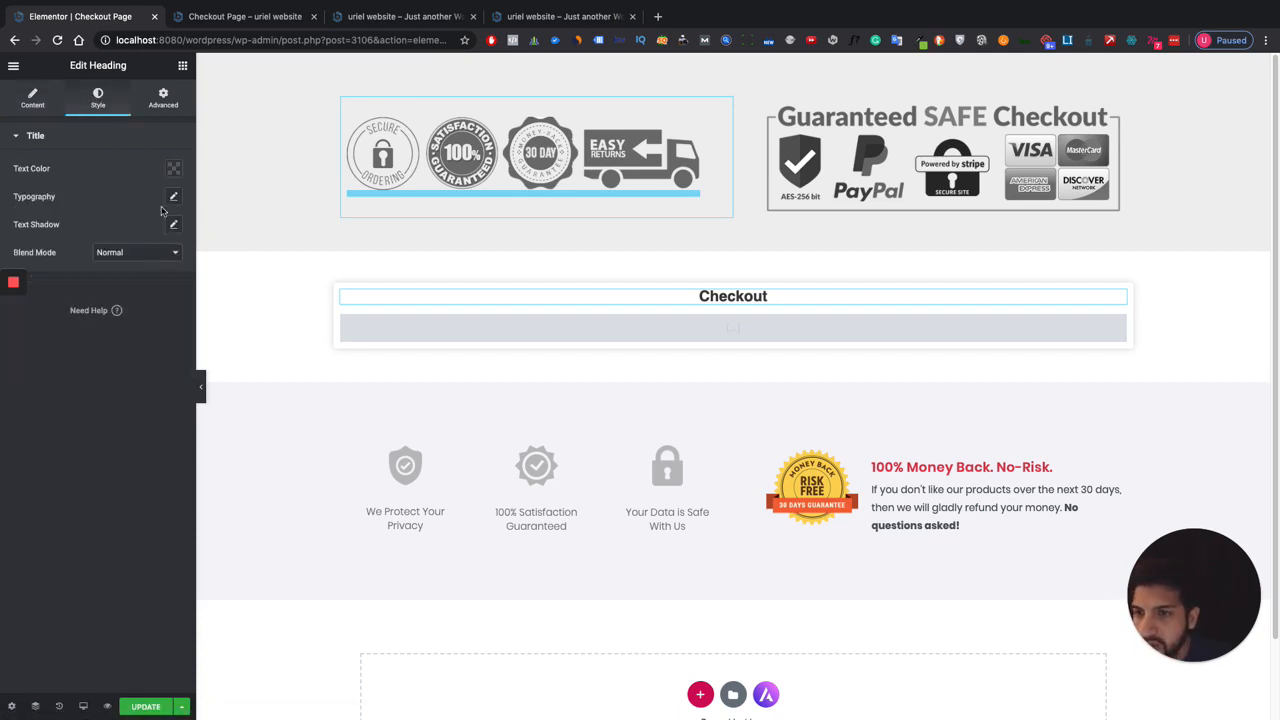
pyautogui.click(172, 199)
pyautogui.click(110, 318)
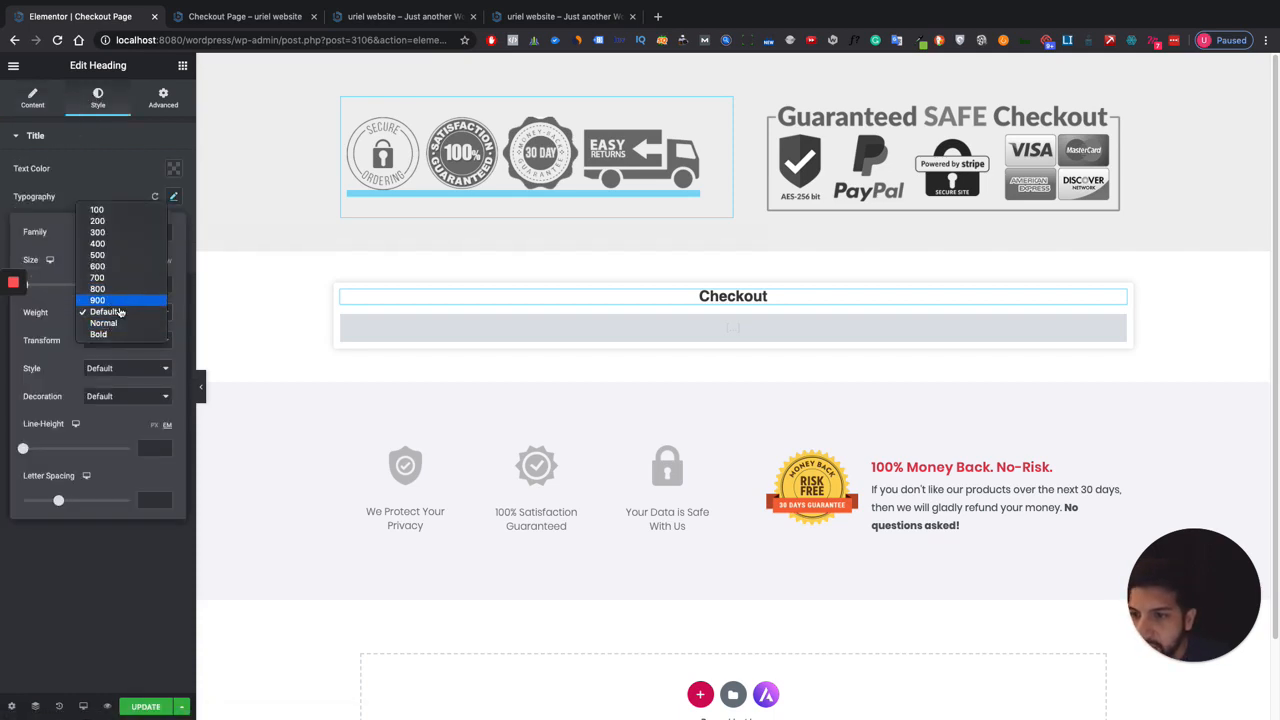
pyautogui.click(118, 342)
pyautogui.click(112, 362)
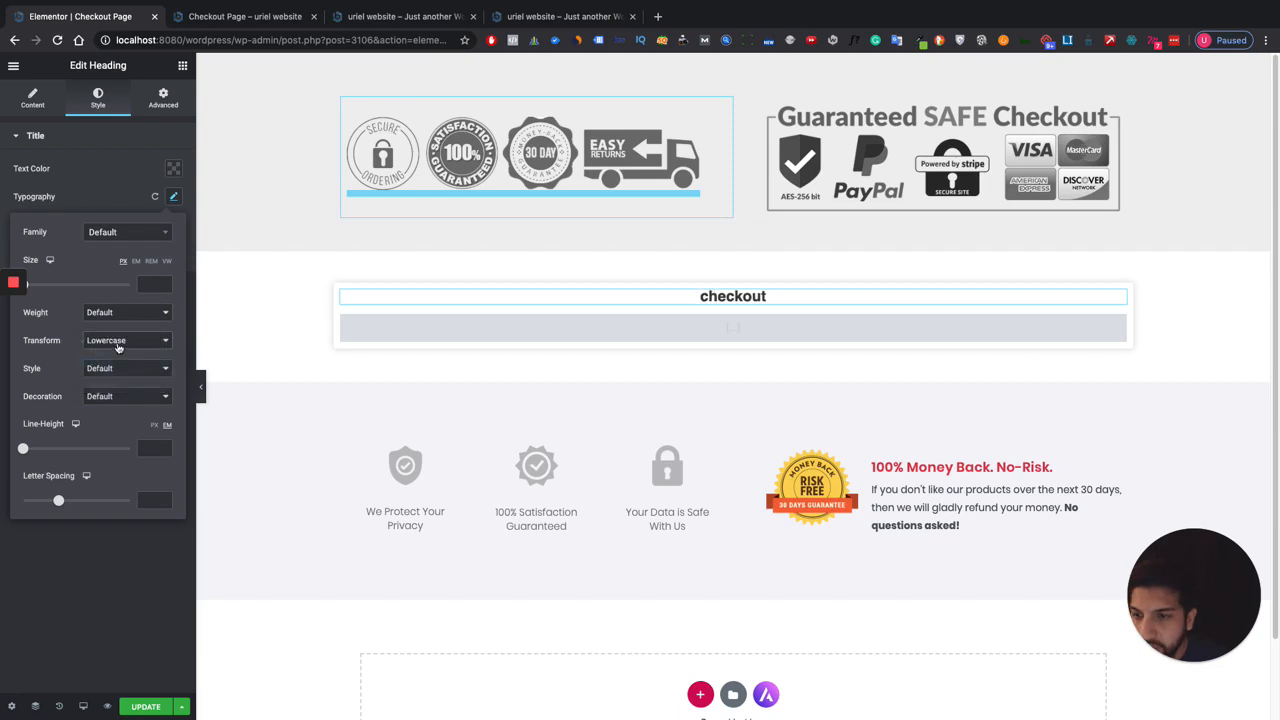
pyautogui.click(118, 340)
pyautogui.click(119, 329)
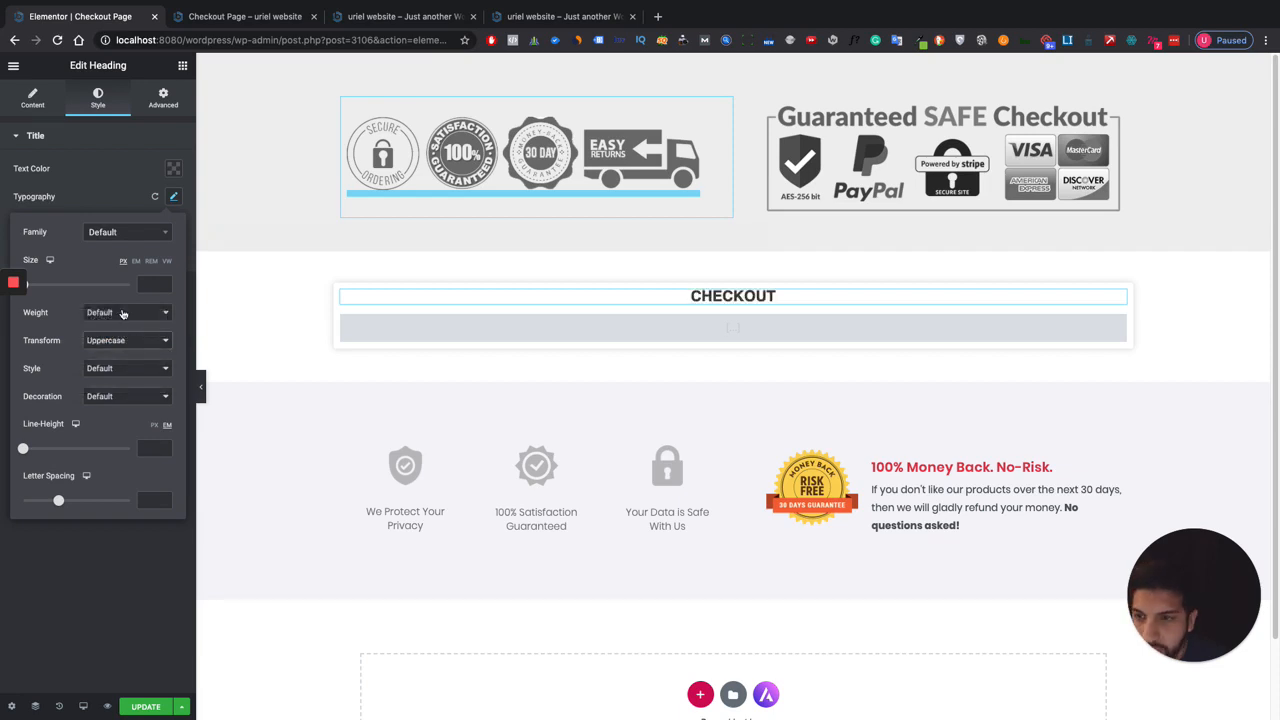
pyautogui.click(30, 287)
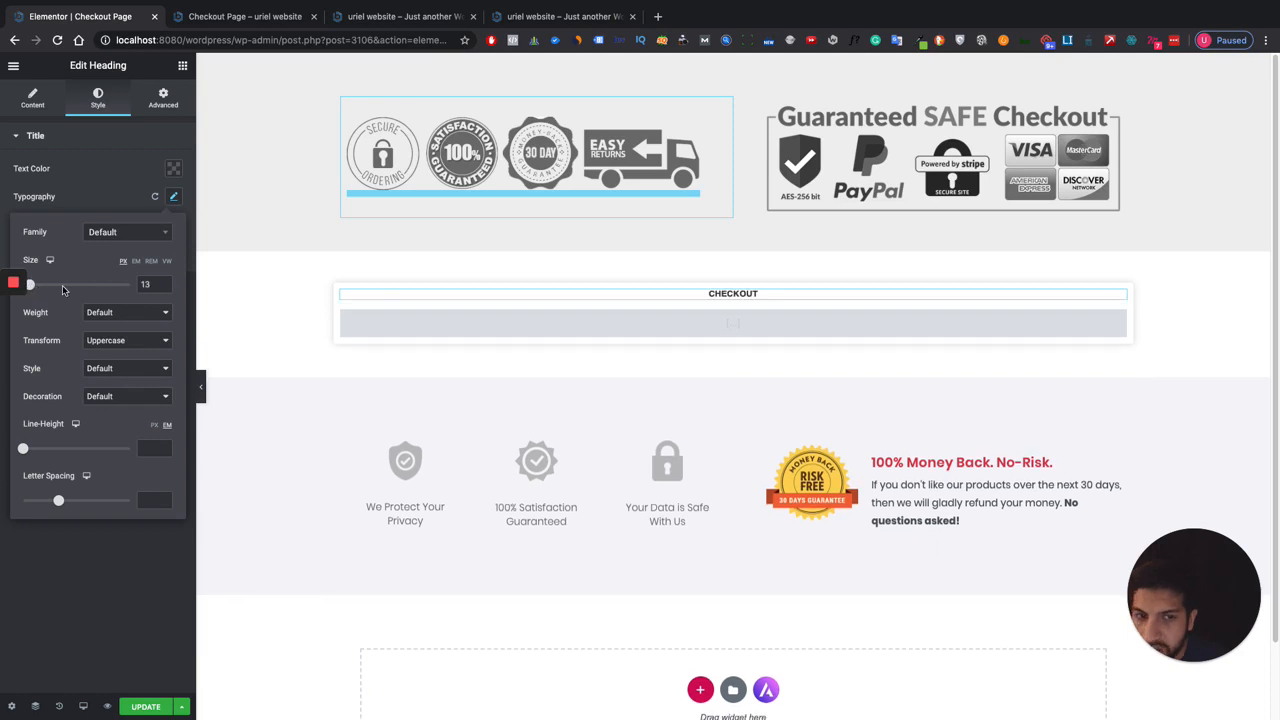
pyautogui.moveTo(32, 286)
pyautogui.mouseDown()
pyautogui.moveTo(62, 287)
pyautogui.moveTo(48, 289)
pyautogui.mouseUp()
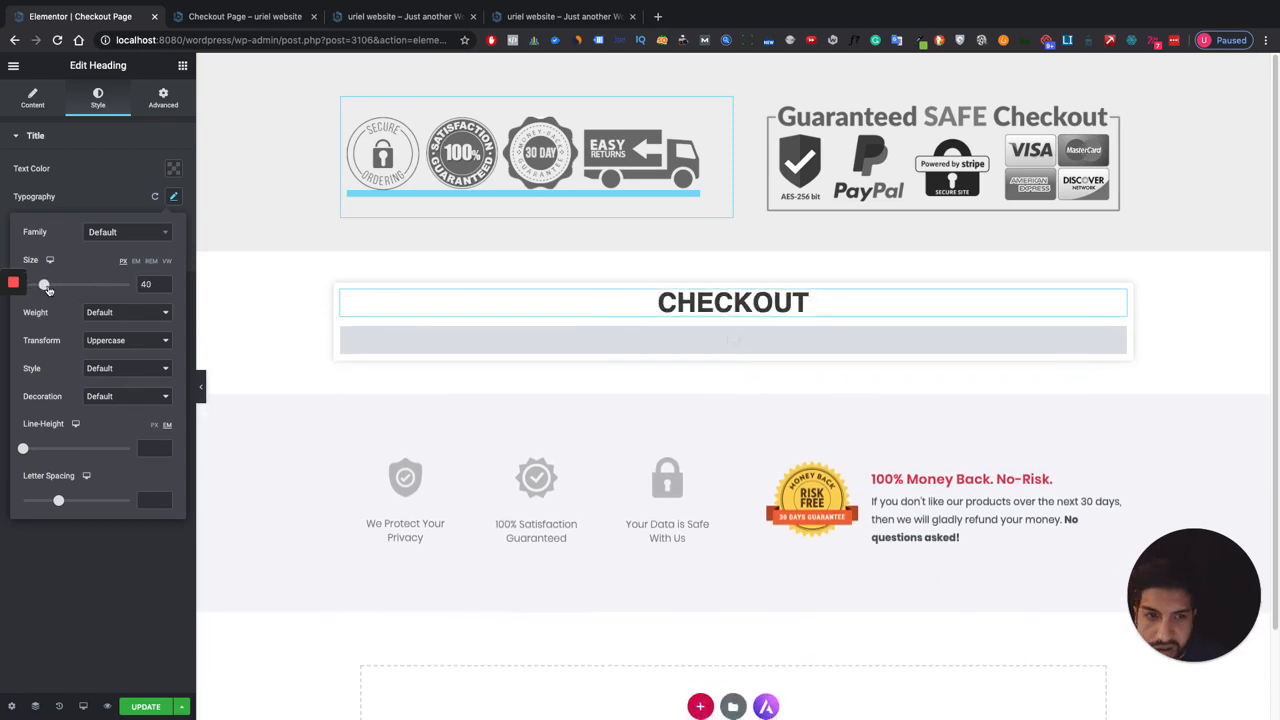
# Set the Checkout heading's text color to #8bc349.
pyautogui.click(173, 168)
pyautogui.write('#8bc349')
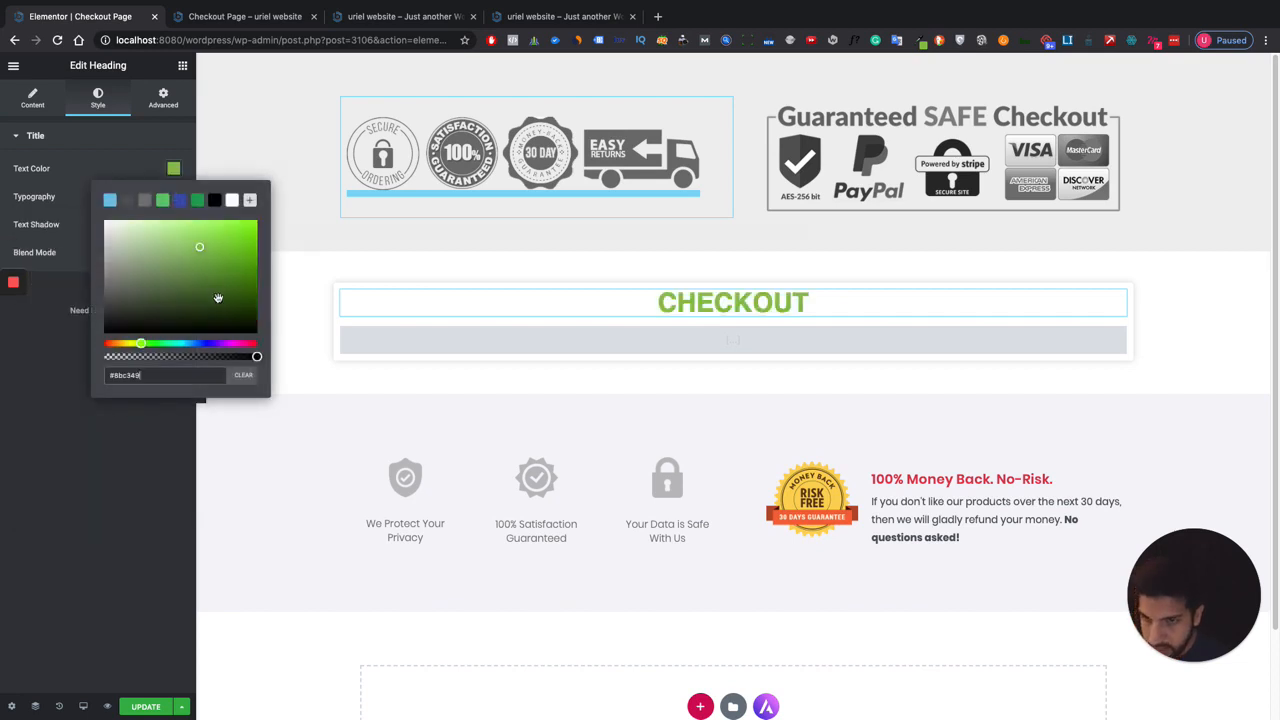
pyautogui.click(102, 430)
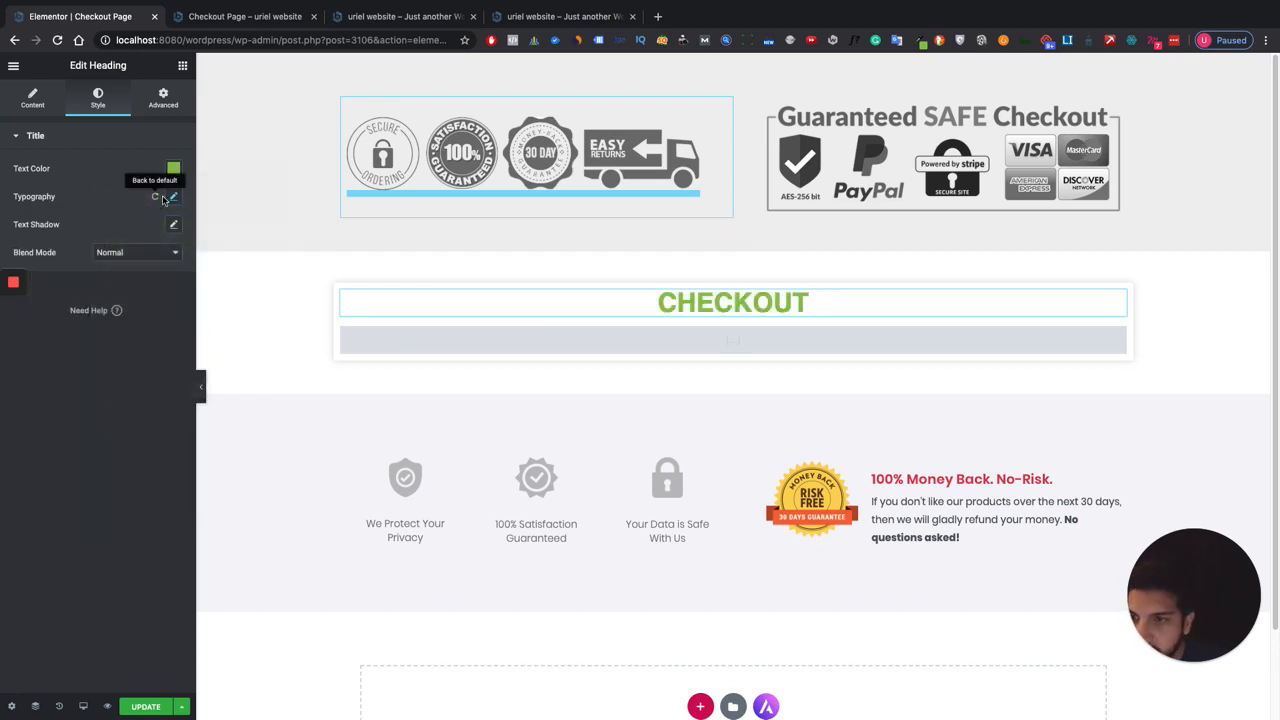
# Set the Checkout heading's font weight to 800.
pyautogui.click(173, 196)
pyautogui.click(100, 313)
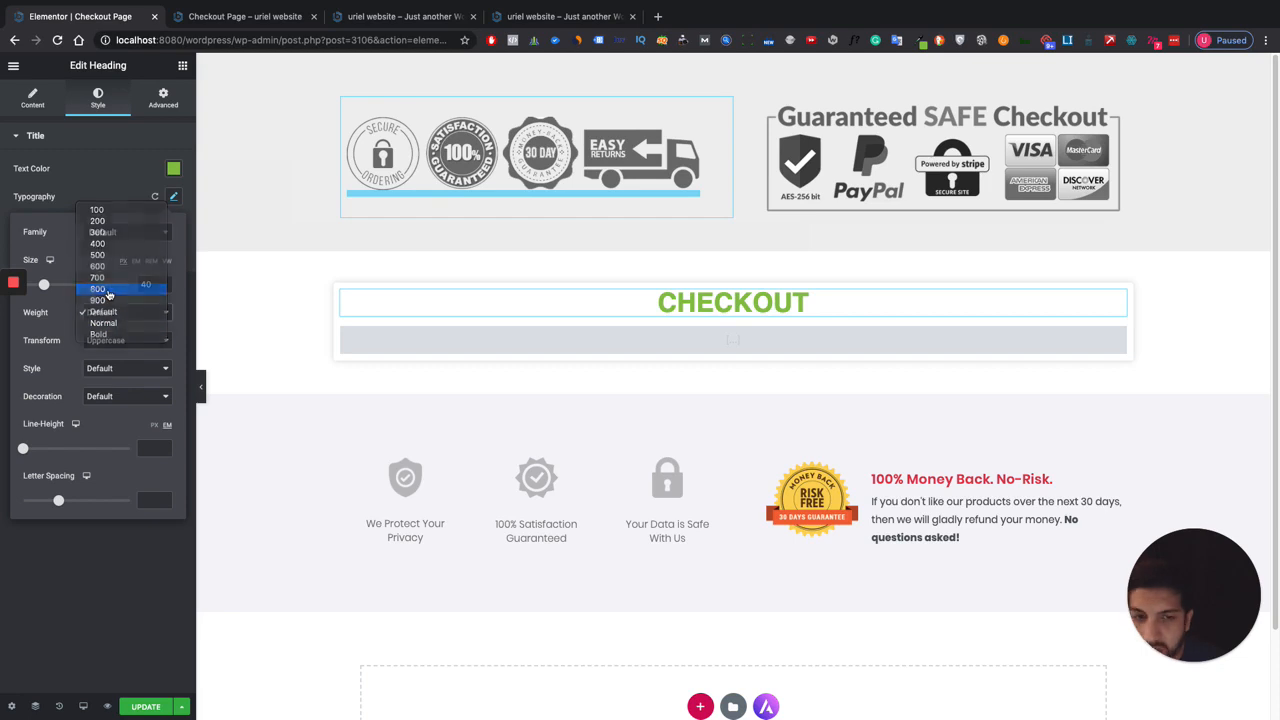
pyautogui.click(105, 289)
pyautogui.click(113, 308)
pyautogui.click(105, 314)
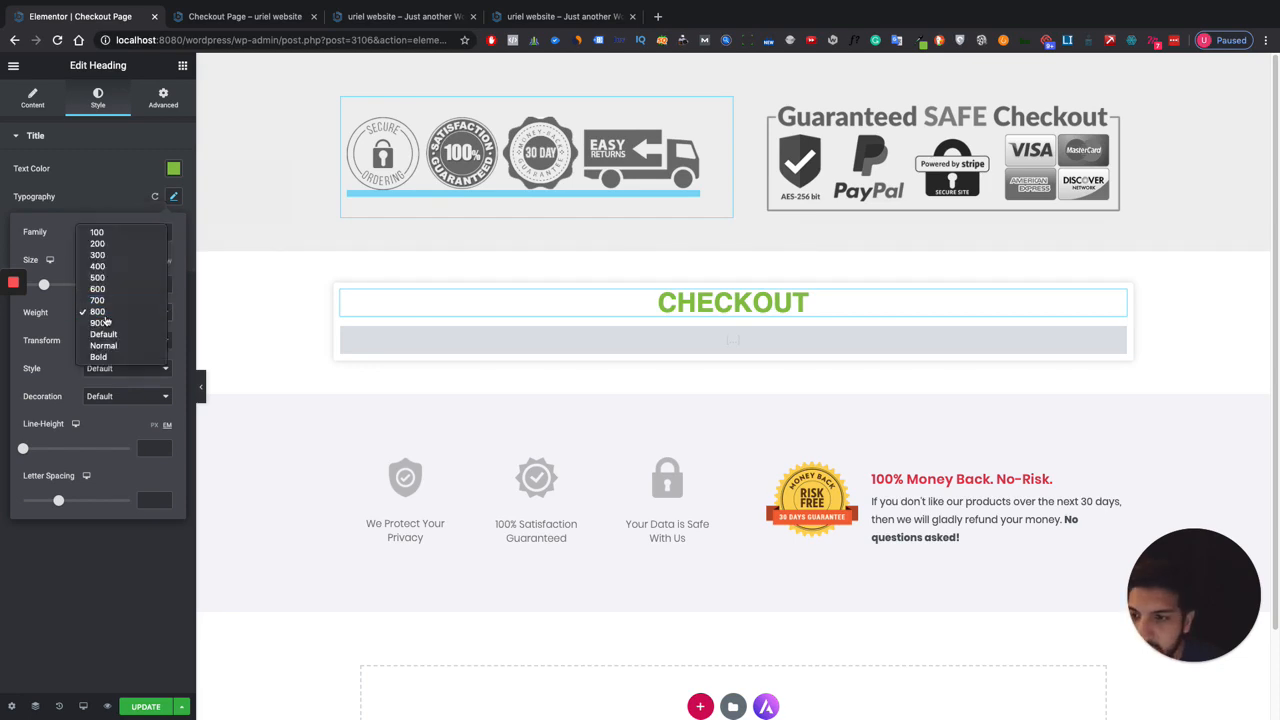
# Try the ABeeZee font family on the Checkout heading.
pyautogui.click(120, 234)
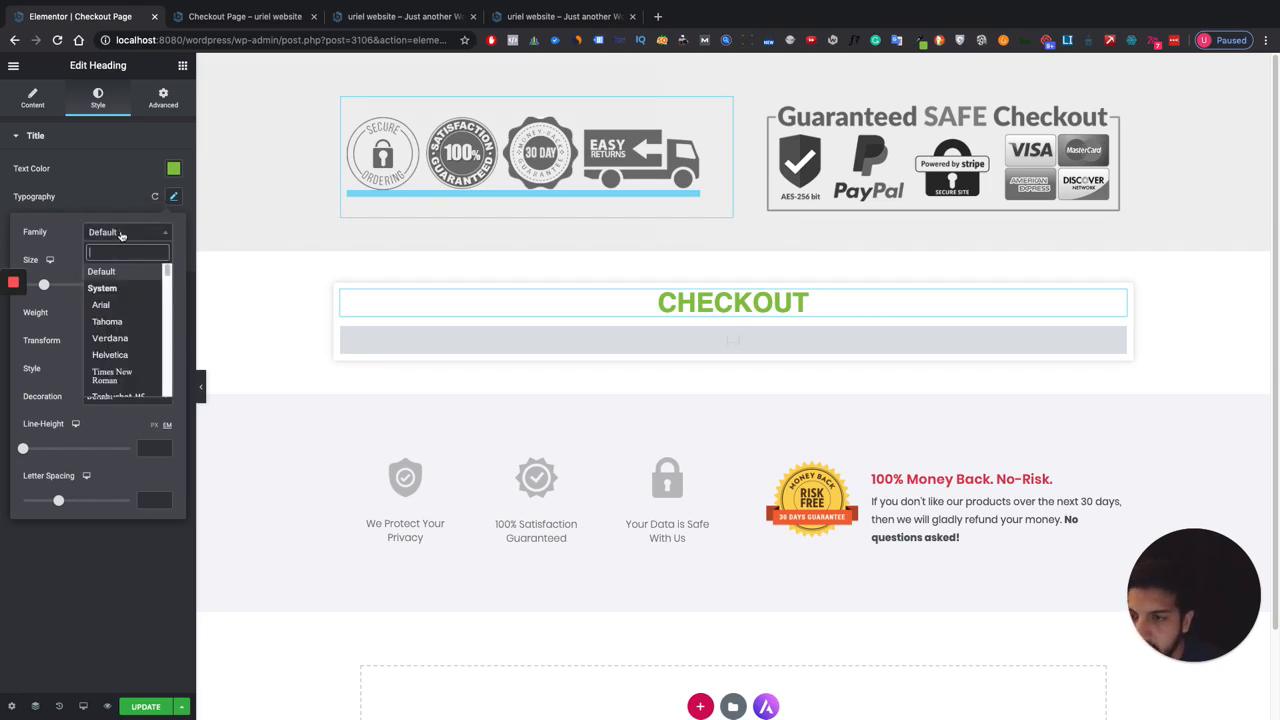
pyautogui.scroll(-5, 120, 320)
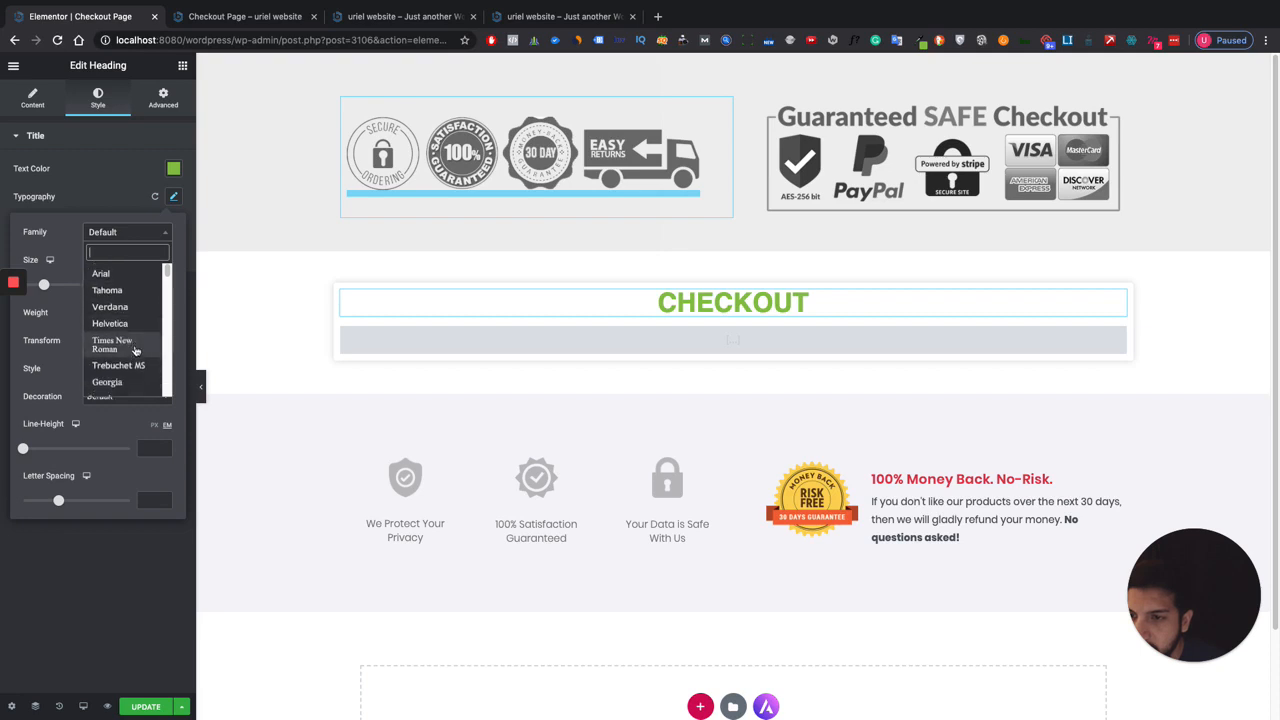
pyautogui.scroll(-3, 129, 350)
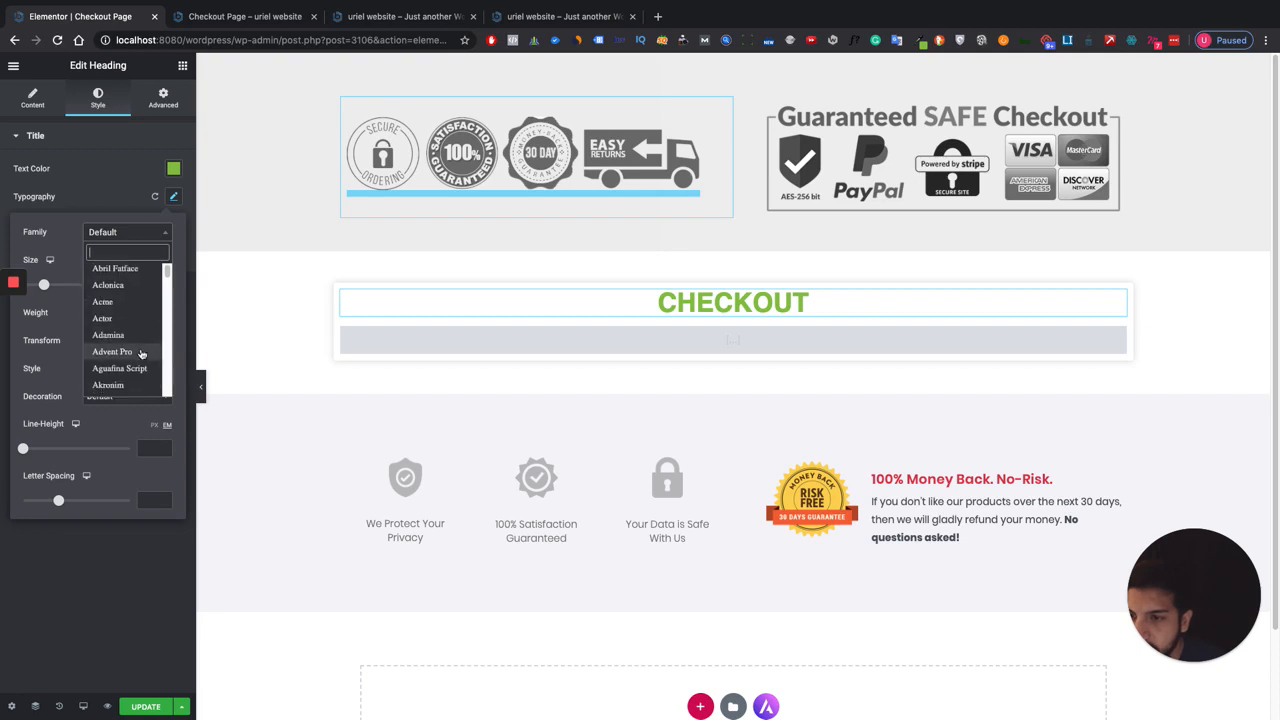
pyautogui.scroll(2, 128, 300)
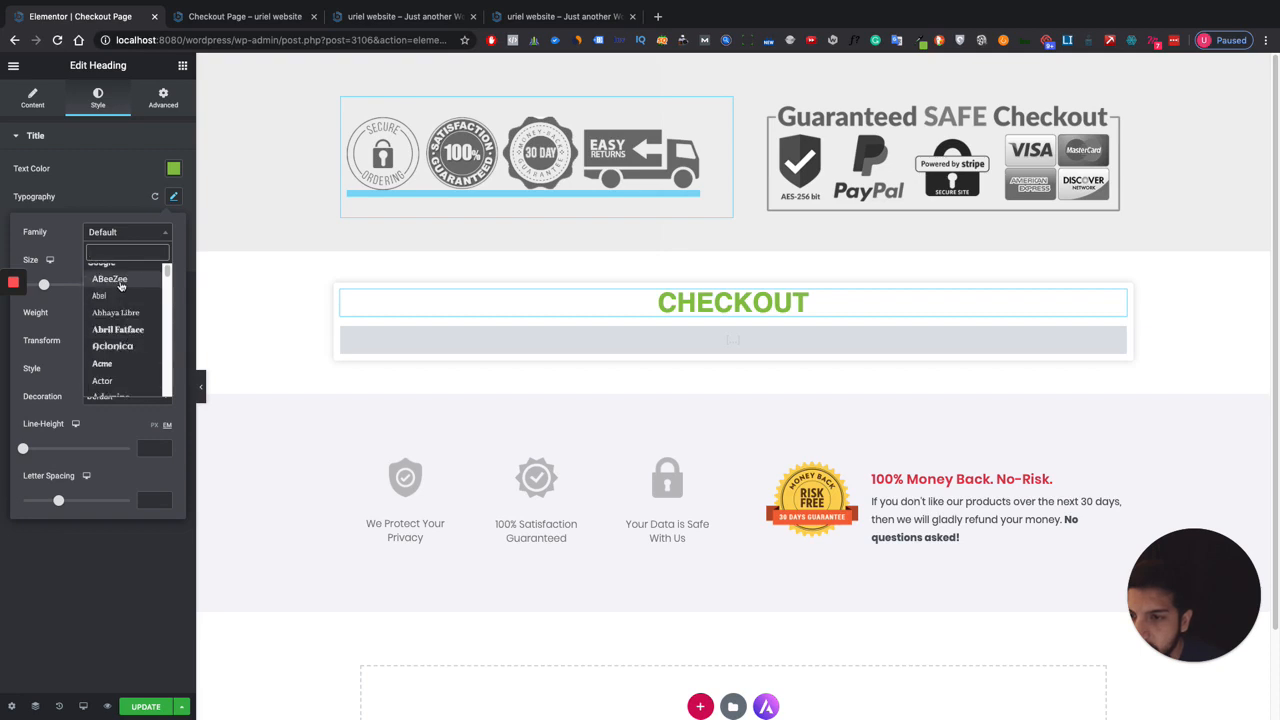
pyautogui.click(124, 282)
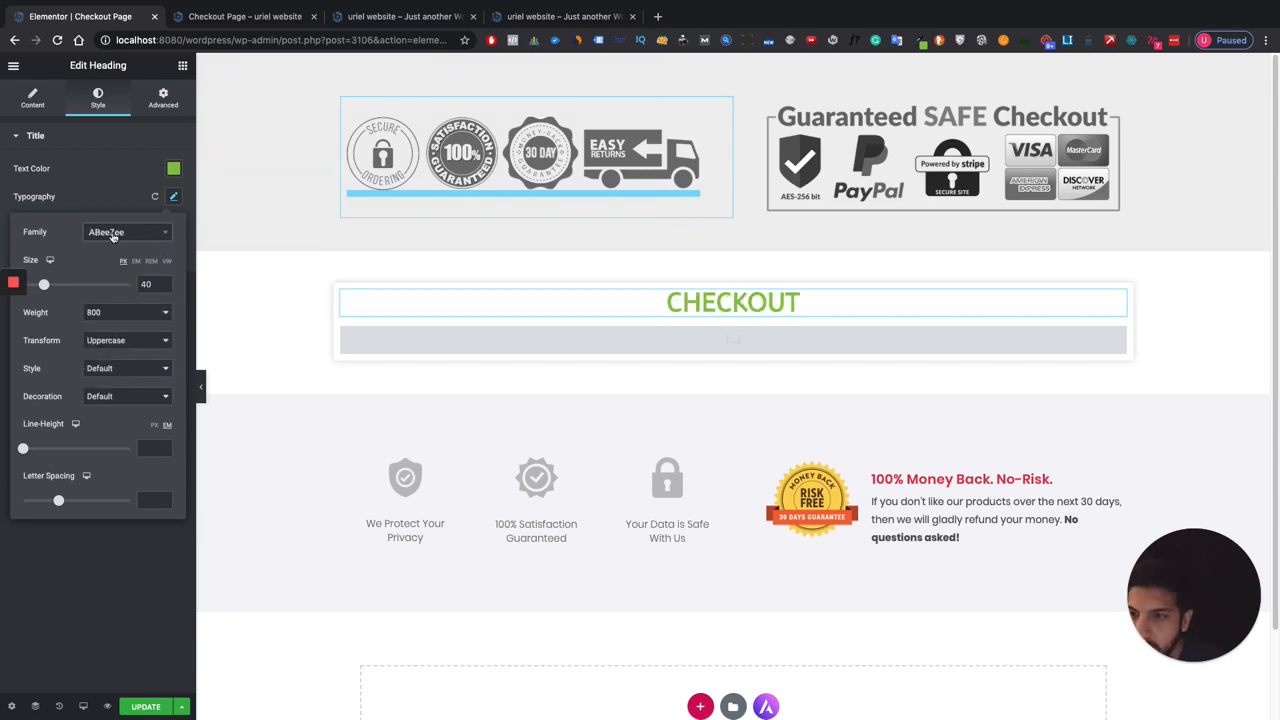
# Try the Allerta font family on the Checkout heading.
pyautogui.click(113, 236)
pyautogui.scroll(-3, 141, 339)
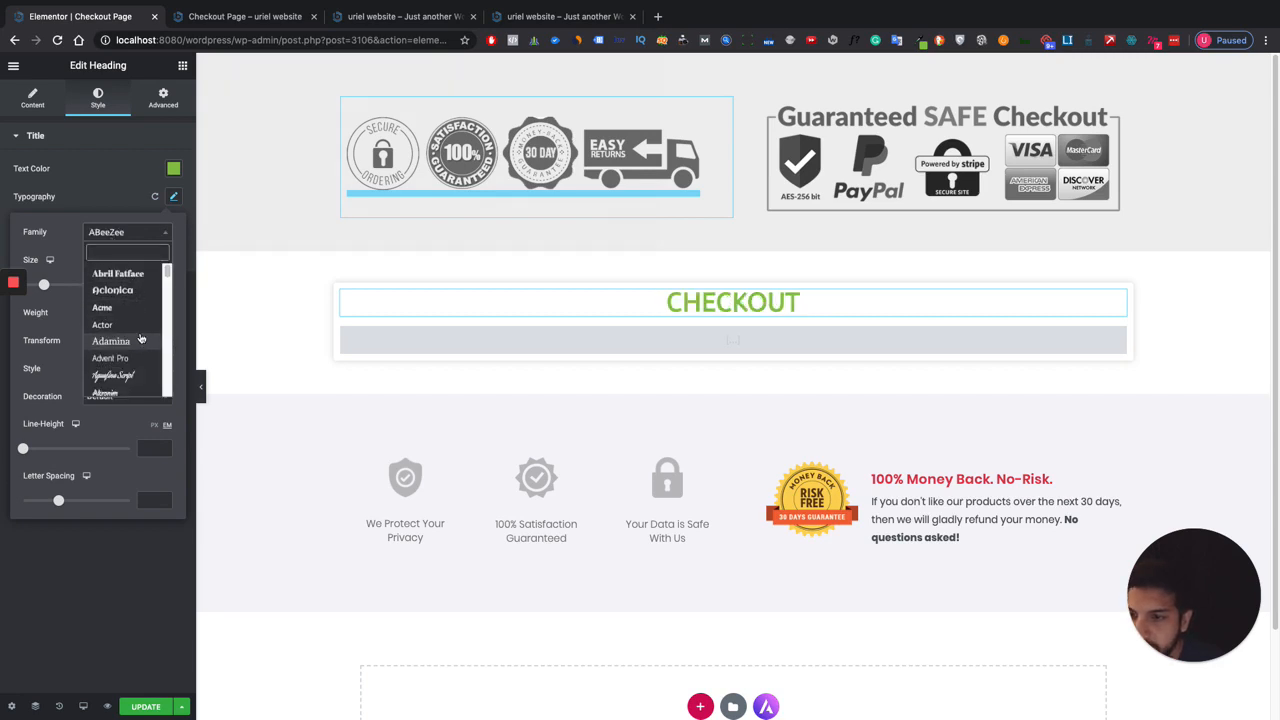
pyautogui.scroll(-5, 141, 339)
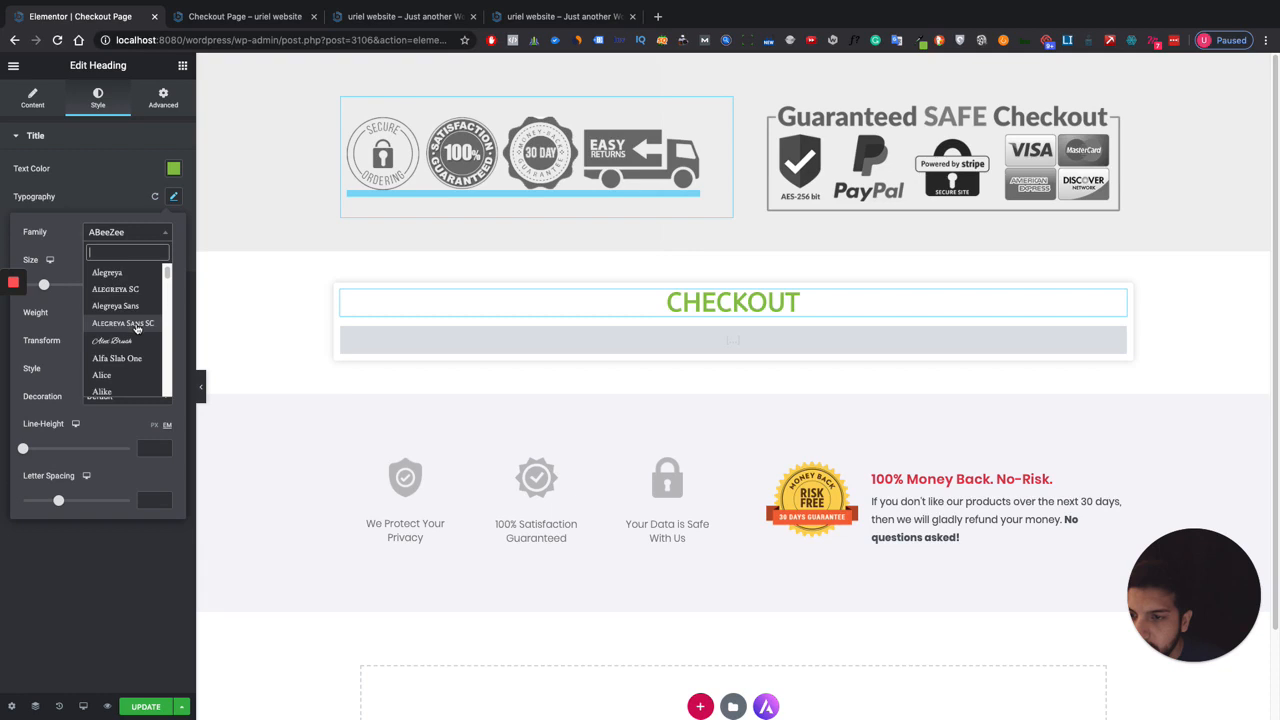
pyautogui.scroll(-2, 137, 329)
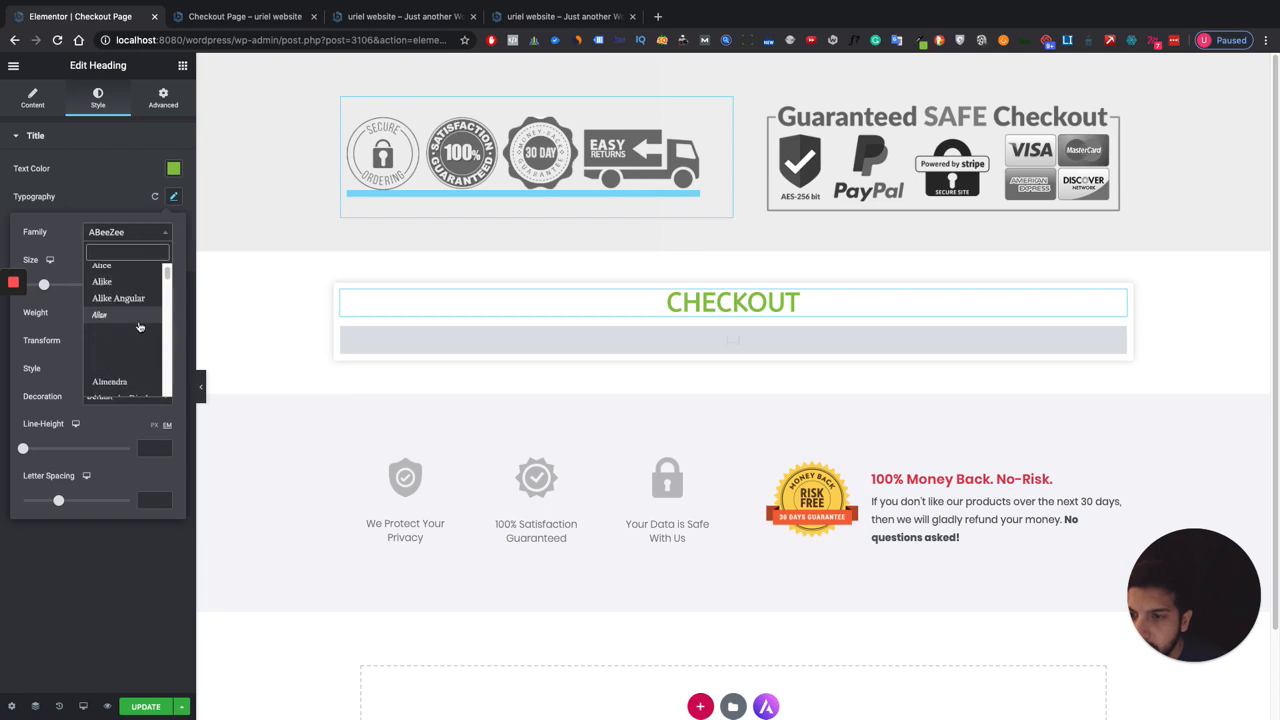
pyautogui.scroll(-2, 139, 326)
pyautogui.click(138, 309)
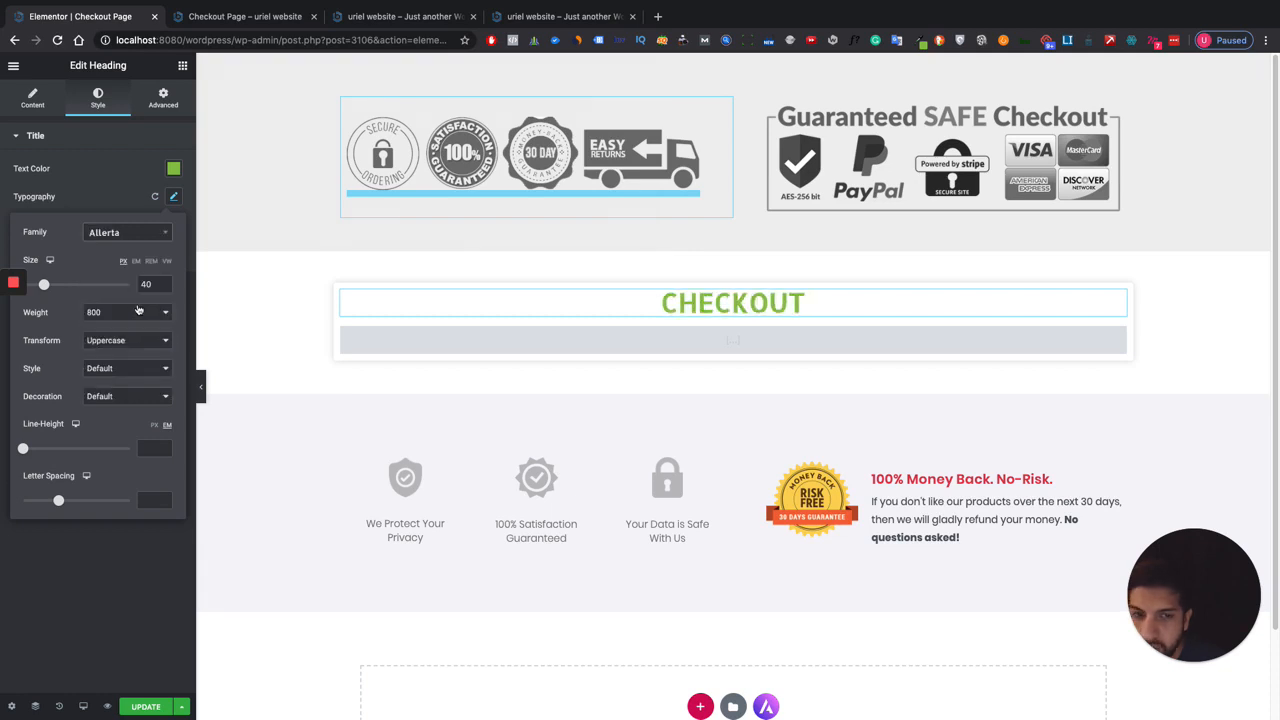
# Try the Arial font family on the Checkout heading.
pyautogui.click(127, 236)
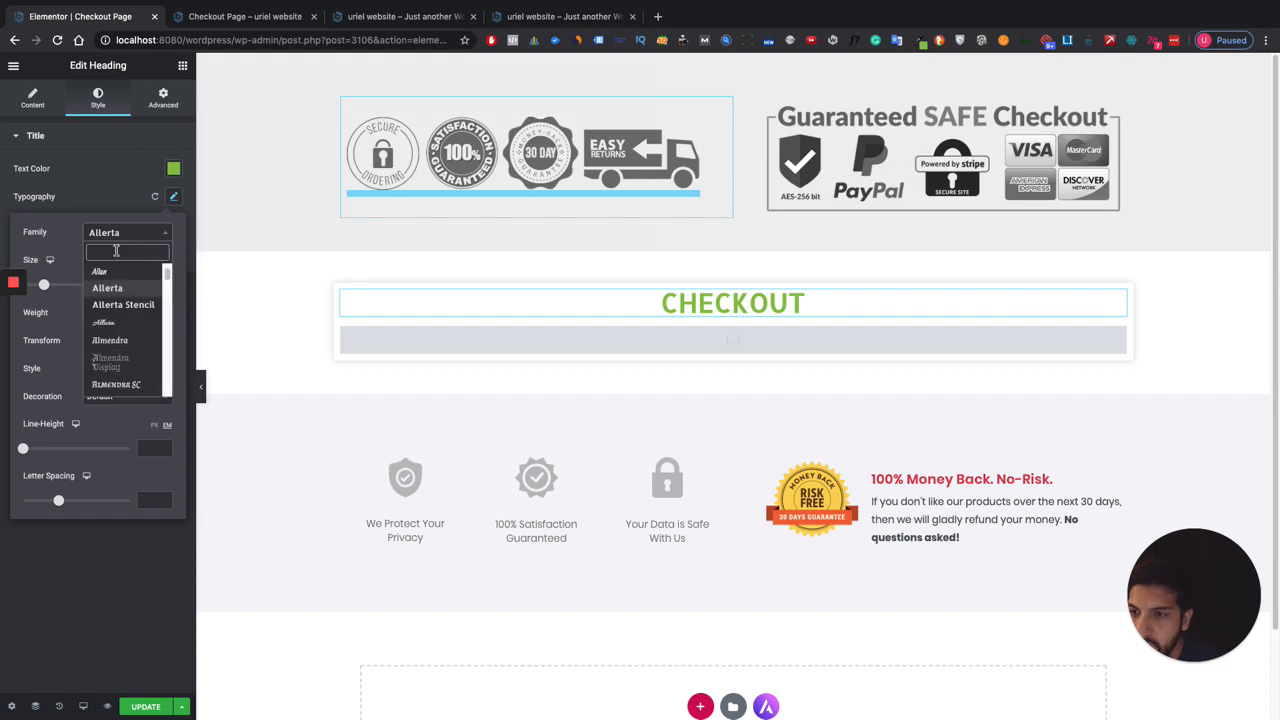
pyautogui.scroll(10, 138, 333)
pyautogui.click(133, 308)
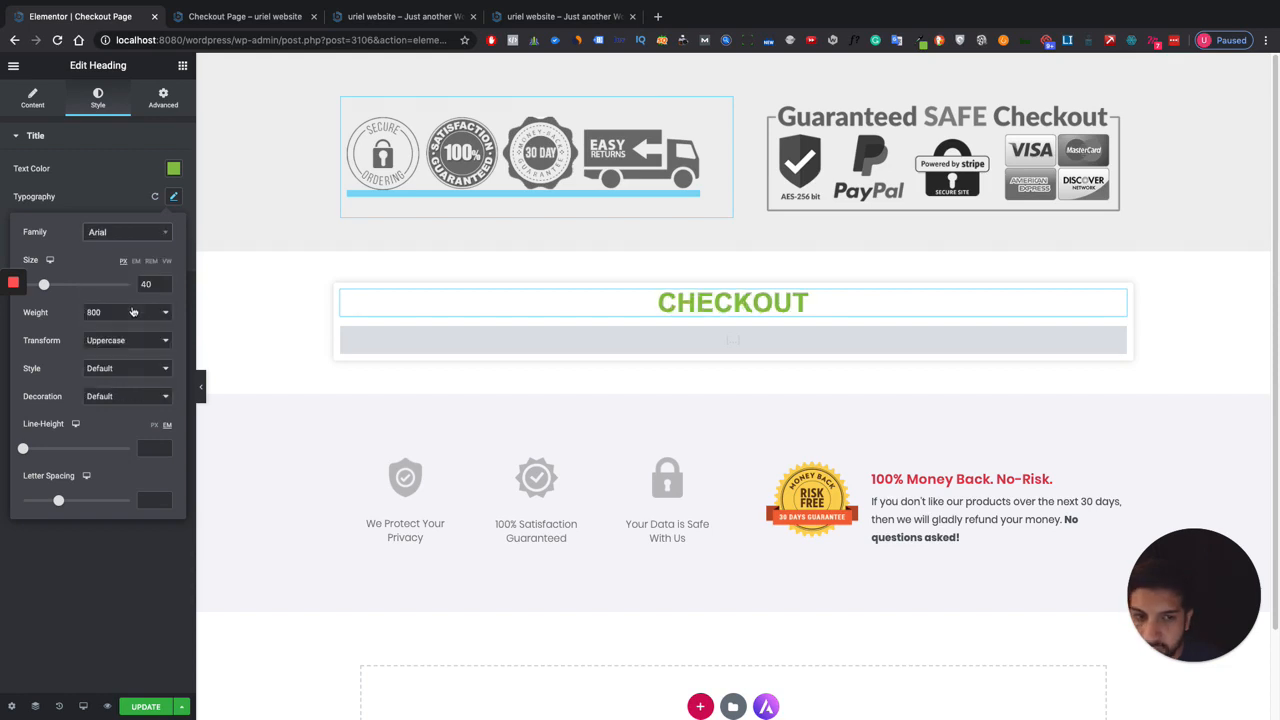
# Set the Checkout heading's font weight to 900 and its font family to Open Sans.
pyautogui.click(122, 314)
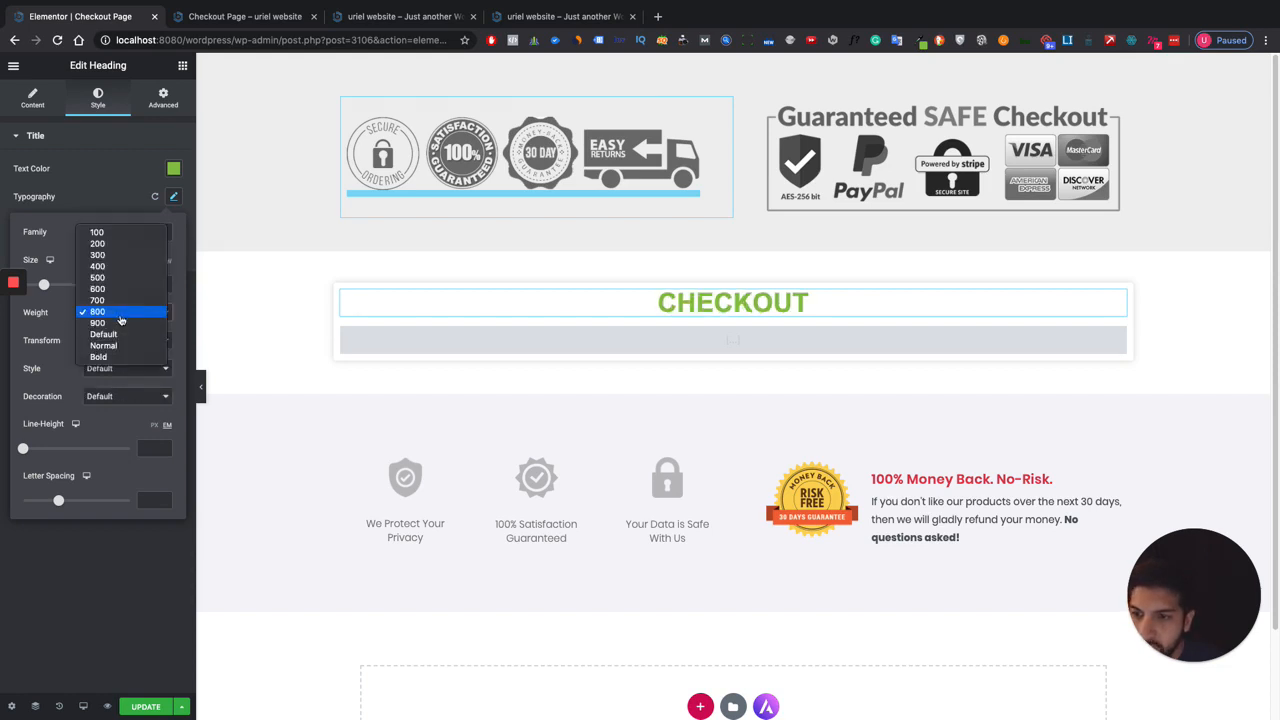
pyautogui.click(117, 323)
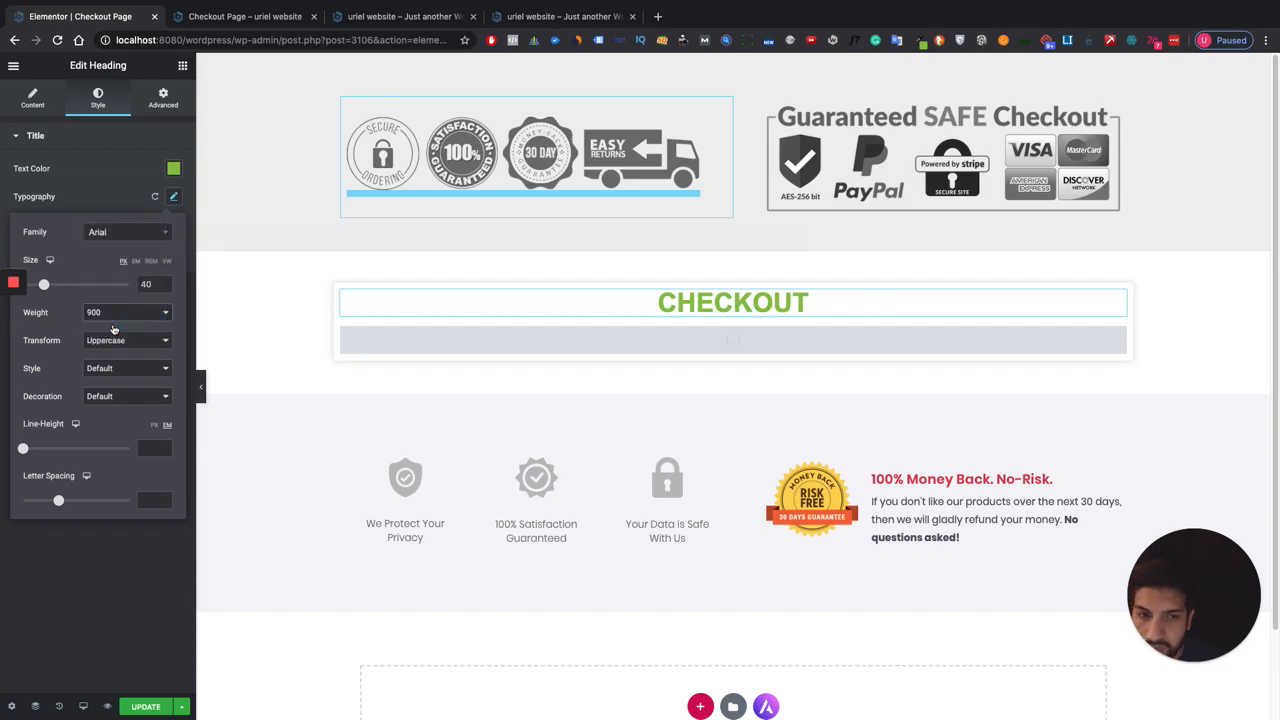
pyautogui.click(115, 236)
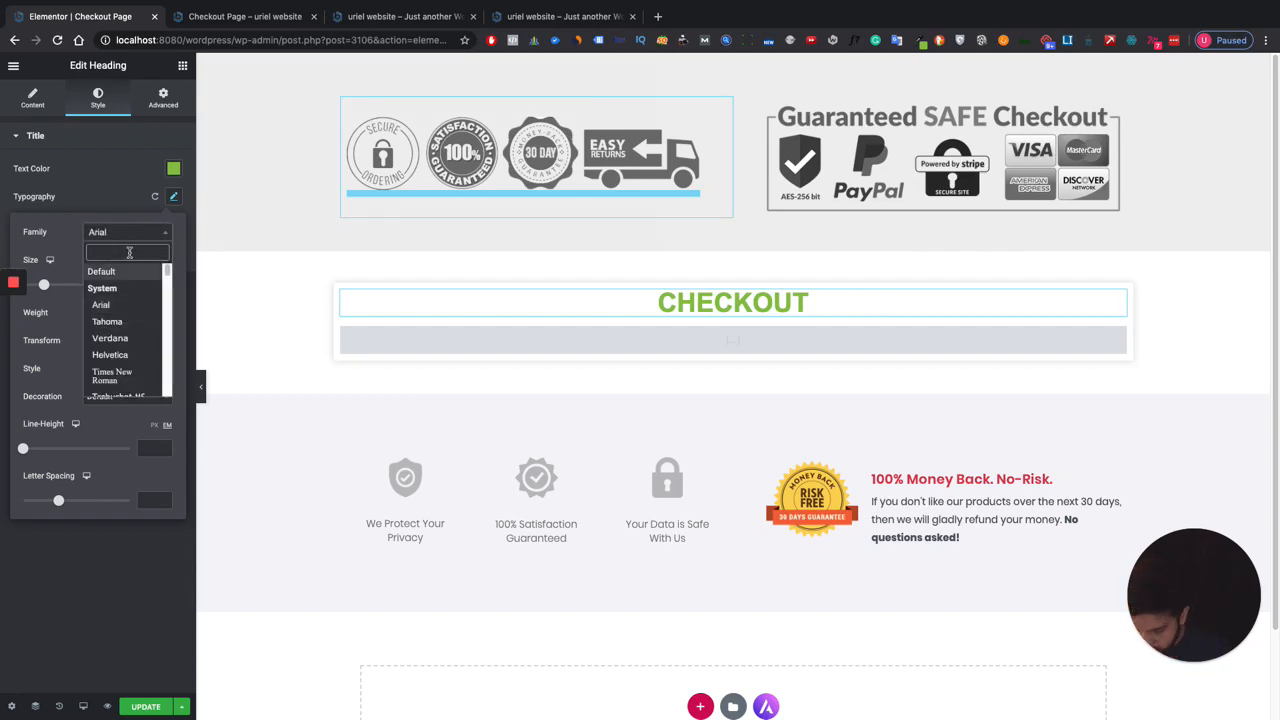
pyautogui.write('open')
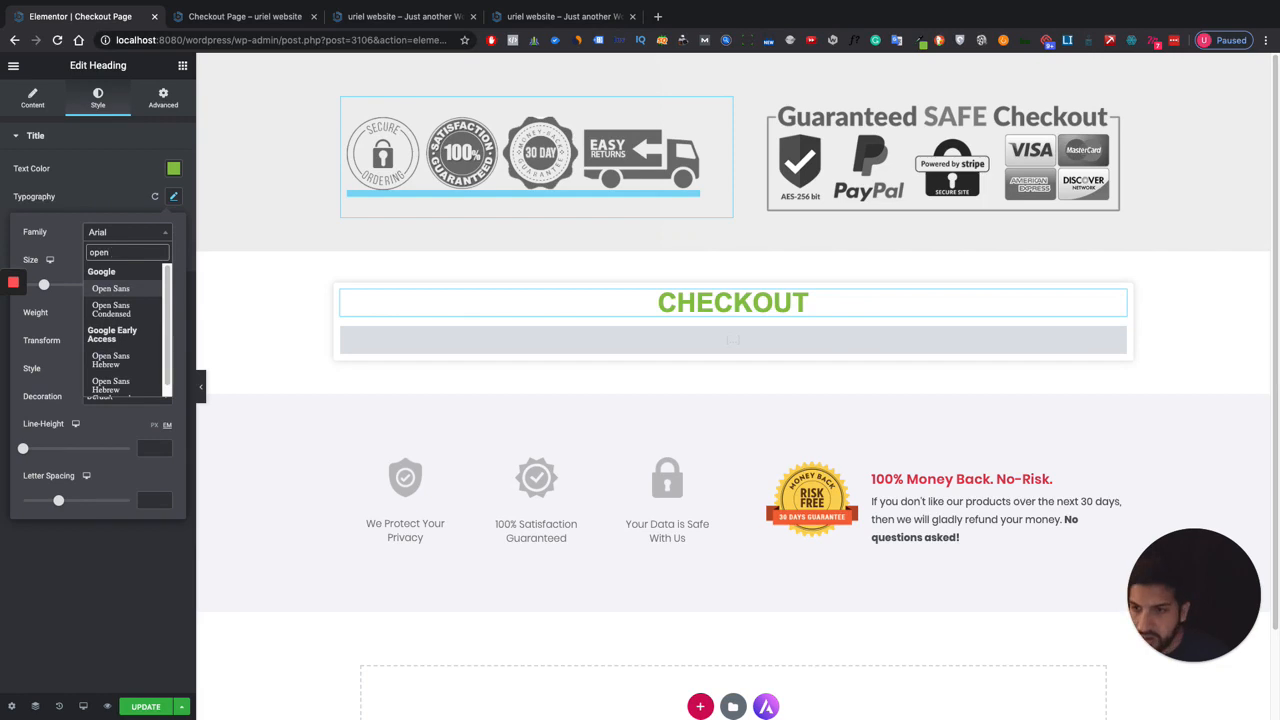
pyautogui.click(127, 289)
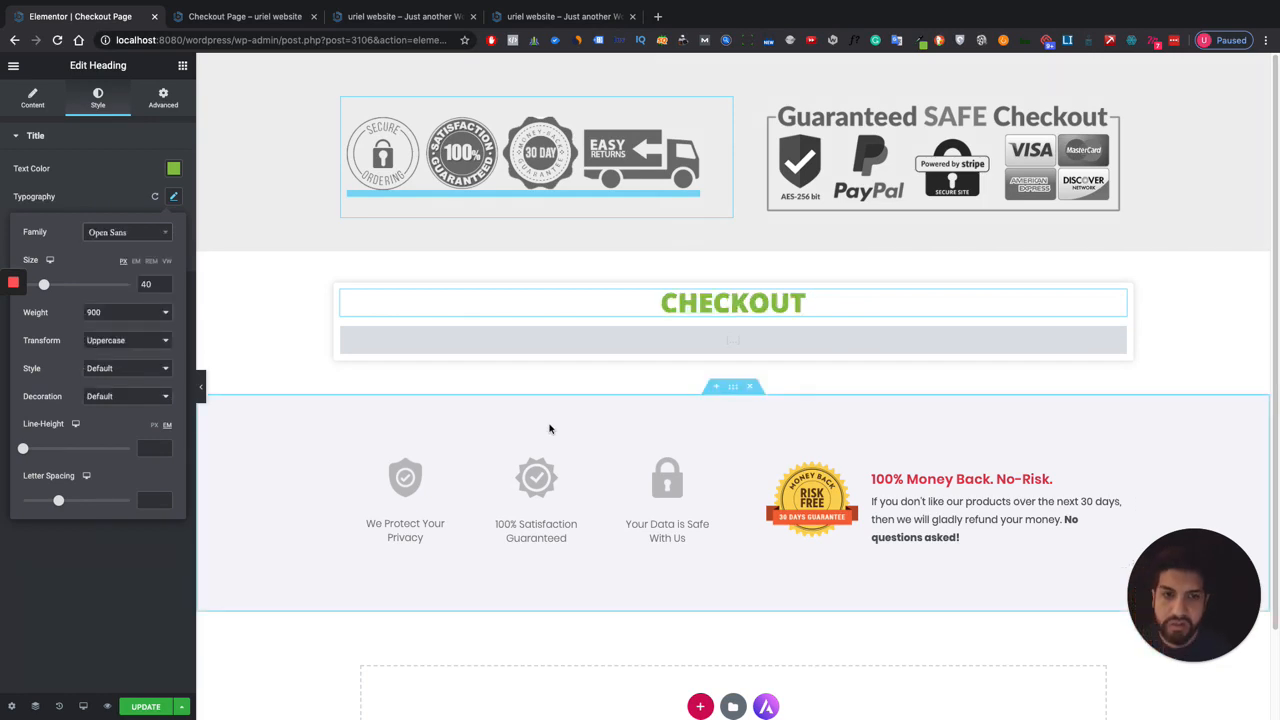
pyautogui.click(82, 204)
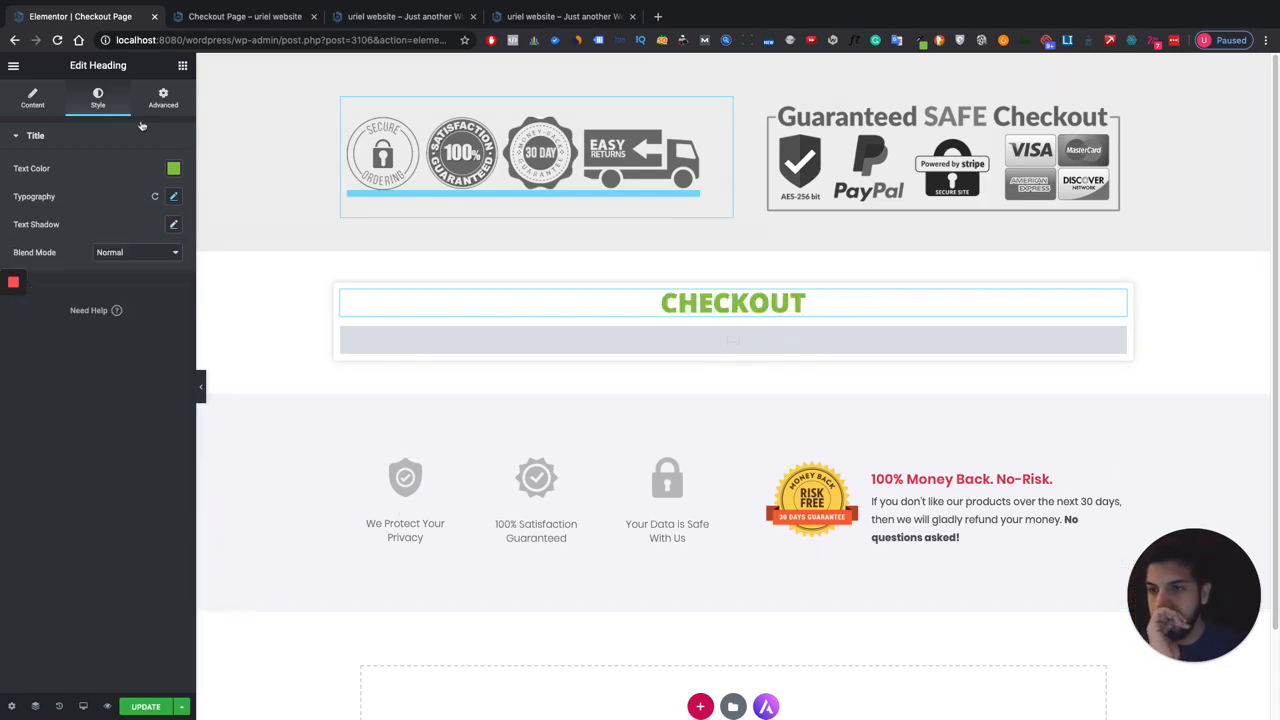
# Set the Checkout heading's top margin to 13 px and its bottom margin to 23 px.
pyautogui.click(162, 98)
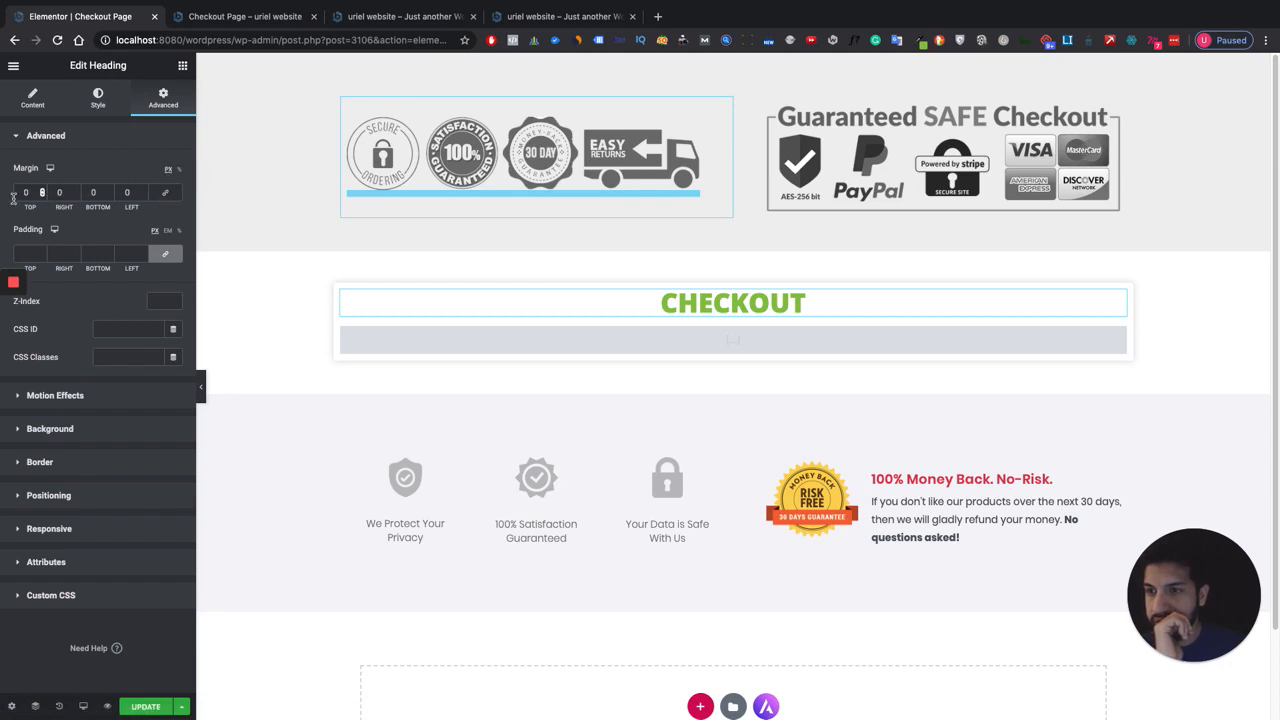
pyautogui.click(42, 190)
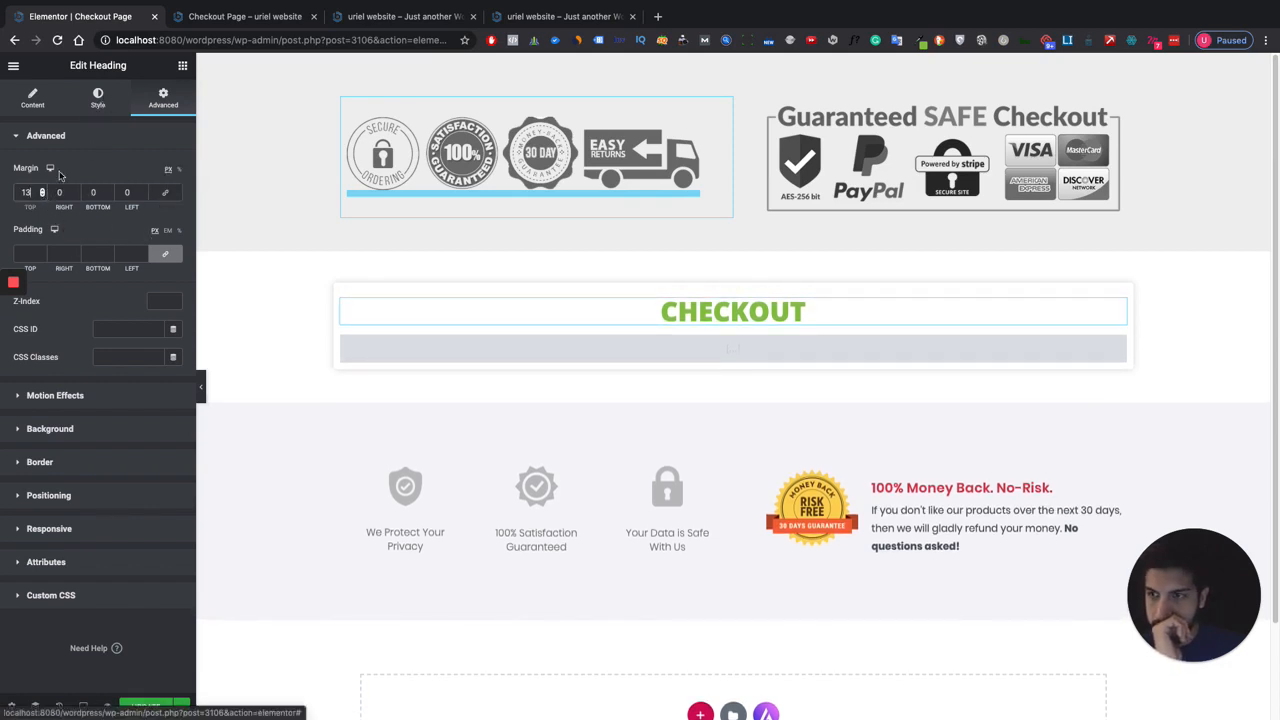
pyautogui.click(111, 190)
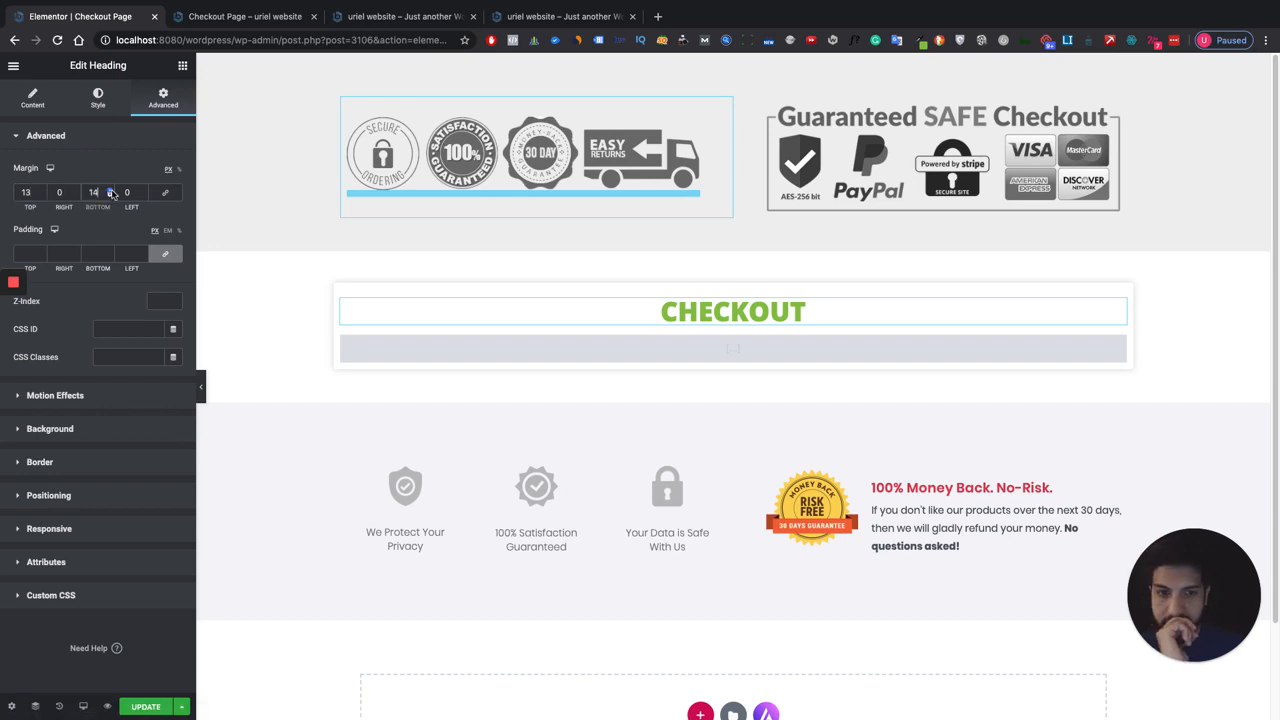
pyautogui.click(110, 190)
pyautogui.click(110, 190)
pyautogui.click(110, 190)
pyautogui.click(110, 190)
pyautogui.click(110, 190)
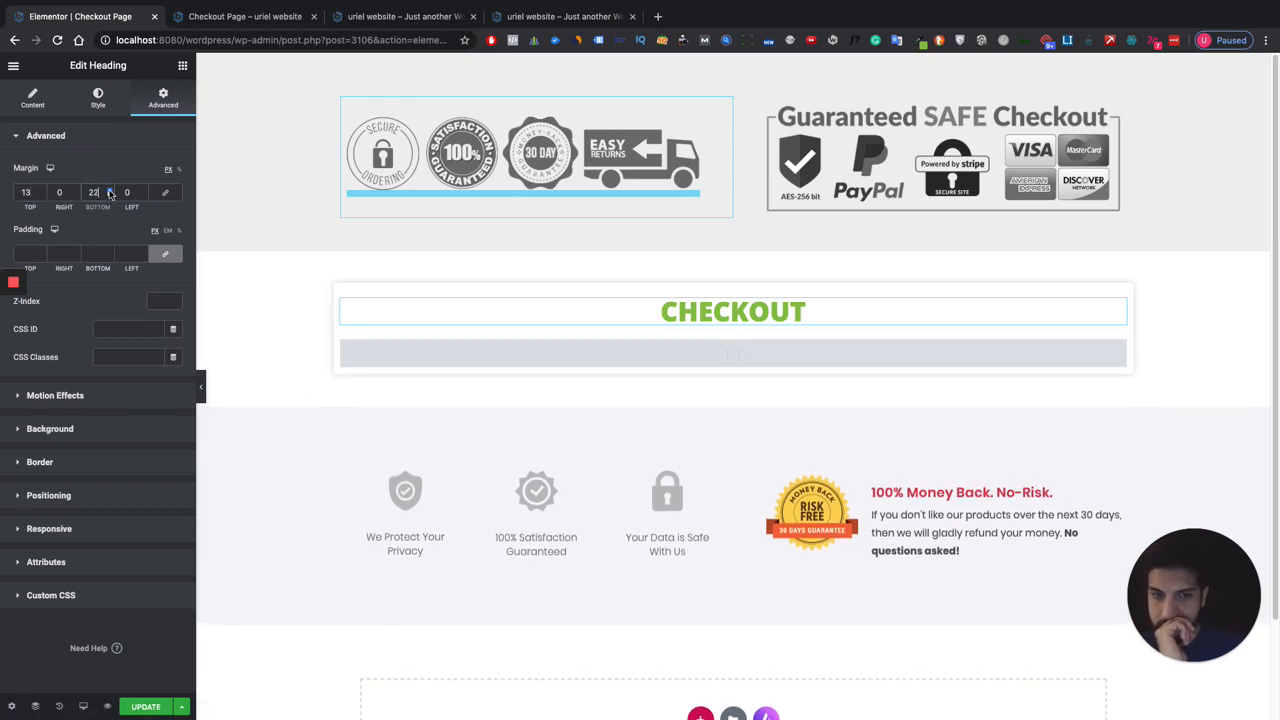
pyautogui.click(110, 190)
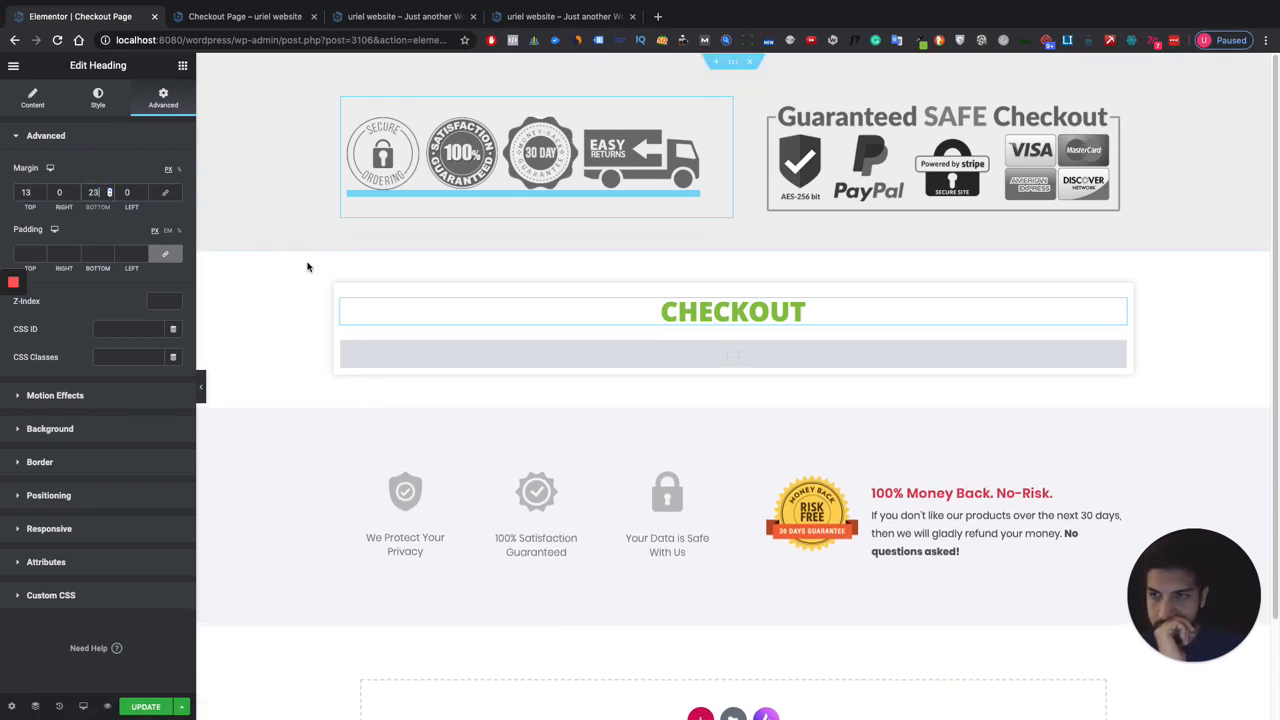
# Increase the Checkout heading's font size to 47 px and update the page.
pyautogui.click(98, 98)
pyautogui.click(173, 196)
pyautogui.moveTo(47, 284); pyautogui.dragTo(47, 284)
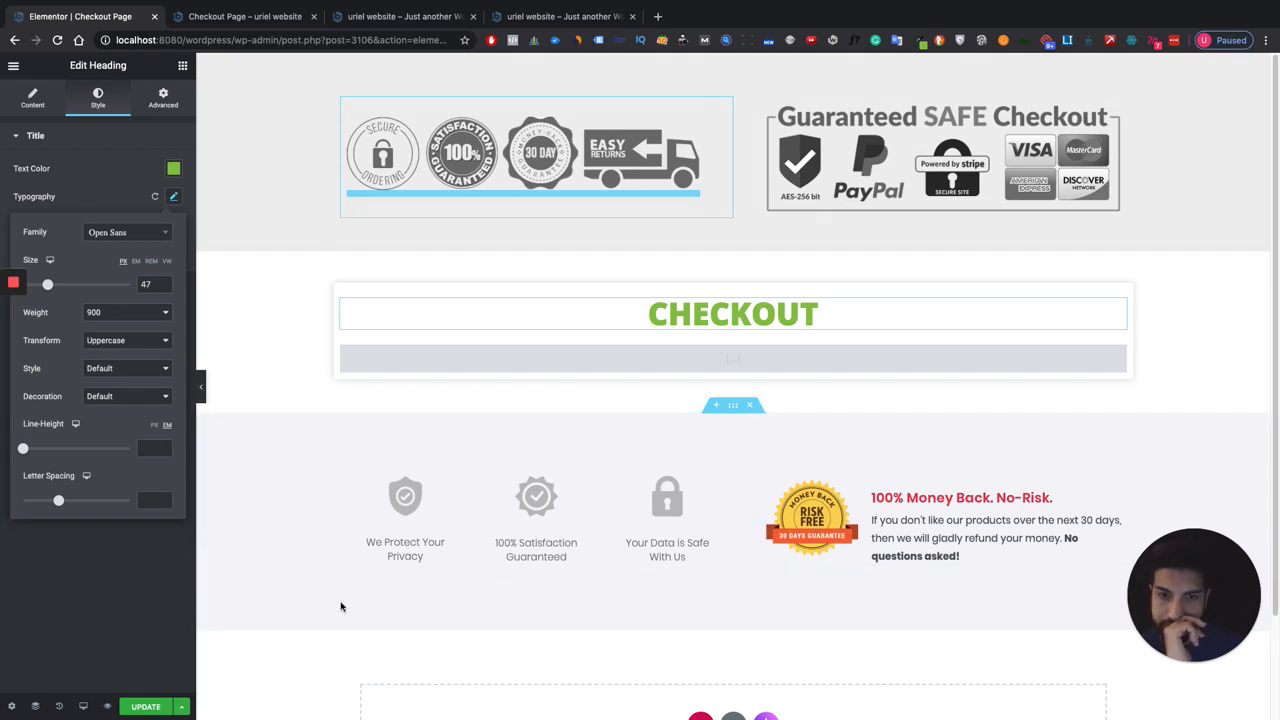
pyautogui.click(158, 706)
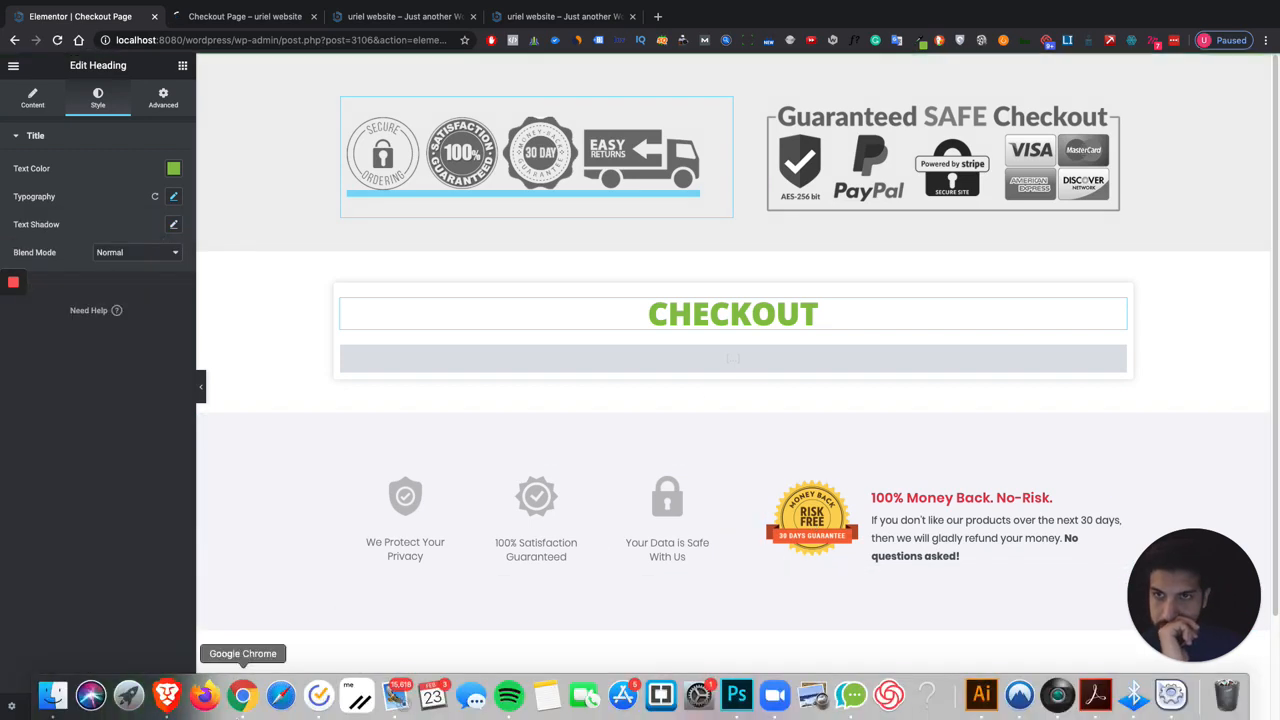
# Review the heading, billing form, order summary and trust badges on the checkout page preview.
pyautogui.click(232, 16)
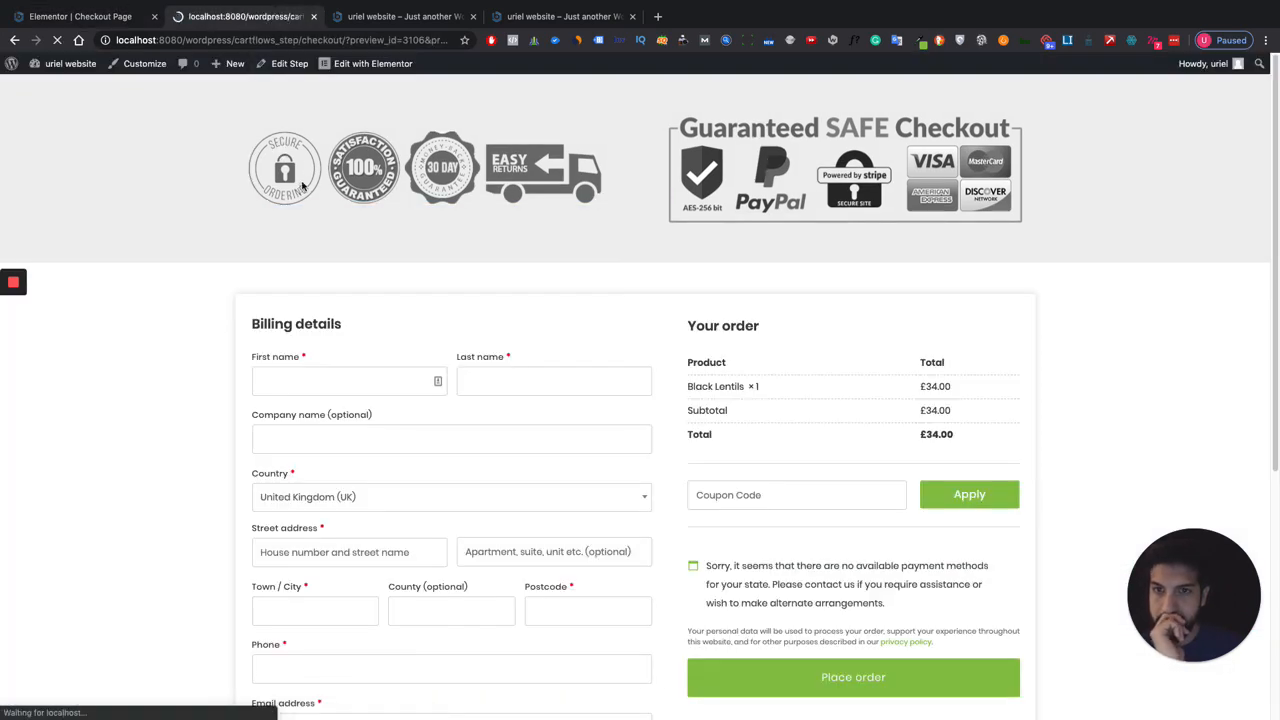
pyautogui.scroll(-5, 670, 348)
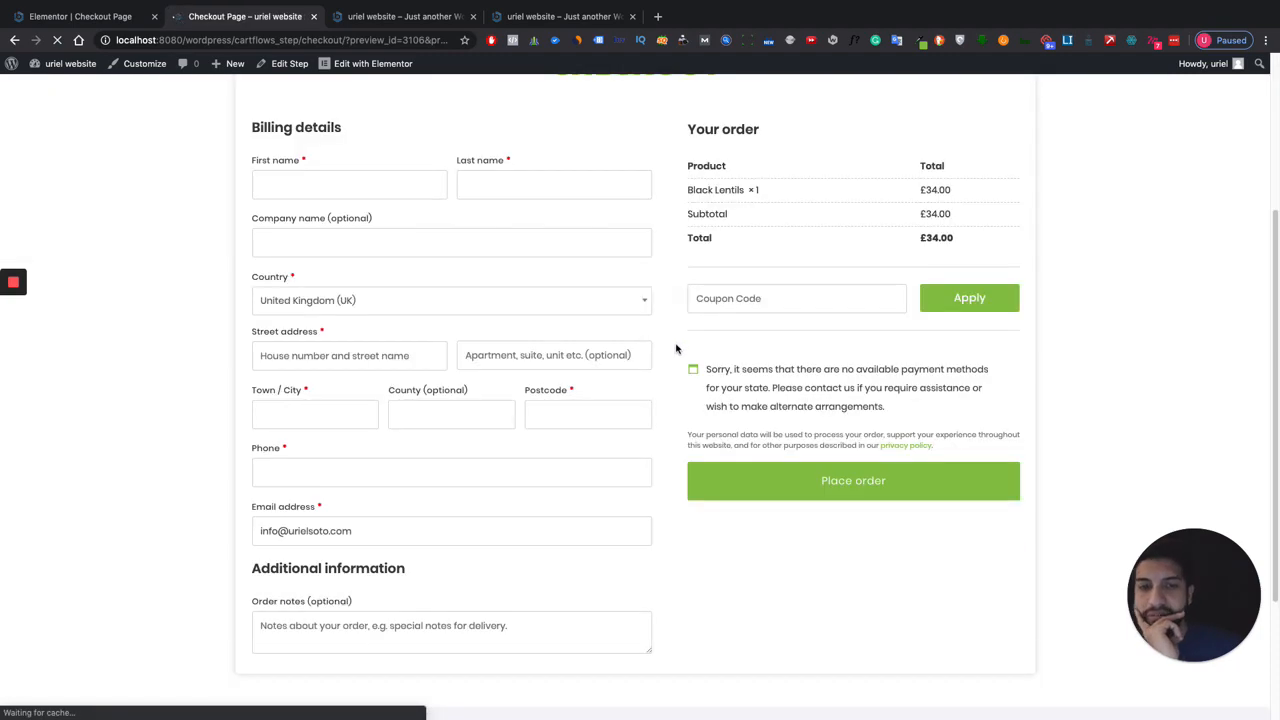
pyautogui.scroll(5, 650, 330)
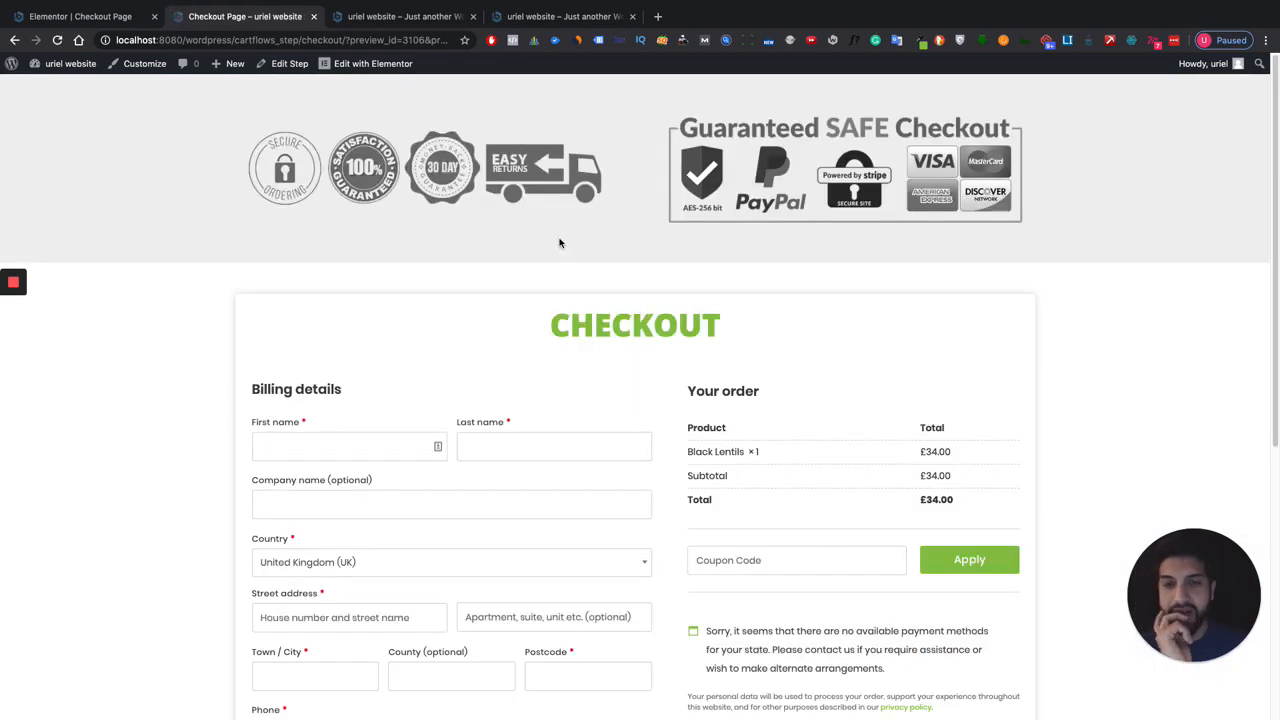
pyautogui.scroll(-5, 645, 400)
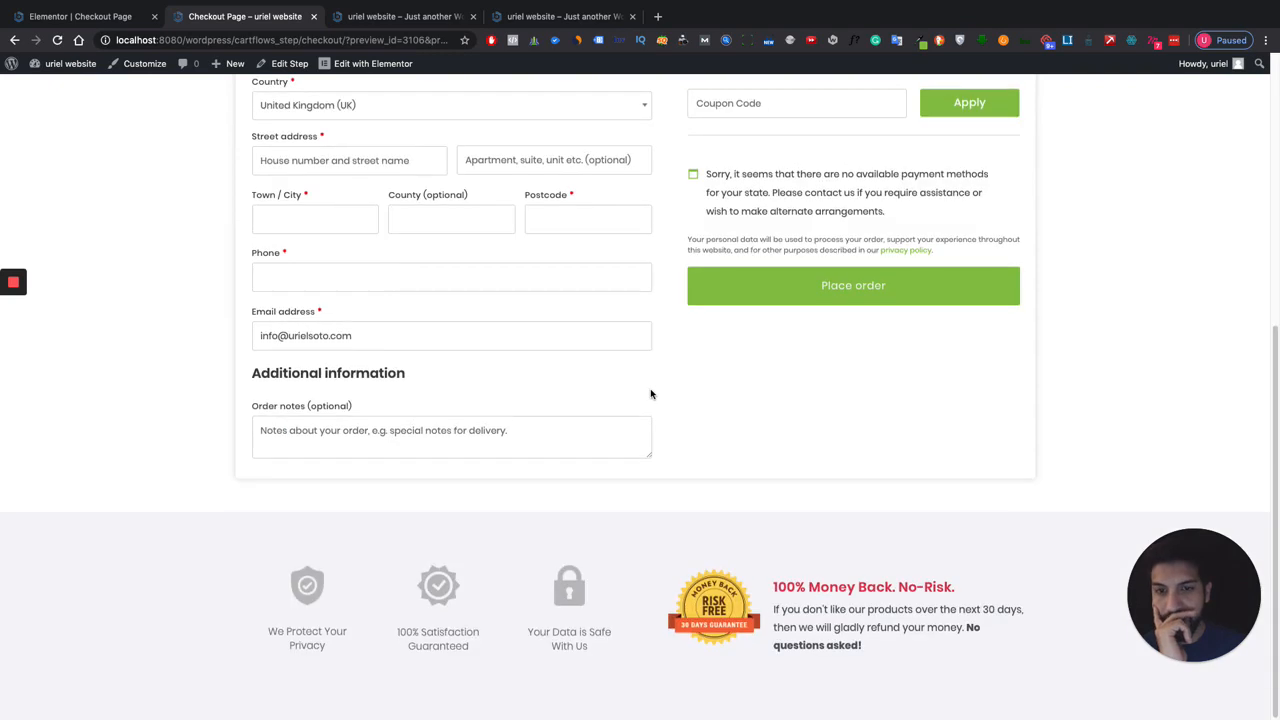
pyautogui.scroll(5, 740, 424)
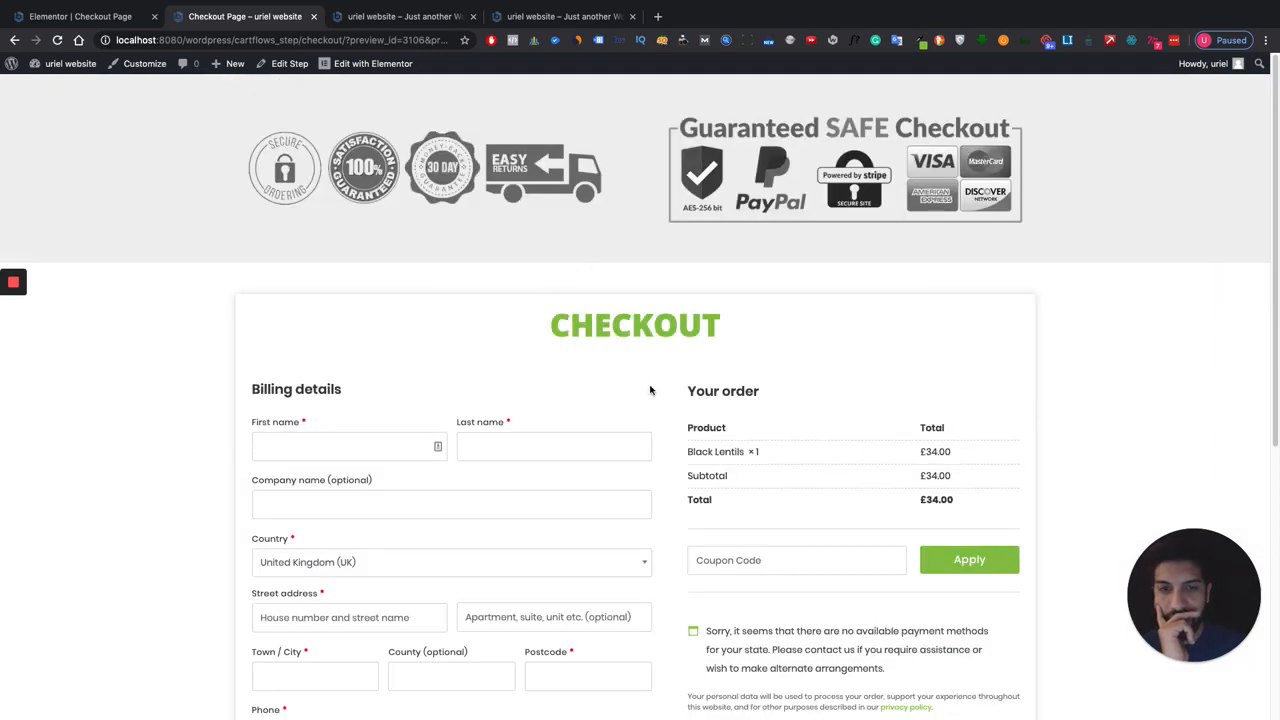
# Delete the Checkout heading above the checkout form in the Elementor editor.
pyautogui.click(88, 12)
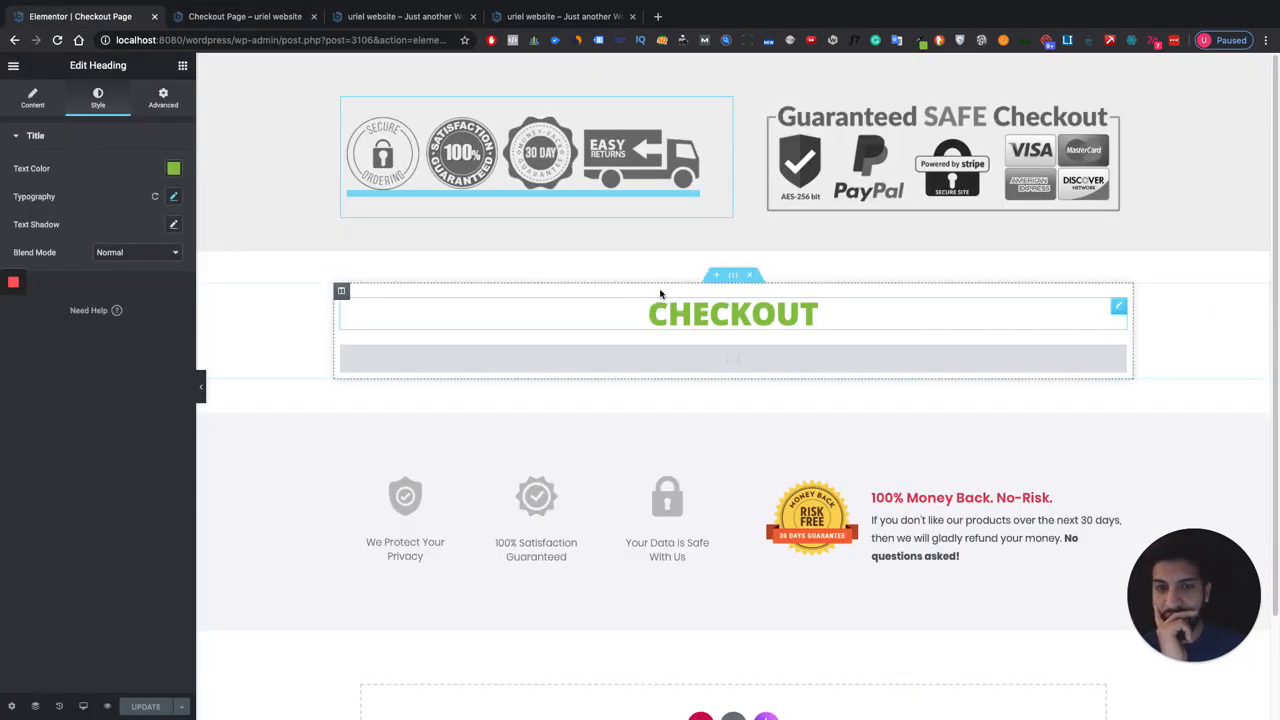
pyautogui.rightClick(700, 322)
pyautogui.click(730, 512)
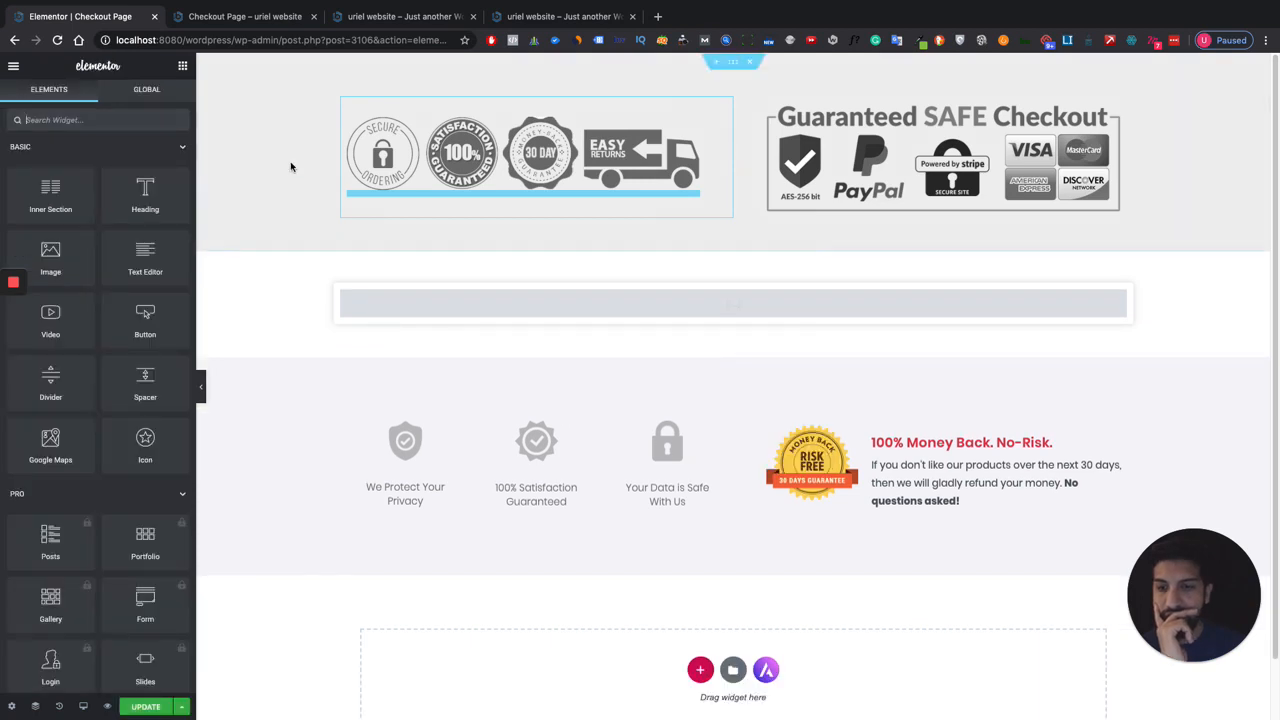
pyautogui.click(240, 17)
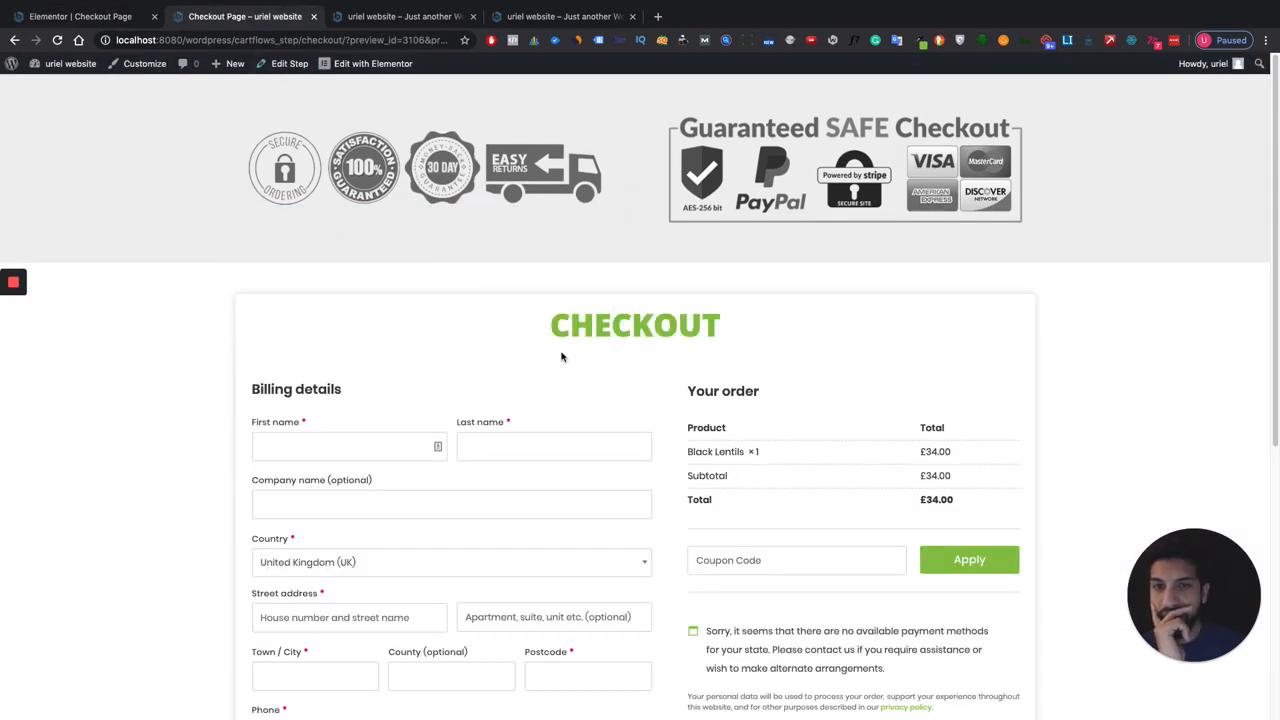
pyautogui.click(54, 18)
# Move the "100% Money Back. No-Risk." image box into the header section, above the Guaranteed SAFE Checkout image.
pyautogui.click(855, 174)
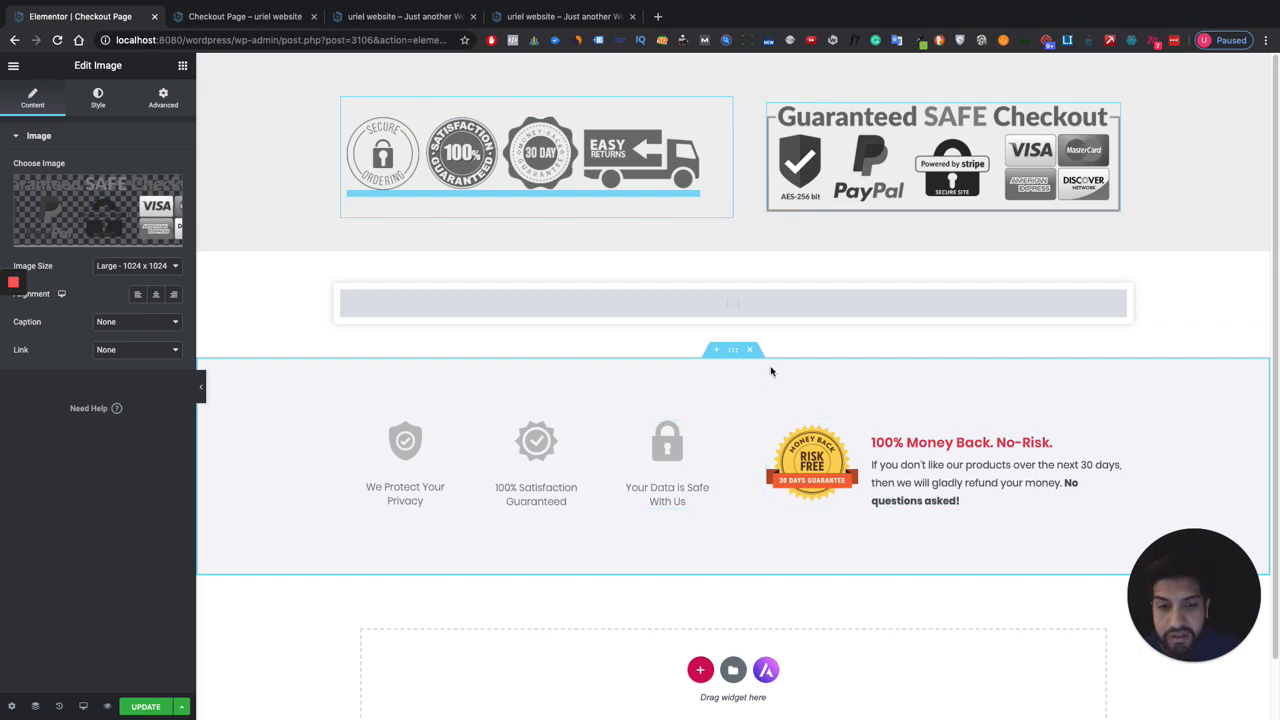
pyautogui.moveTo(1113, 443); pyautogui.dragTo(963, 240)
# Copy the Guaranteed SAFE Checkout image into the empty column of the lower badge section and delete the original from the header section.
pyautogui.rightClick(963, 240)
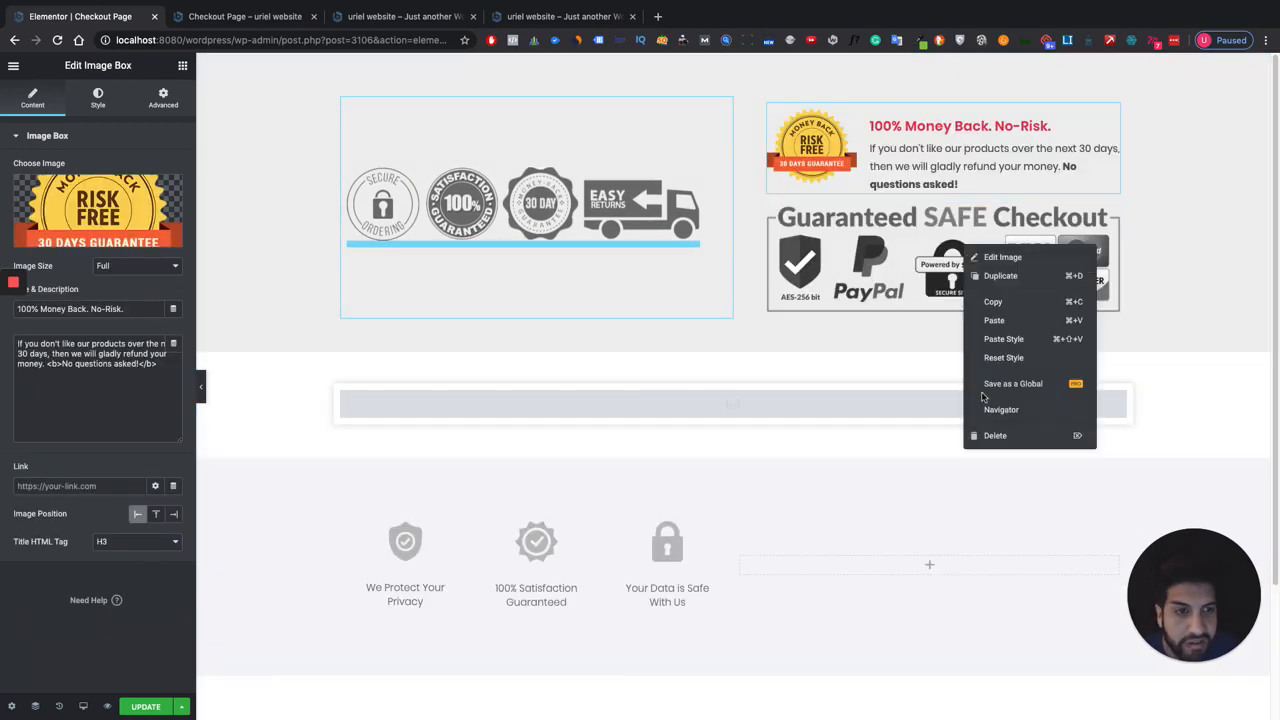
pyautogui.click(1000, 301)
pyautogui.rightClick(848, 512)
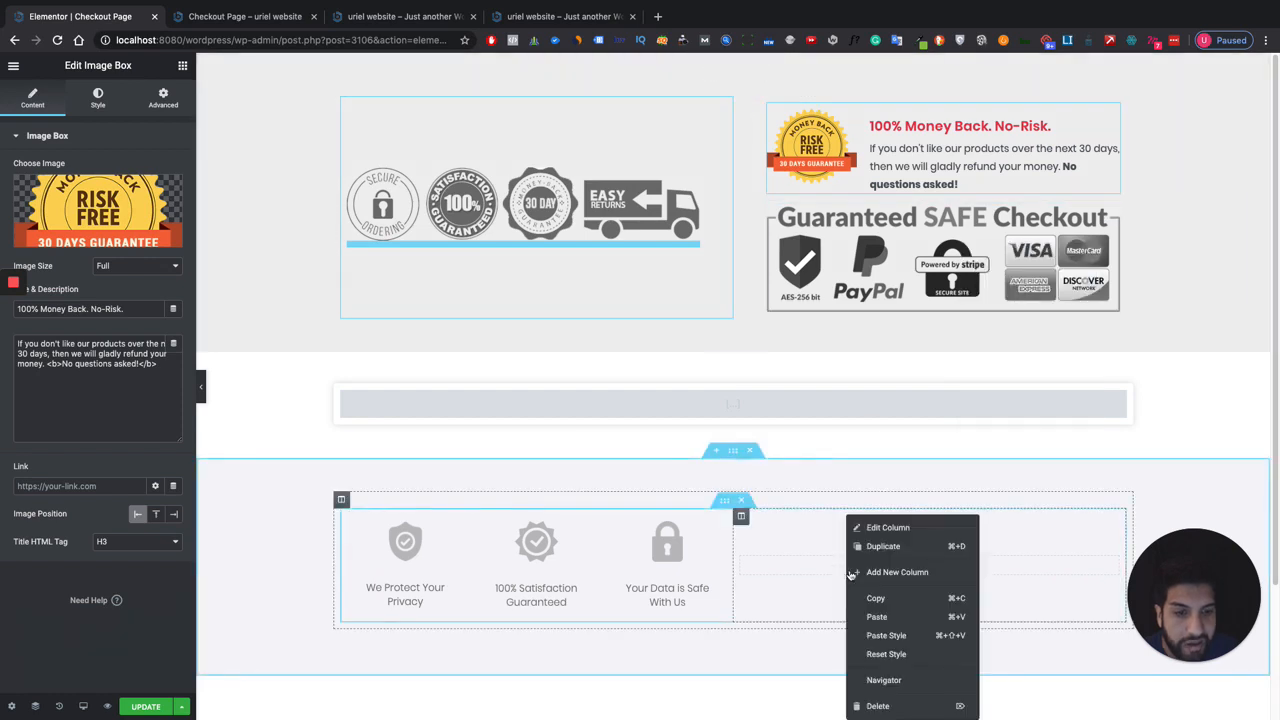
pyautogui.click(890, 617)
pyautogui.rightClick(922, 295)
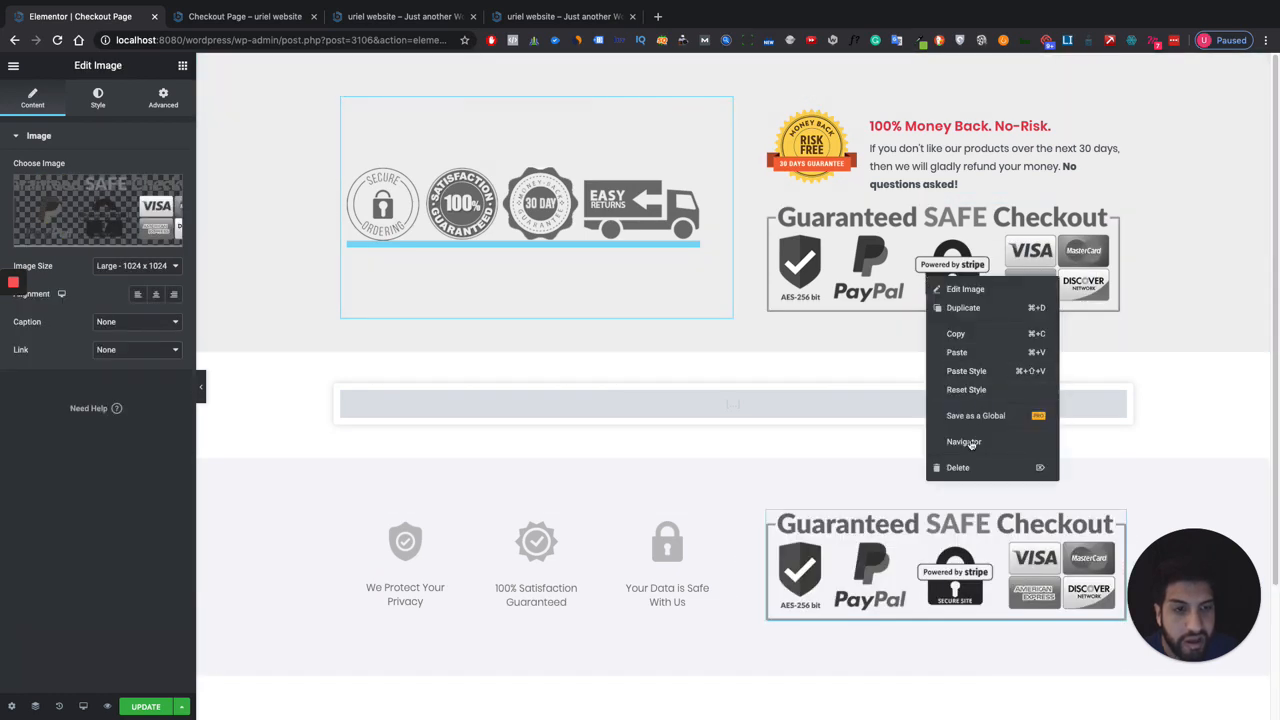
pyautogui.click(960, 468)
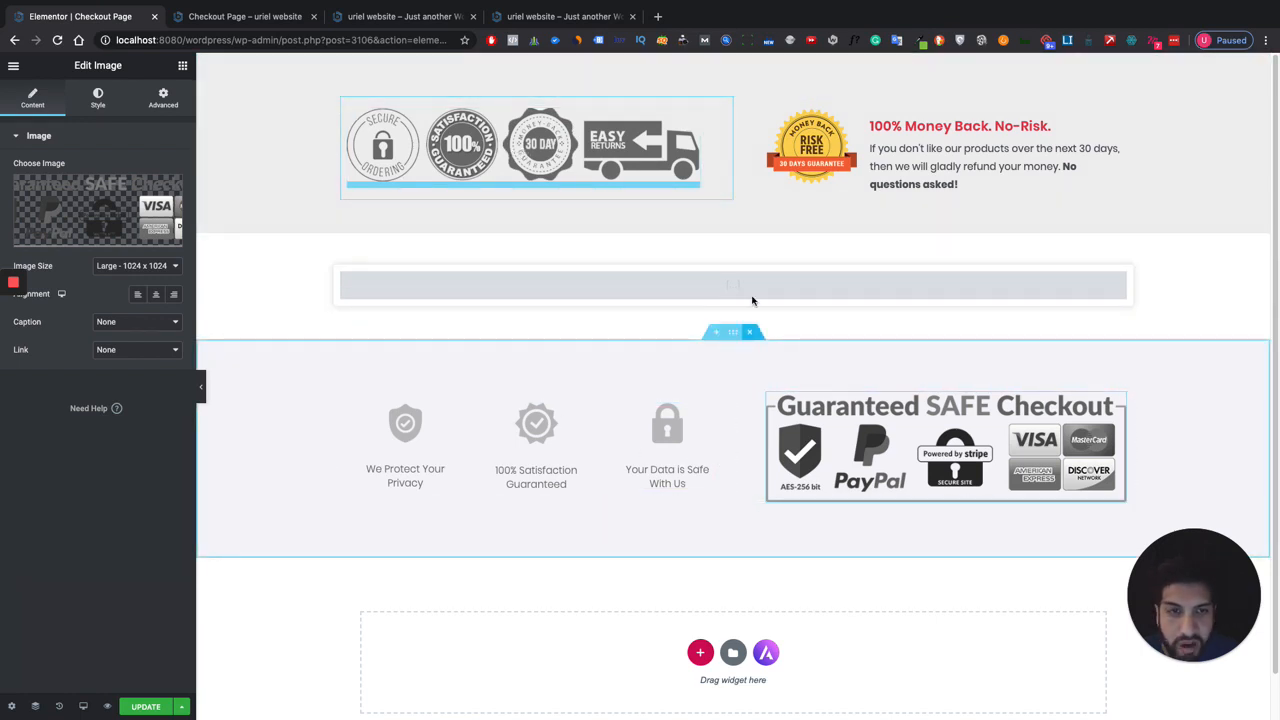
# Move the privacy and Guaranteed SAFE Checkout badge section above the checkout form, replacing the former grey header section.
pyautogui.scroll(-2, 726, 142)
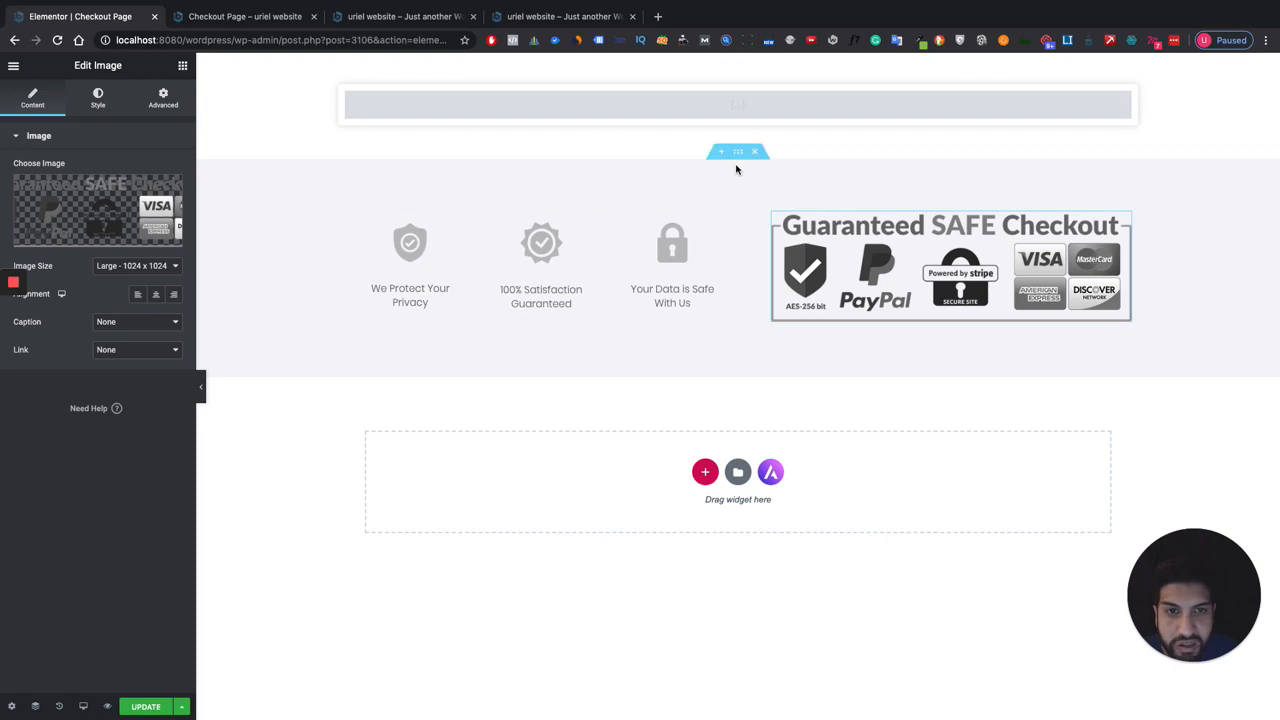
pyautogui.moveTo(737, 152); pyautogui.dragTo(756, 83)
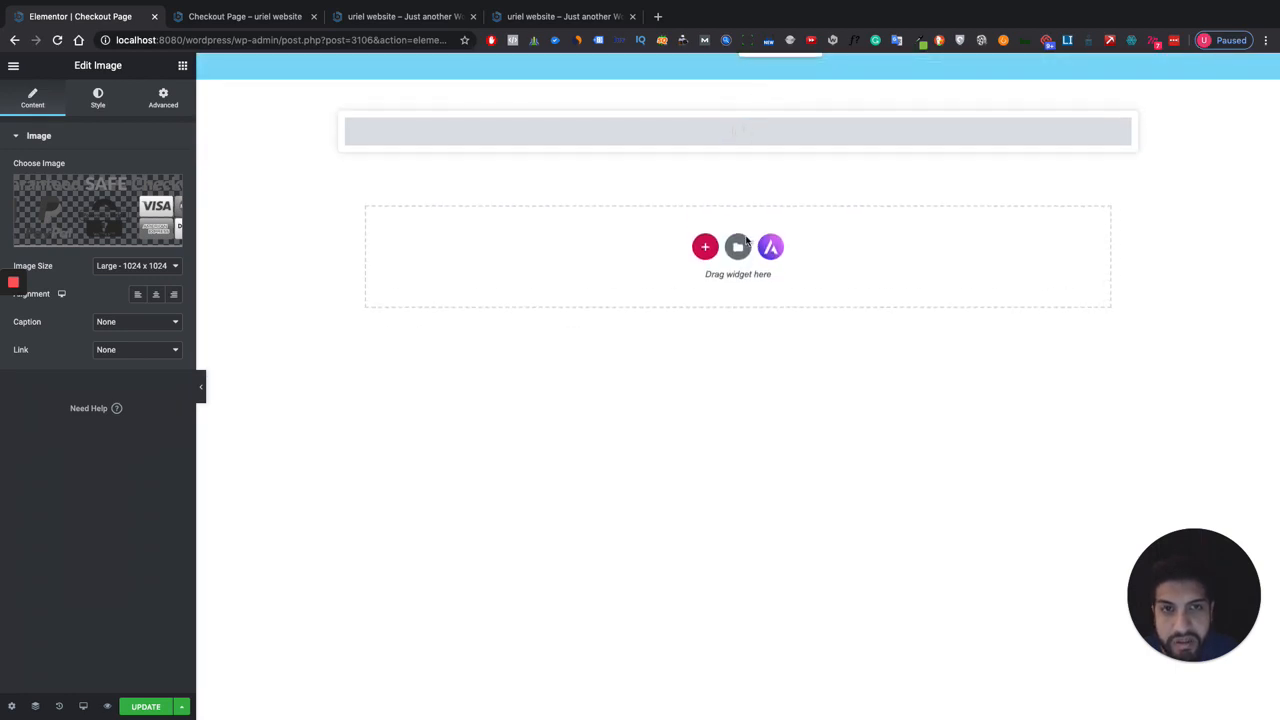
pyautogui.moveTo(745, 240); pyautogui.dragTo(753, 258)
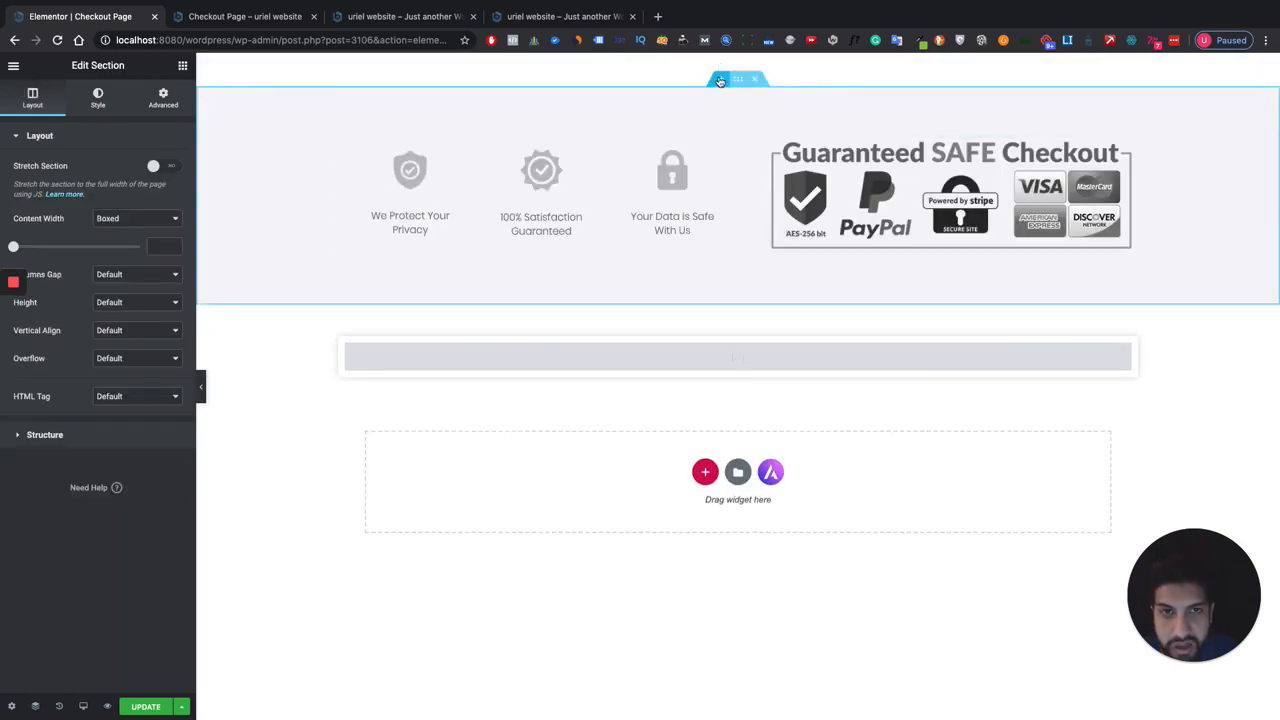
# Set the top margin of the trust badge section to 0.
pyautogui.click(168, 105)
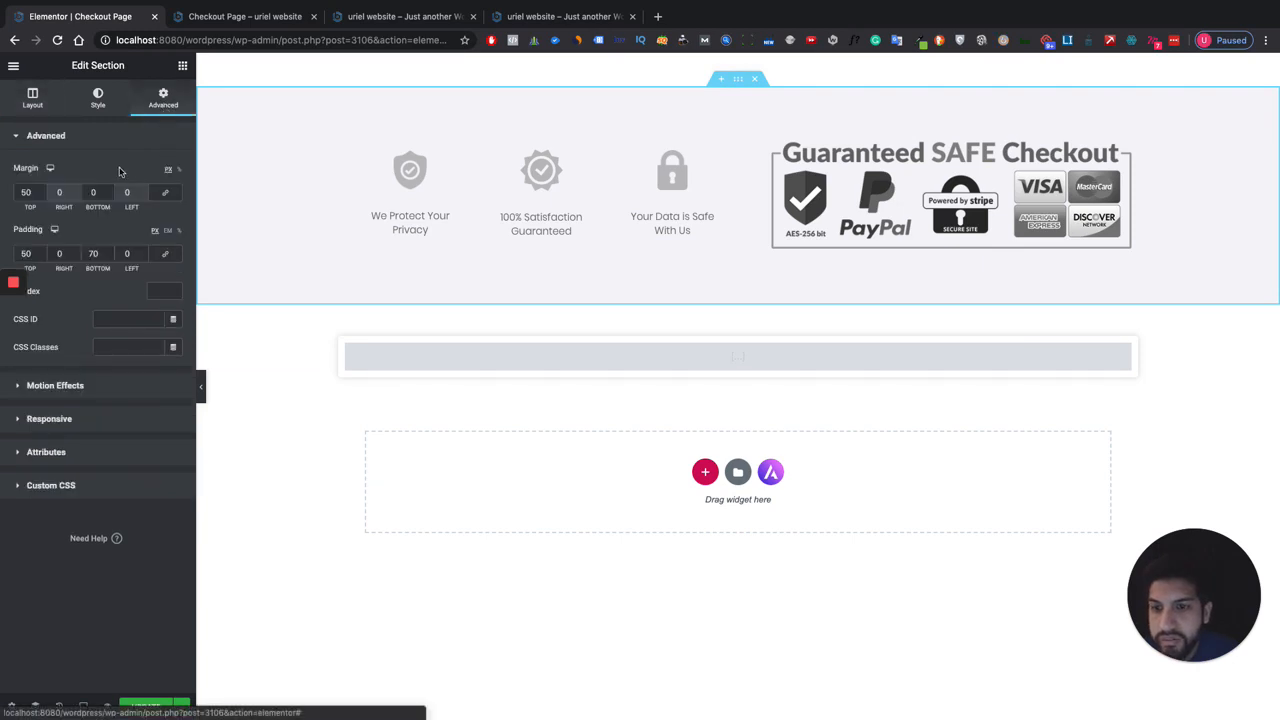
pyautogui.moveTo(33, 192); pyautogui.dragTo(2, 190)
pyautogui.write('0')
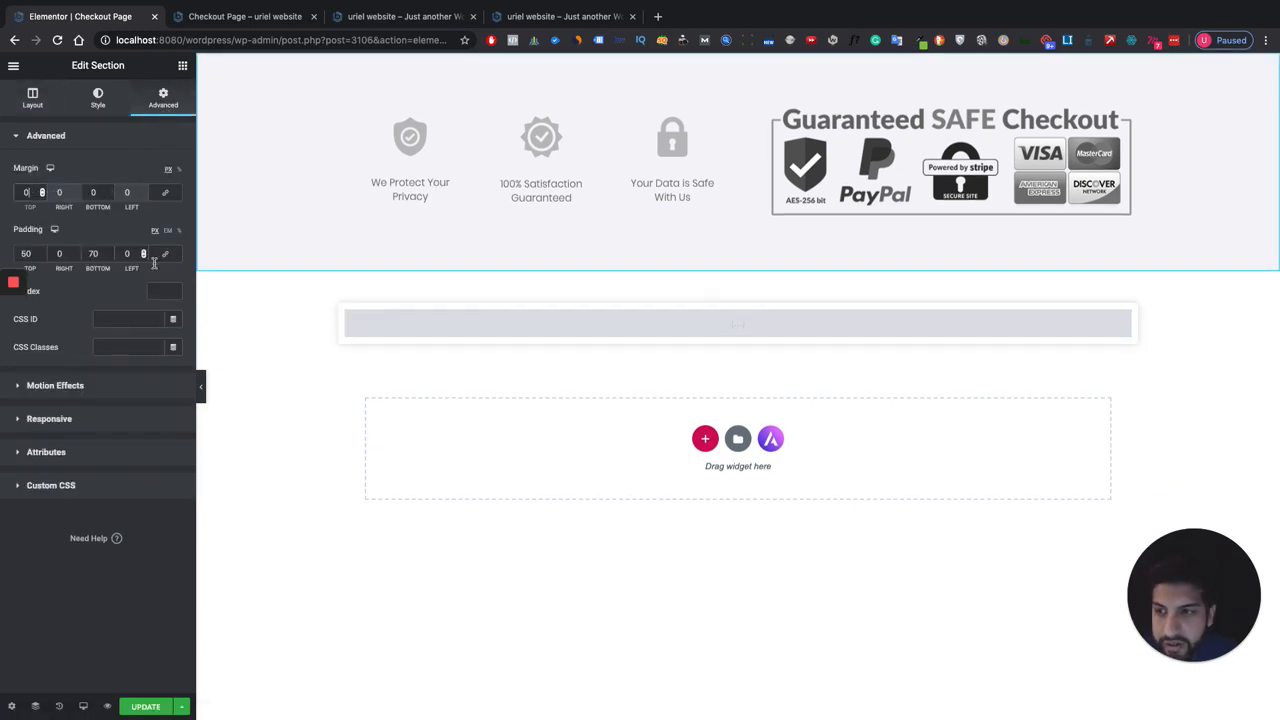
# Set the bottom margin of the checkout form section to 47 px and update the page.
pyautogui.click(738, 297)
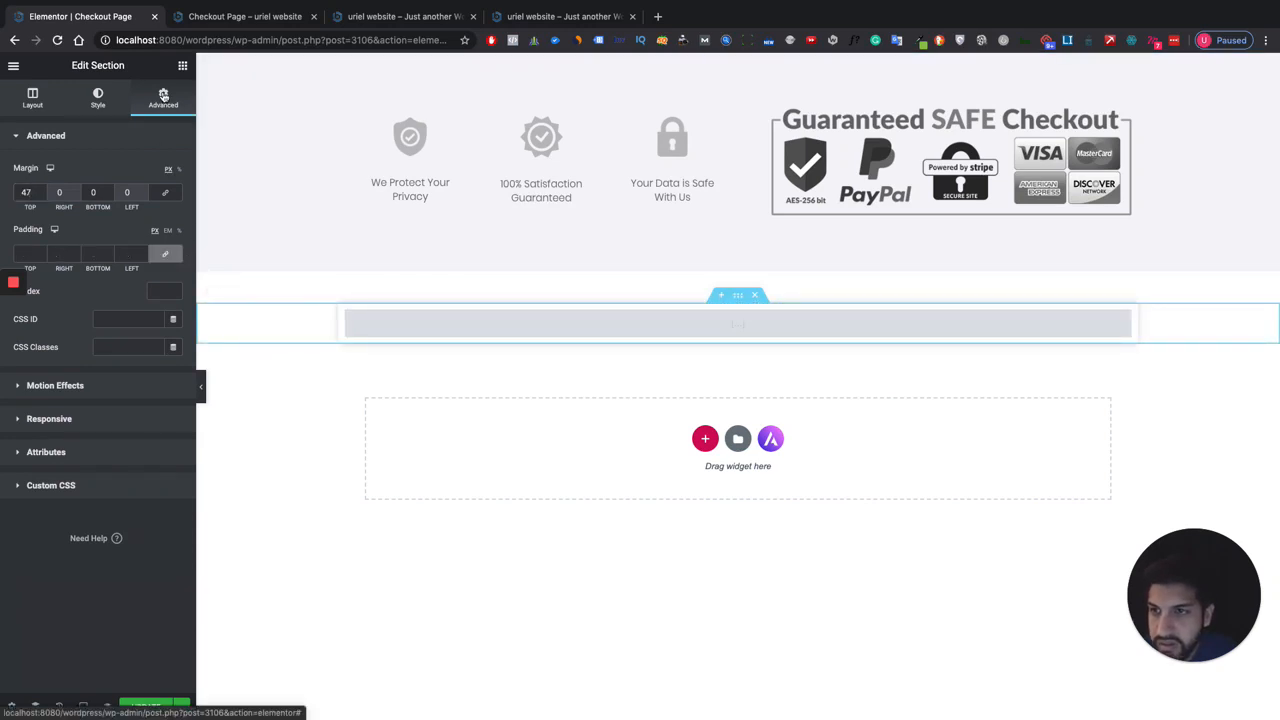
pyautogui.click(95, 192)
pyautogui.write('7')
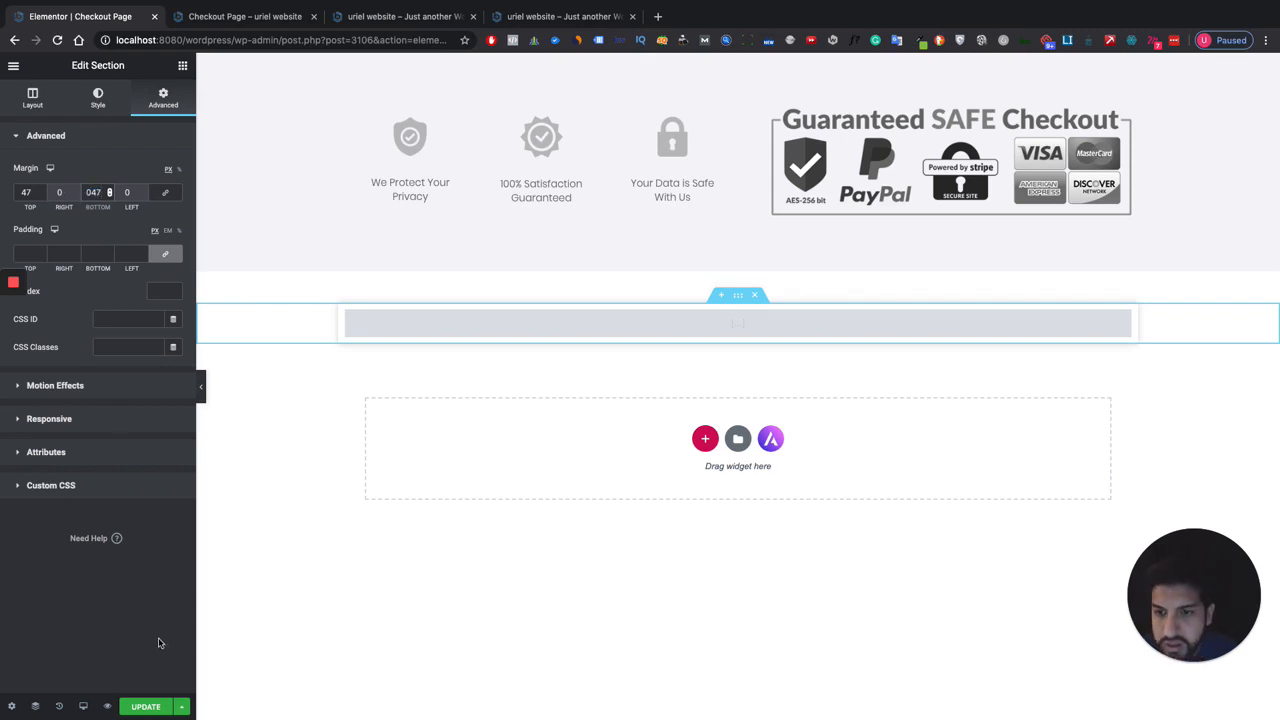
pyautogui.click(145, 706)
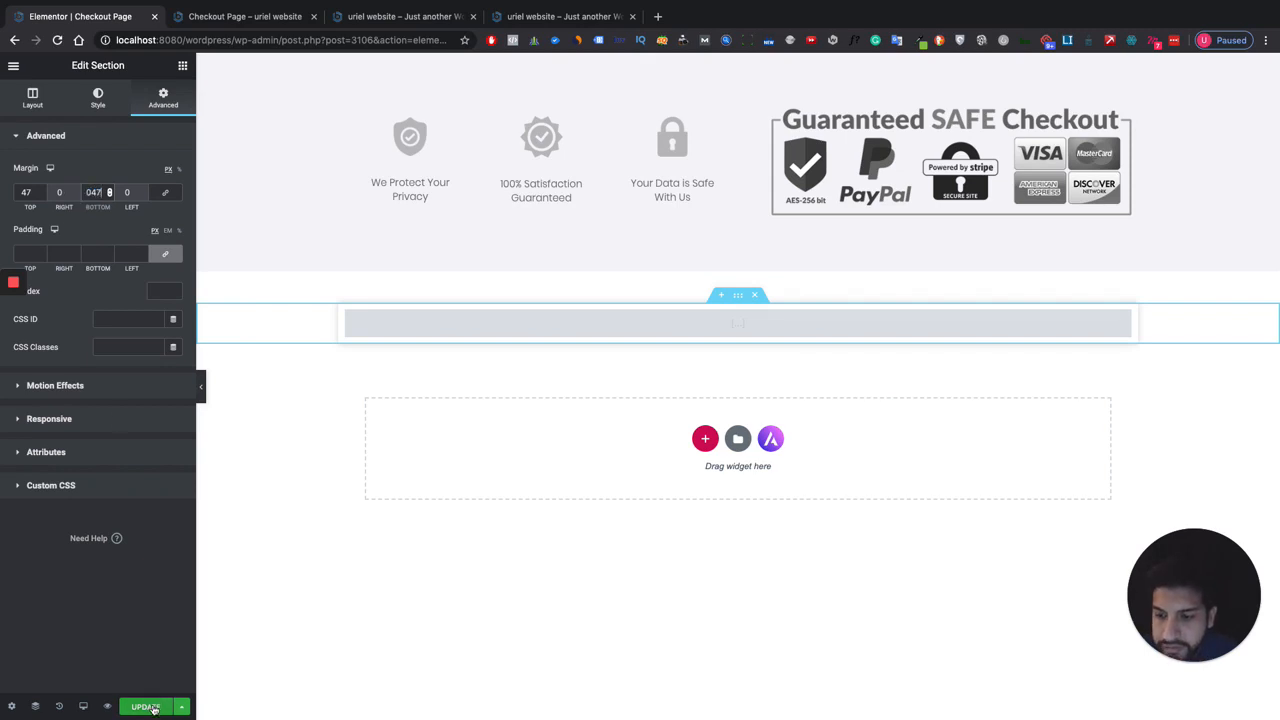
# Reload the checkout page preview and examine the trust badges, billing form and order summary.
pyautogui.click(245, 16)
pyautogui.press('super+r')
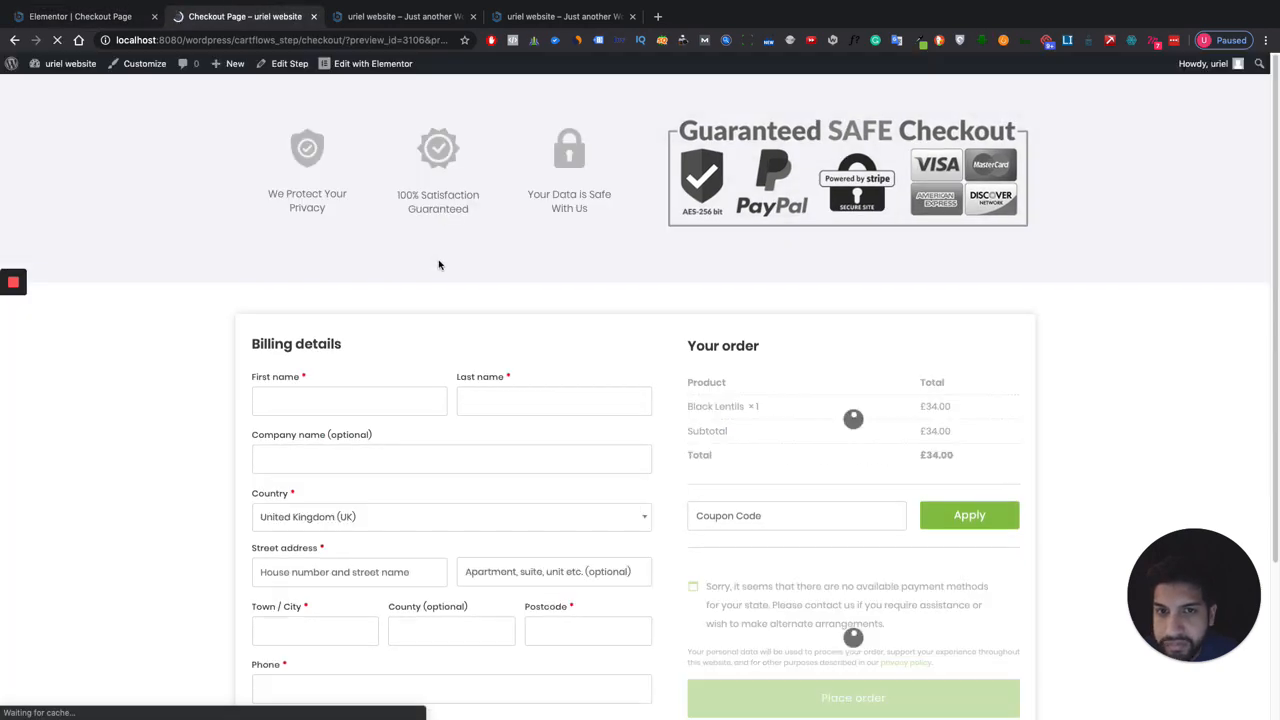
pyautogui.scroll(-3, 622, 279)
pyautogui.scroll(2, 617, 280)
pyautogui.scroll(-2, 551, 268)
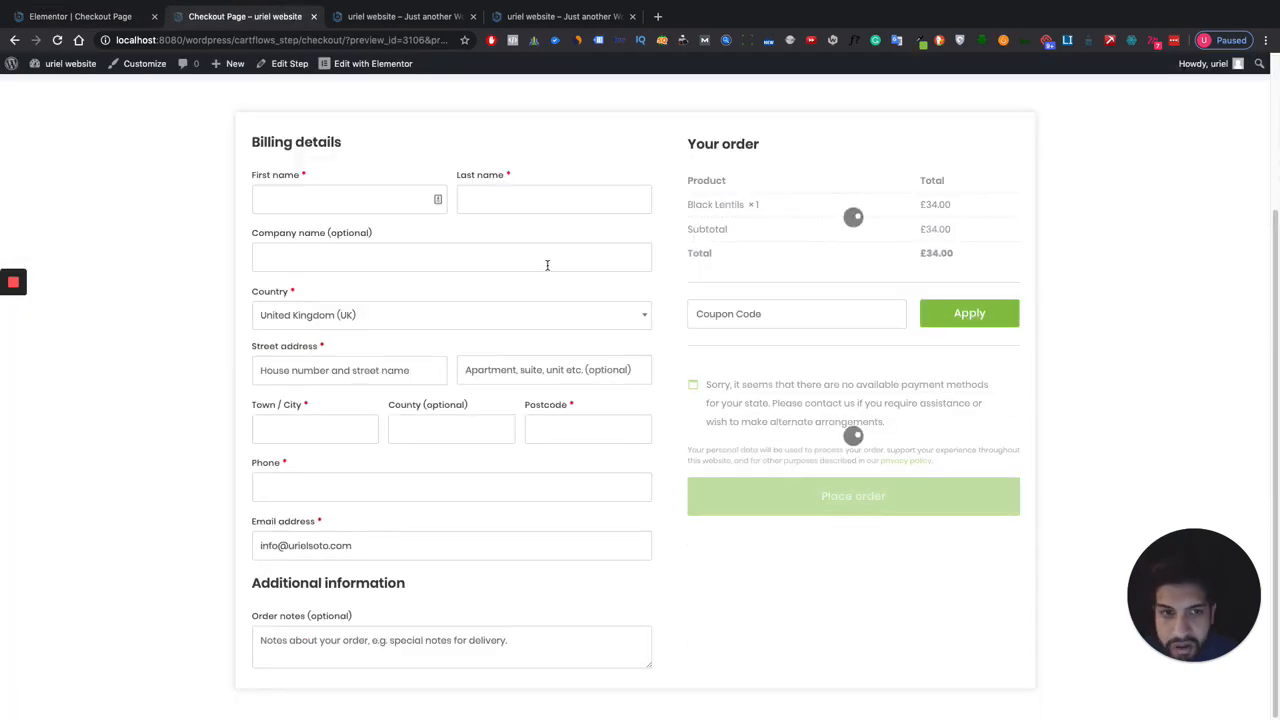
pyautogui.scroll(2, 553, 273)
pyautogui.scroll(-2, 535, 264)
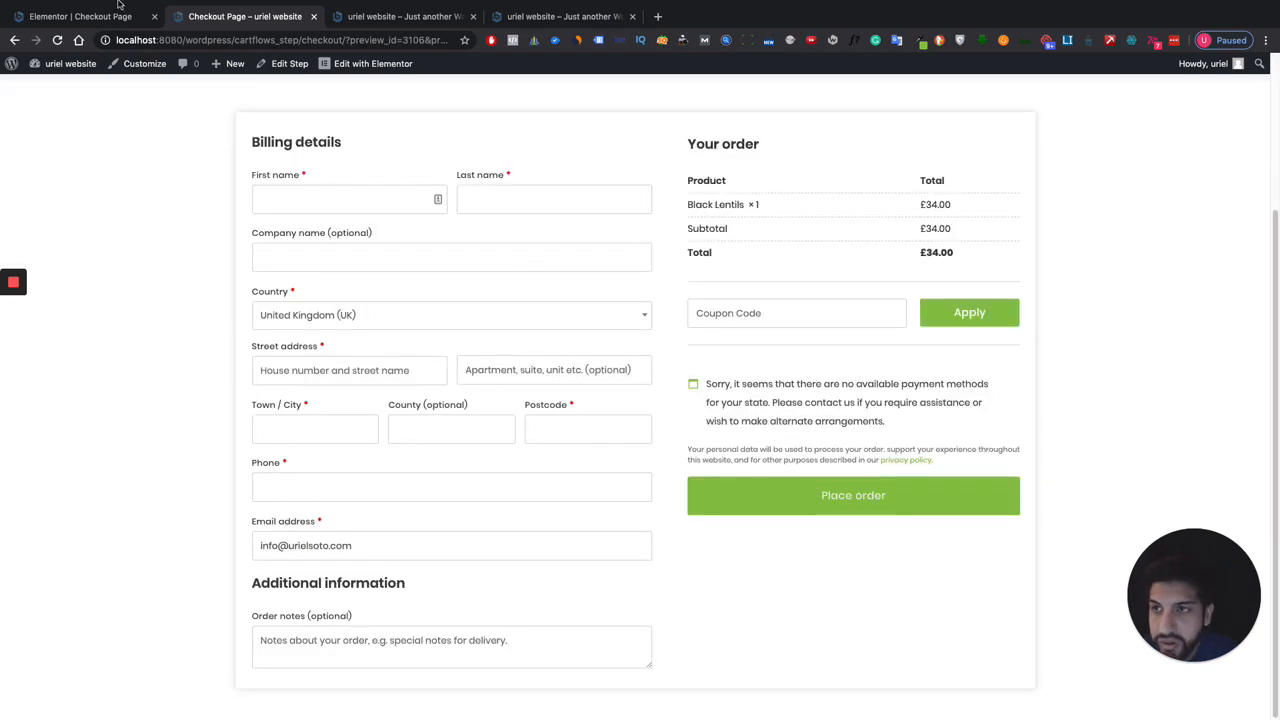
# Set the checkout page's layout to Default in the Elementor post settings, update it and check the preview.
pyautogui.click(80, 16)
pyautogui.click(11, 704)
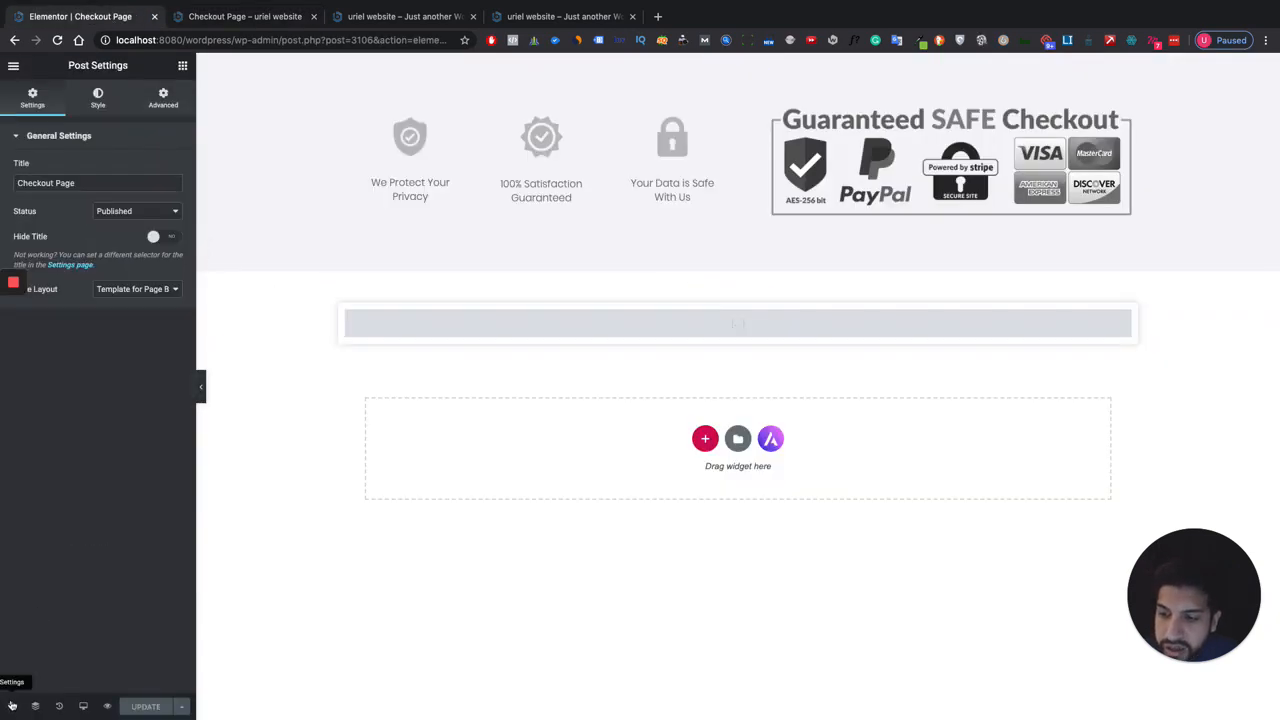
pyautogui.click(133, 292)
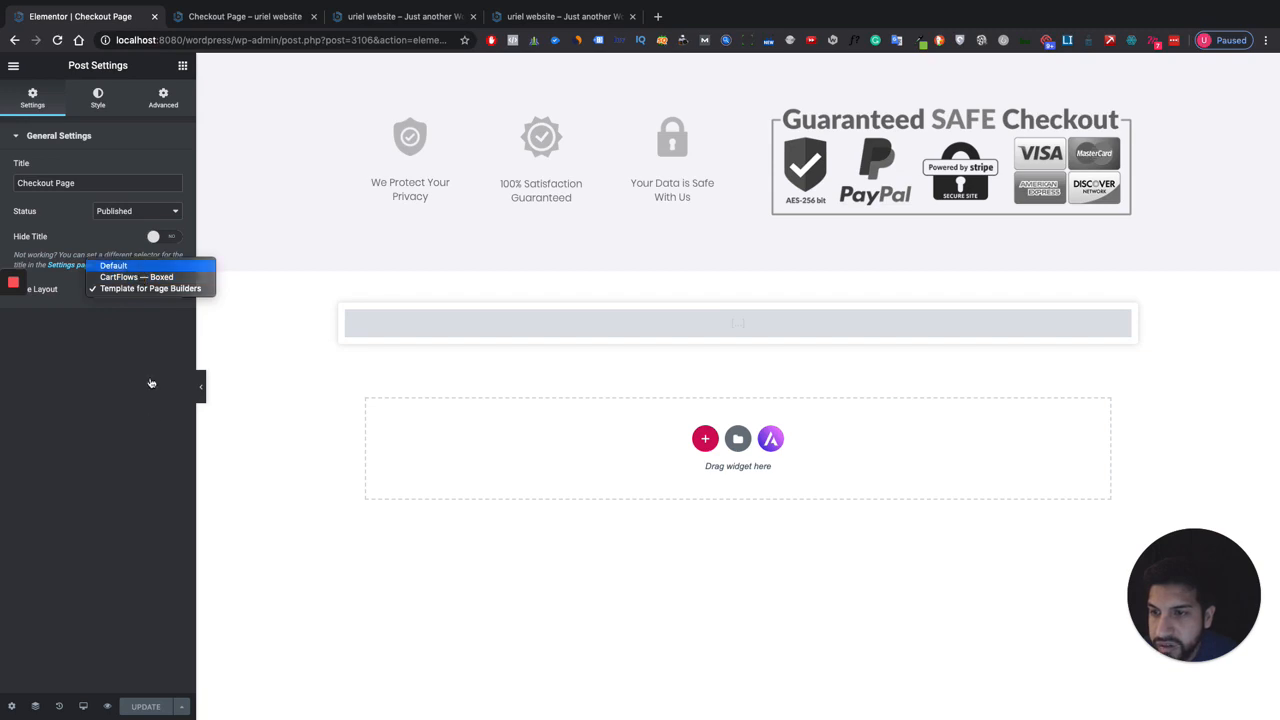
pyautogui.click(114, 265)
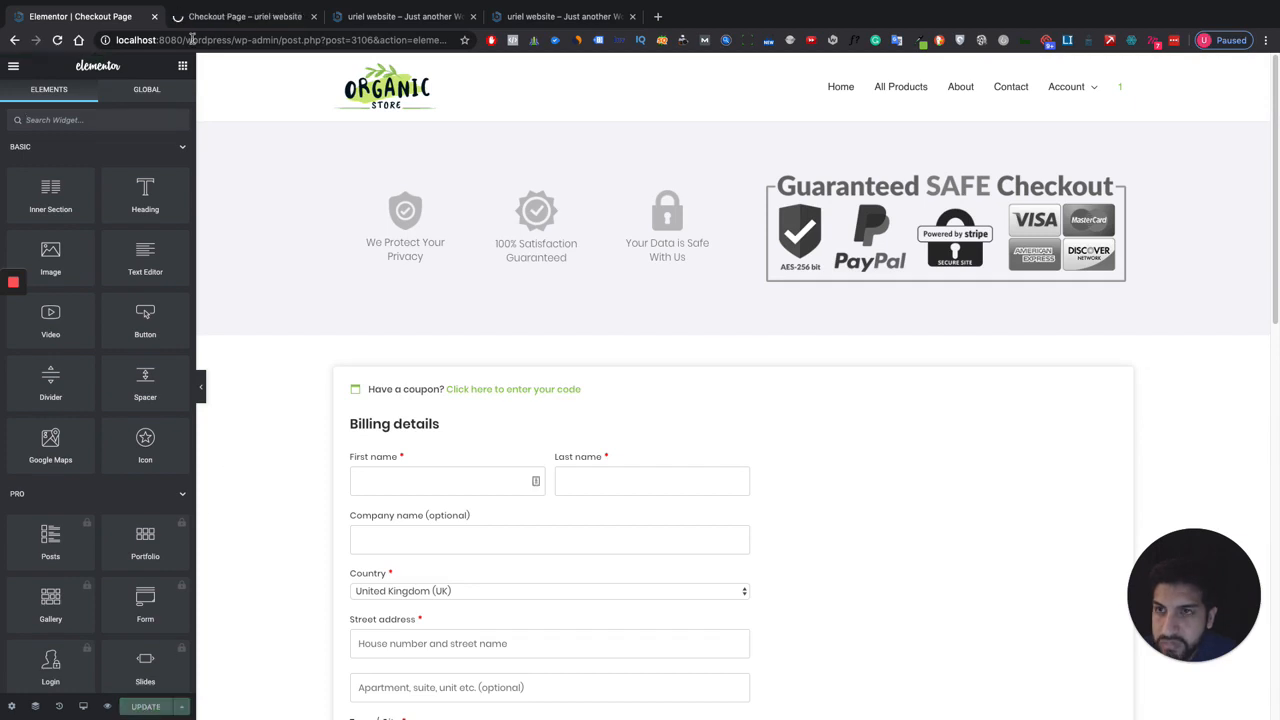
pyautogui.click(222, 17)
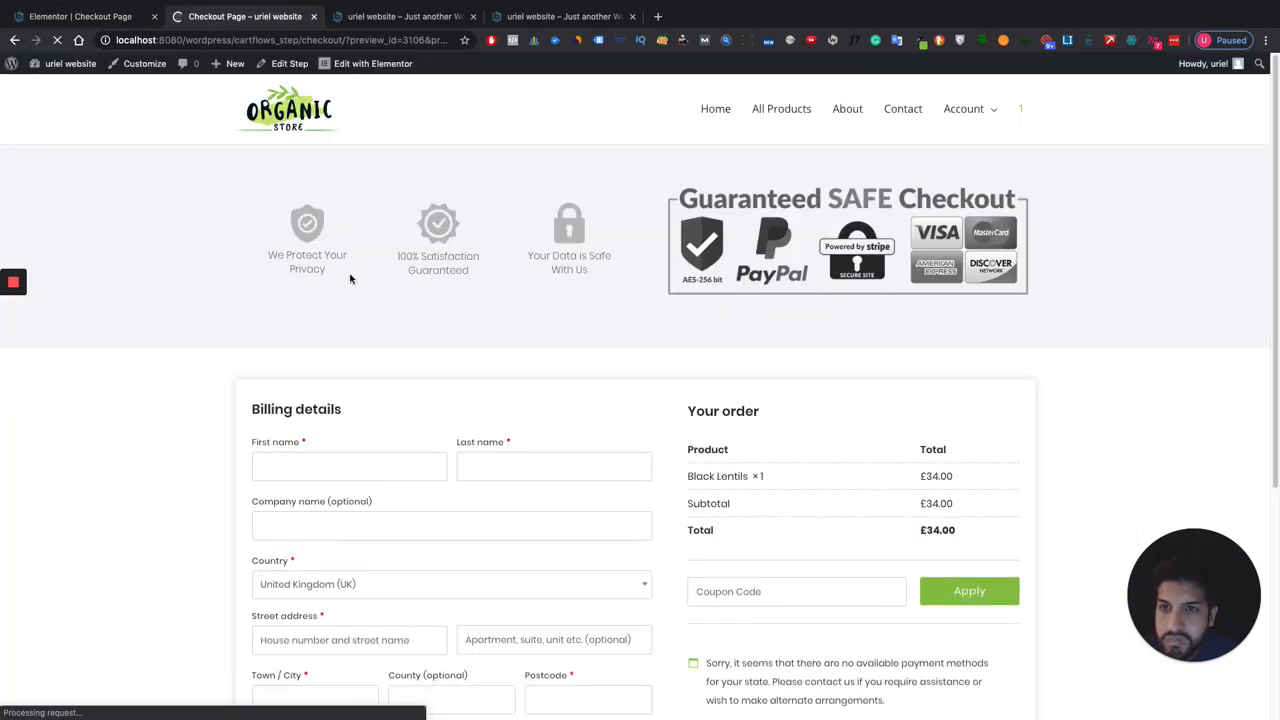
pyautogui.scroll(-4, 318, 365)
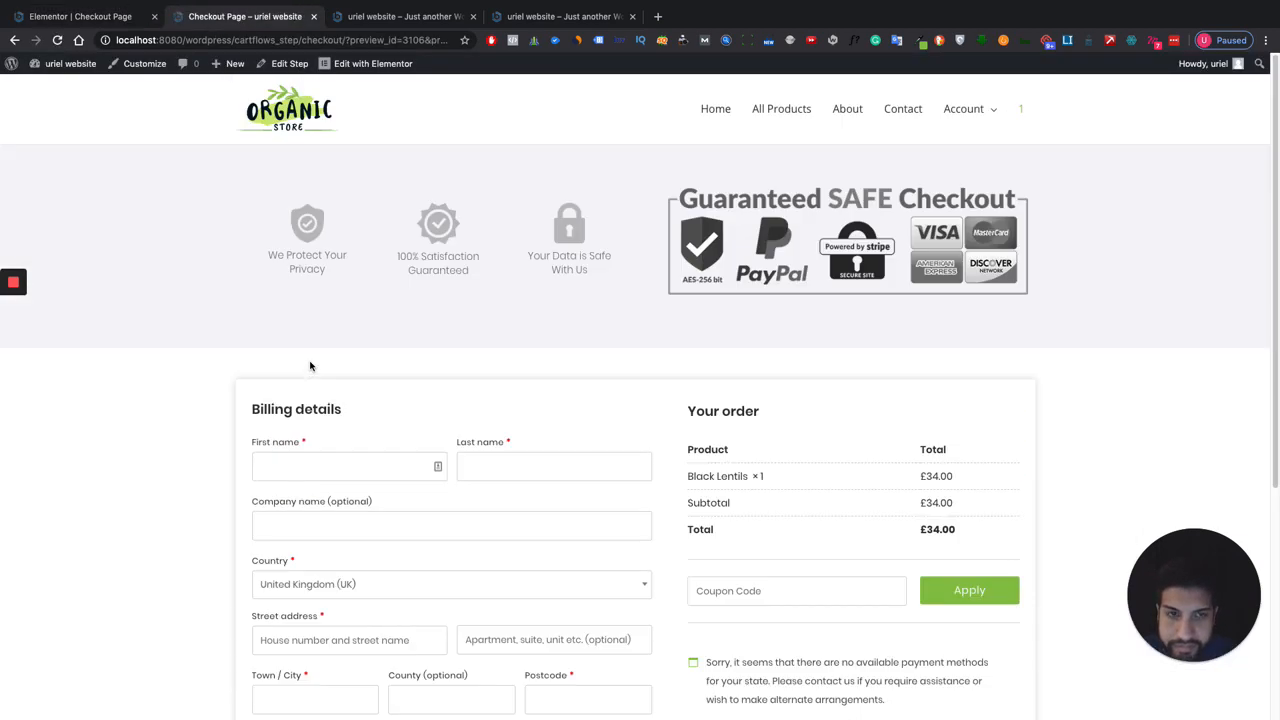
# Review the available page layout options in the checkout page's Elementor settings.
pyautogui.click(140, 12)
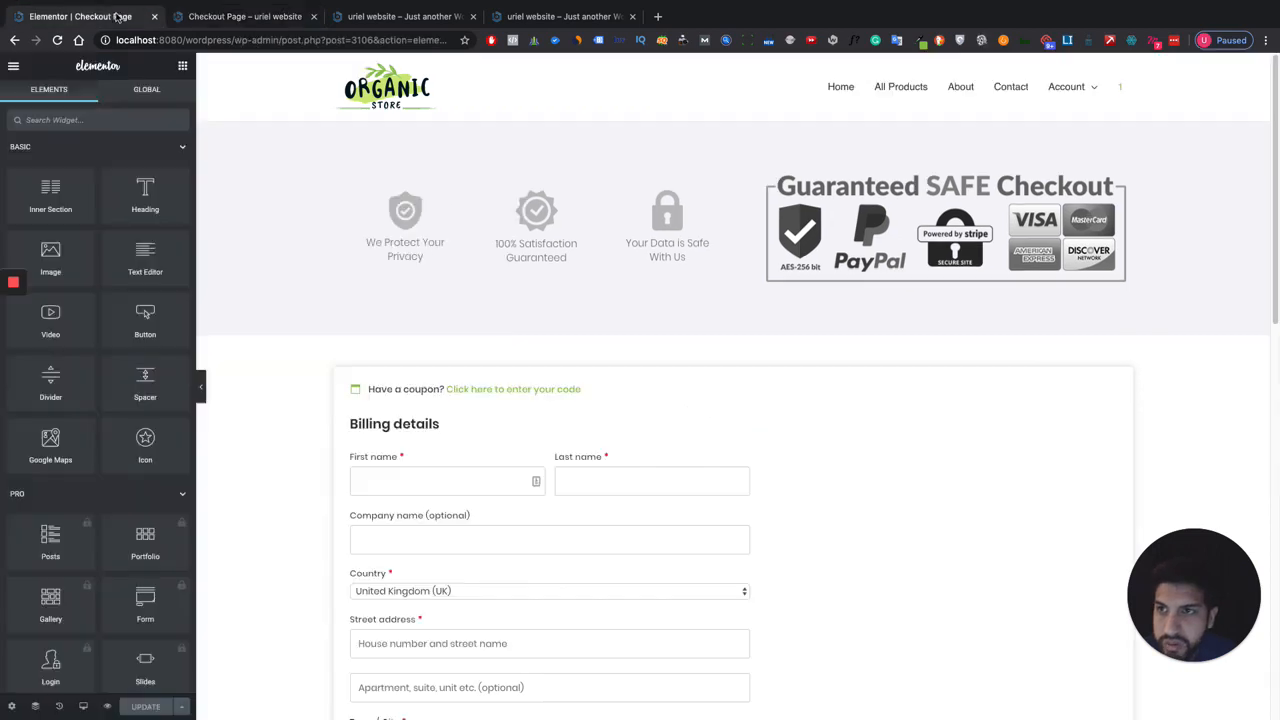
pyautogui.click(11, 706)
pyautogui.click(137, 290)
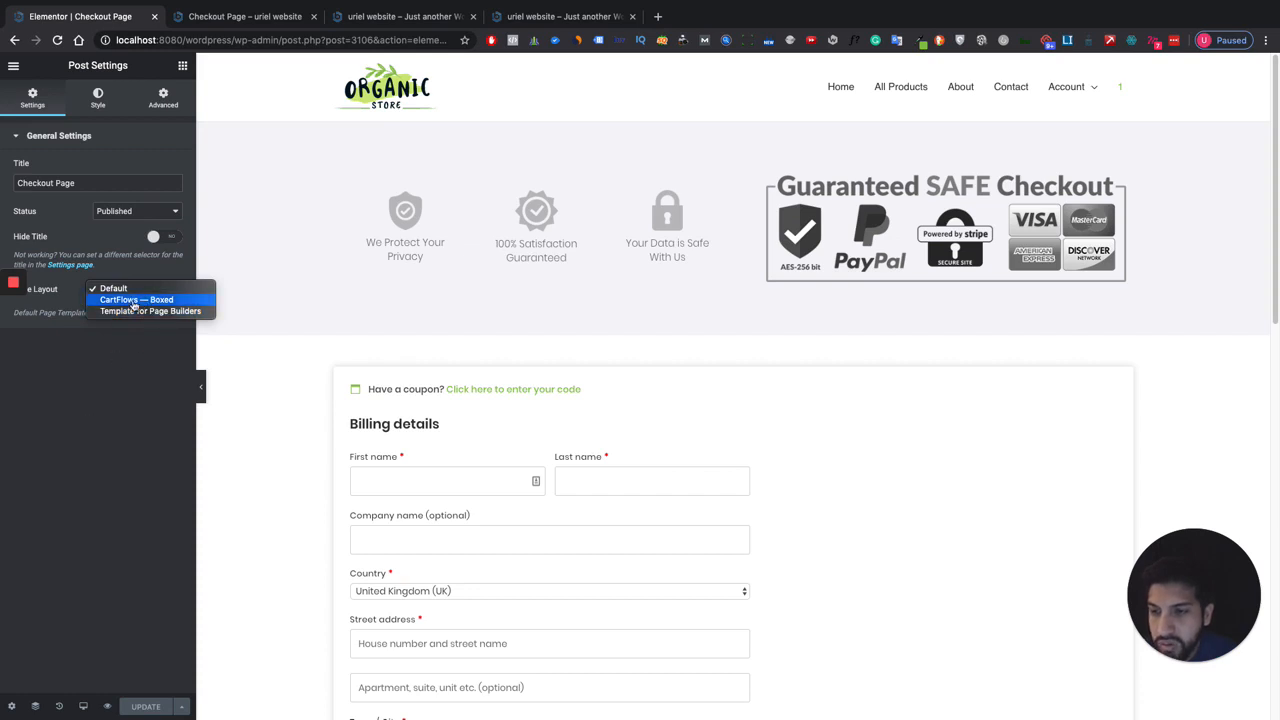
pyautogui.click(134, 300)
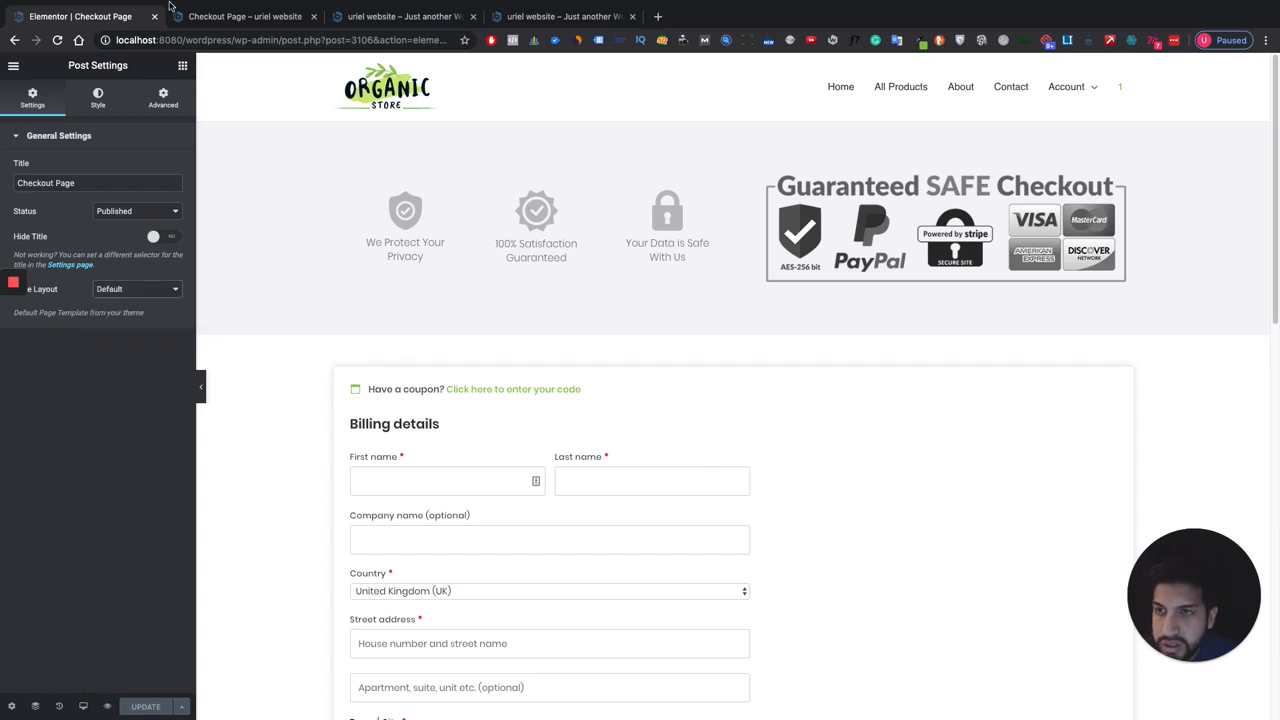
# Examine the site header, trust badges, checkout form and footer on the checkout page preview.
pyautogui.click(205, 16)
pyautogui.scroll(-5, 734, 276)
pyautogui.scroll(5, 734, 276)
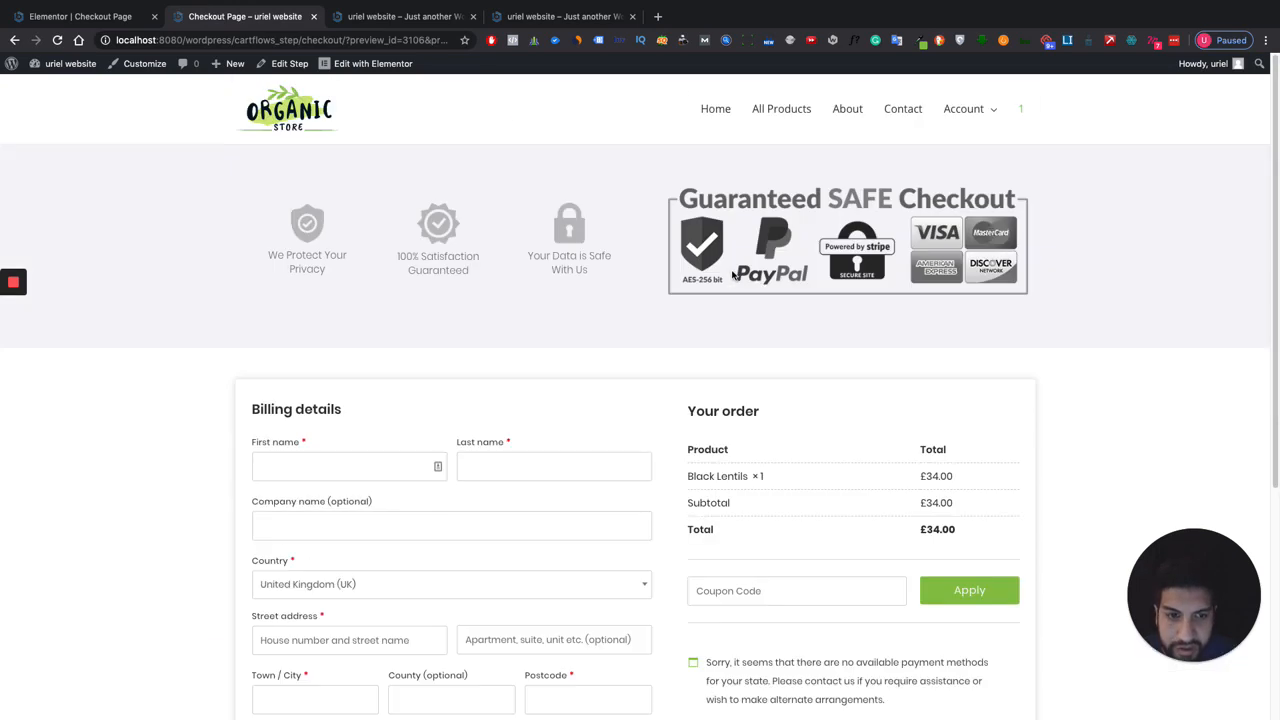
pyautogui.scroll(-4, 730, 270)
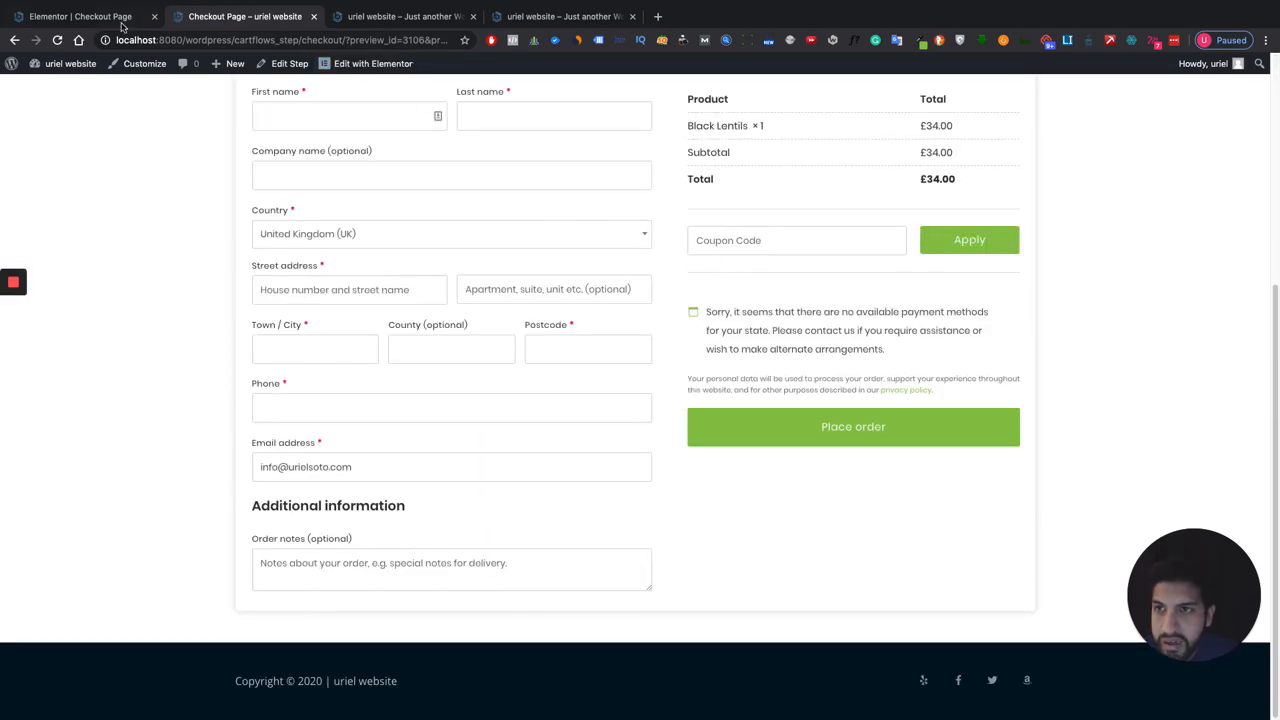
pyautogui.scroll(4, 690, 313)
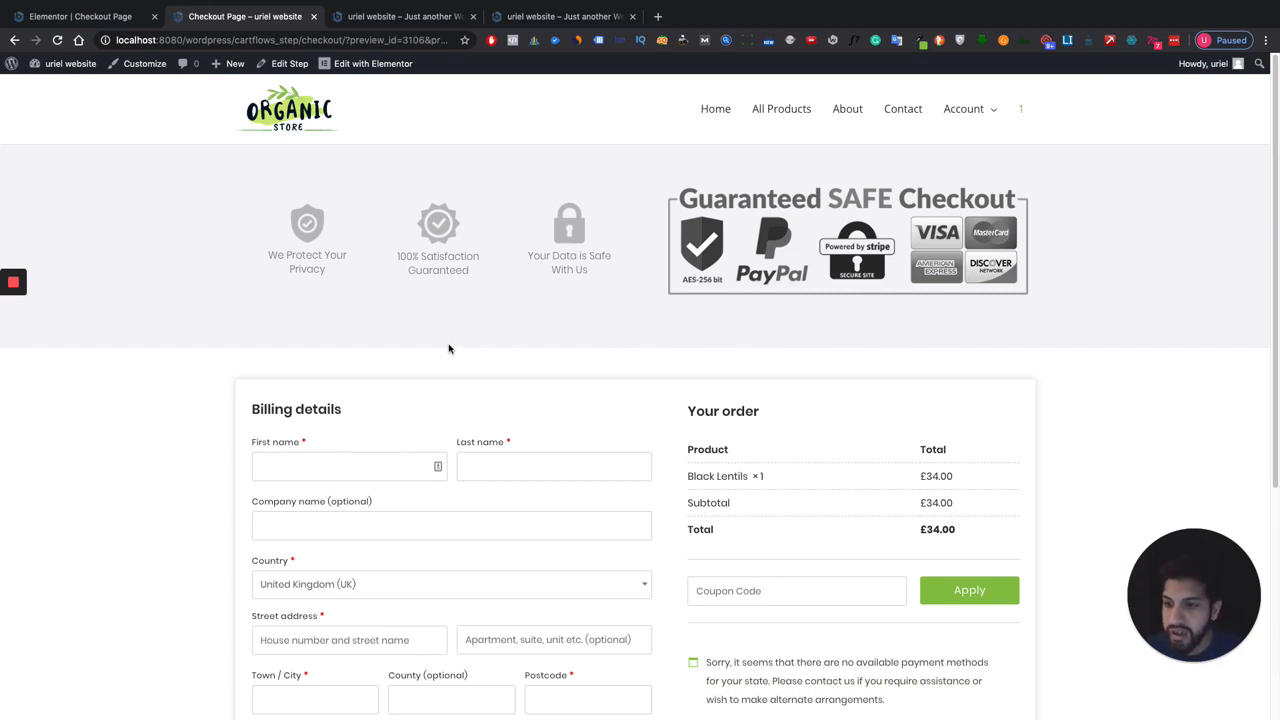
pyautogui.moveTo(7, 296)
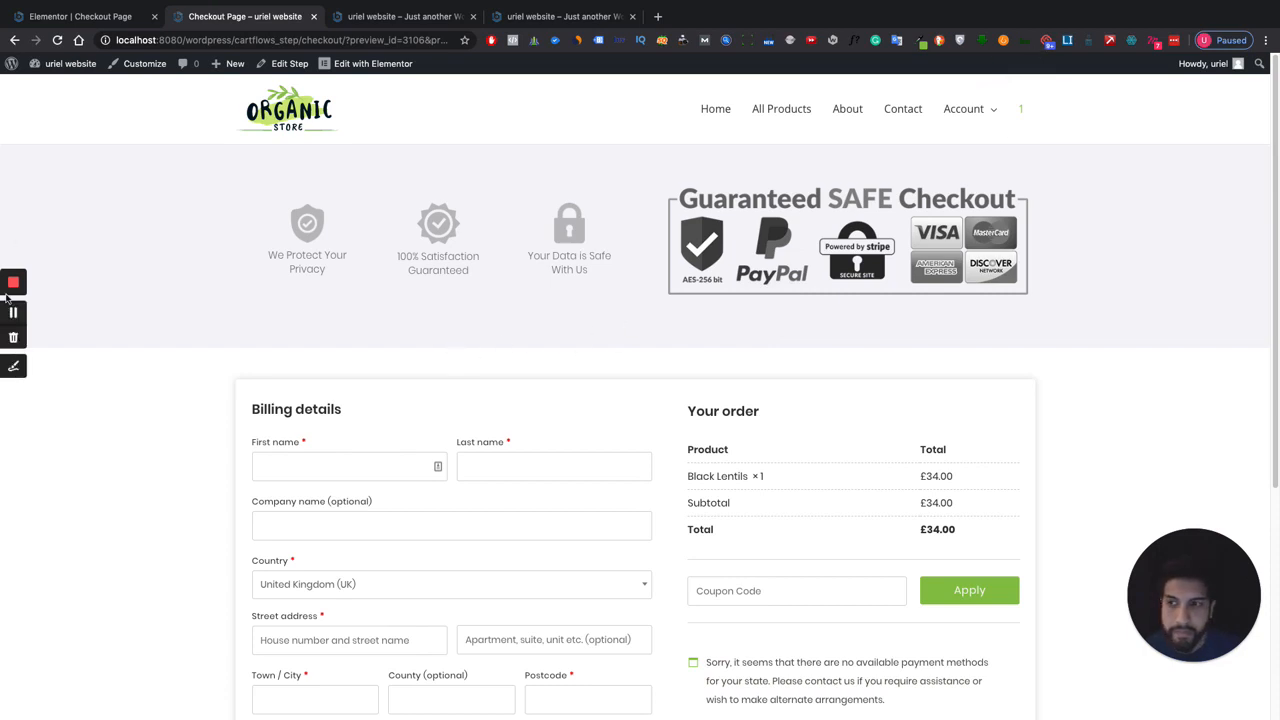